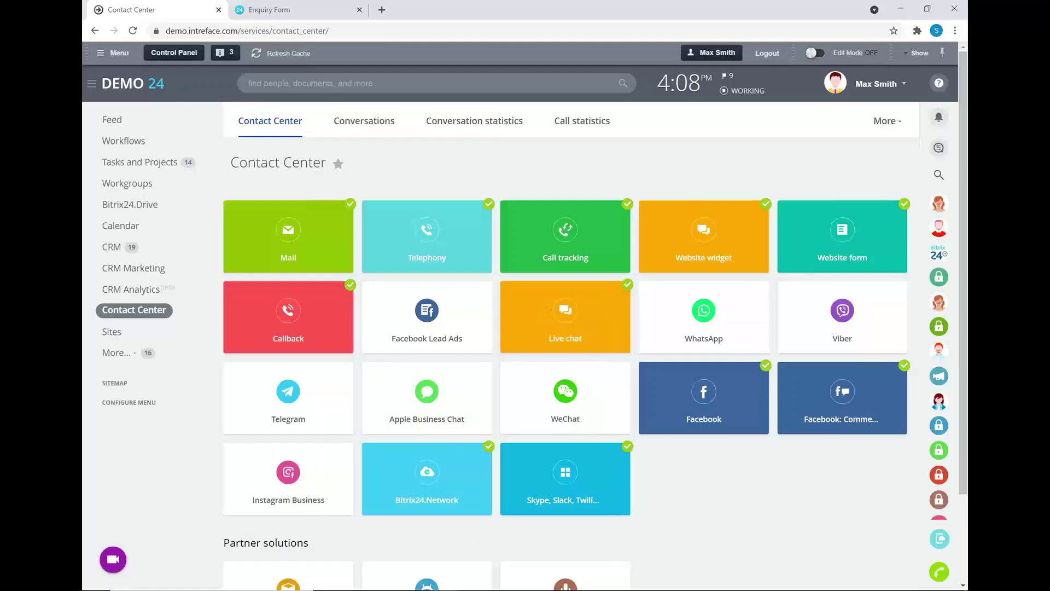
On the Free Cake landing page, open the Facebook Chat widget, then switch to the live chat page.
mouse_move(445, 579)
click(493, 528)
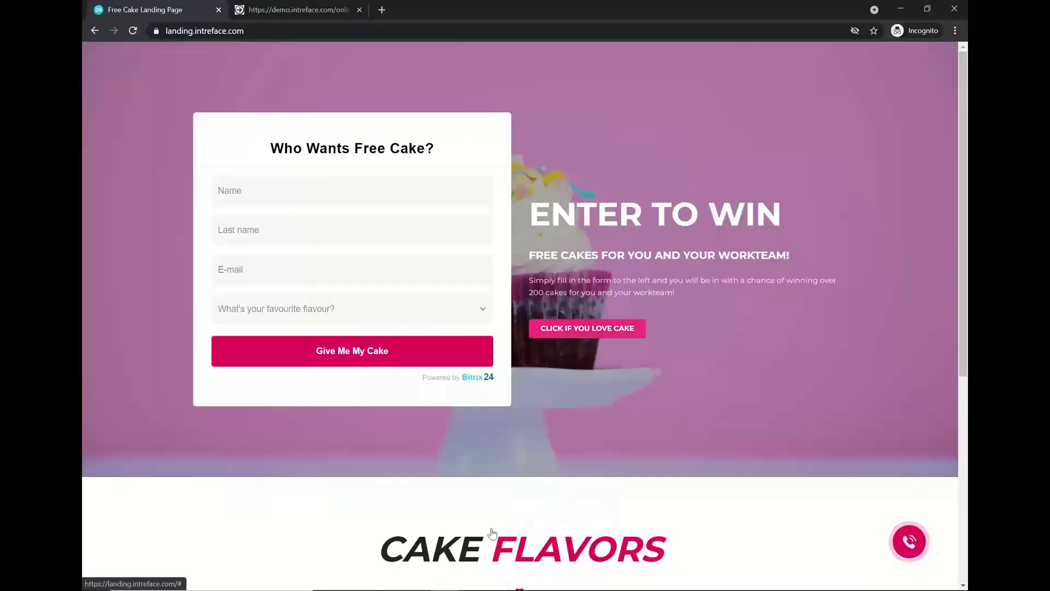
scroll(739, 307, down, 1)
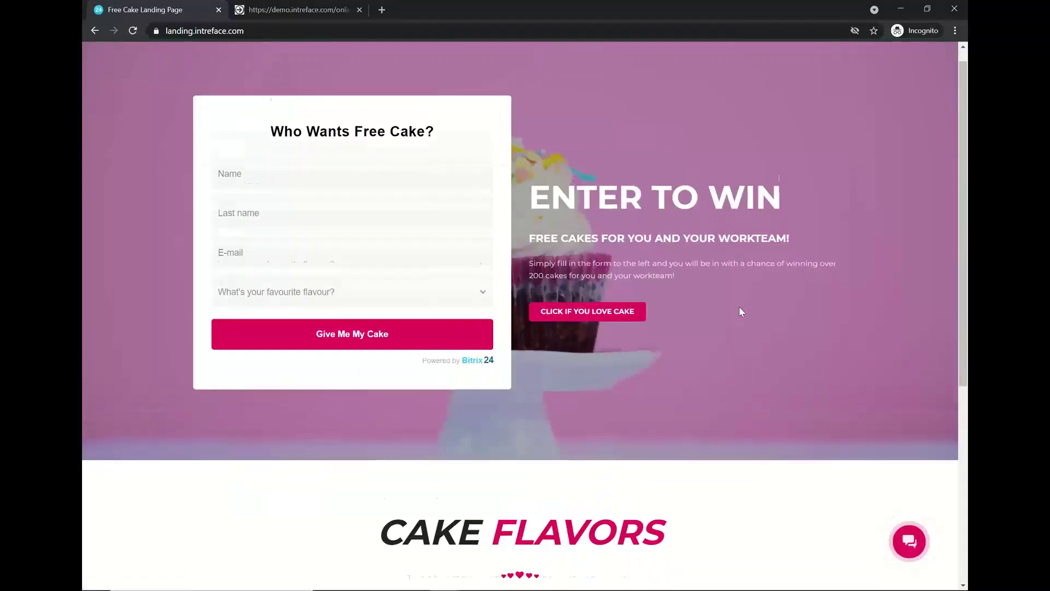
scroll(741, 312, down, 1)
scroll(741, 312, up, 2)
click(910, 543)
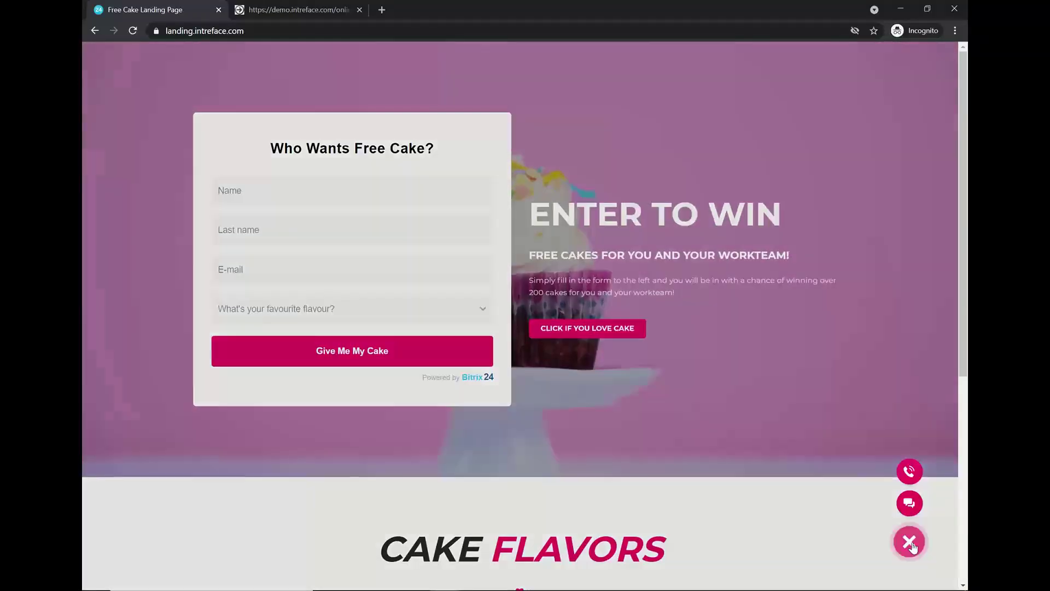
click(910, 503)
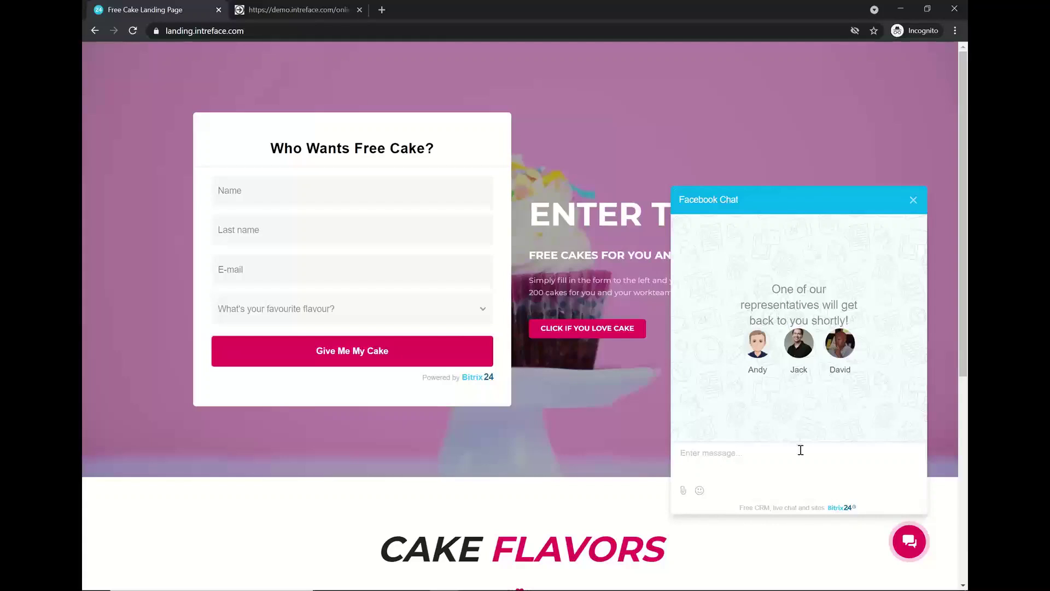
click(295, 10)
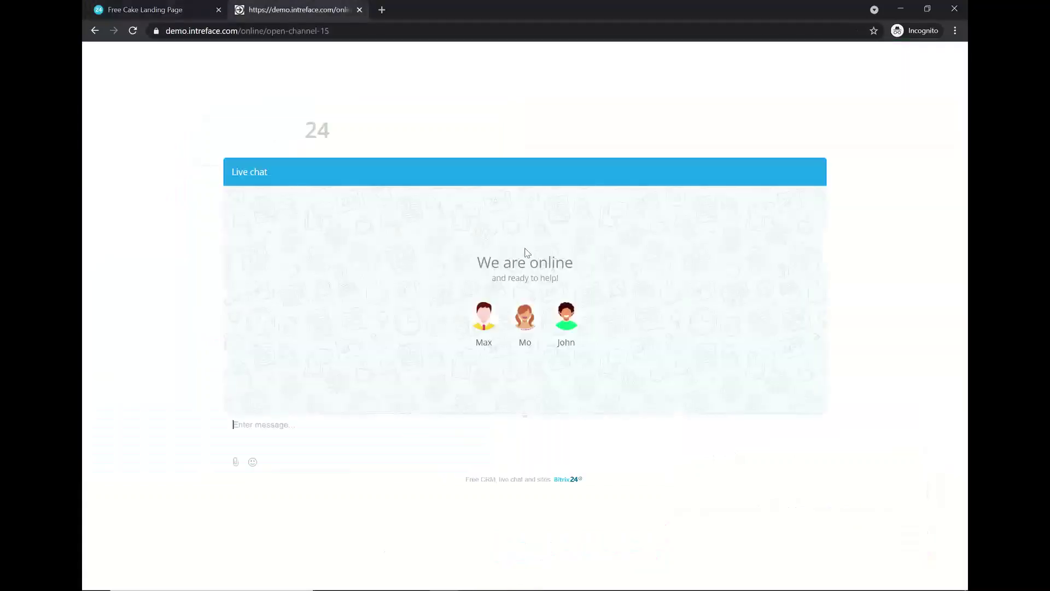
Send the live chat message 'Hello, I have a question' as the visitor.
click(507, 436)
text(Hello, )
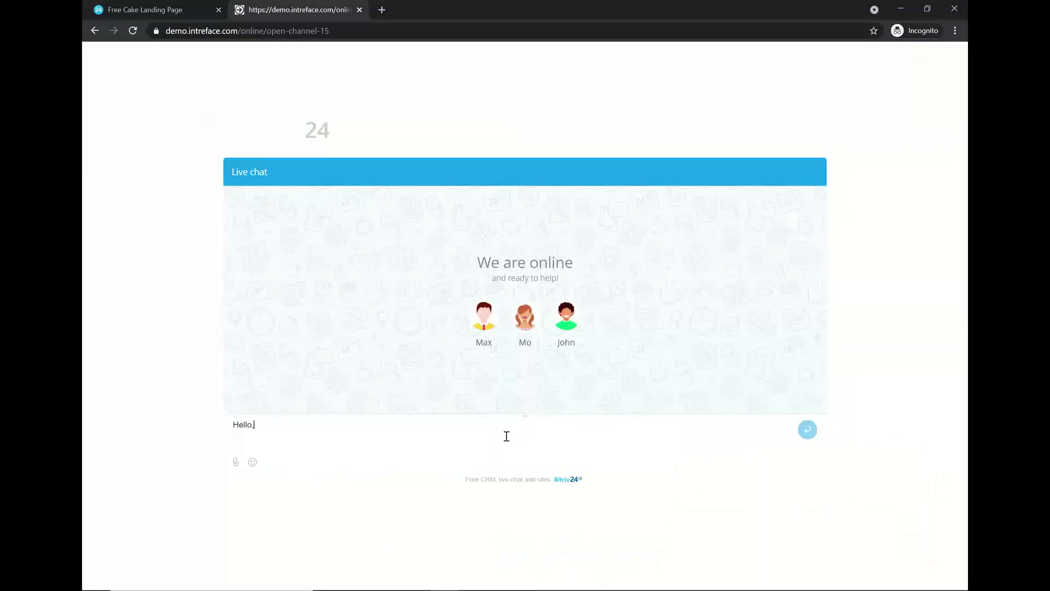
text(I have a question)
key(Return)
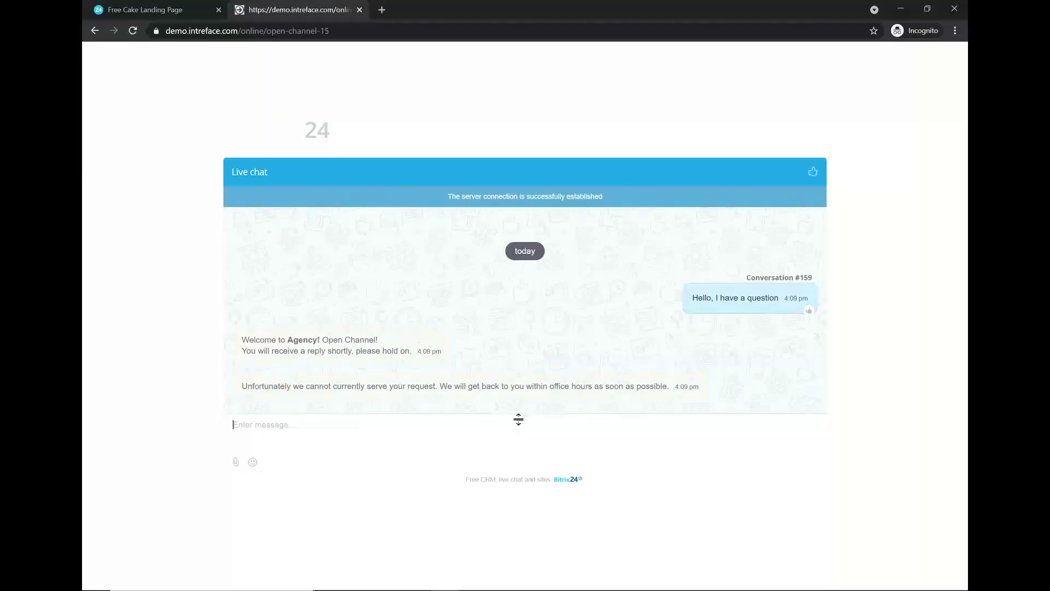
Fill the contact form with the visitor's e-mail, phone number and name, and send it.
mouse_move(444, 575)
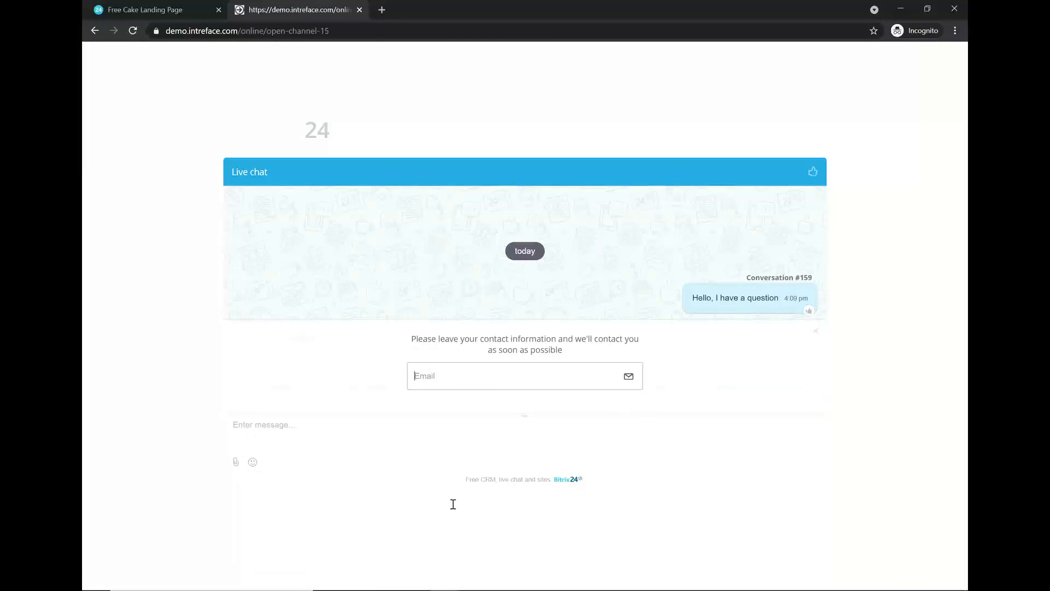
key(Tab)
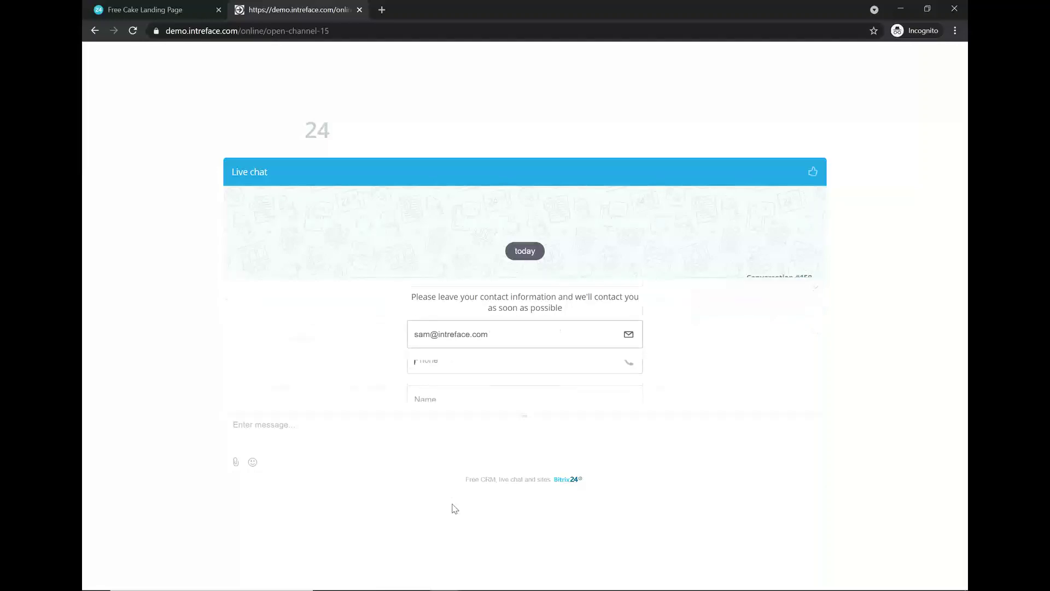
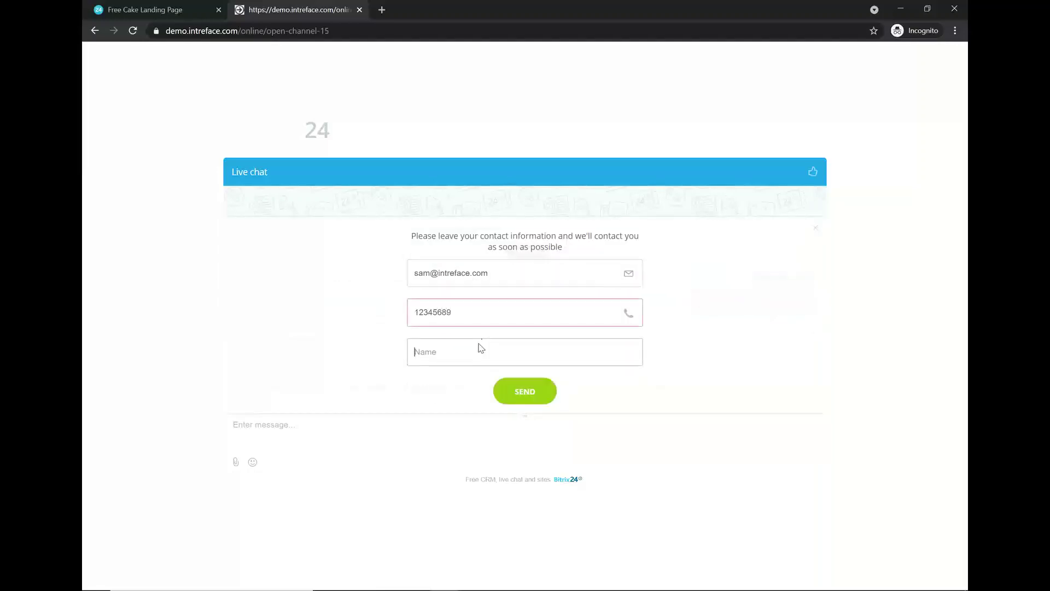
click(416, 313)
text(1)
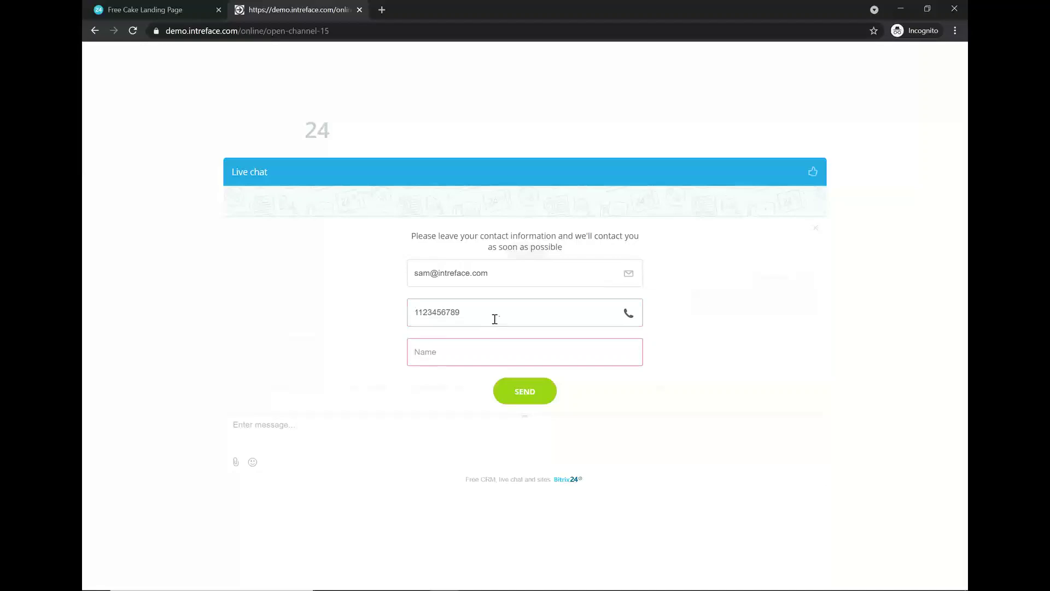
click(454, 348)
text(Sam G)
click(528, 393)
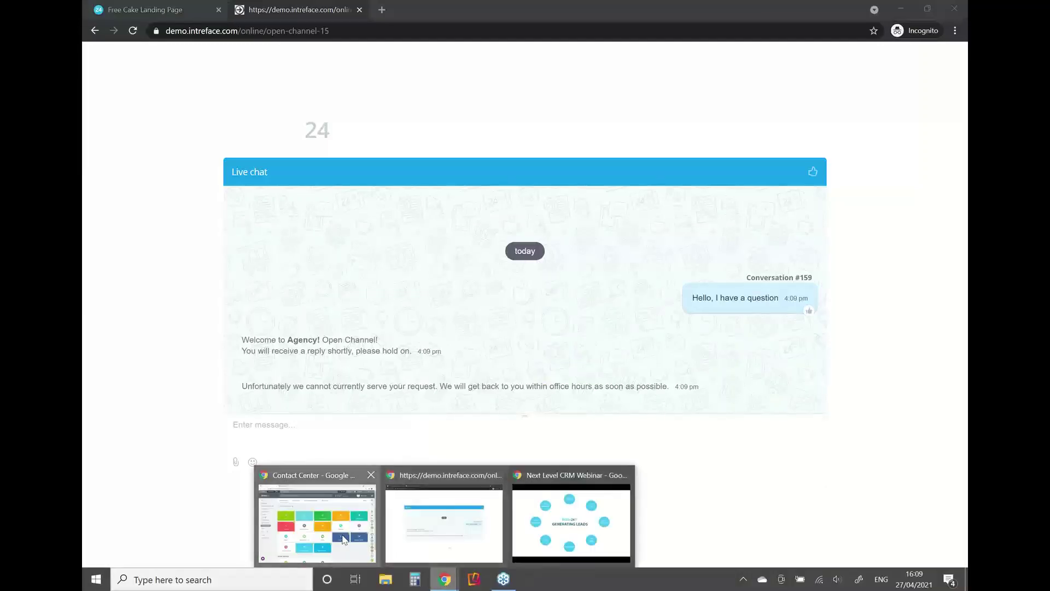
From the Contact Center notifications, open the New Customer task's activity and its linked lead.
click(316, 514)
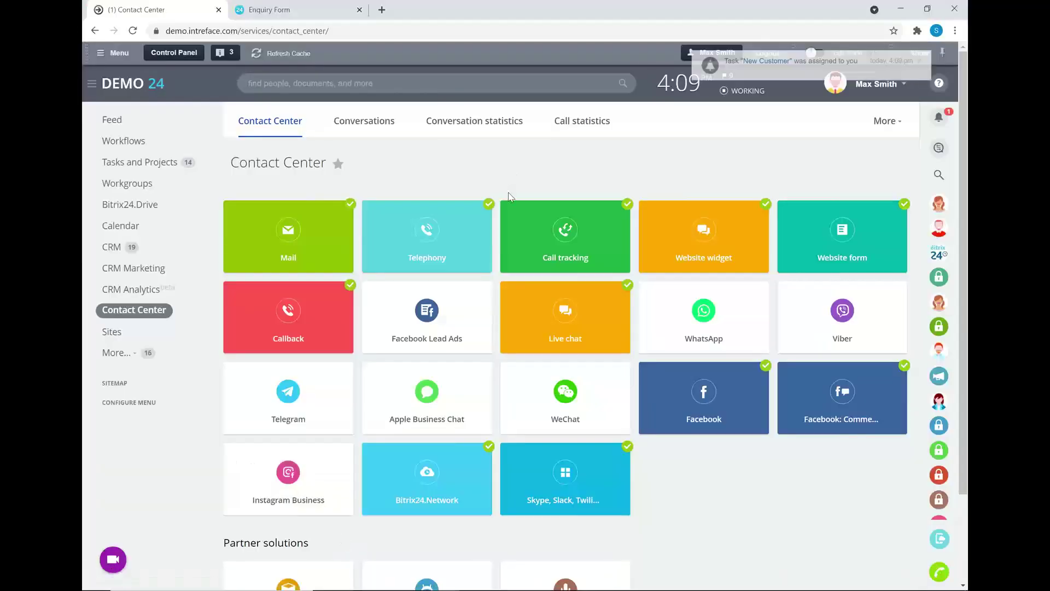
click(772, 61)
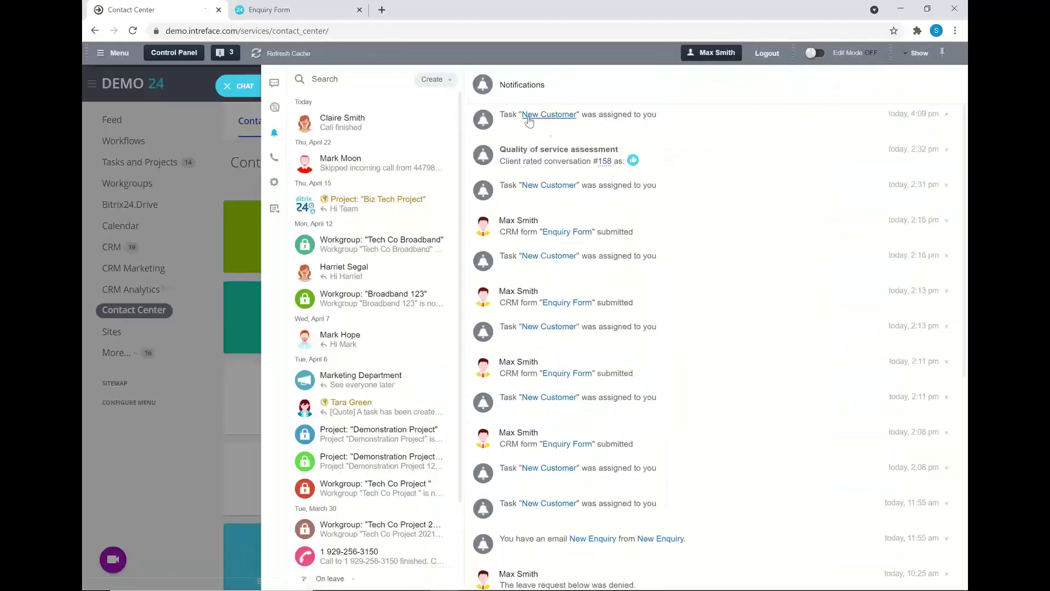
click(529, 117)
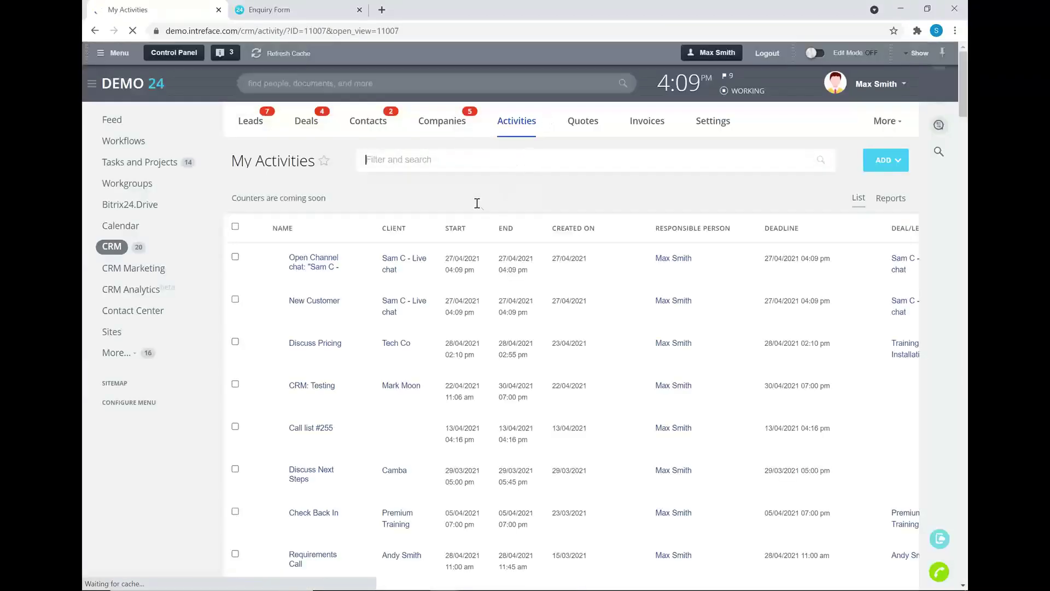
click(315, 267)
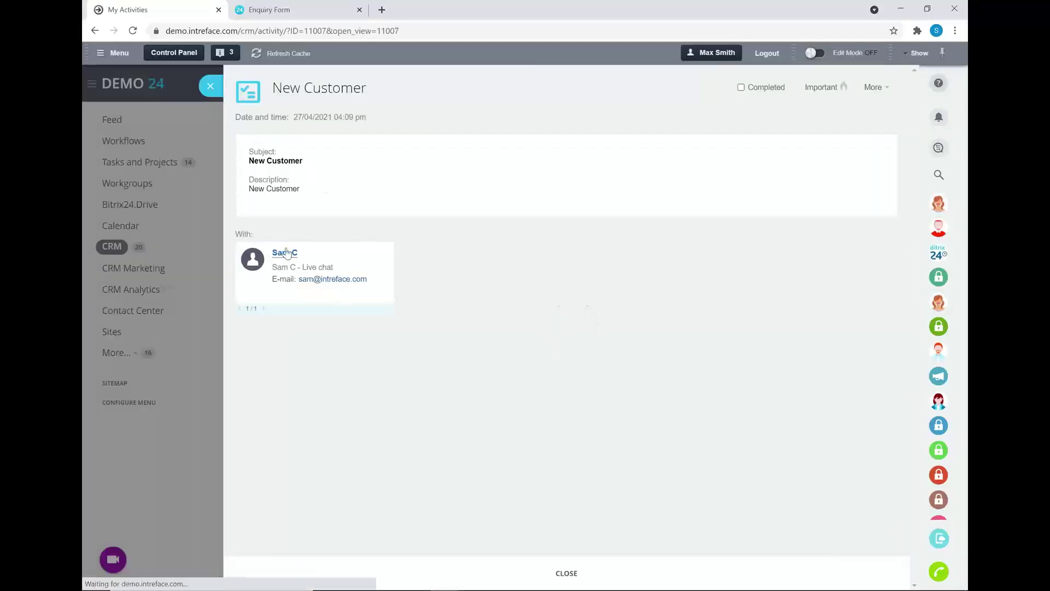
click(284, 253)
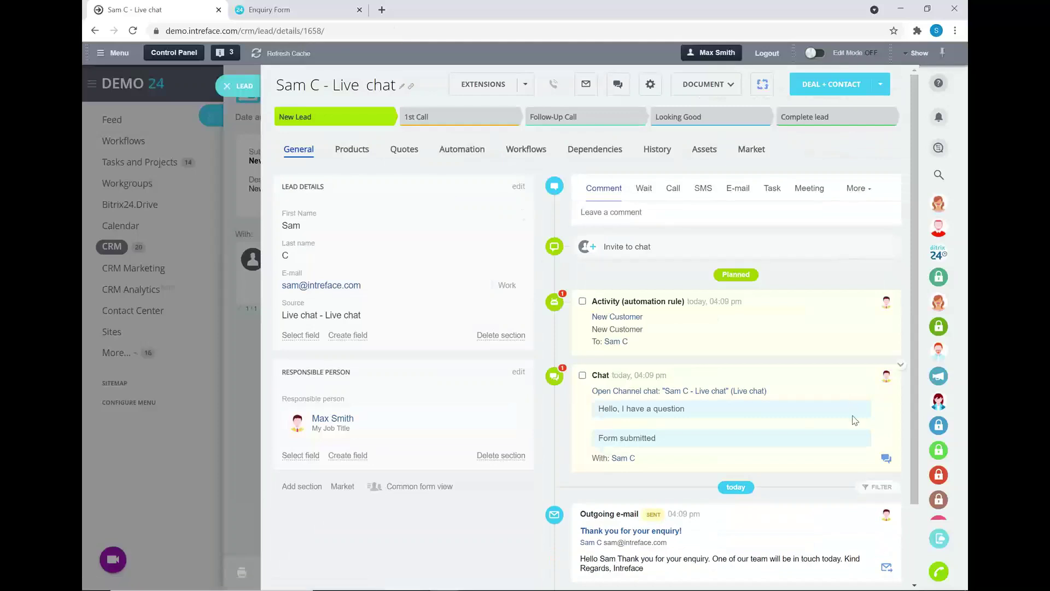
Review the lead's live chat conversation, then close the chat, lead and activity panels.
click(886, 458)
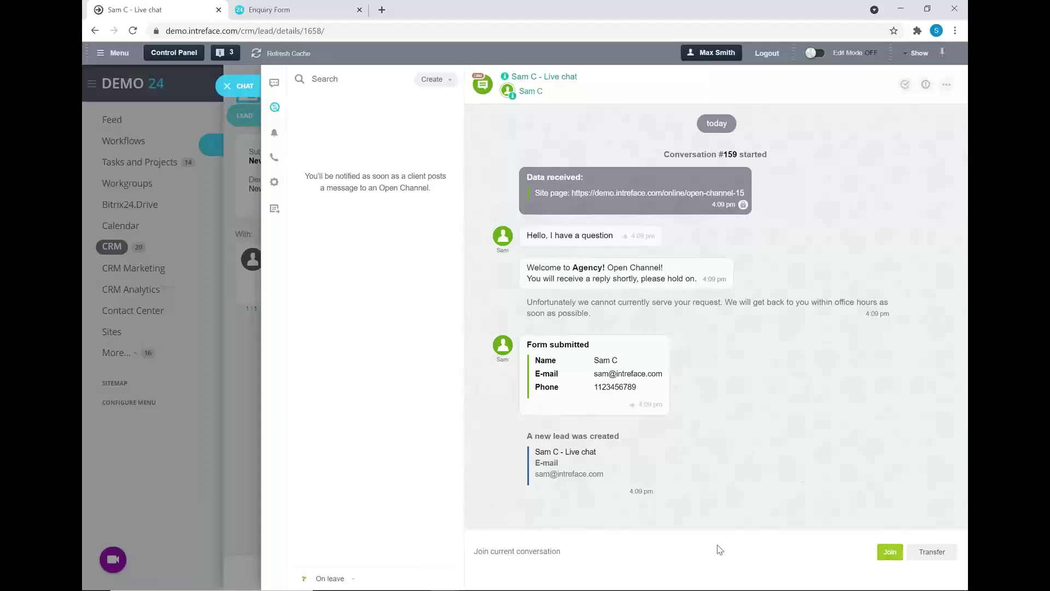
click(227, 87)
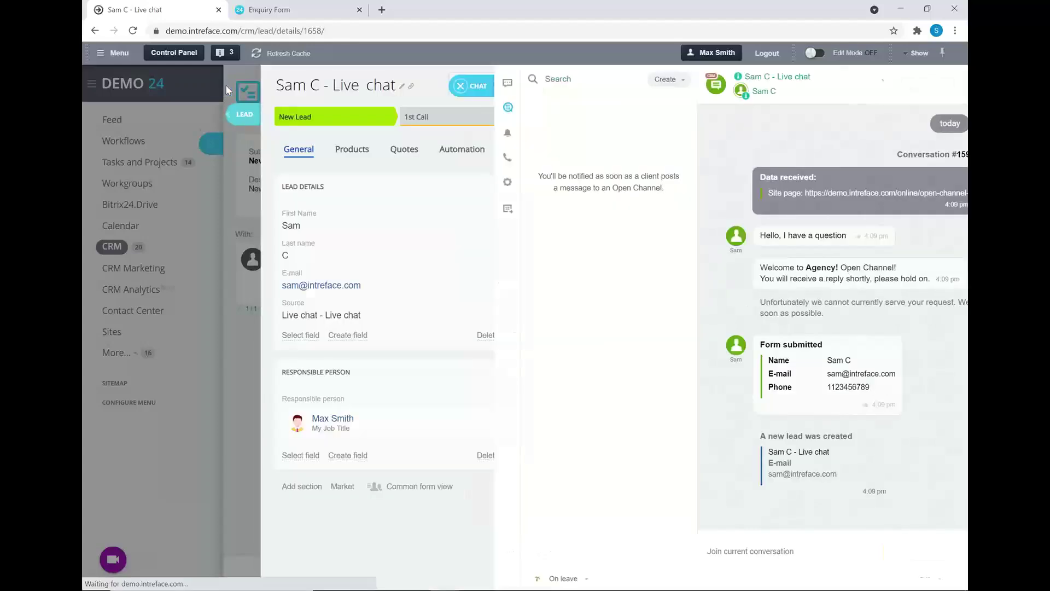
click(229, 89)
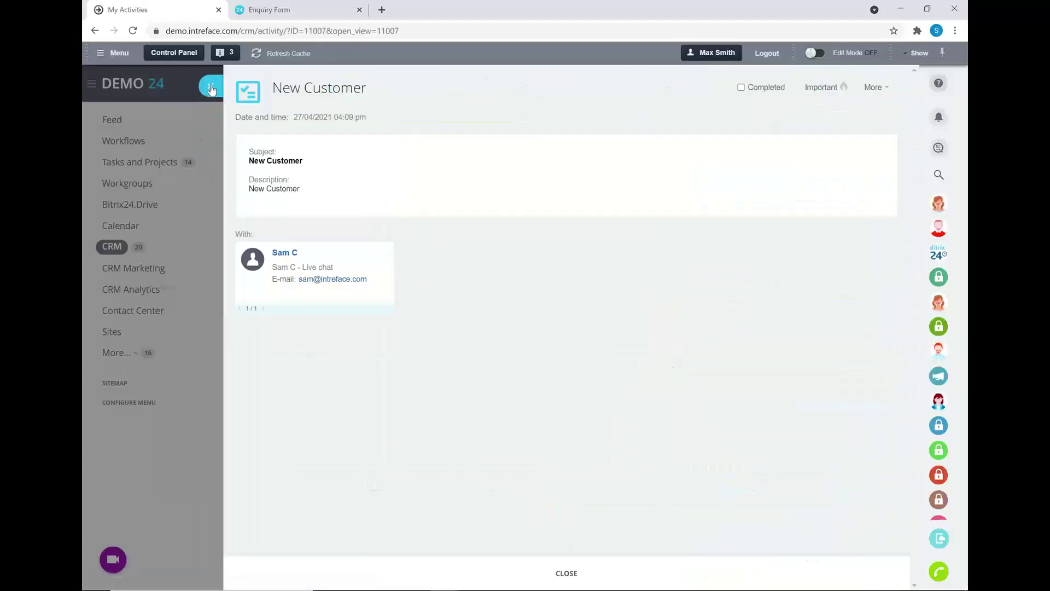
click(213, 91)
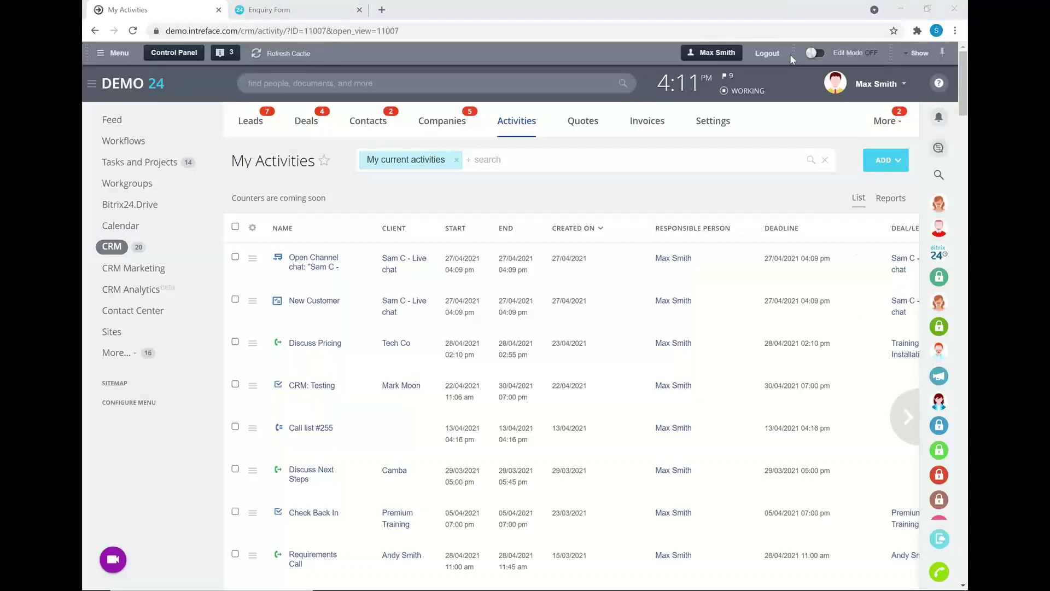
In Sites, start creating a new site and browse the Select a template gallery.
click(110, 333)
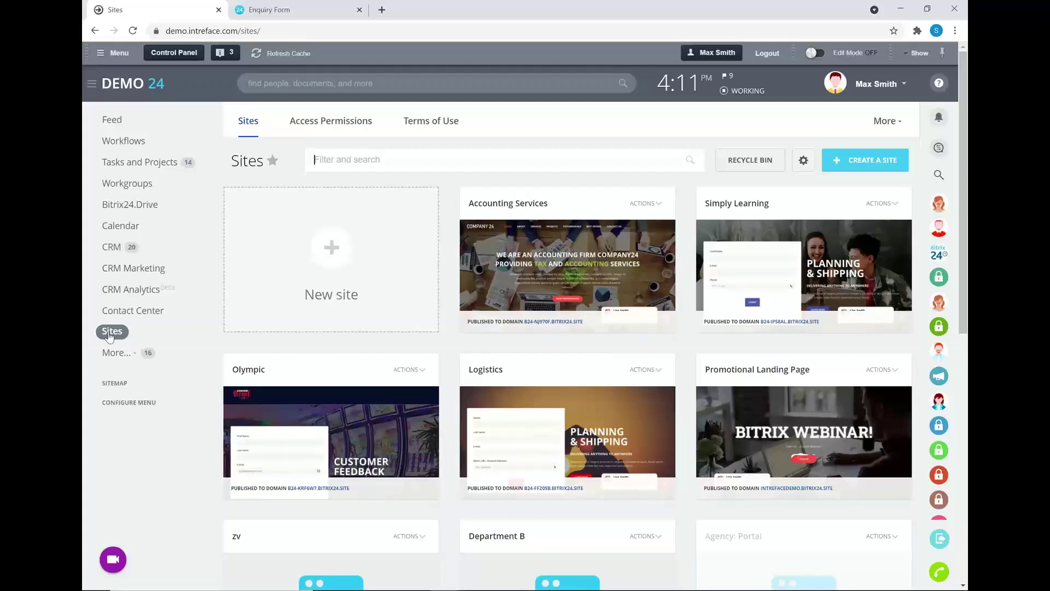
click(840, 160)
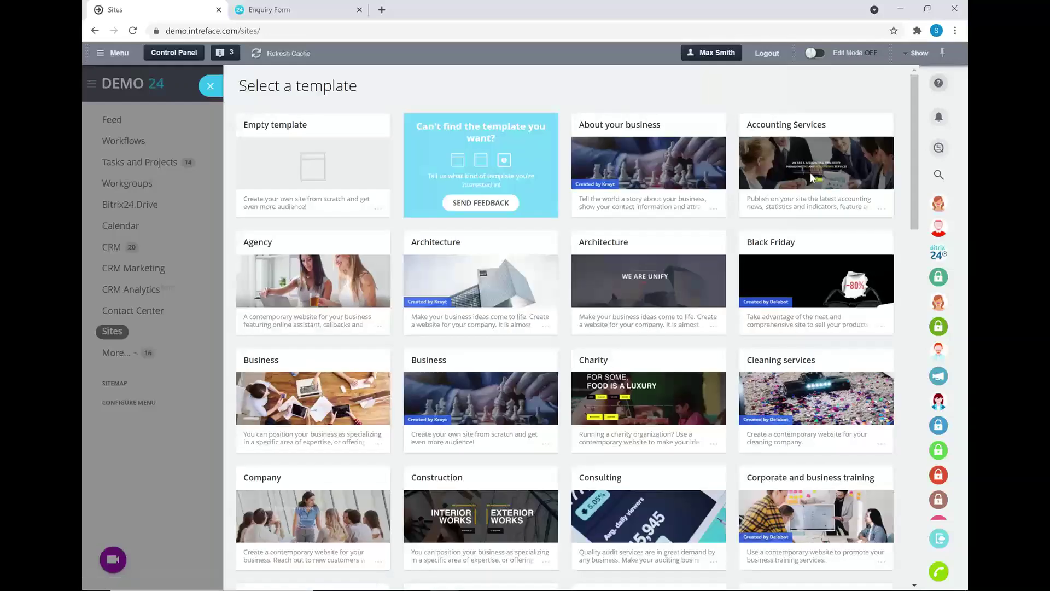
scroll(691, 305, down, 2)
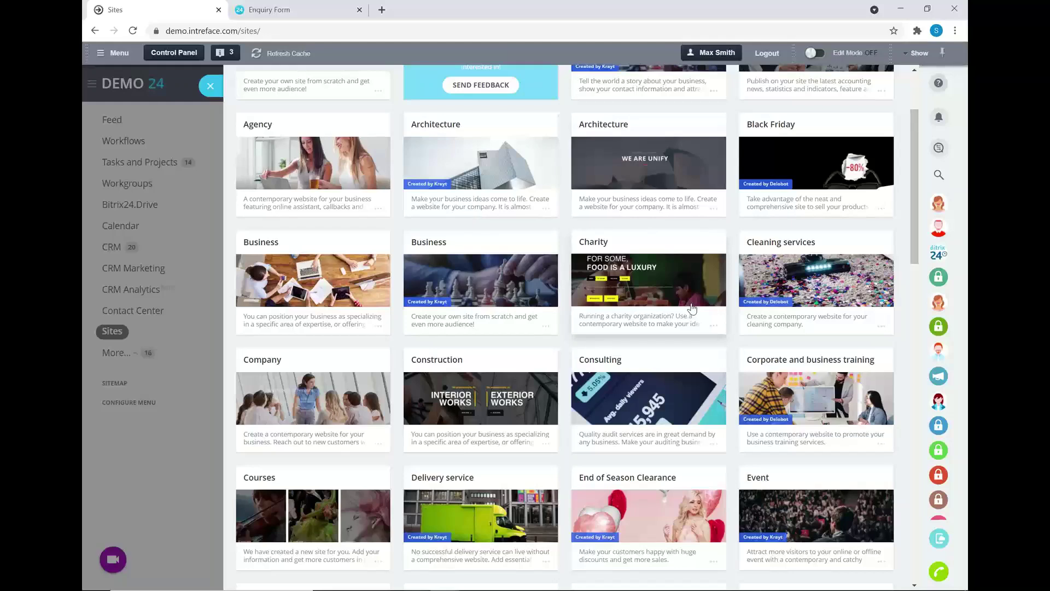
scroll(691, 304, up, 2)
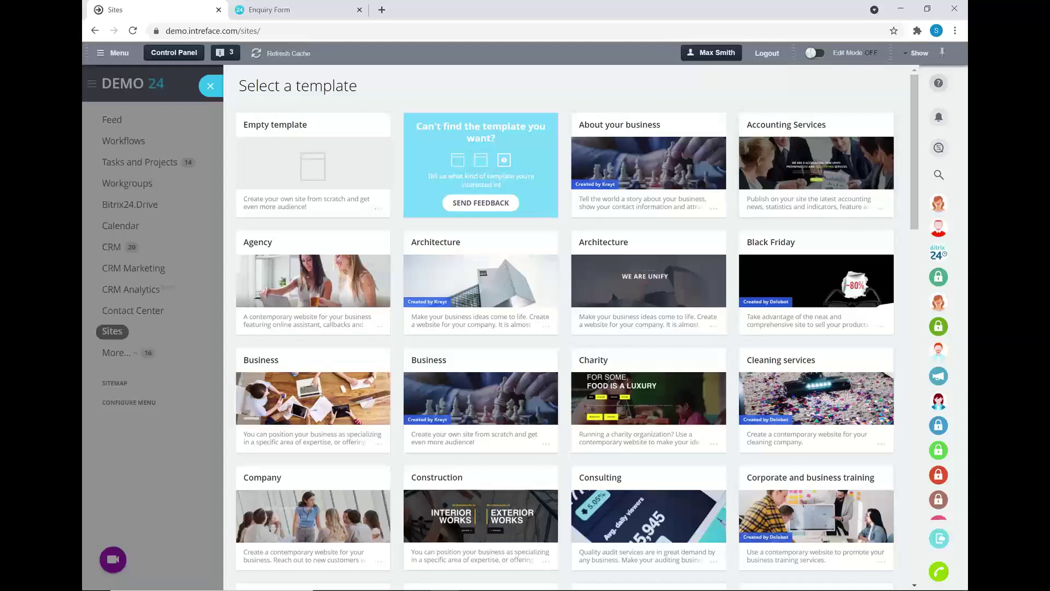
Switch to the Free Cake landing page, close its Facebook Chat panel and scroll through the page.
mouse_move(504, 583)
mouse_move(450, 581)
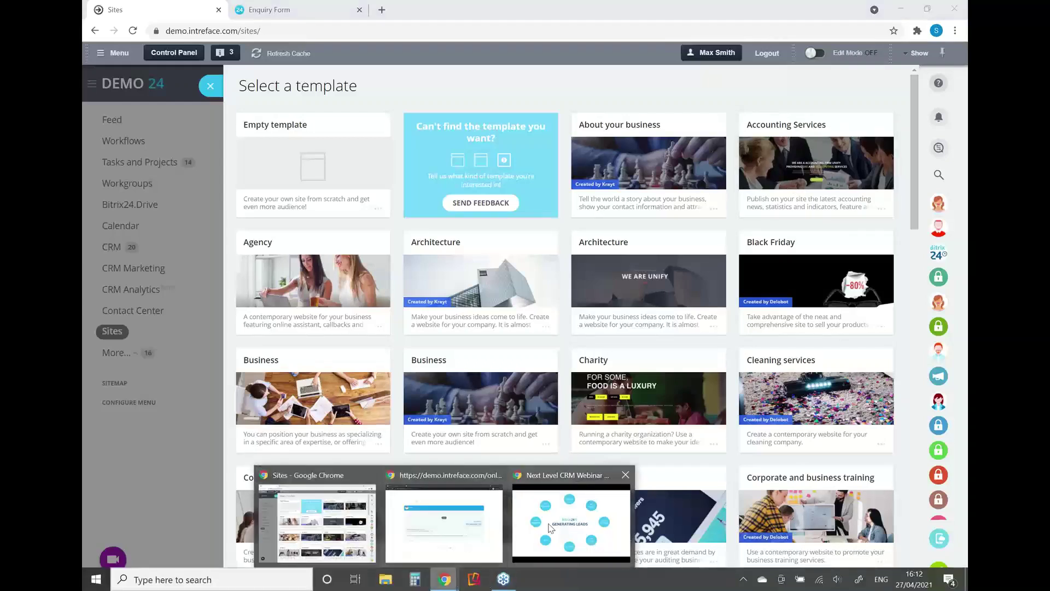
click(478, 517)
click(159, 10)
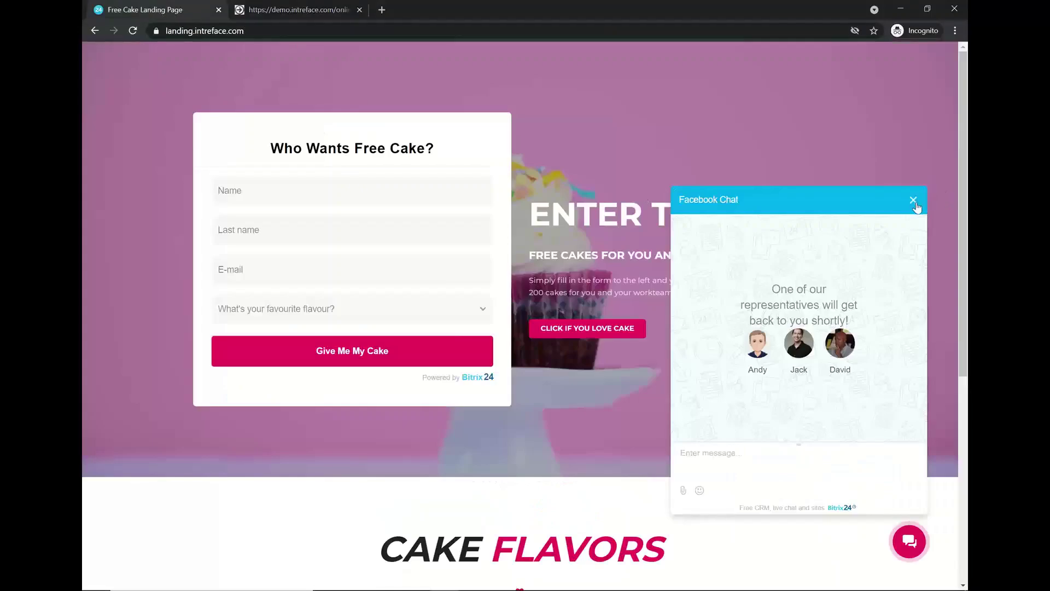
click(914, 200)
scroll(691, 238, down, 3)
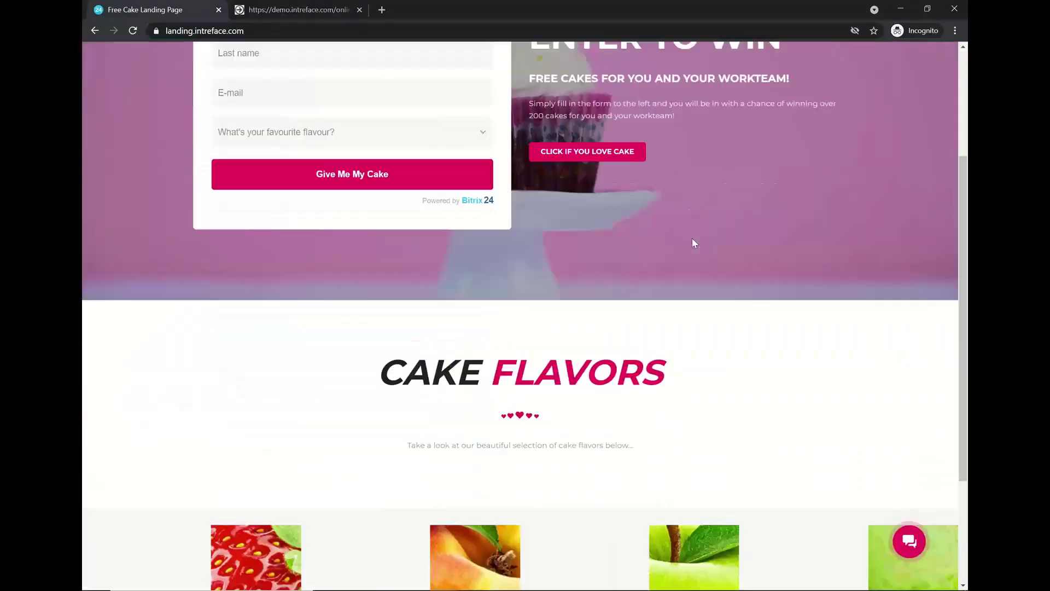
scroll(692, 241, up, 3)
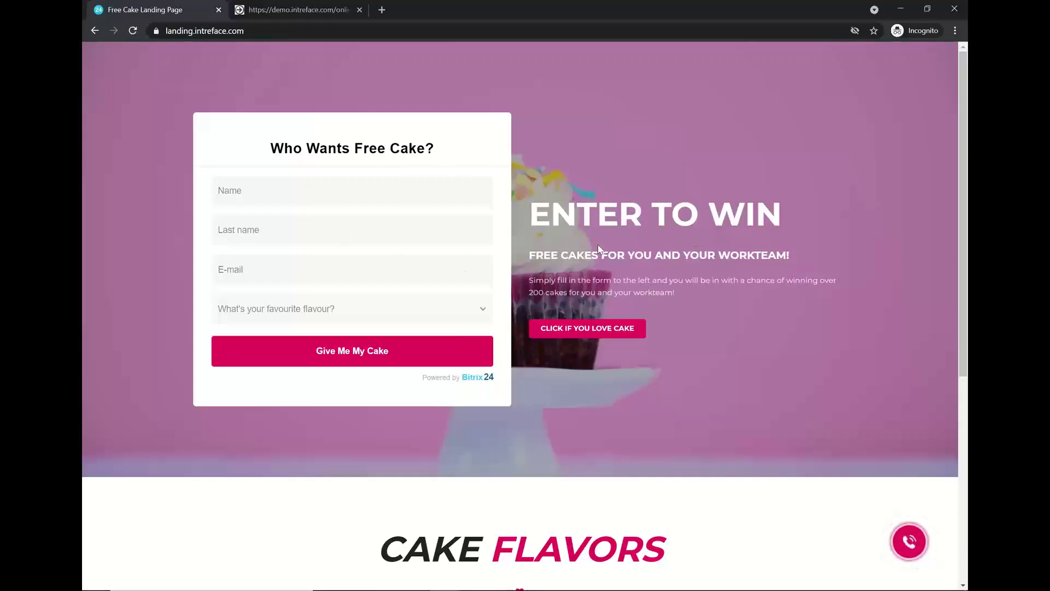
scroll(599, 249, down, 3)
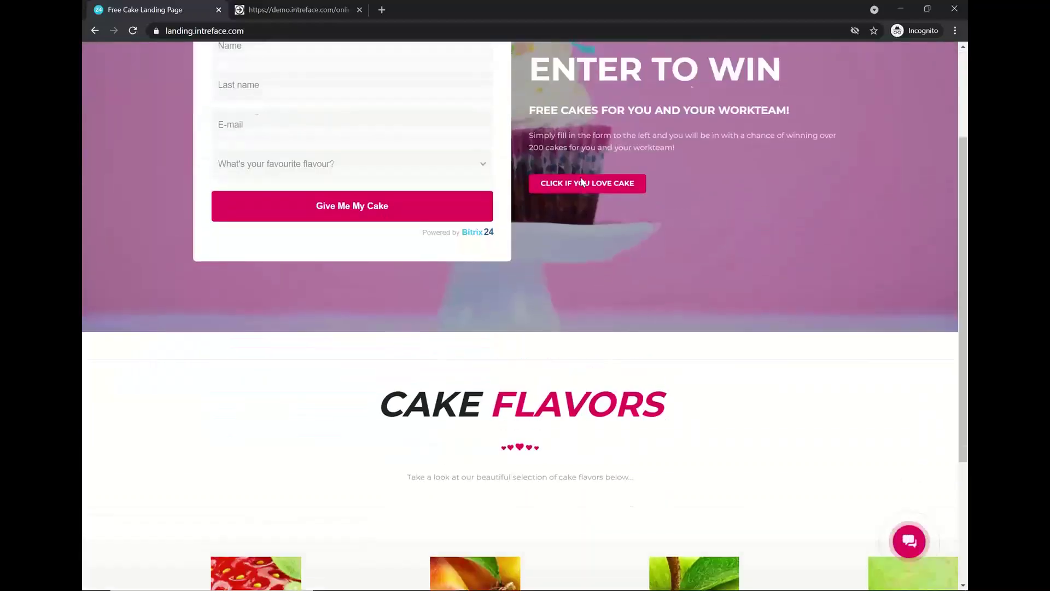
scroll(581, 182, up, 1)
scroll(537, 211, up, 1)
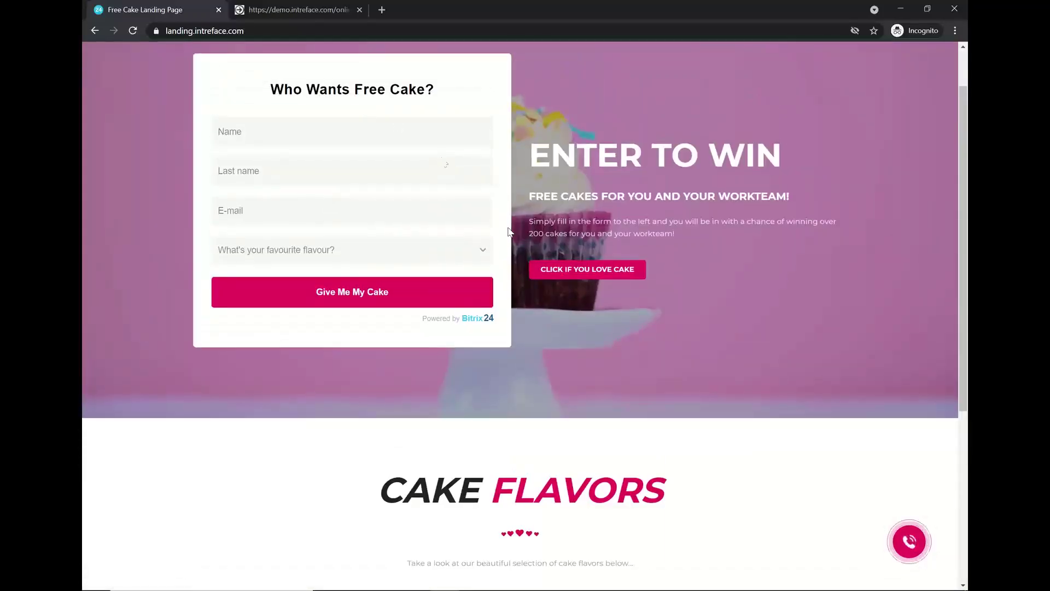
Reopen the landing page's Facebook Chat, then return to the Bitrix24 Sites window.
click(909, 542)
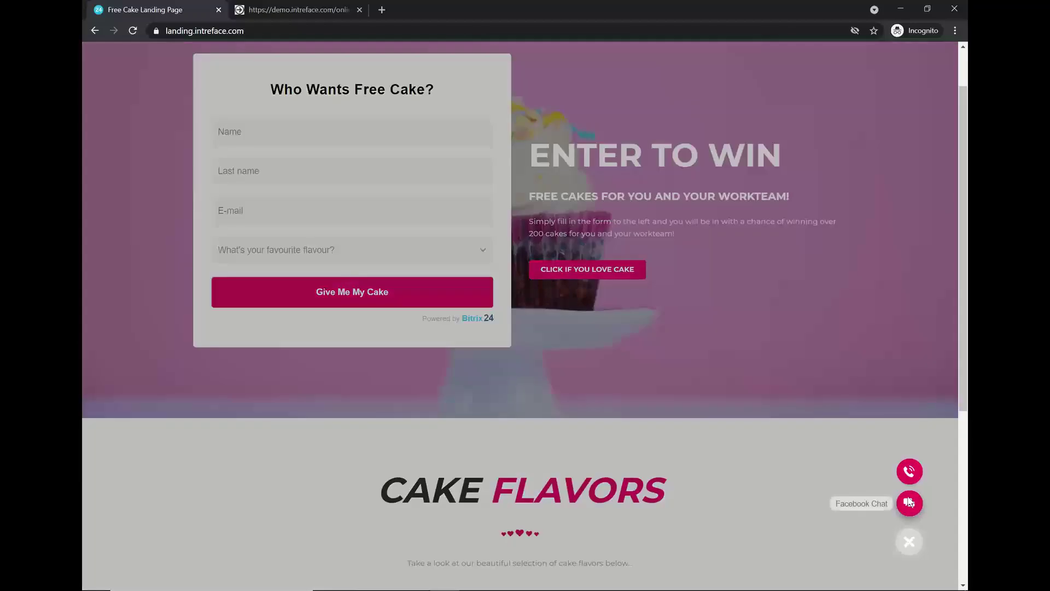
click(910, 502)
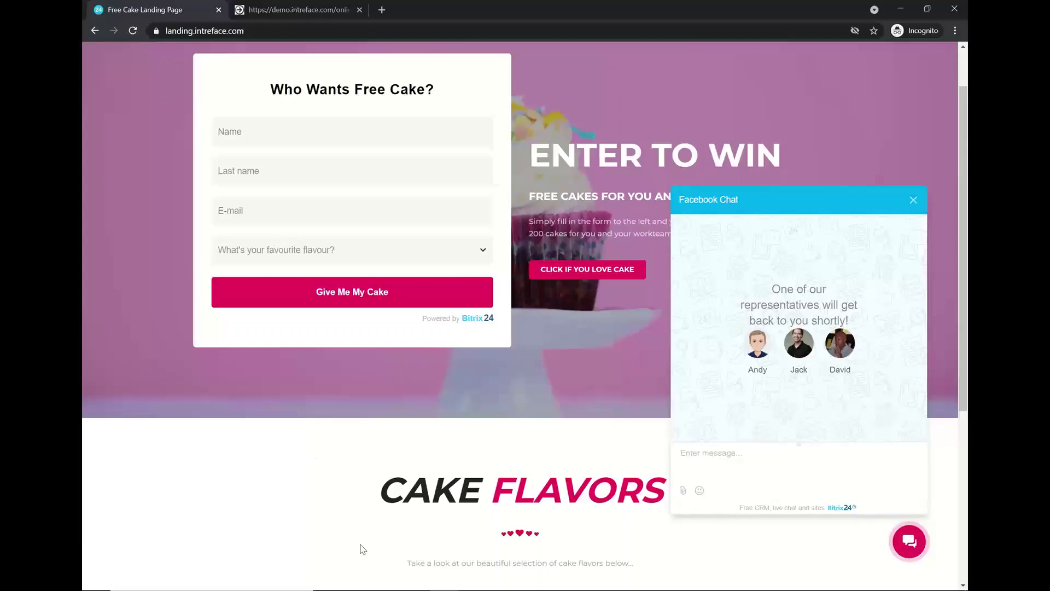
mouse_move(383, 588)
click(444, 580)
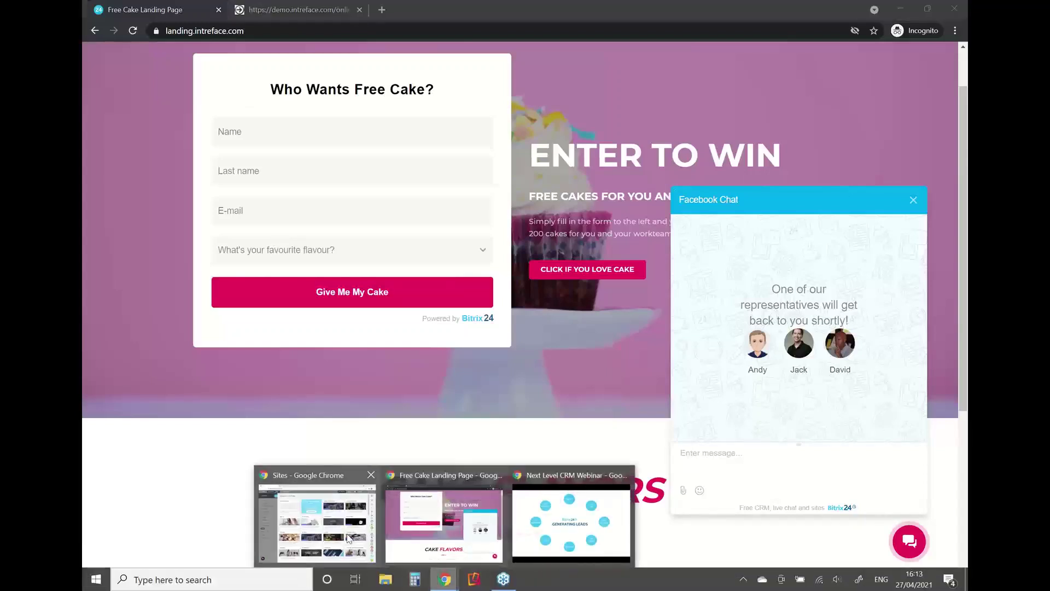
click(348, 539)
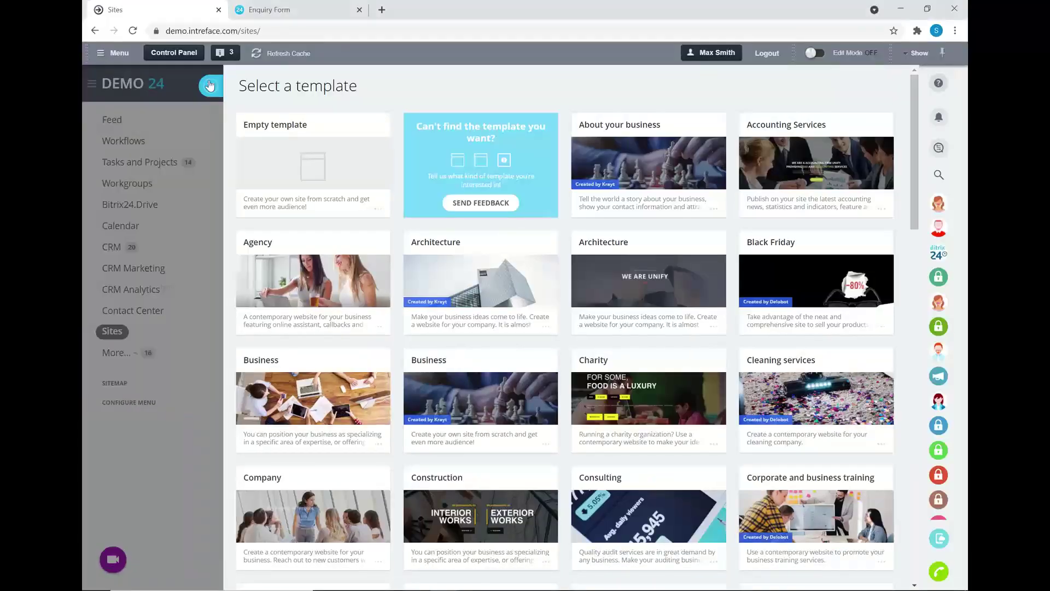
Close the template gallery and go to CRM Marketing.
click(209, 85)
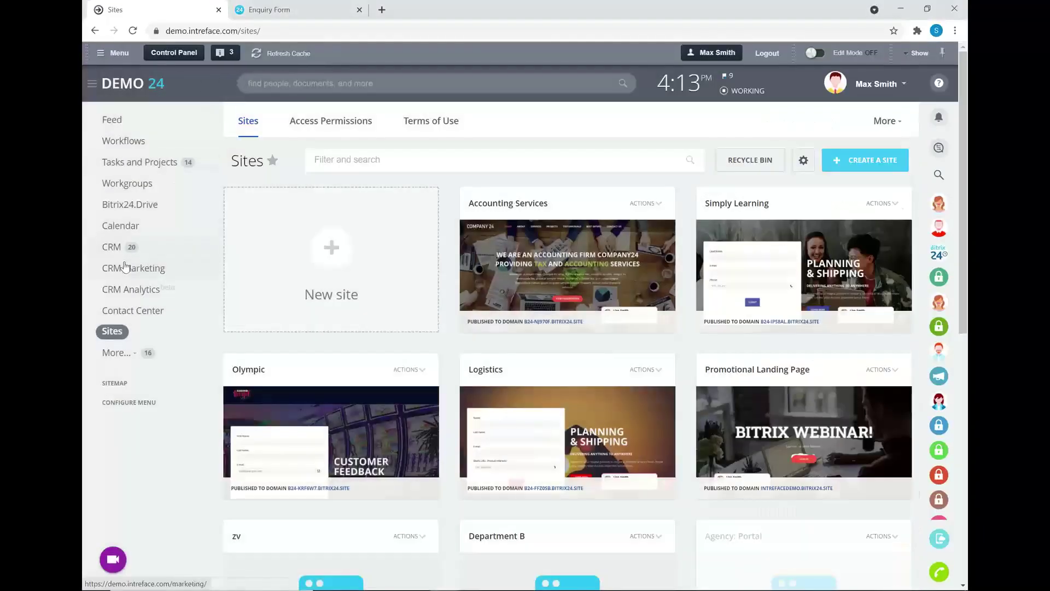
click(121, 271)
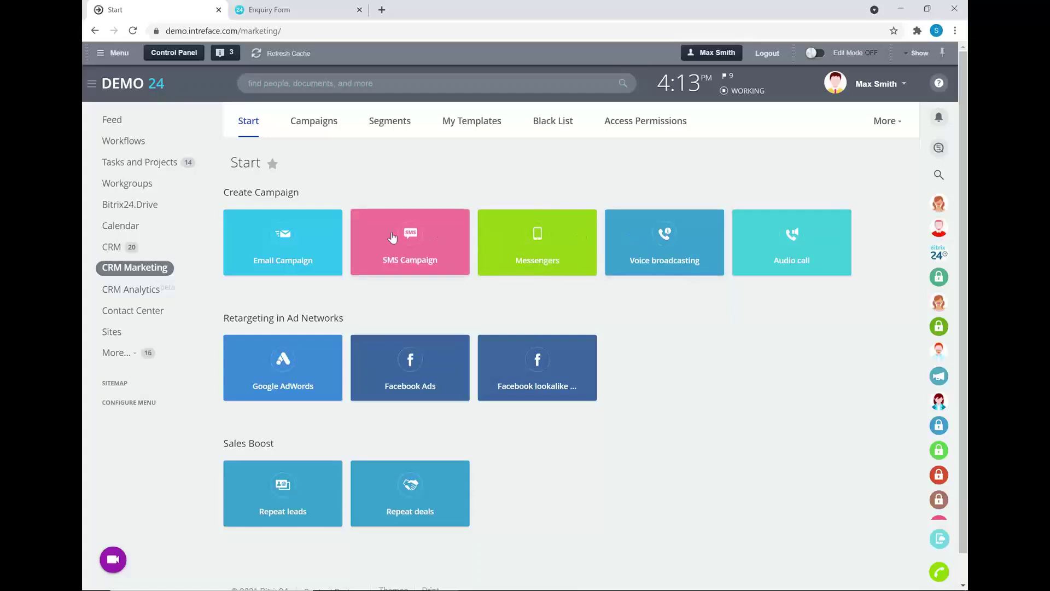
Start an email campaign from the Stimulate impulse purchase template.
click(295, 241)
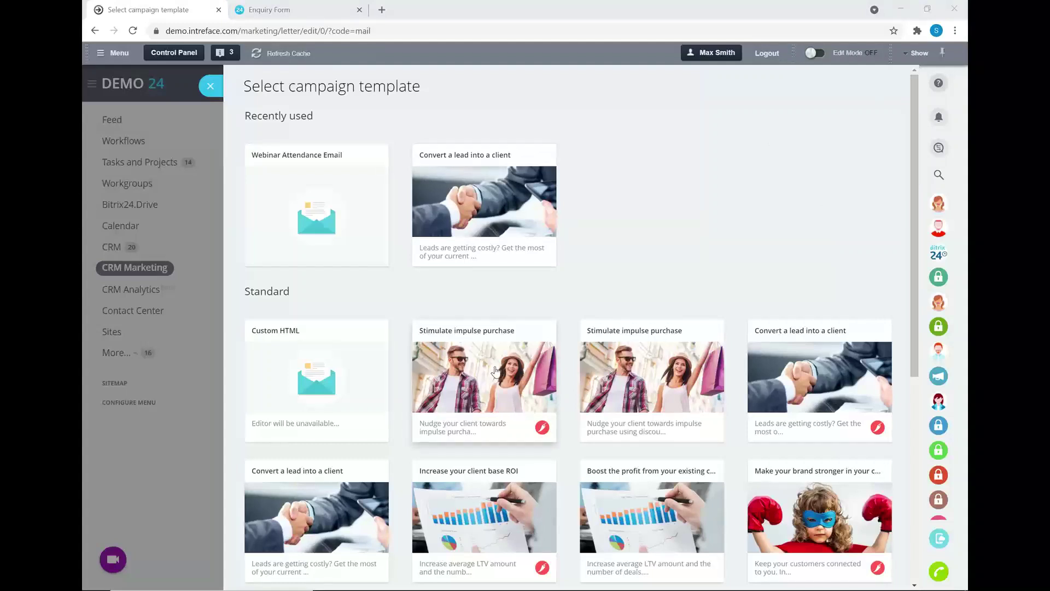
click(469, 383)
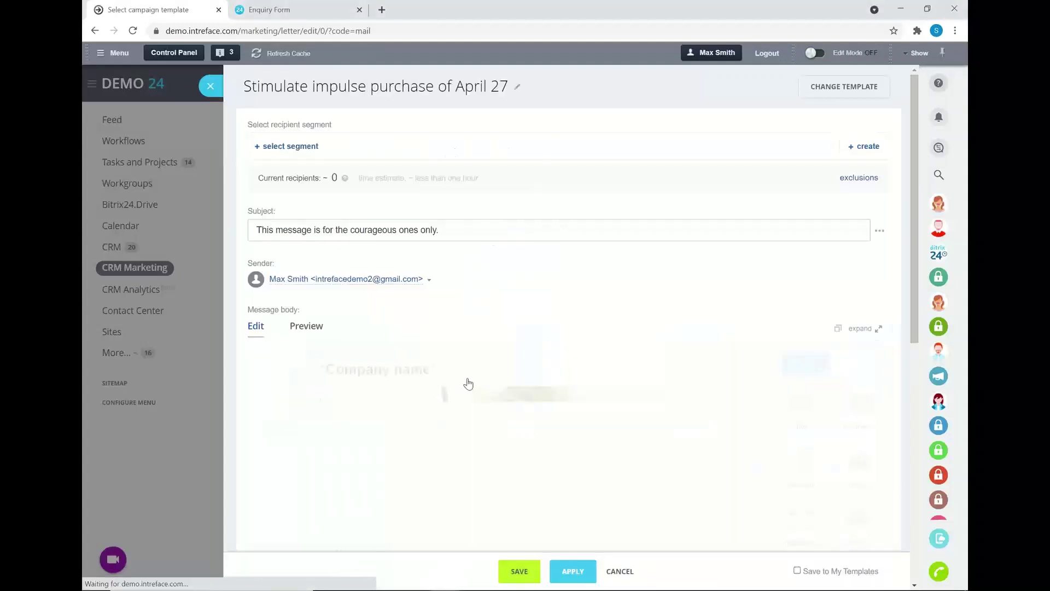
scroll(544, 313, down, 1)
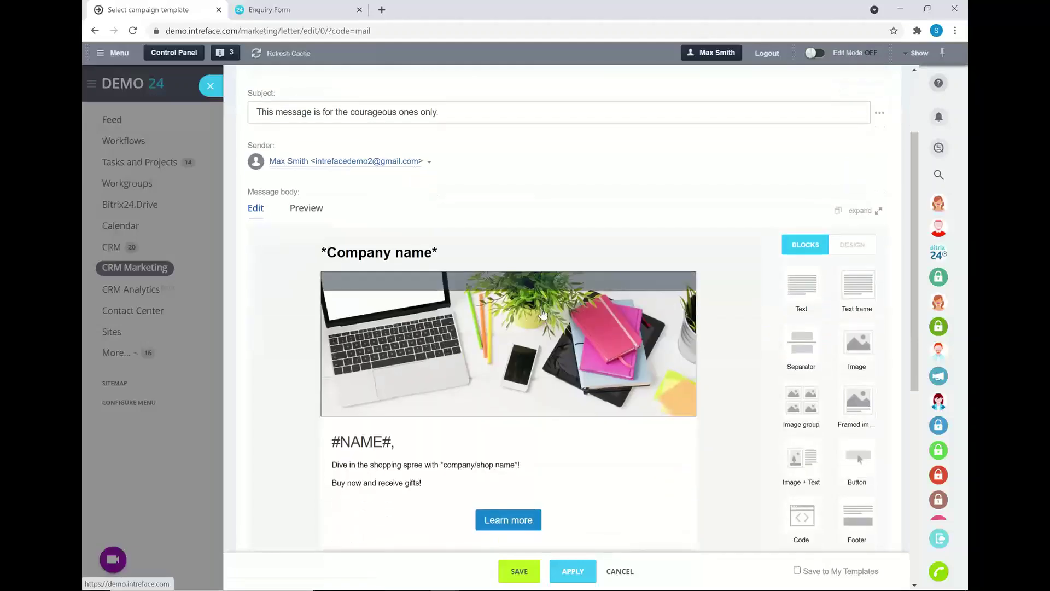
Replace the greeting text block with 'DEMO', then briefly open and close the image block.
click(420, 487)
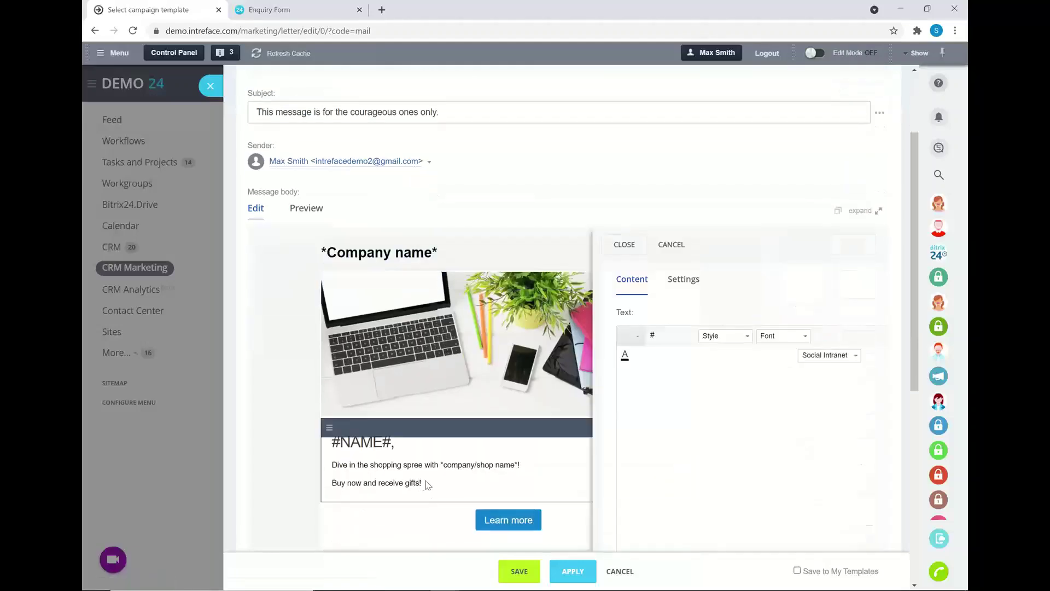
drag(694, 444, 538, 376)
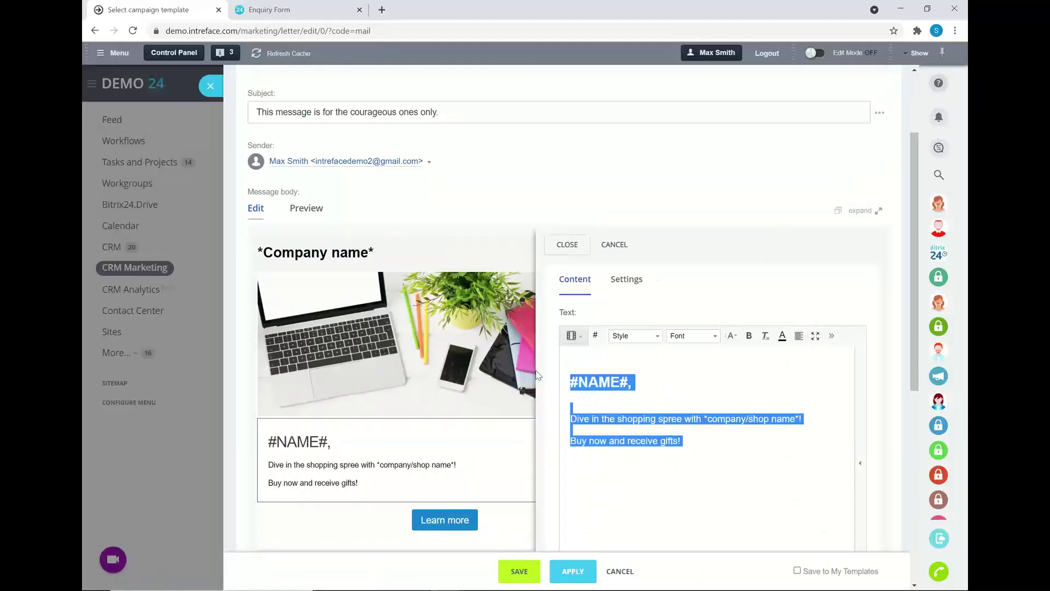
key(BackSpace)
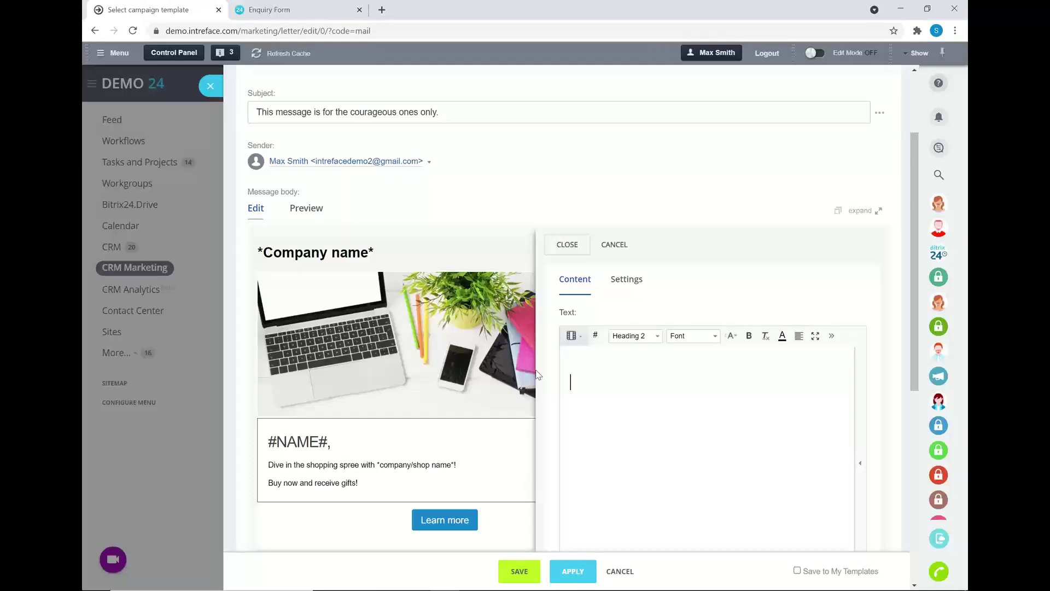
text(DEMO)
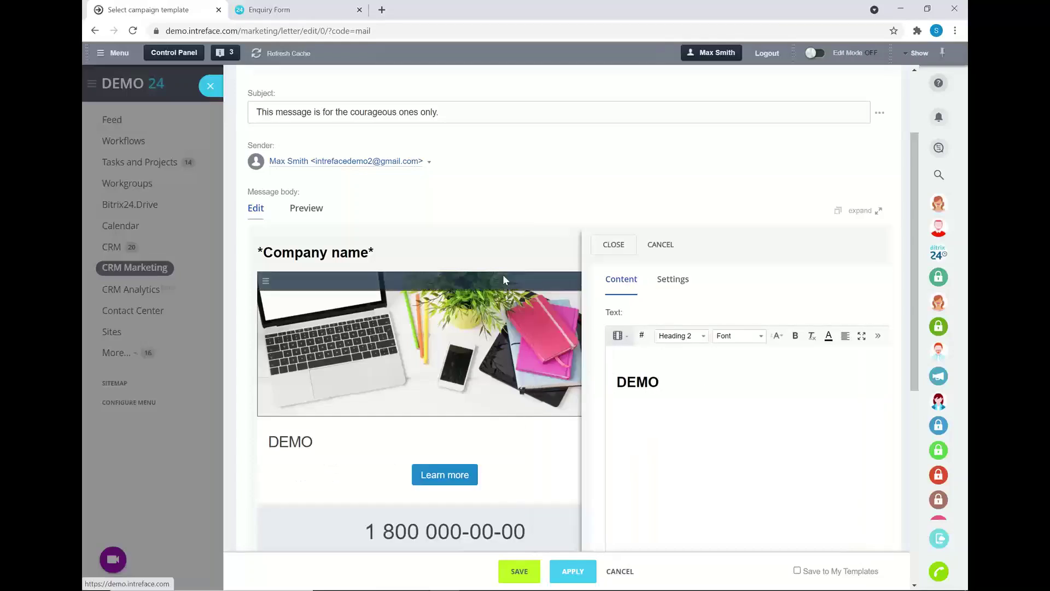
click(504, 280)
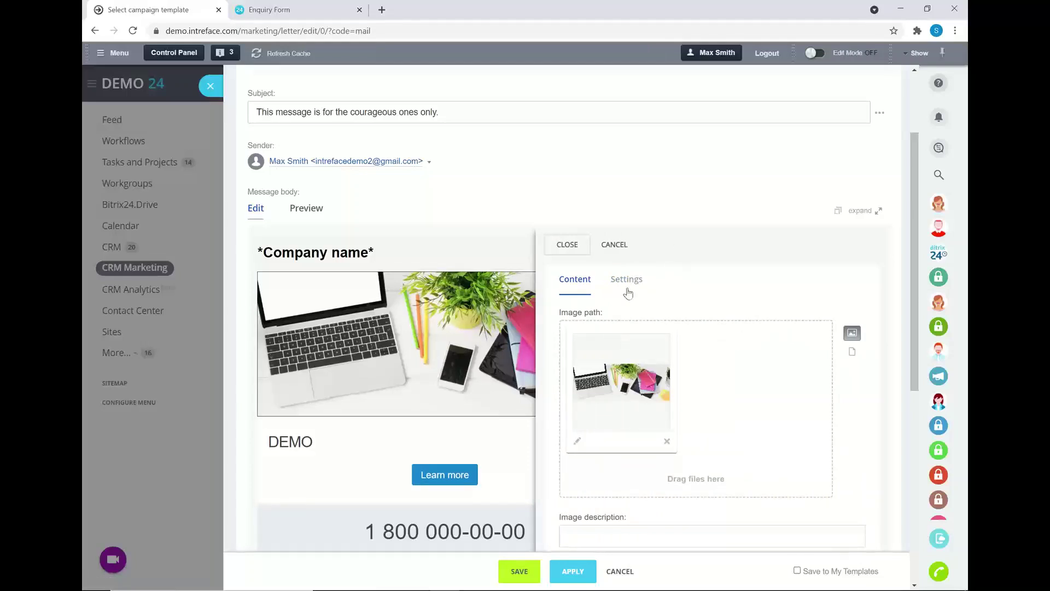
click(613, 245)
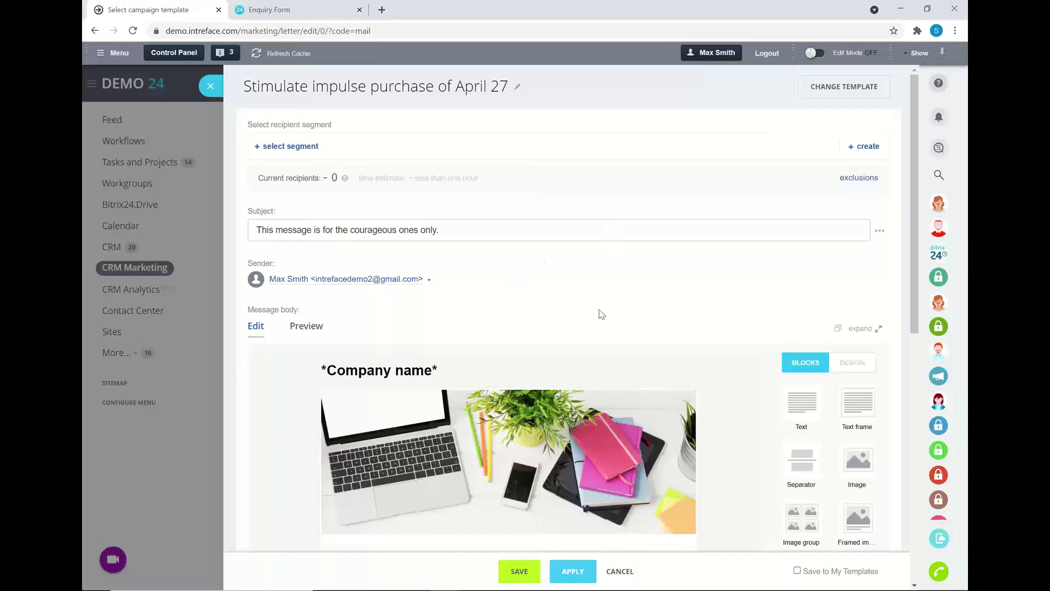
Start a new recipient segment and look through its lead source and creation-date filters.
scroll(598, 311, down, 1)
scroll(837, 157, up, 1)
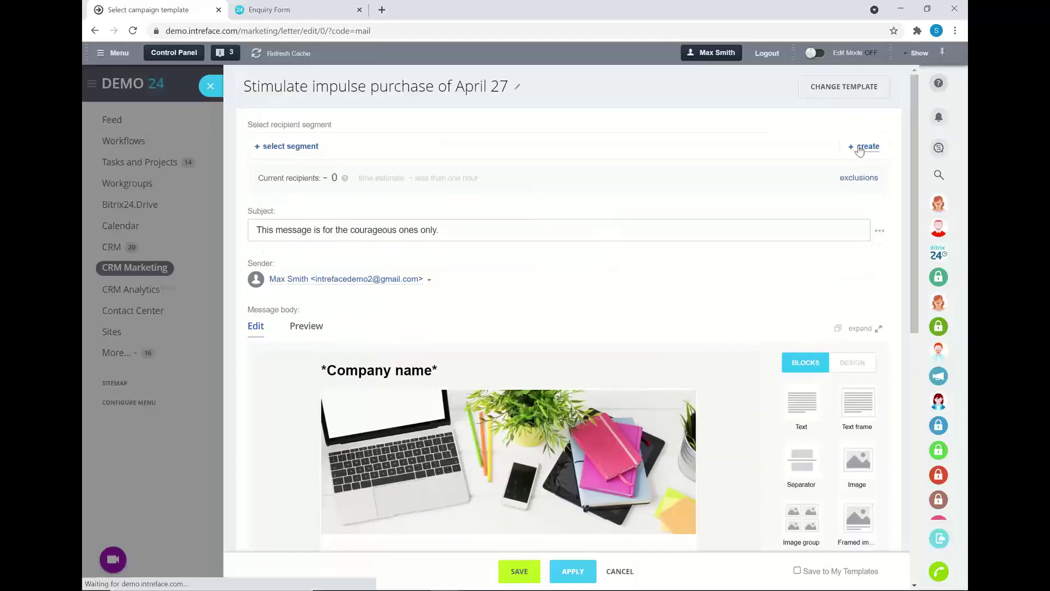
click(862, 146)
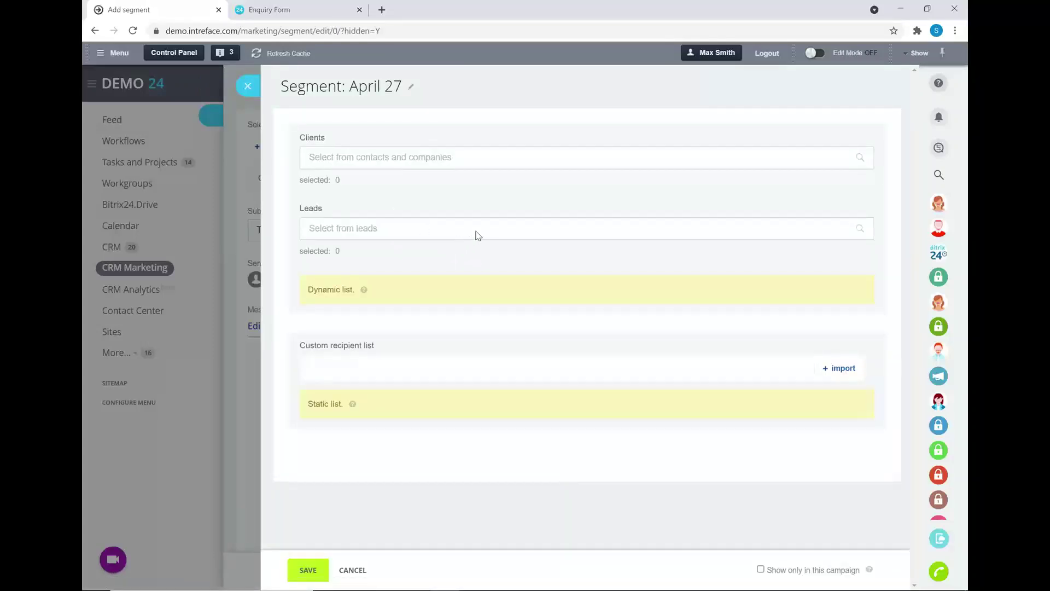
click(480, 235)
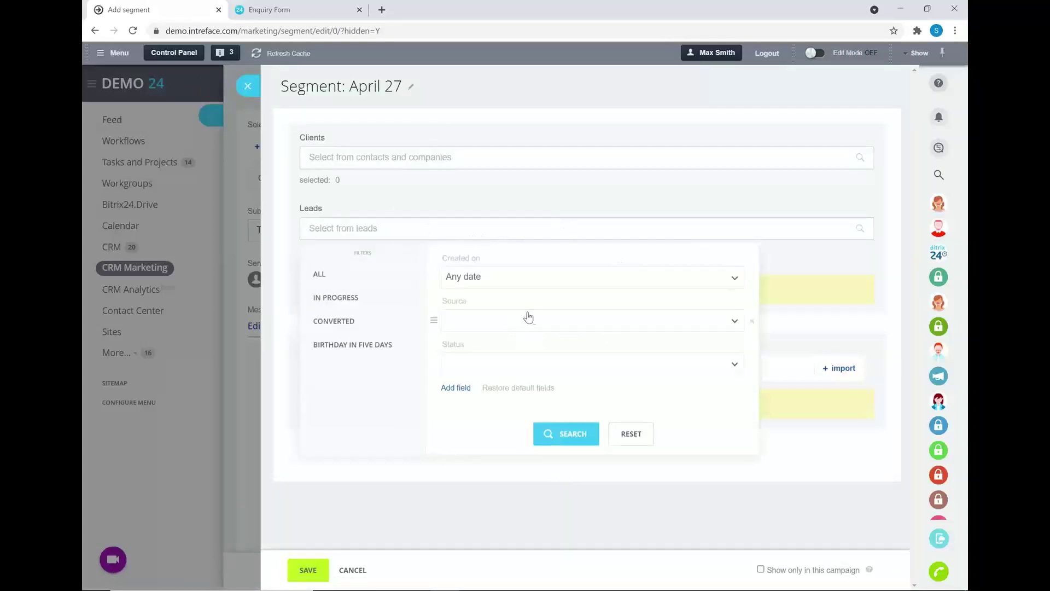
click(512, 326)
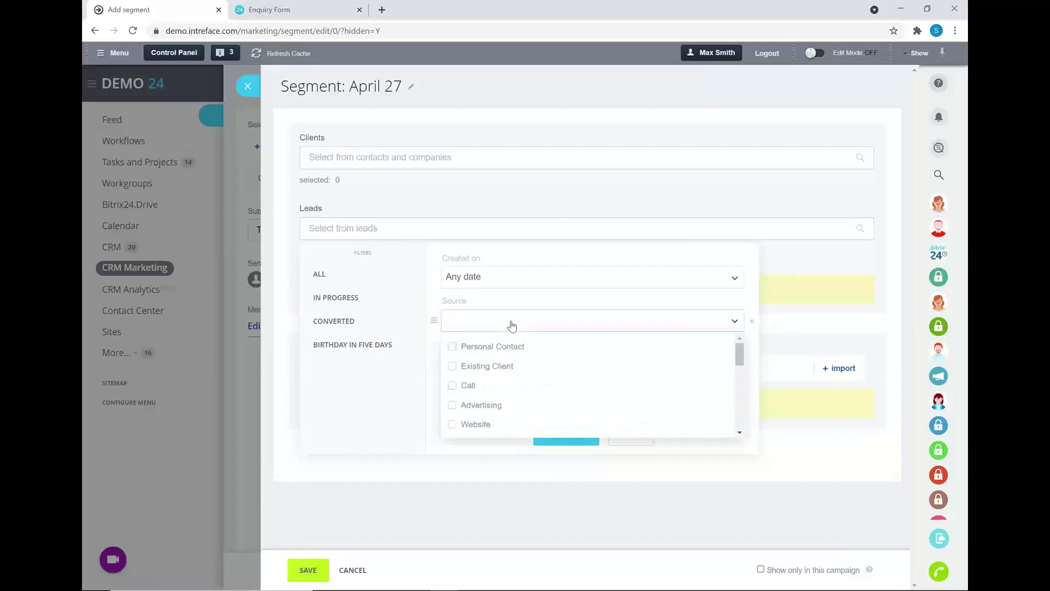
click(544, 279)
scroll(504, 353, down, 3)
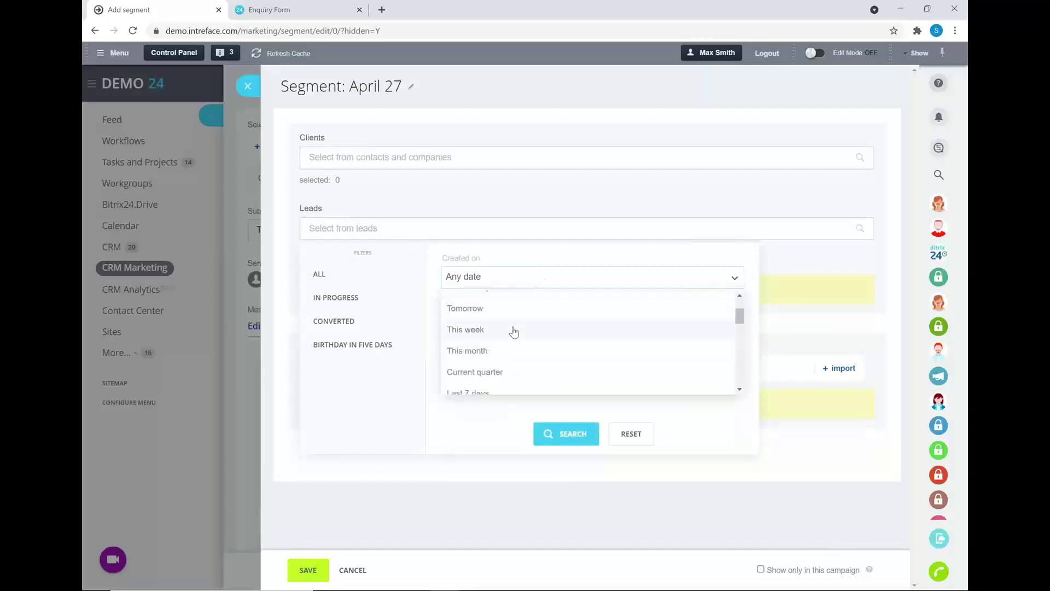
Close the segment unsaved and discard the email campaign draft.
click(248, 86)
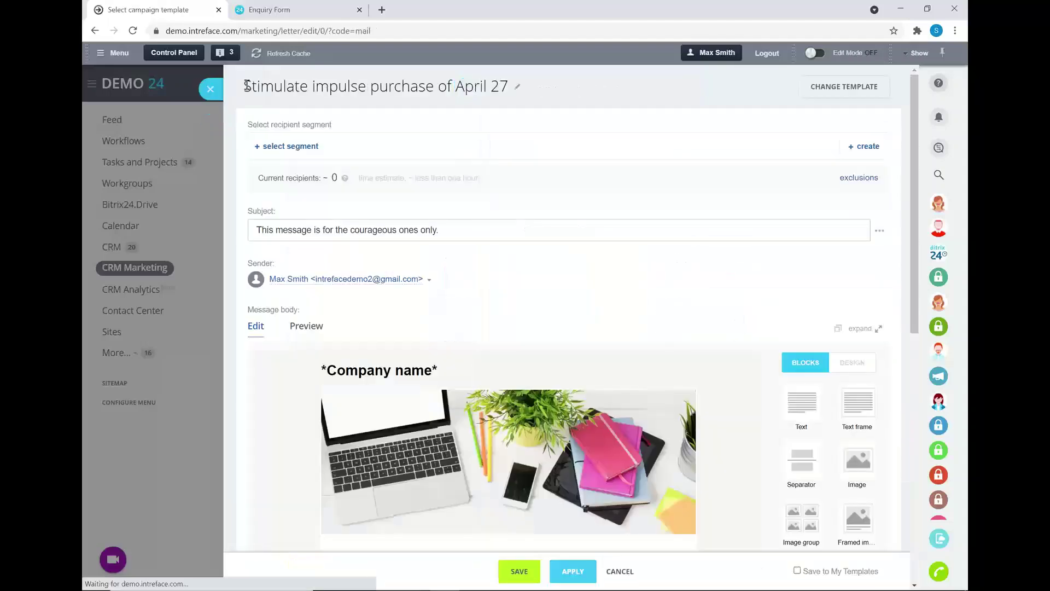
click(210, 86)
click(539, 372)
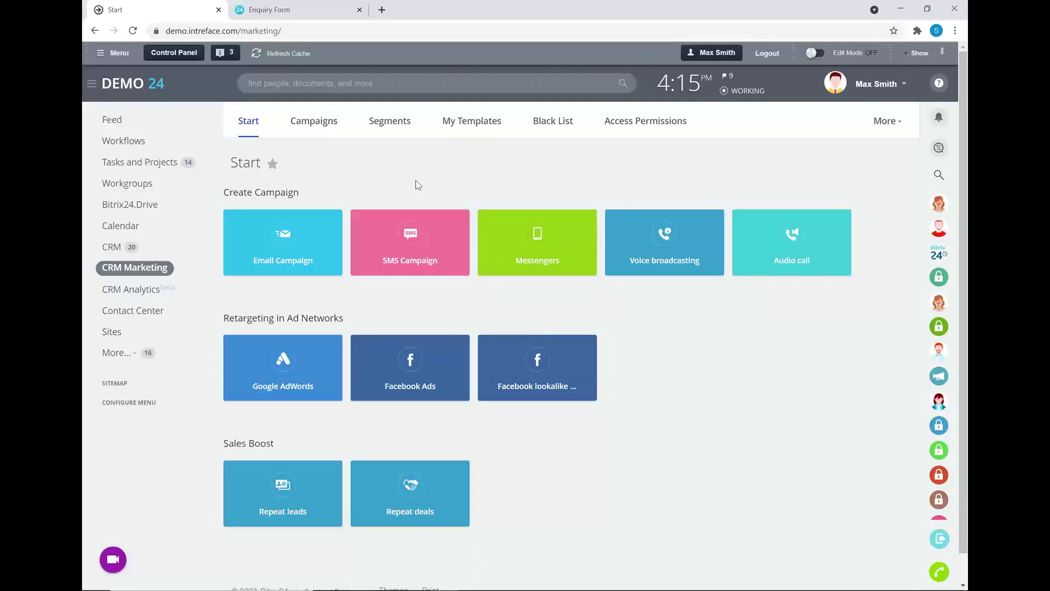
key(alt+Tab)
key(alt+Tab)
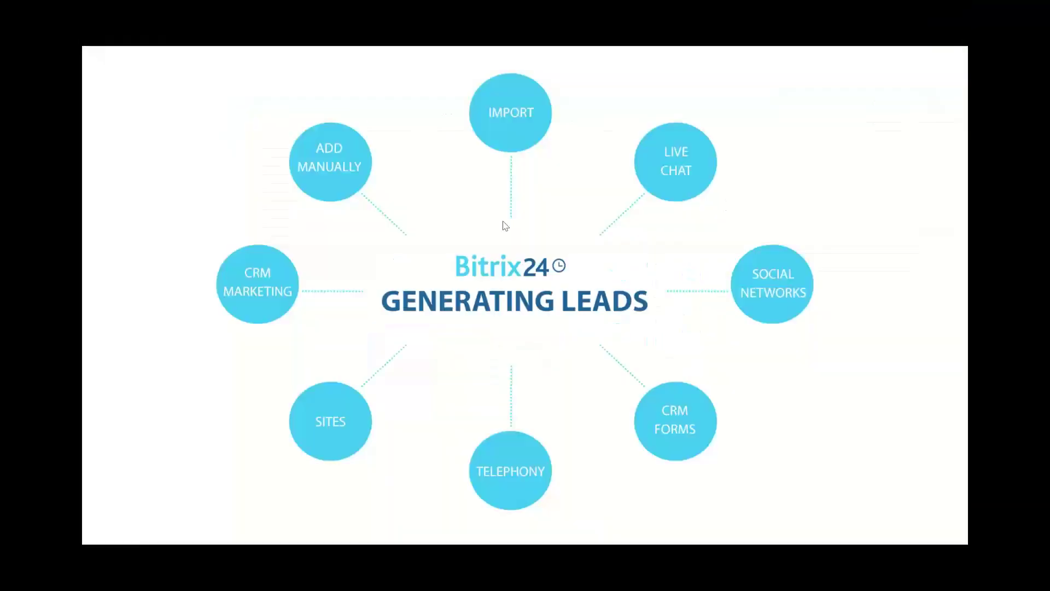
click(888, 249)
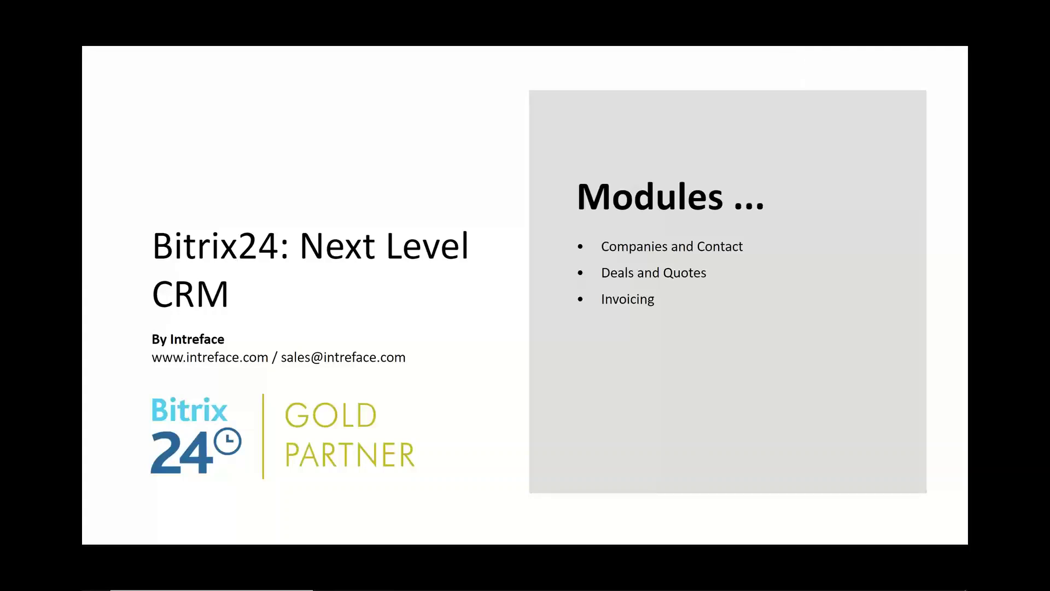
key(alt+Tab)
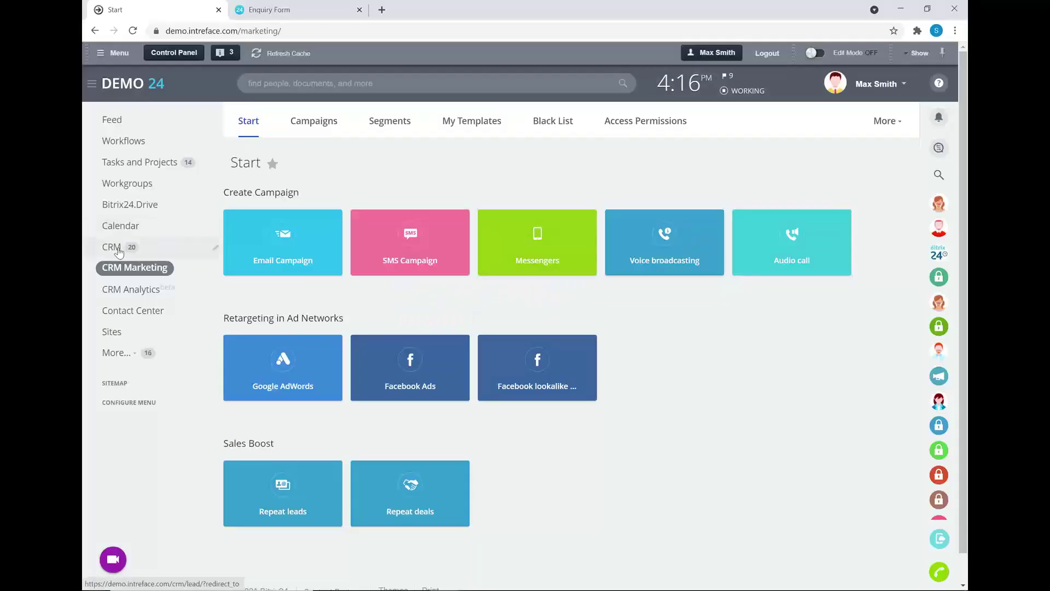
Open CRM and scroll through the nine leads in progress with their statuses and sources.
click(119, 251)
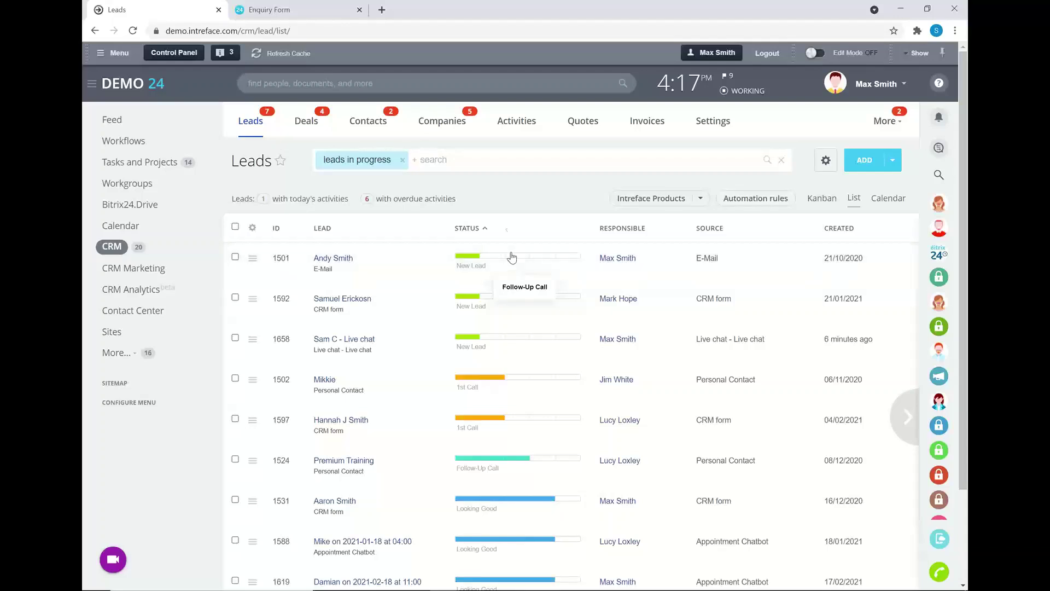
scroll(514, 393, down, 1)
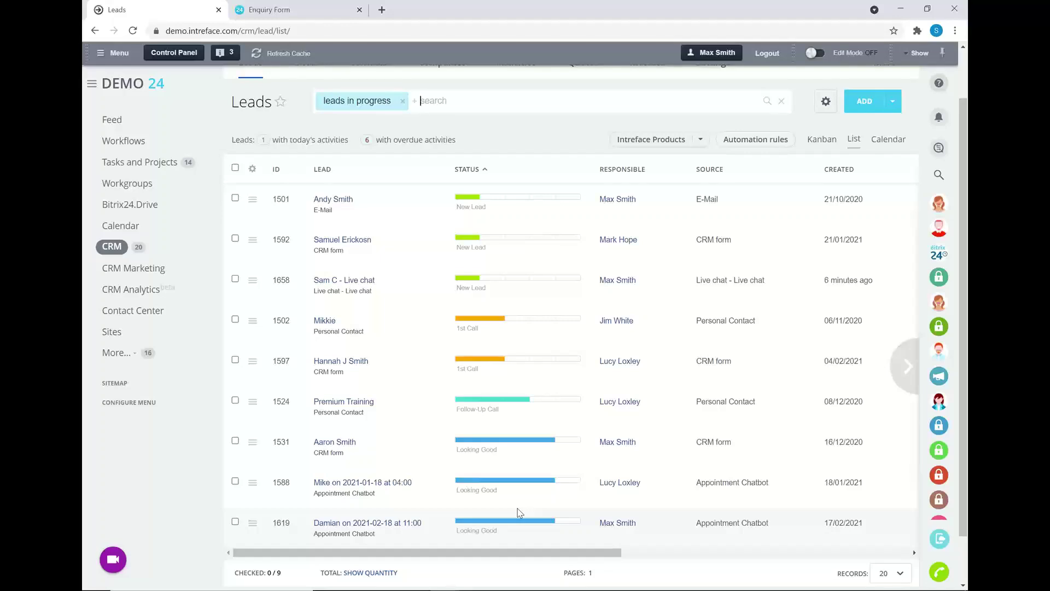
scroll(563, 353, up, 2)
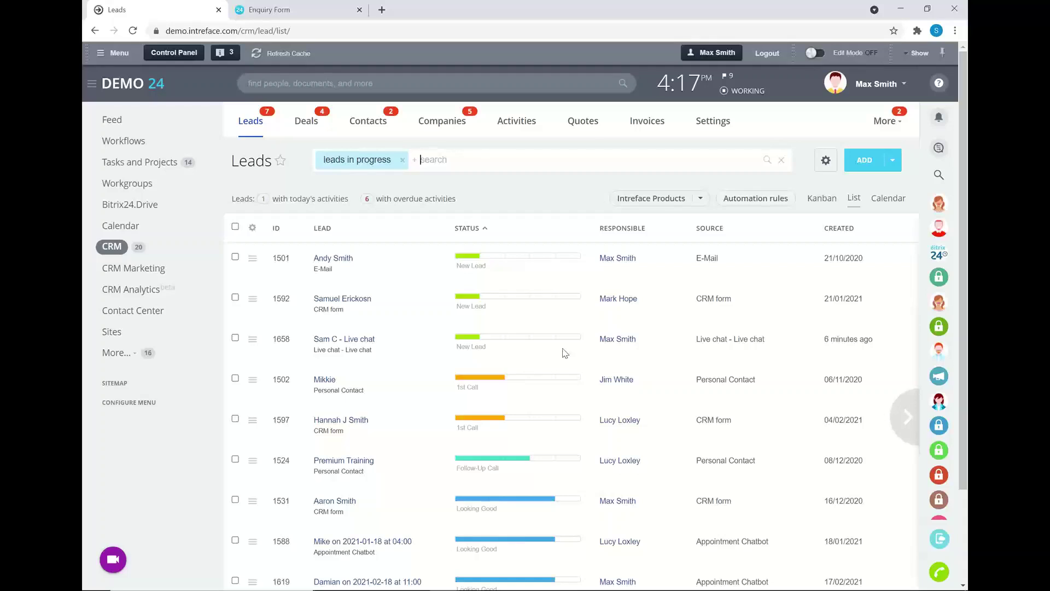
Filter leads by the statuses New Lead, 1st Call and Follow-Up Call.
click(502, 159)
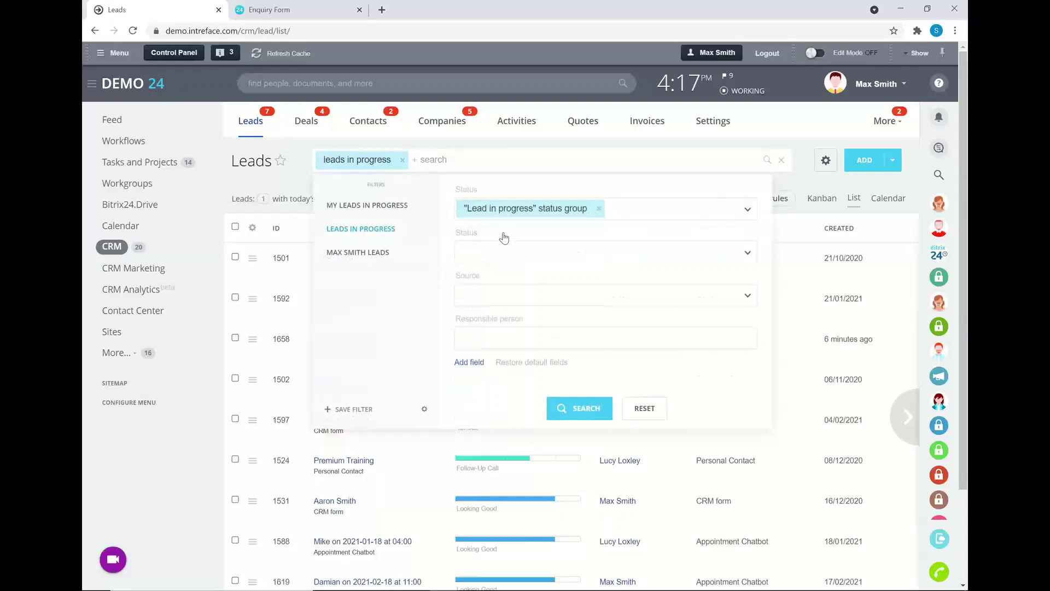
click(485, 256)
click(492, 279)
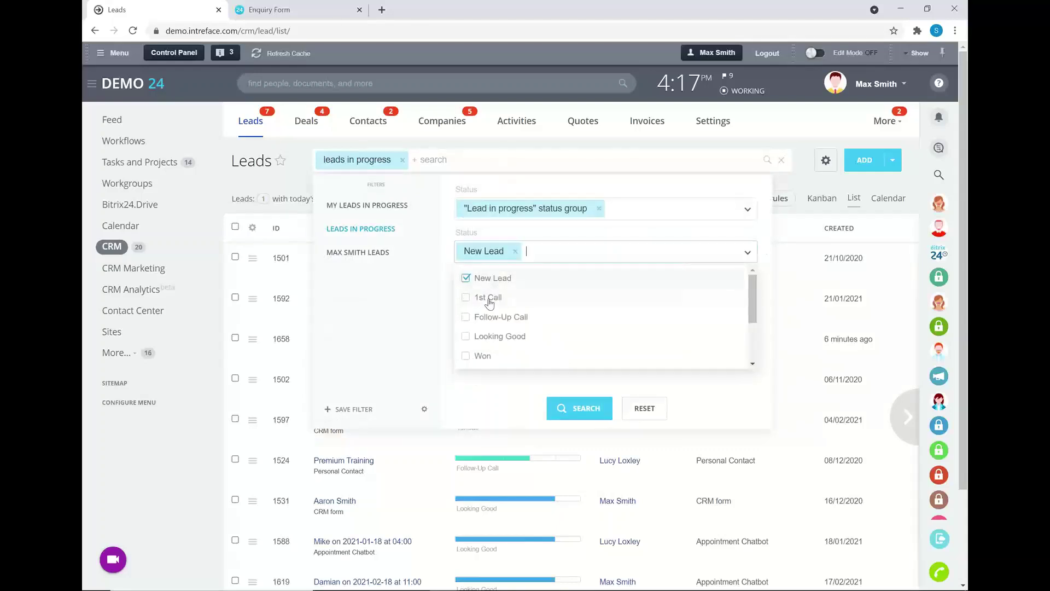
click(491, 299)
click(495, 317)
click(393, 311)
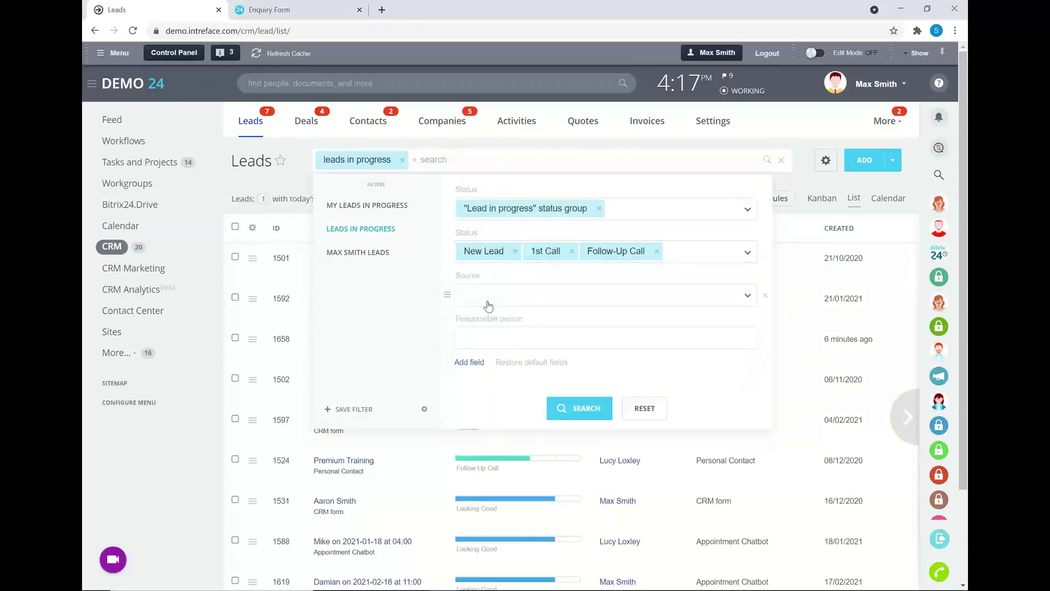
Narrow the search to one responsible person, then remove the extra filter tags.
click(490, 334)
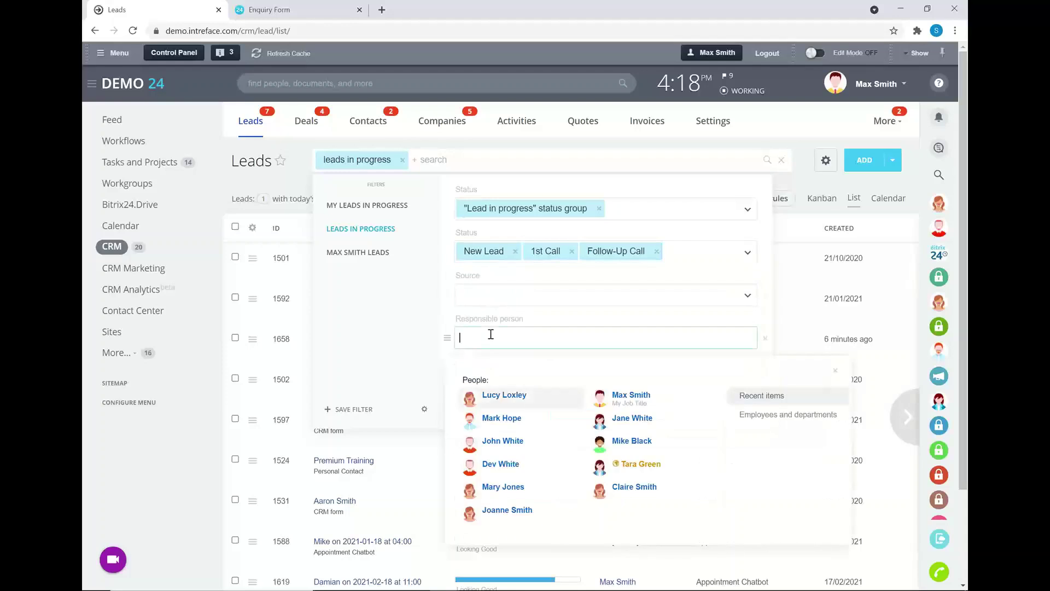
click(620, 397)
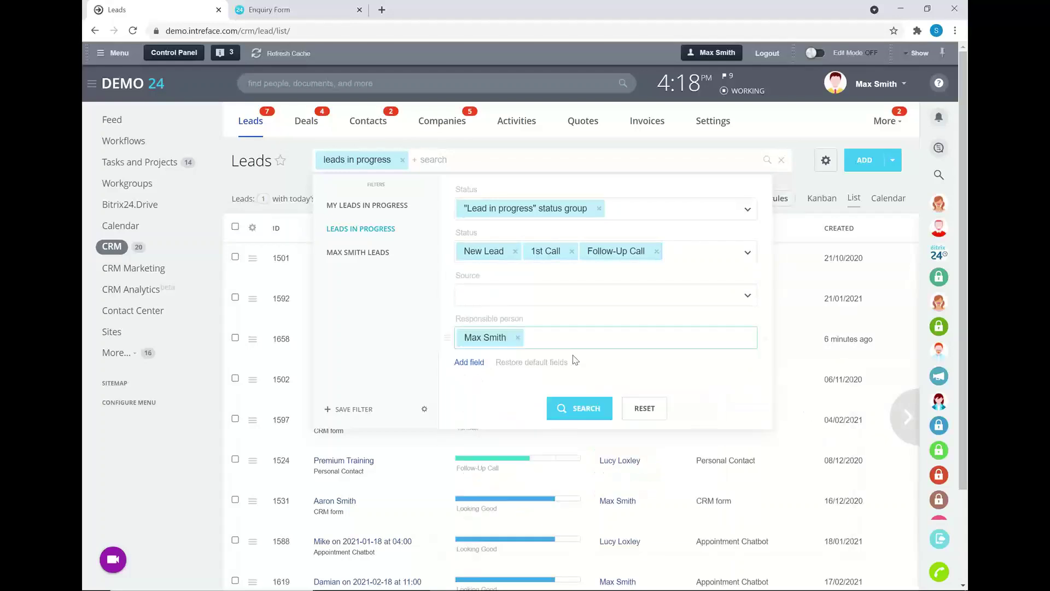
click(572, 415)
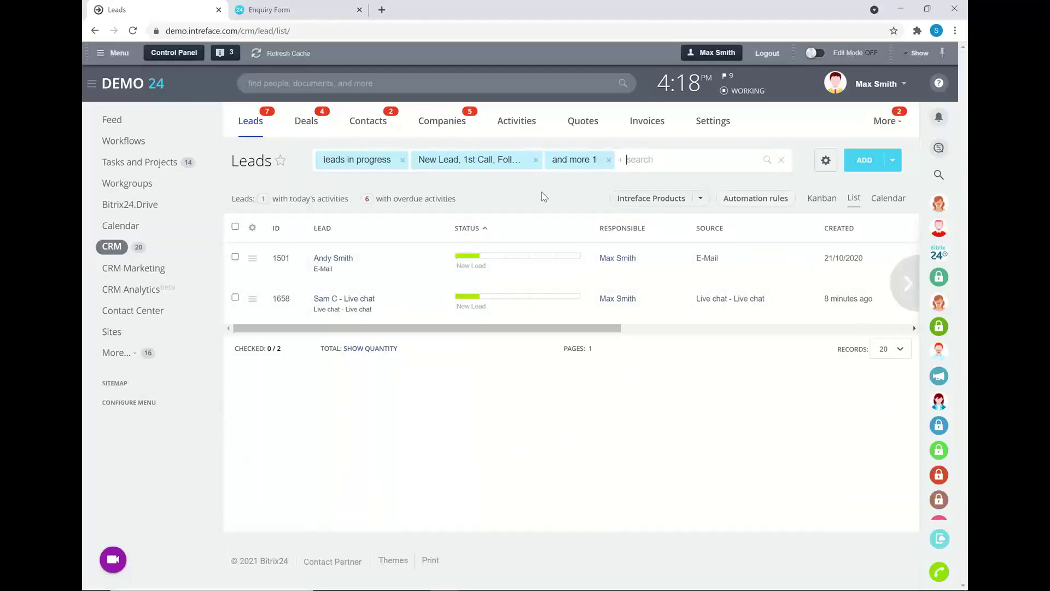
click(610, 160)
click(537, 159)
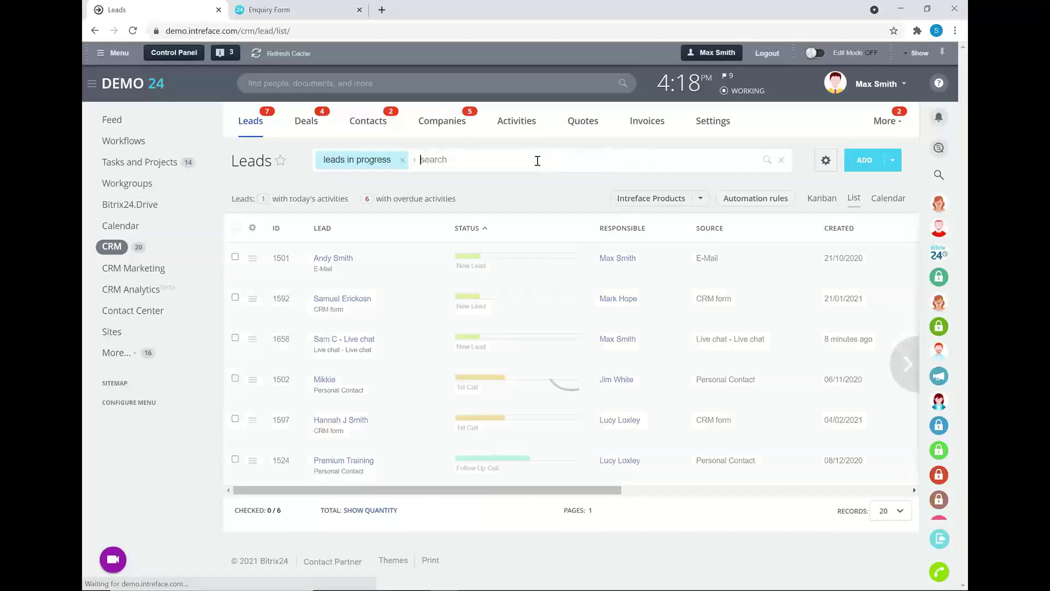
click(814, 202)
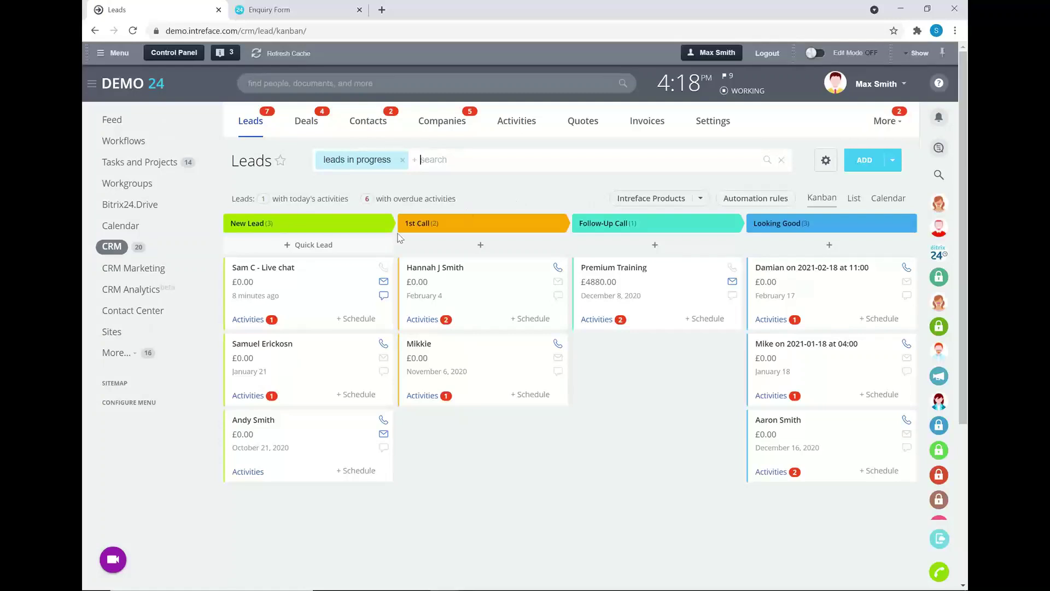
drag(280, 286, 250, 275)
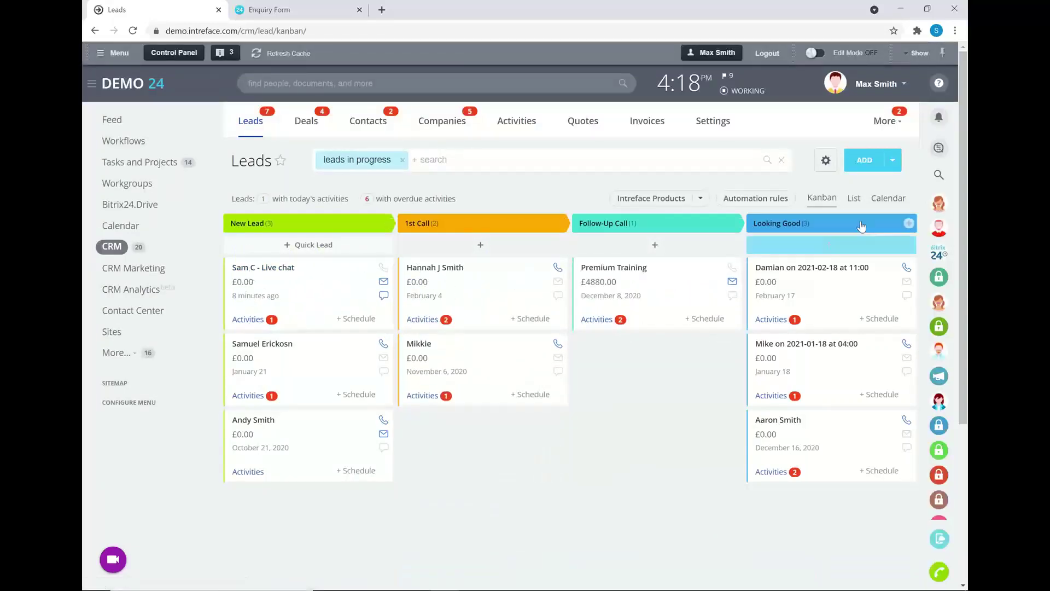
click(854, 199)
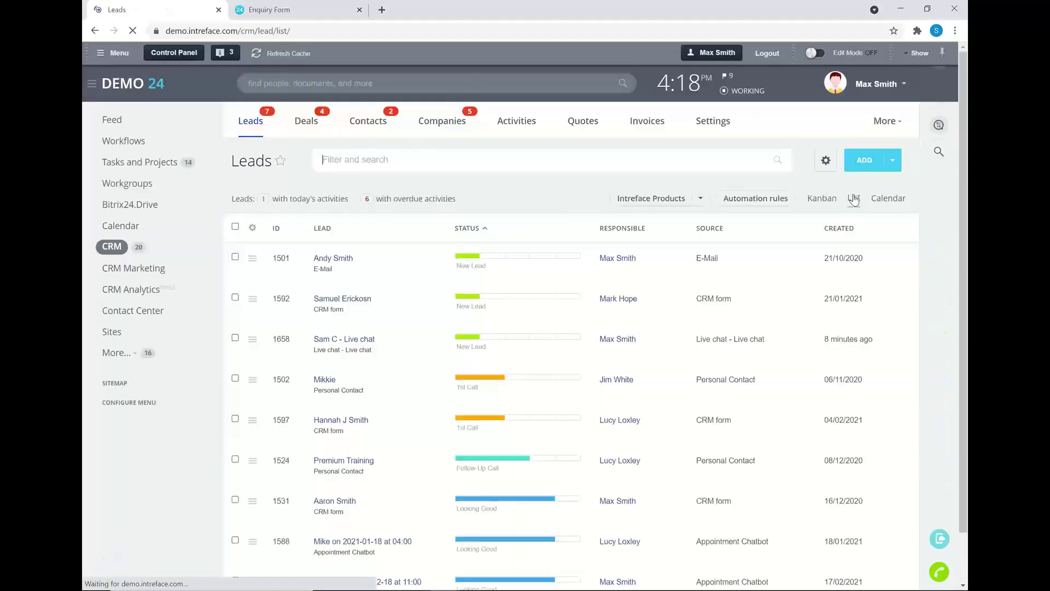
Open the E-Mail-sourced new lead and browse the available custom field types.
click(332, 259)
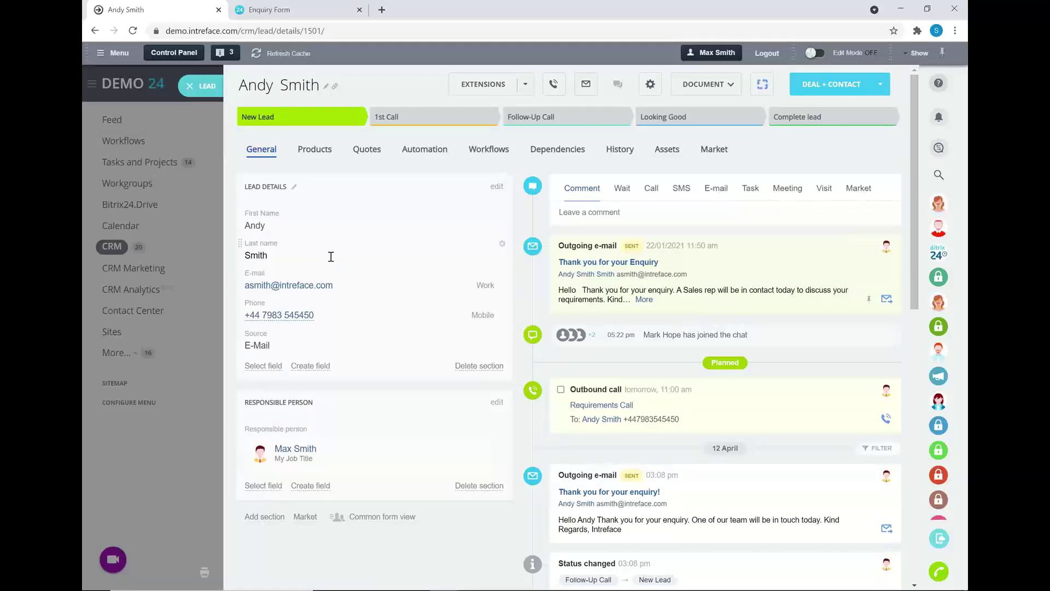
click(296, 367)
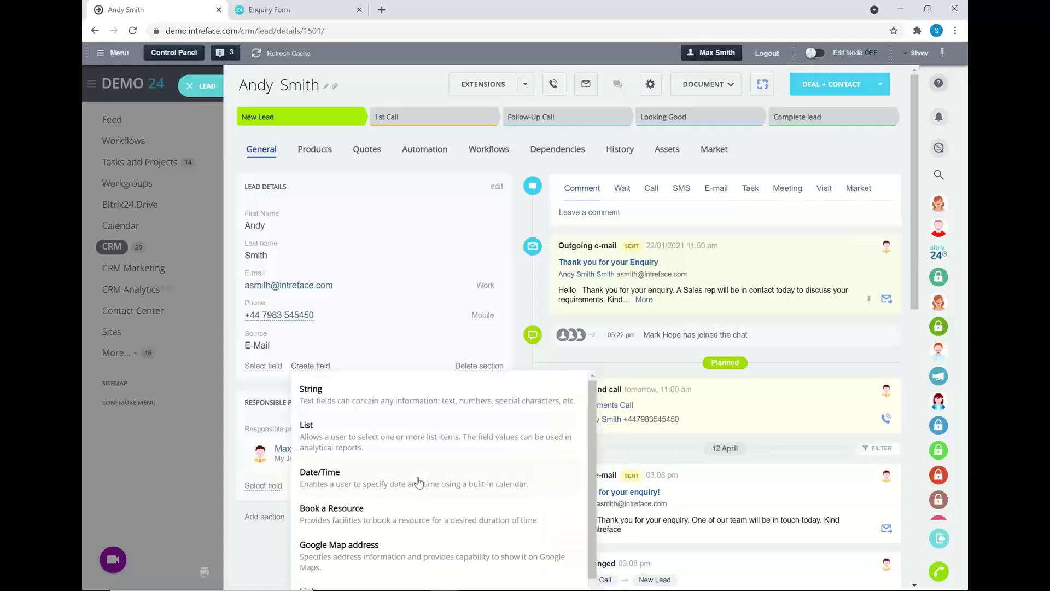
scroll(419, 483, down, 1)
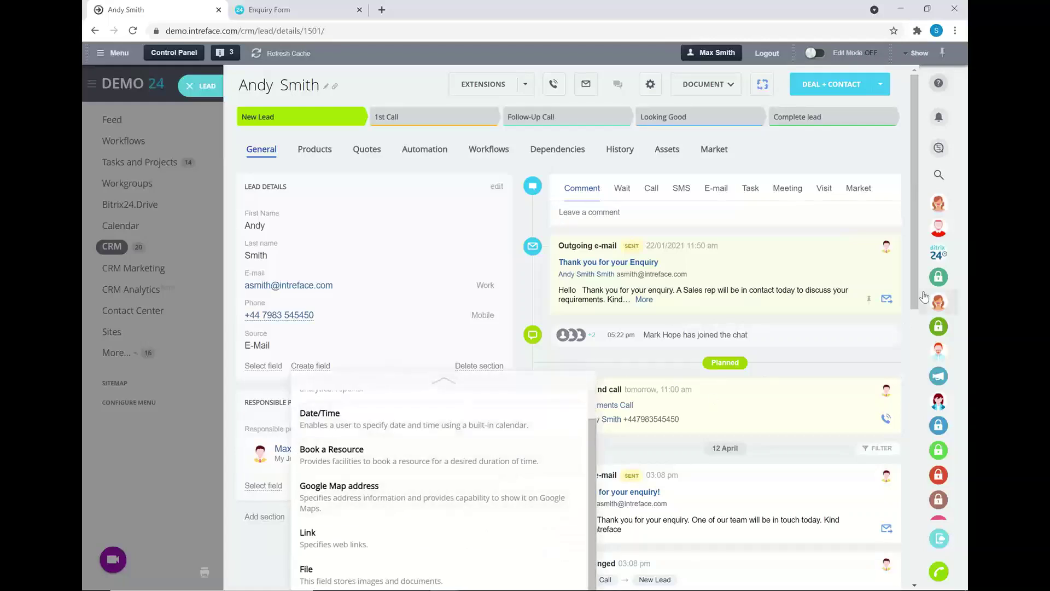
scroll(919, 364, down, 1)
scroll(919, 364, down, 3)
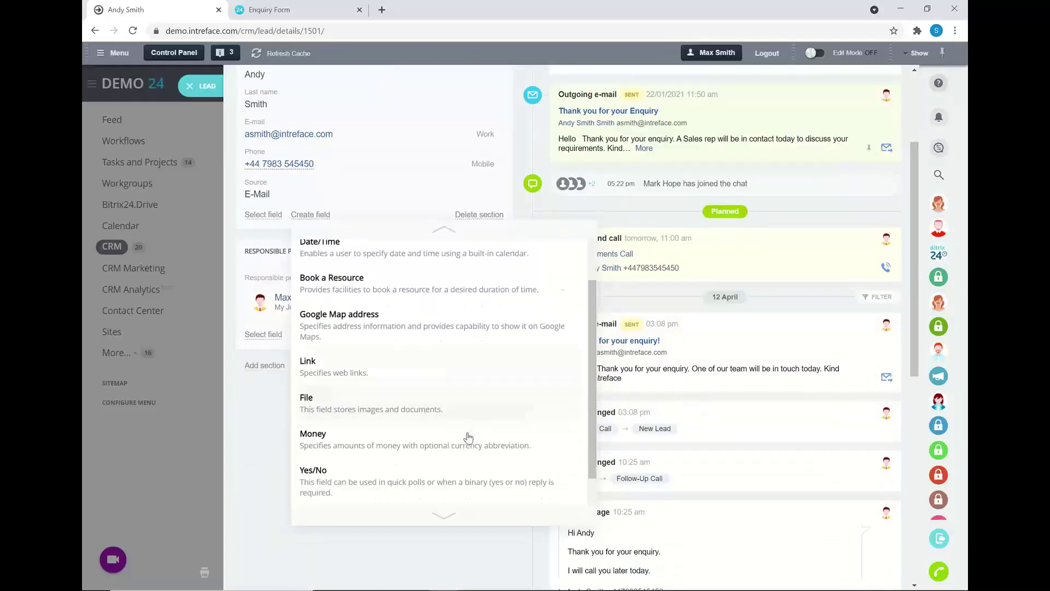
scroll(468, 437, down, 1)
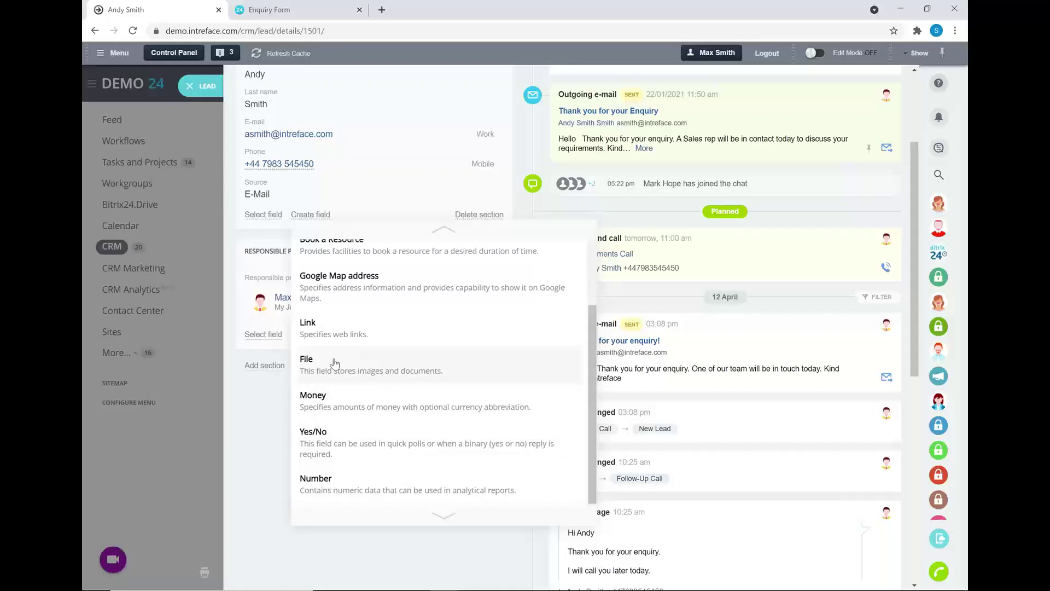
Close the field types list and move the Source field above Last name.
click(277, 230)
scroll(356, 284, up, 3)
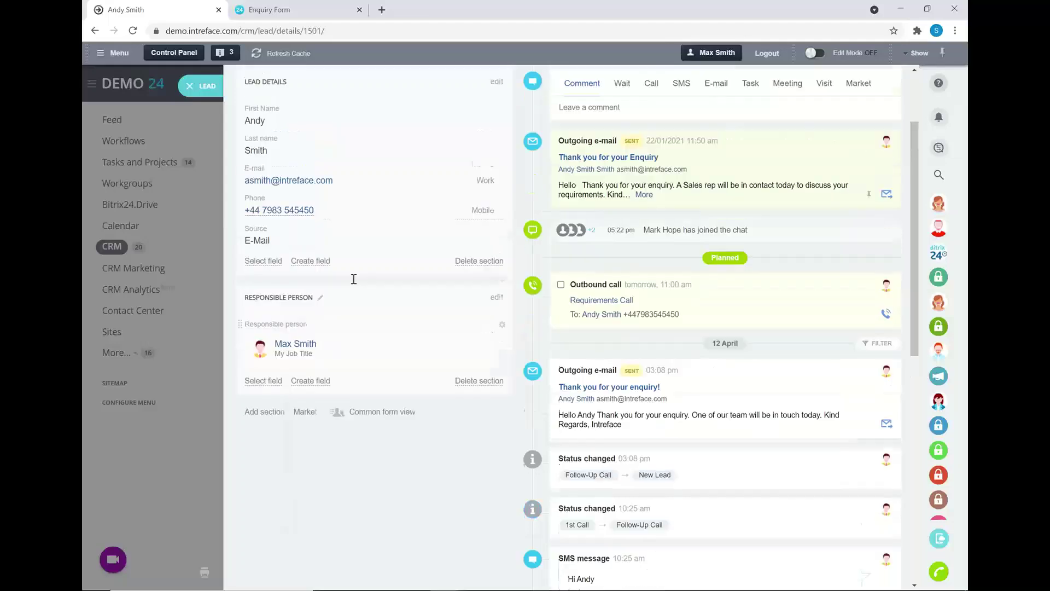
drag(240, 332, 252, 361)
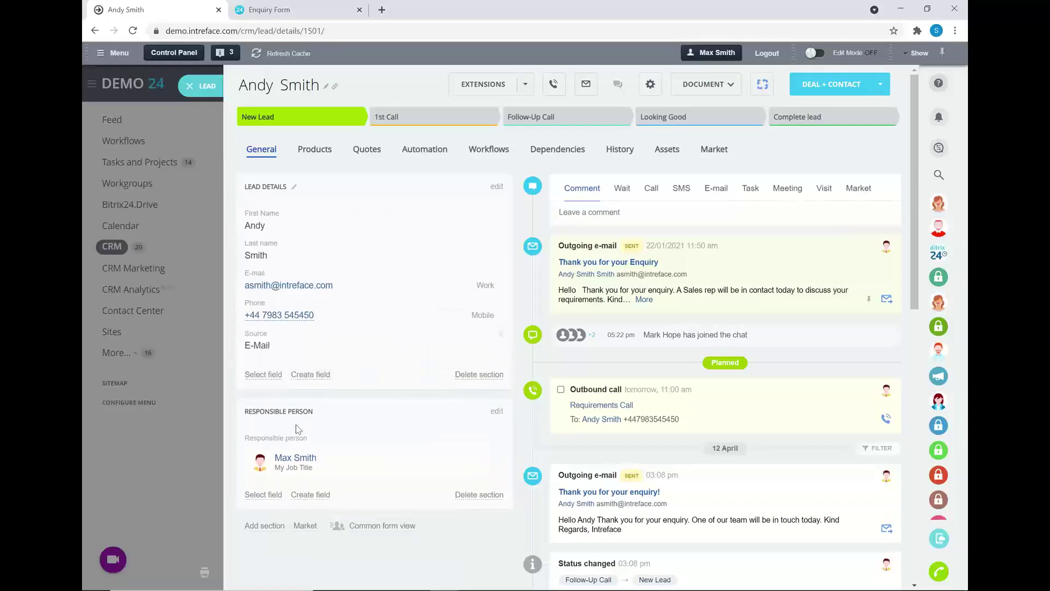
click(268, 517)
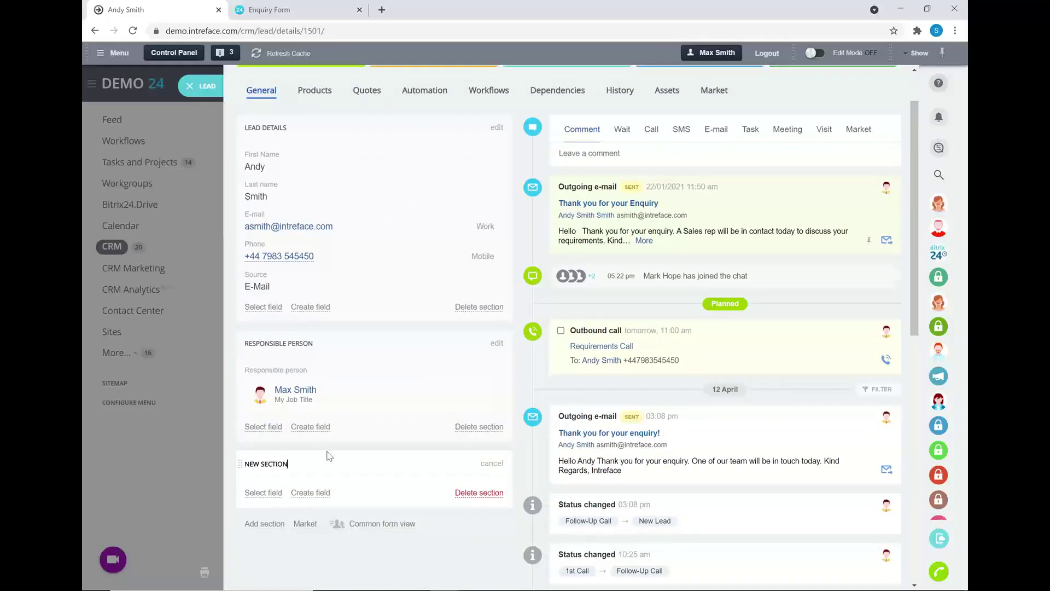
drag(240, 345, 236, 127)
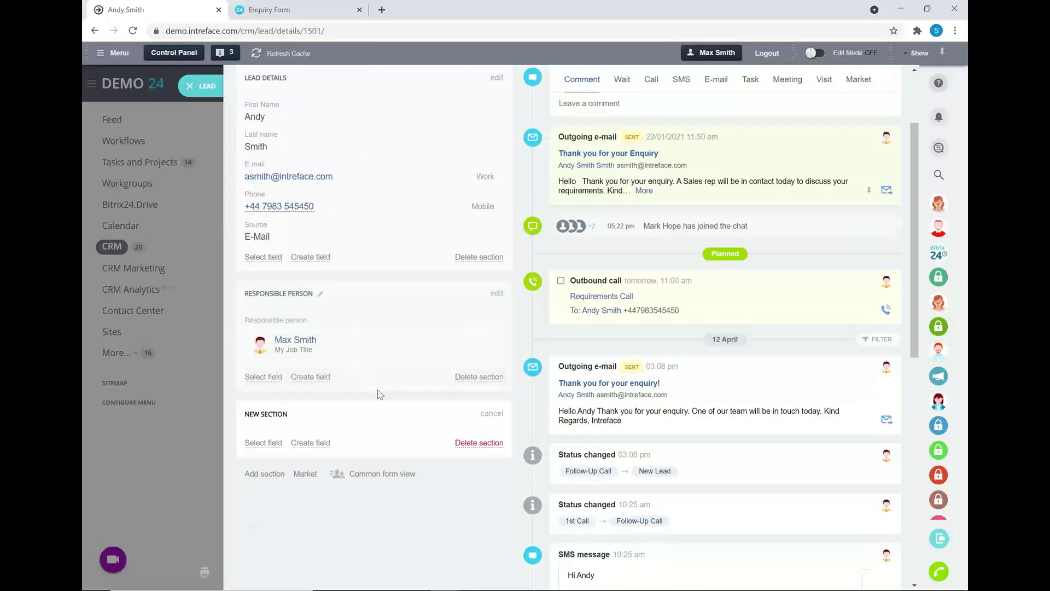
click(361, 475)
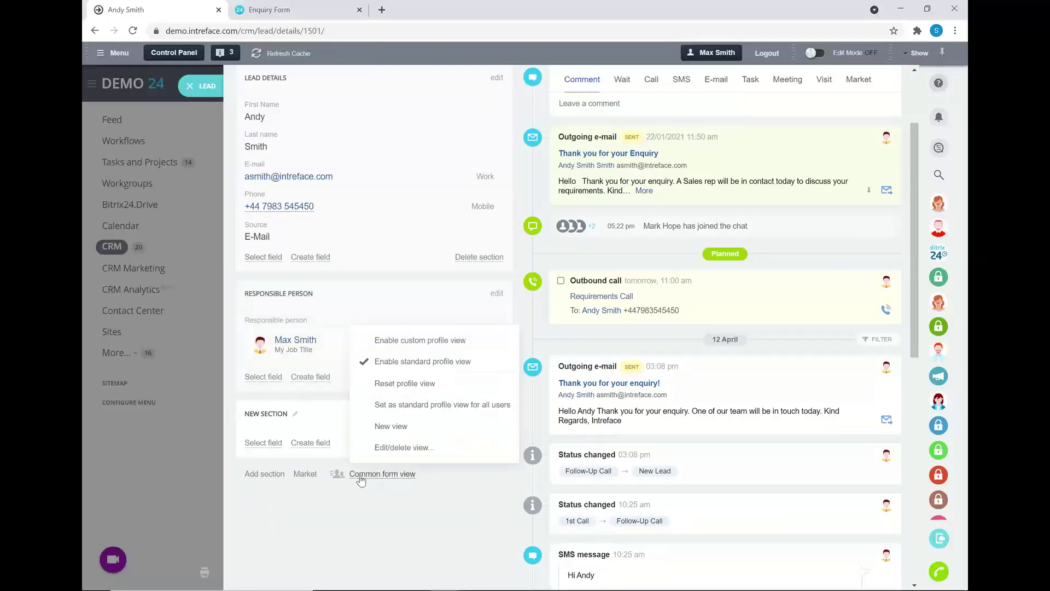
click(389, 405)
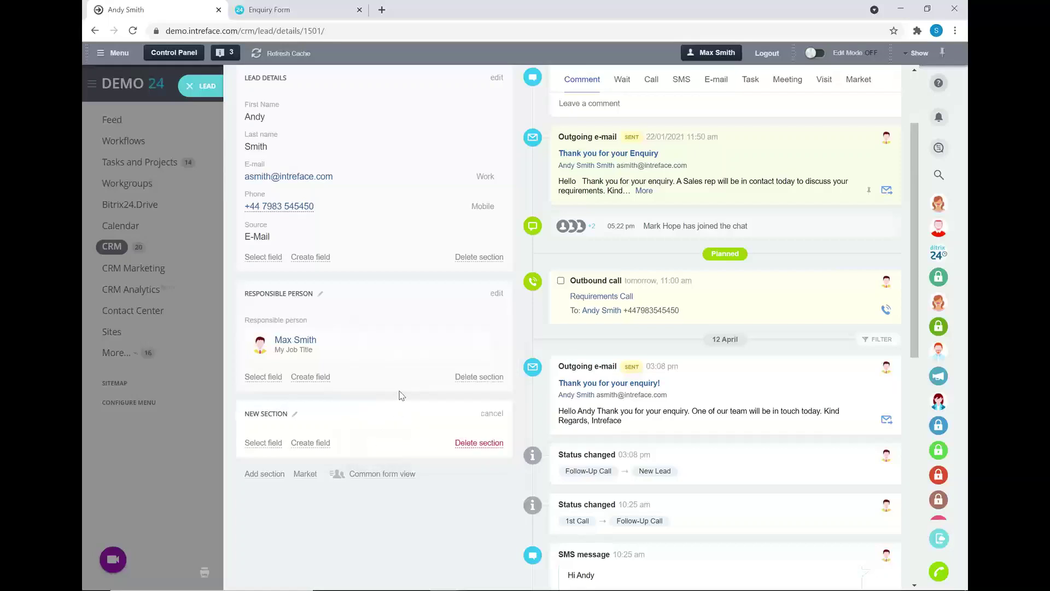
scroll(406, 404, down, 1)
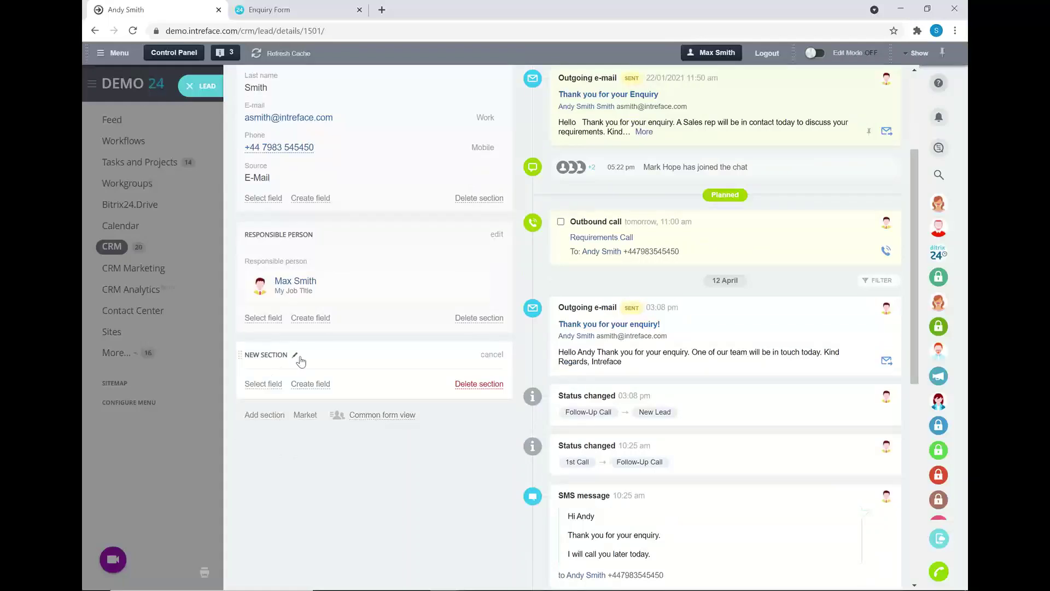
click(366, 416)
click(405, 504)
click(467, 384)
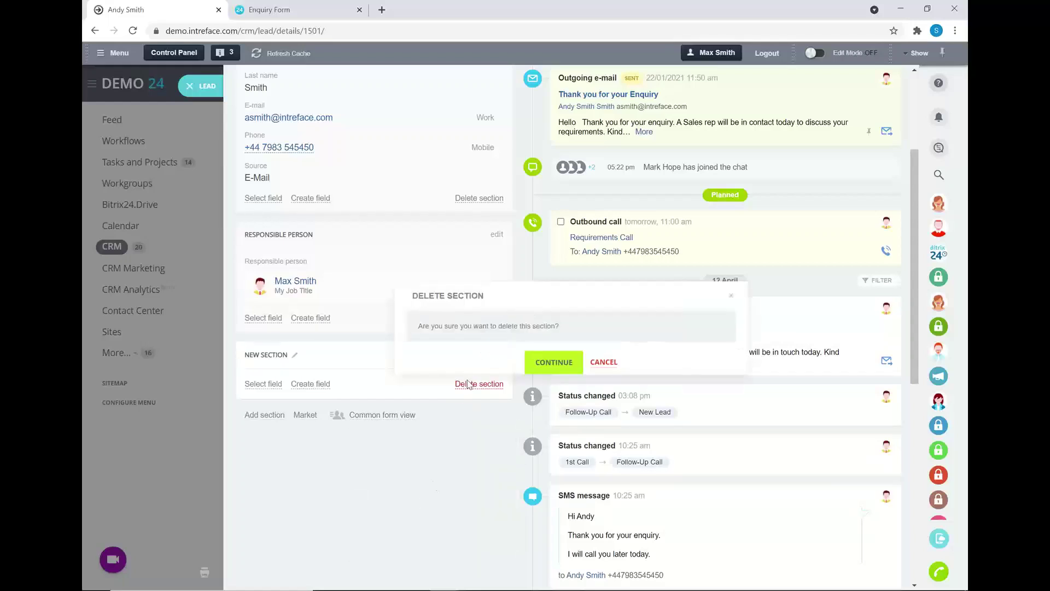
click(547, 363)
scroll(406, 425, up, 2)
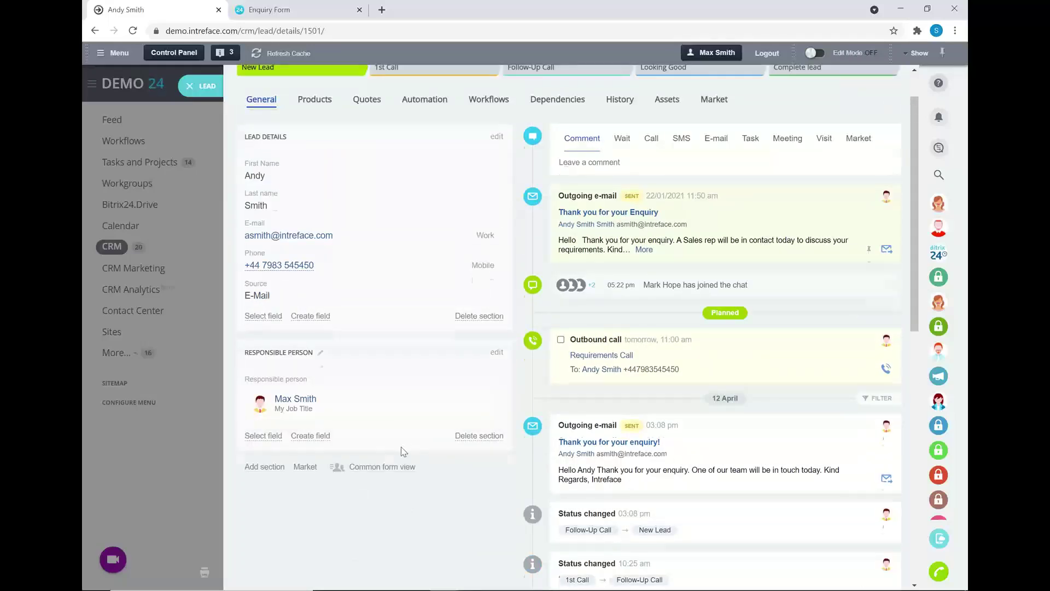
scroll(404, 451, up, 1)
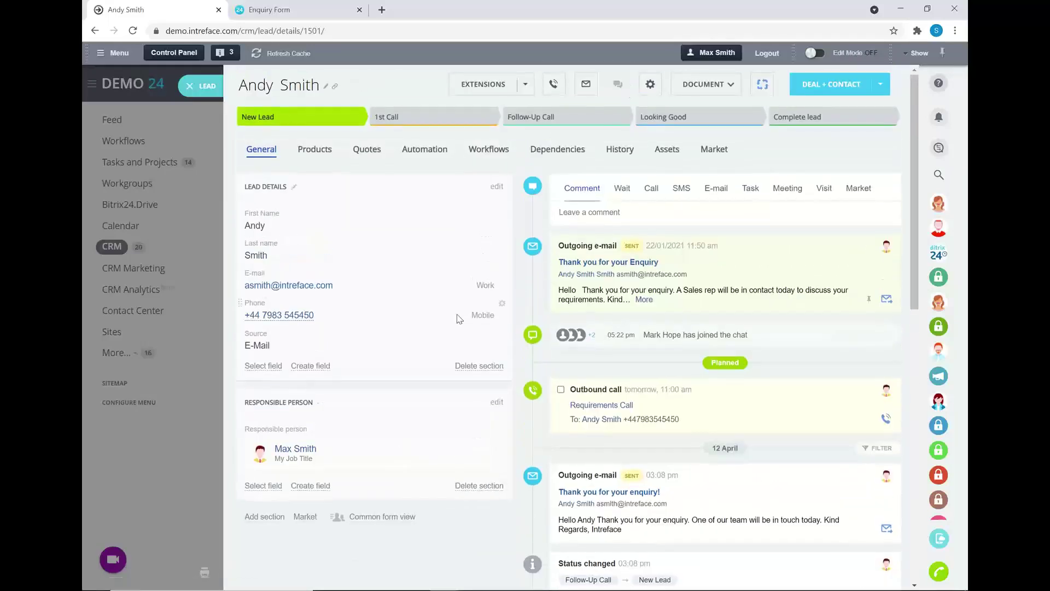
scroll(783, 365, down, 1)
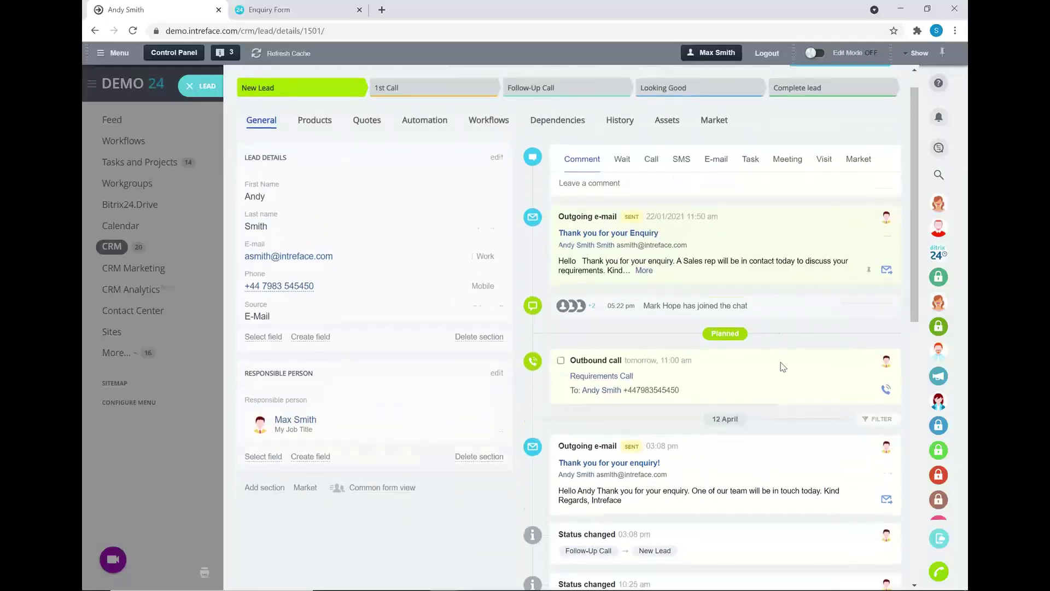
scroll(783, 366, down, 1)
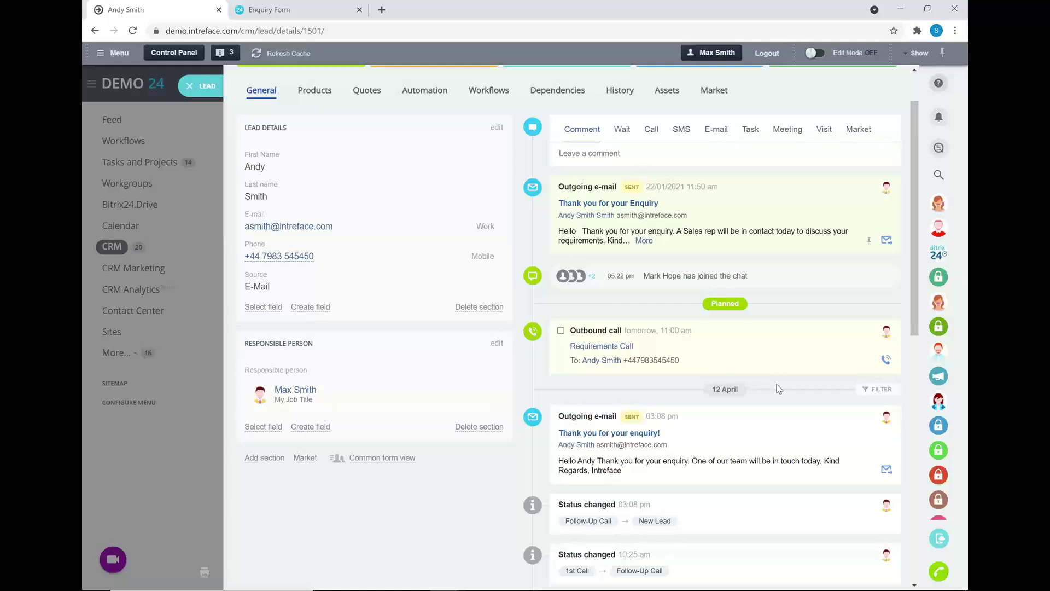
Post the comment 'Notes about the lead' to the lead's timeline.
click(639, 153)
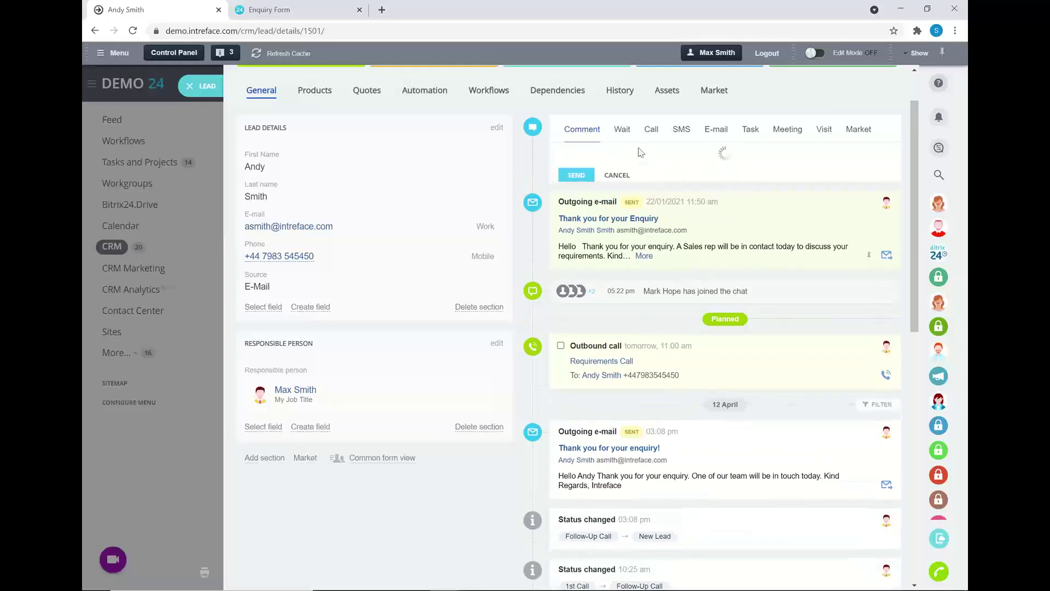
text(nOTES A)
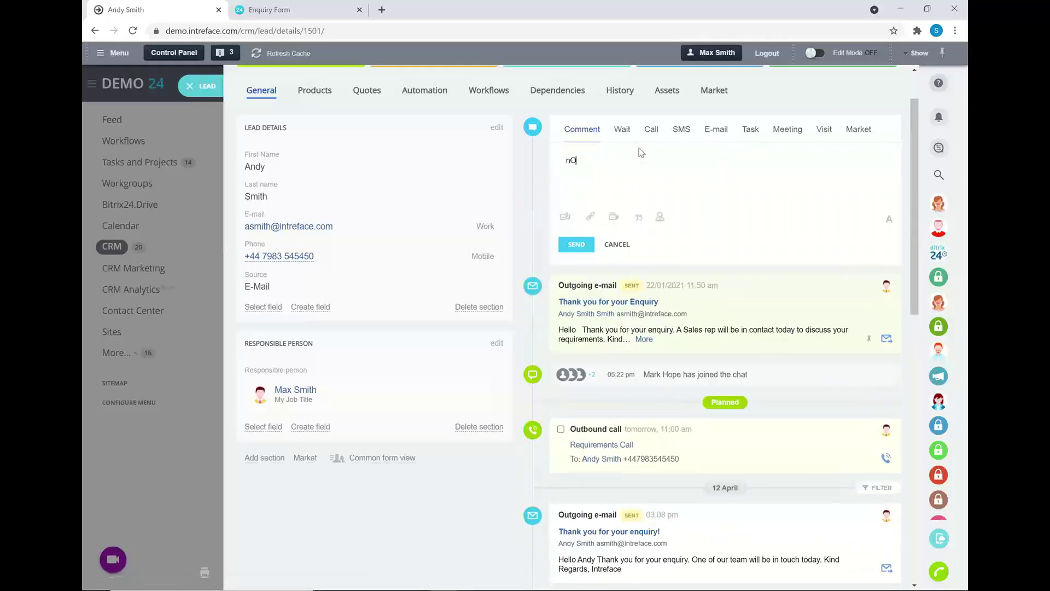
key(BackSpace)
key(BackSpace)
key(BackSpace)
key(BackSpace)
key(BackSpace)
key(BackSpace)
key(BackSpace)
text(Notes about the lead)
click(564, 217)
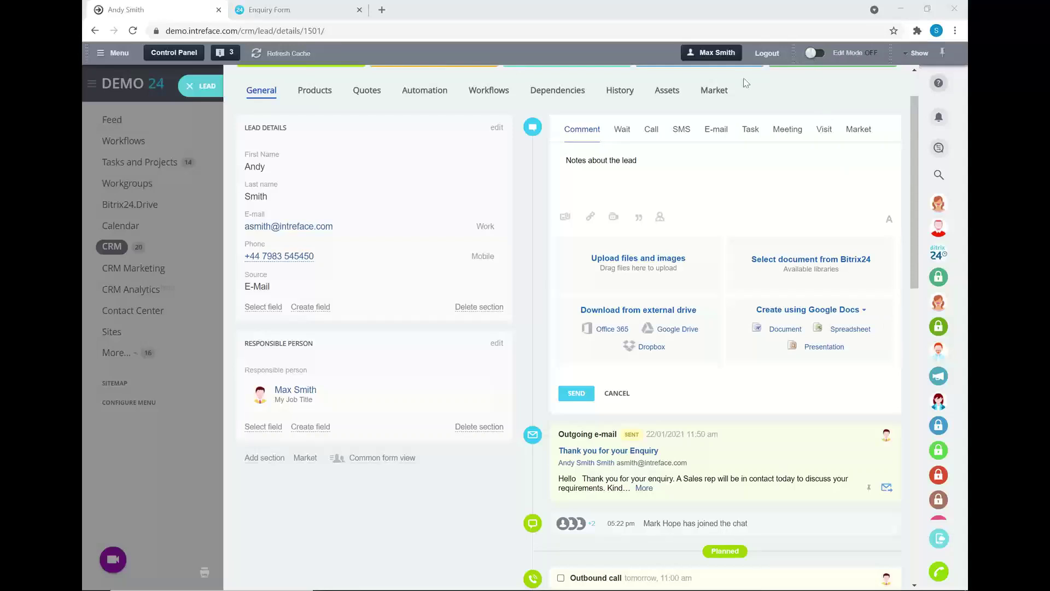
click(575, 394)
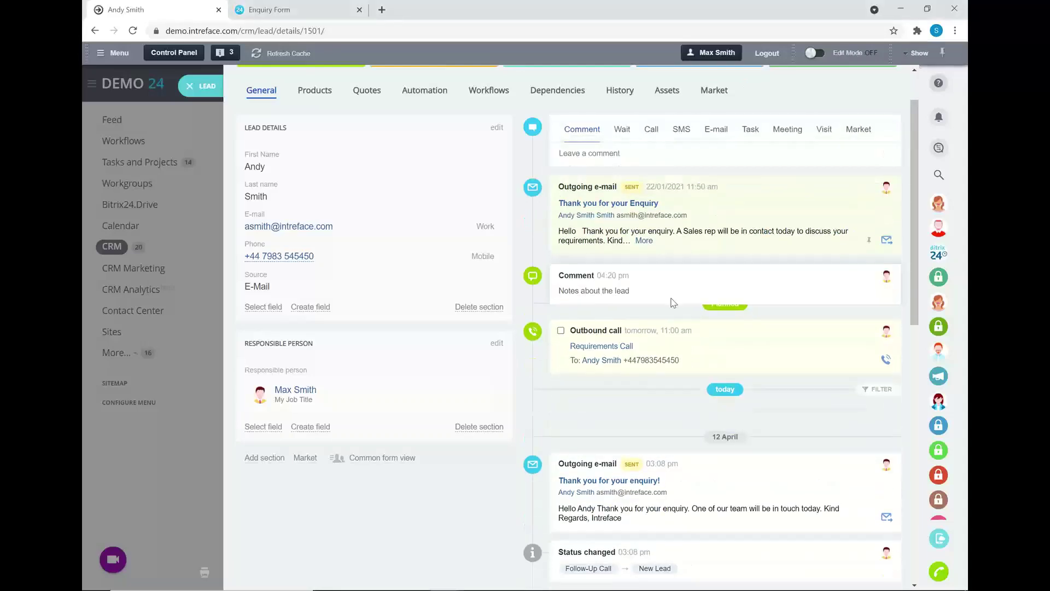
scroll(673, 303, down, 2)
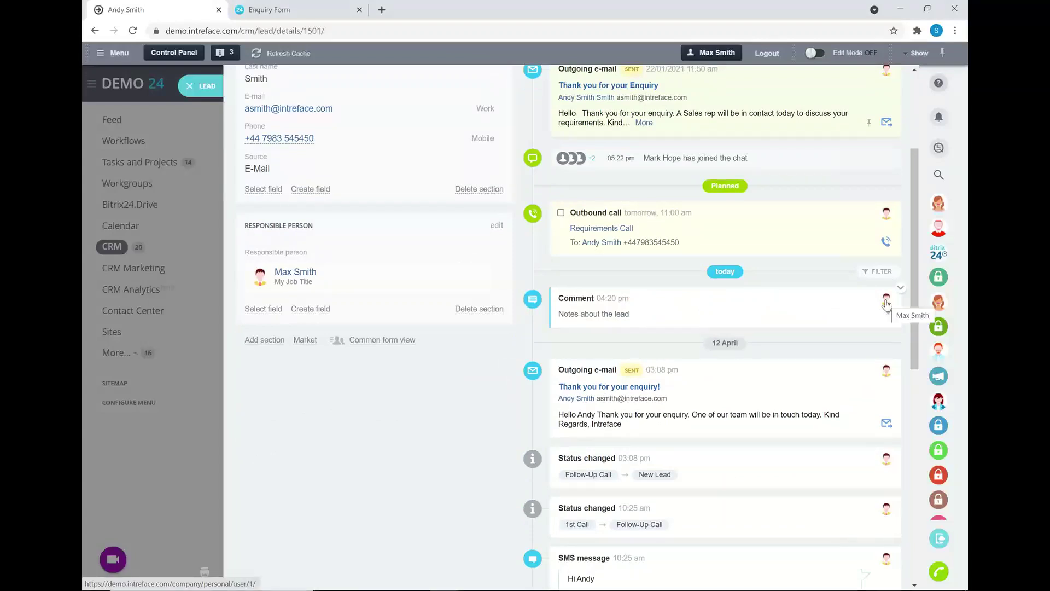
scroll(677, 427, up, 1)
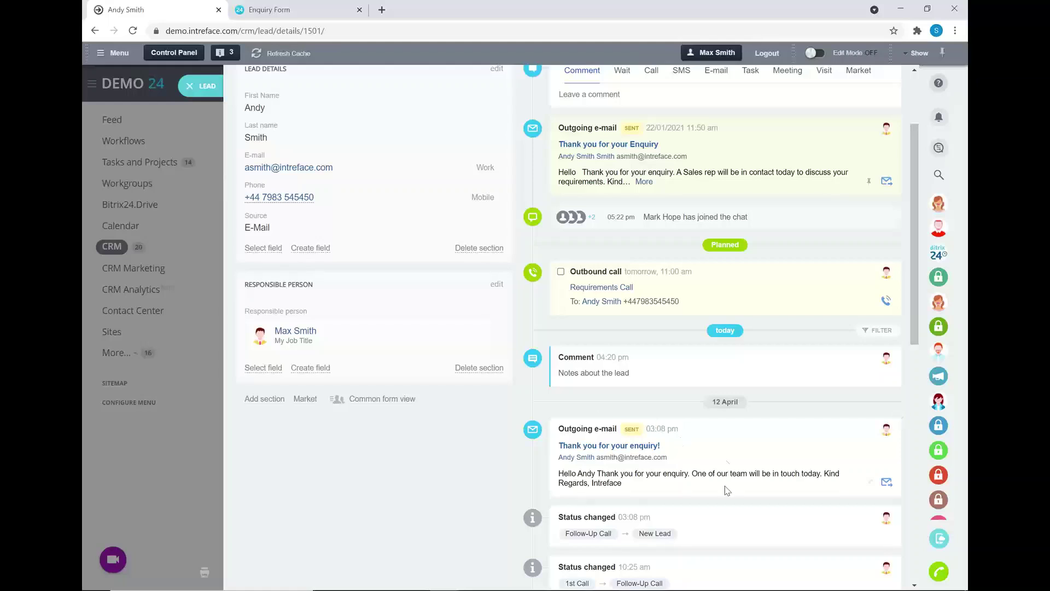
scroll(704, 452, up, 1)
scroll(705, 452, up, 2)
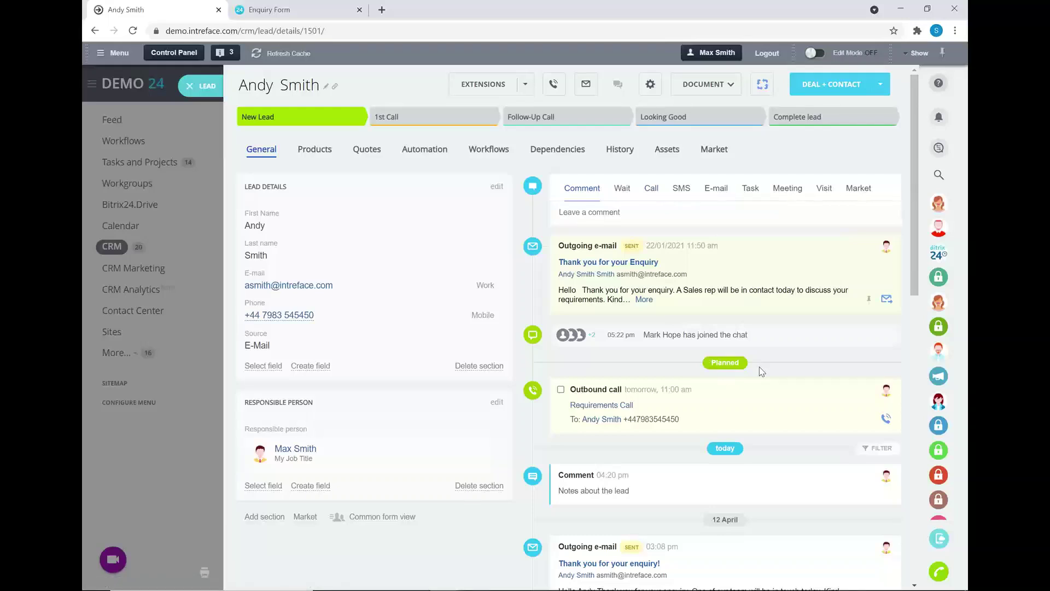
Schedule an outbound call 'Follow Up Call' for 05/05/2021 starting at 5:00 pm.
click(651, 188)
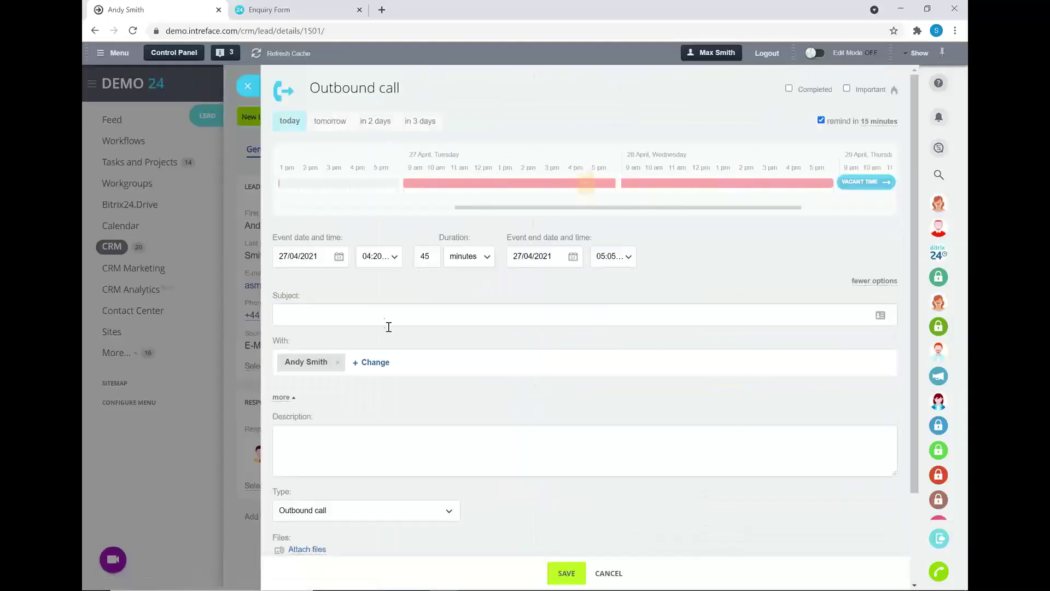
click(339, 257)
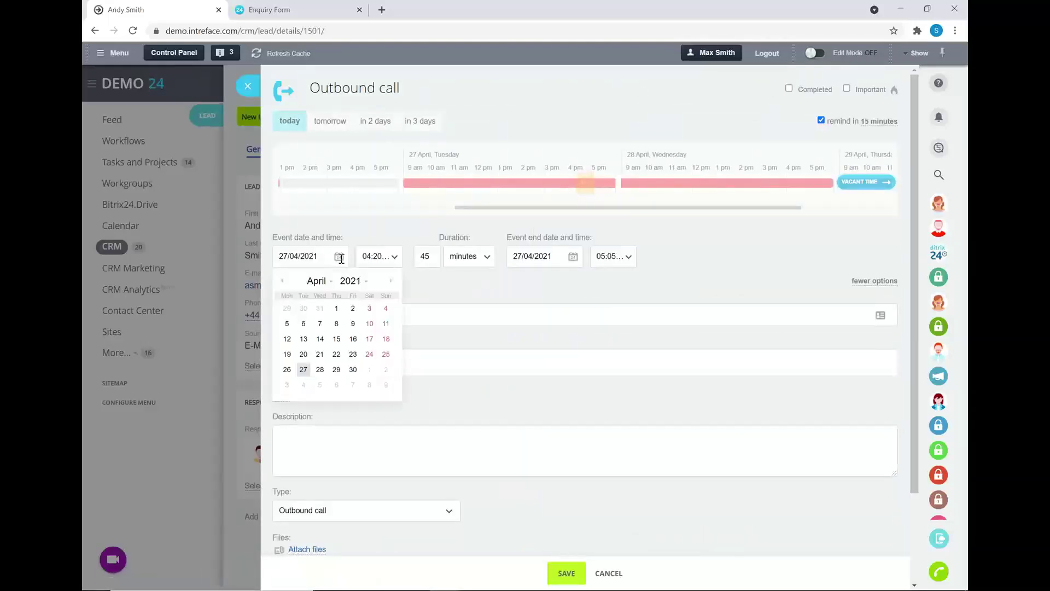
click(320, 384)
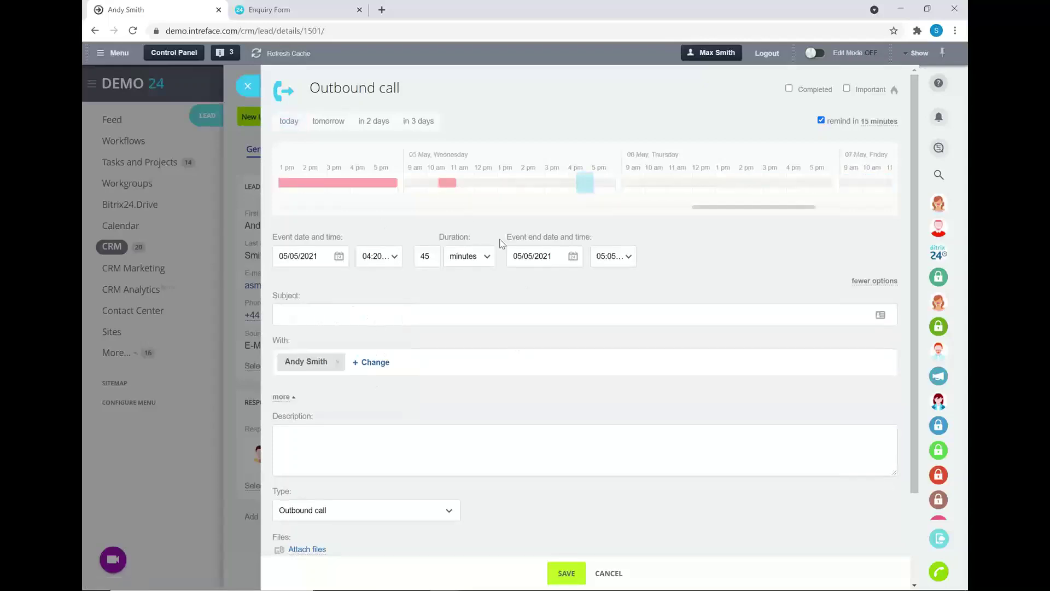
drag(601, 176, 616, 178)
click(426, 321)
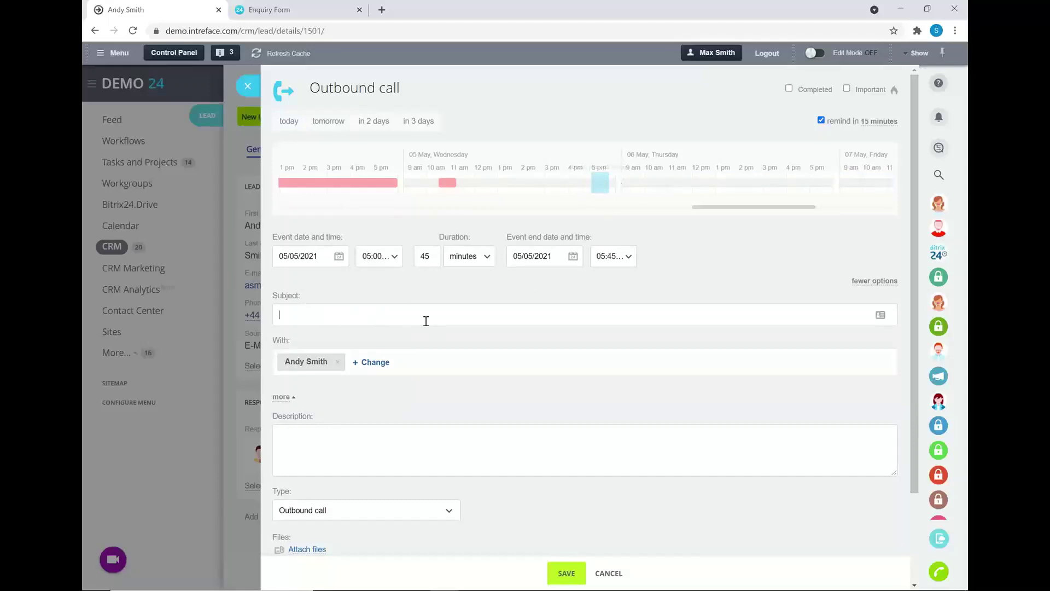
text(Follow Up Call)
click(564, 574)
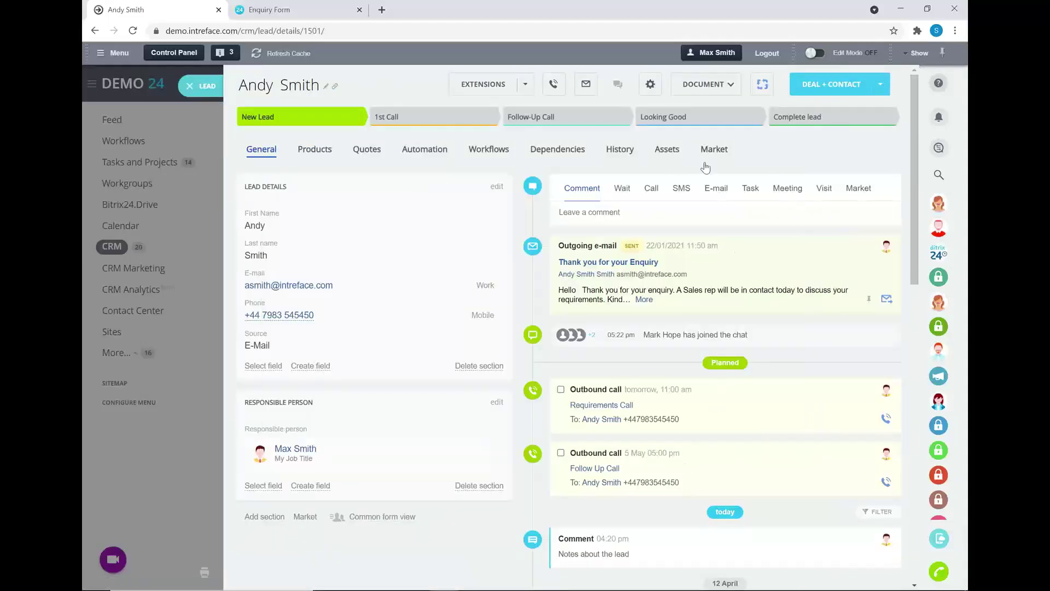
E-mail the lead using the 'Thank you for your Enquiry' template.
click(721, 190)
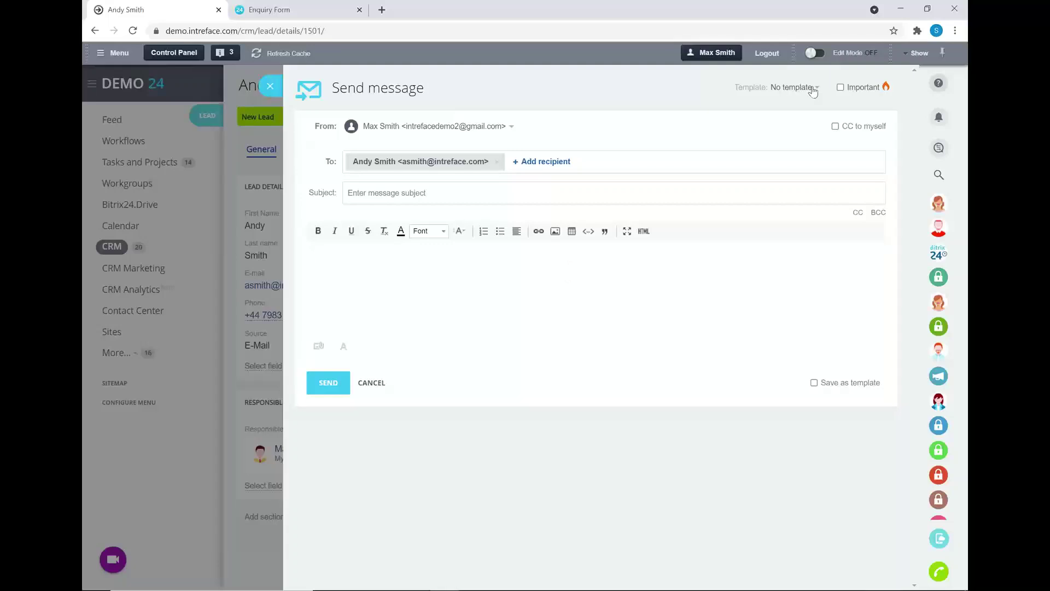
click(795, 88)
click(796, 307)
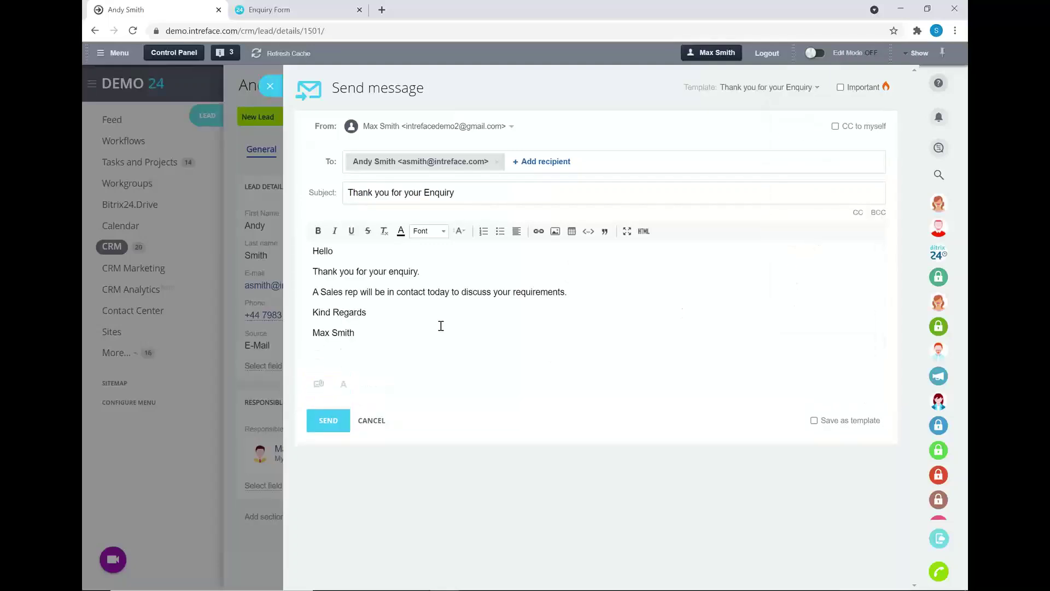
click(329, 421)
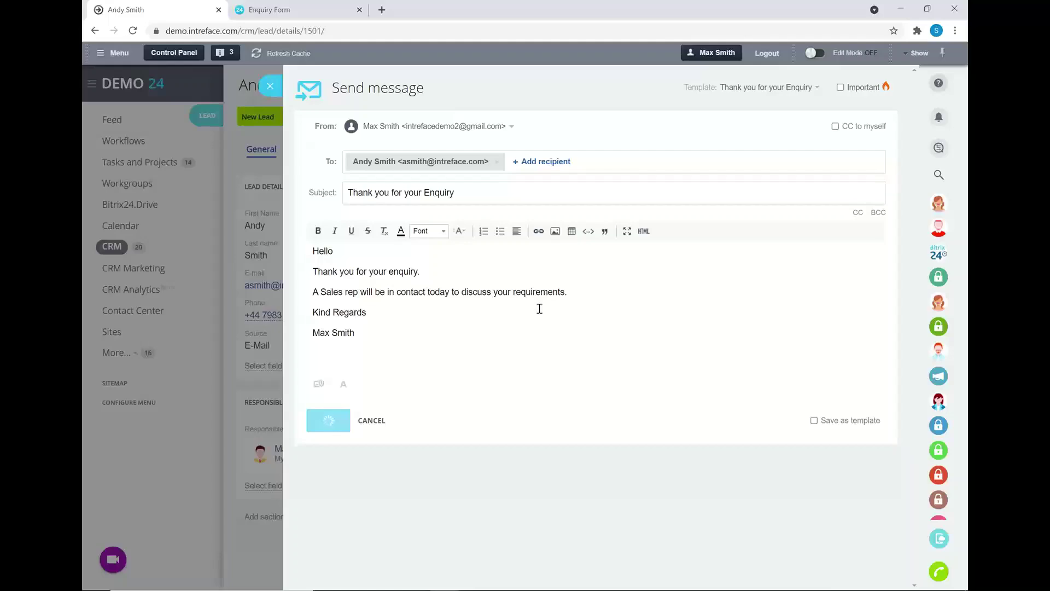
scroll(549, 315, down, 2)
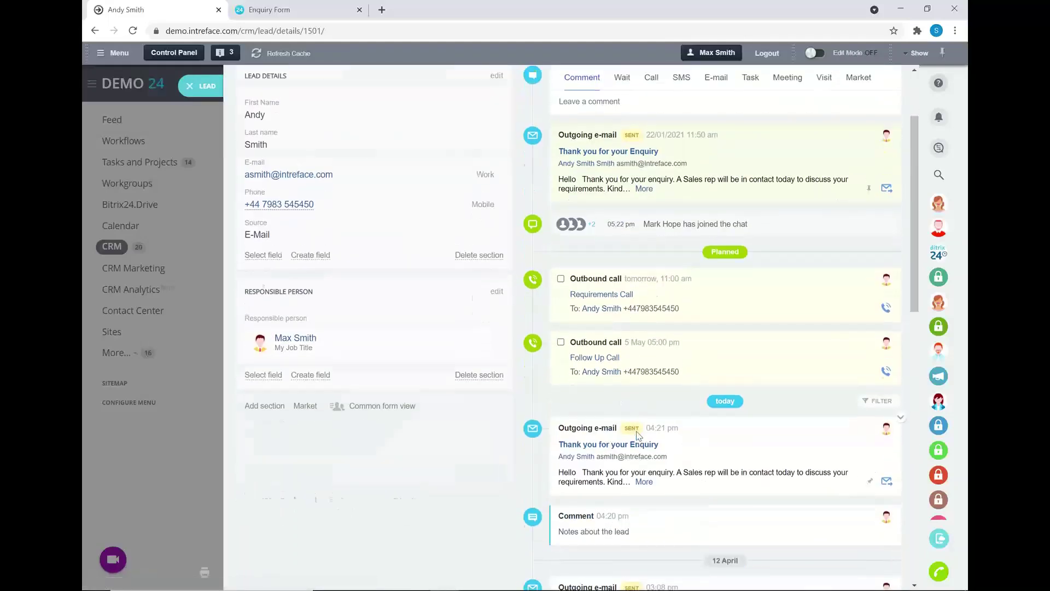
scroll(638, 435, up, 3)
Show the lead's automation rules and switch them into editing mode.
click(425, 149)
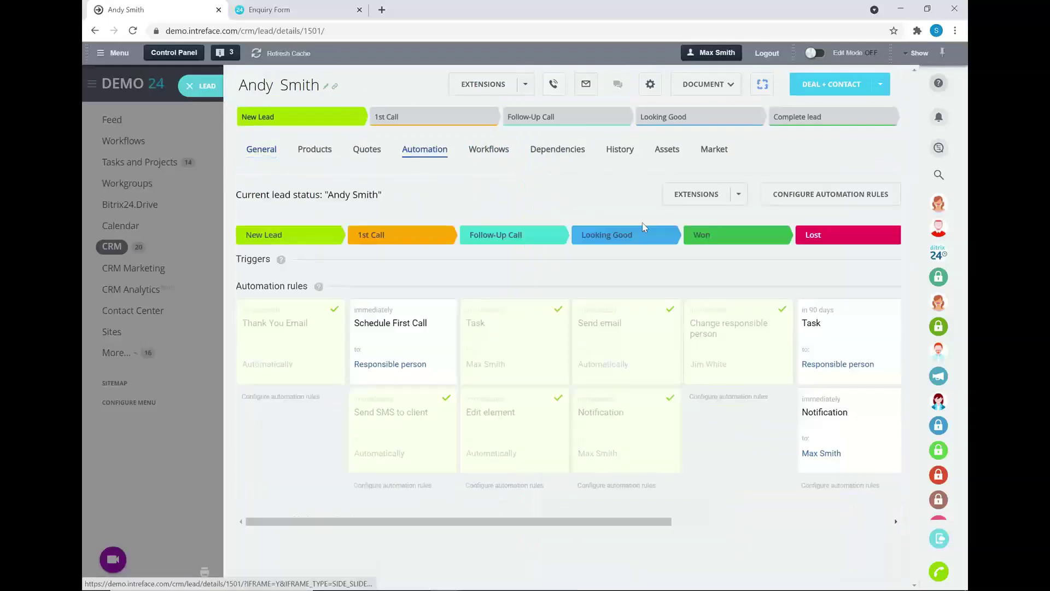
click(801, 198)
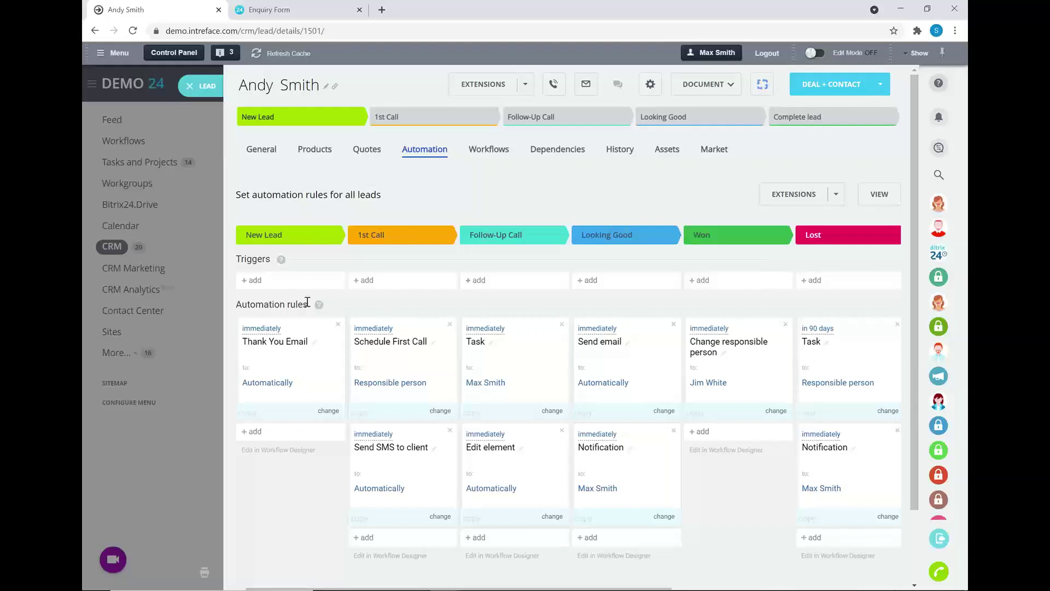
Inspect the Thank You Email, Schedule First Call and Task rule settings without changes.
click(264, 330)
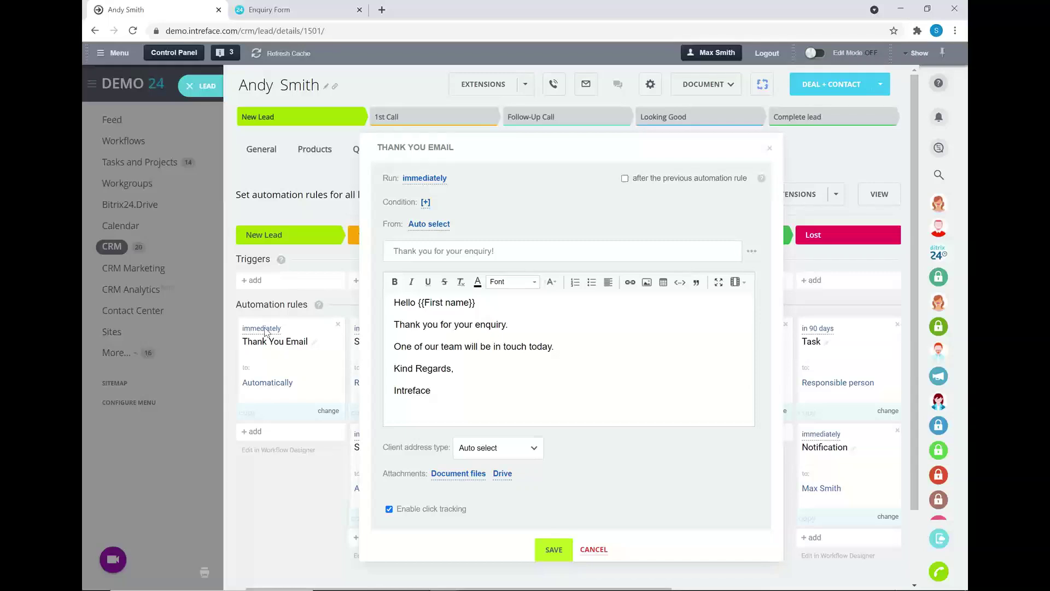
click(596, 549)
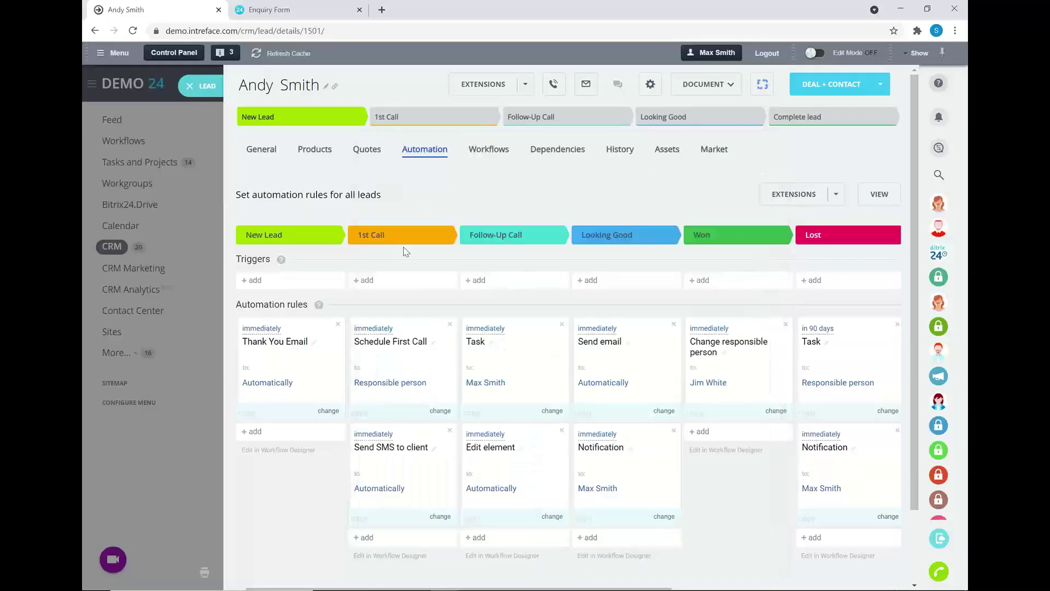
click(398, 324)
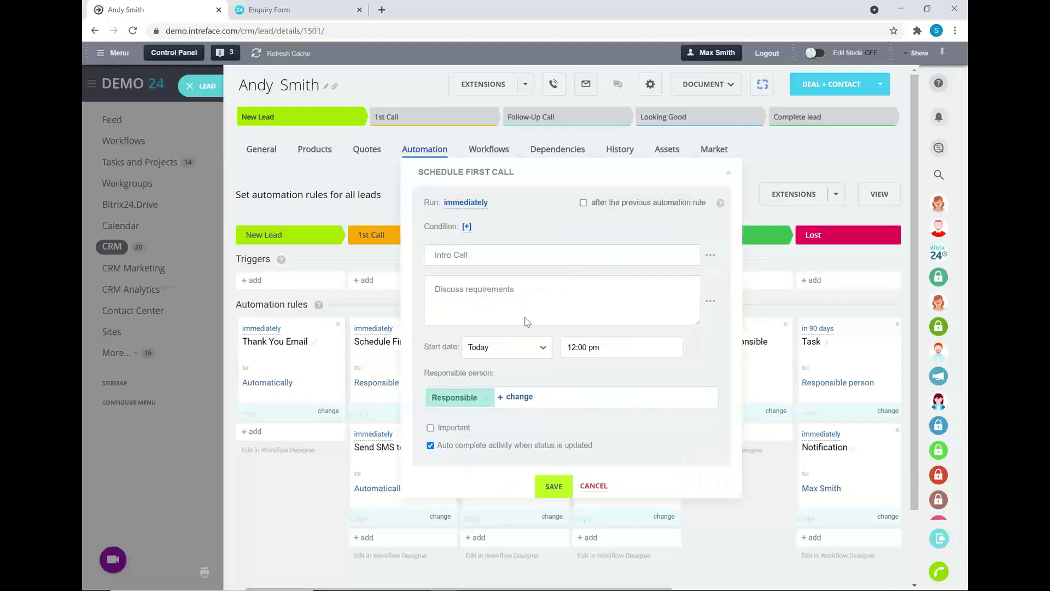
click(594, 487)
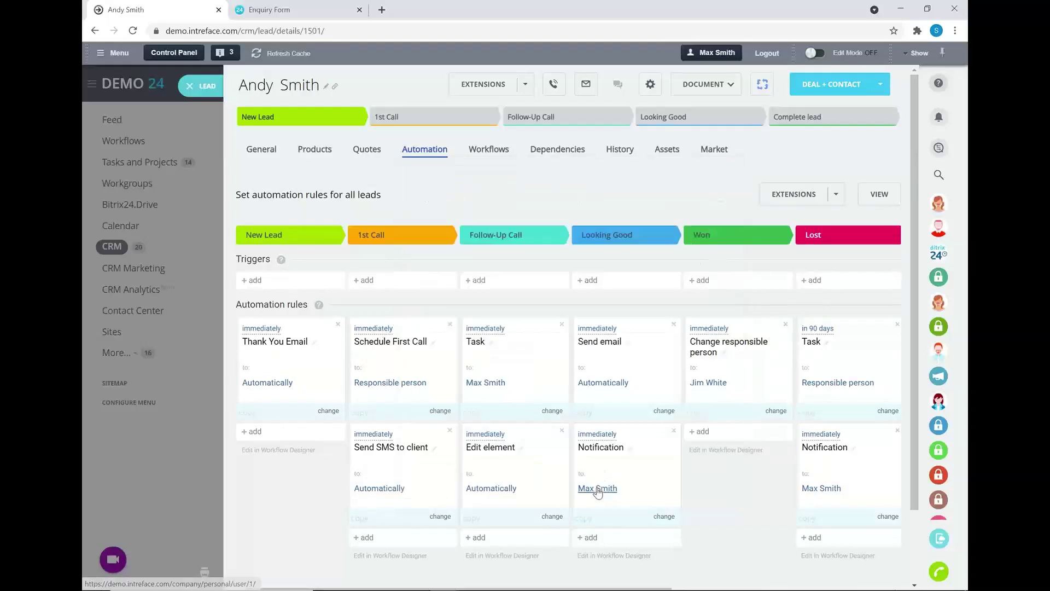
click(496, 328)
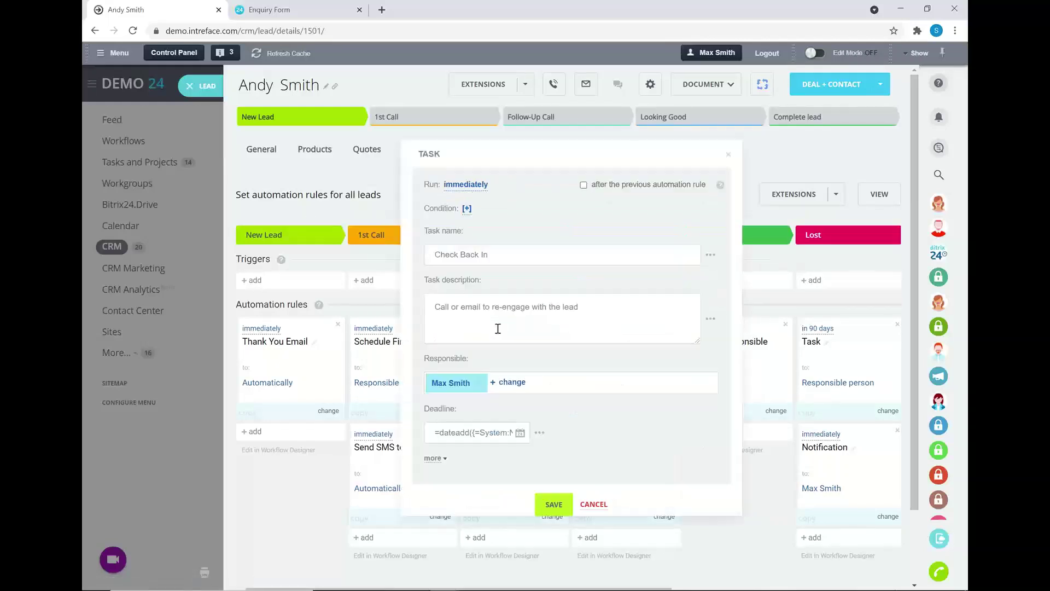
click(595, 505)
Browse the addable rules and Looking Good stage triggers, then return to the General tab.
click(331, 433)
mouse_move(356, 464)
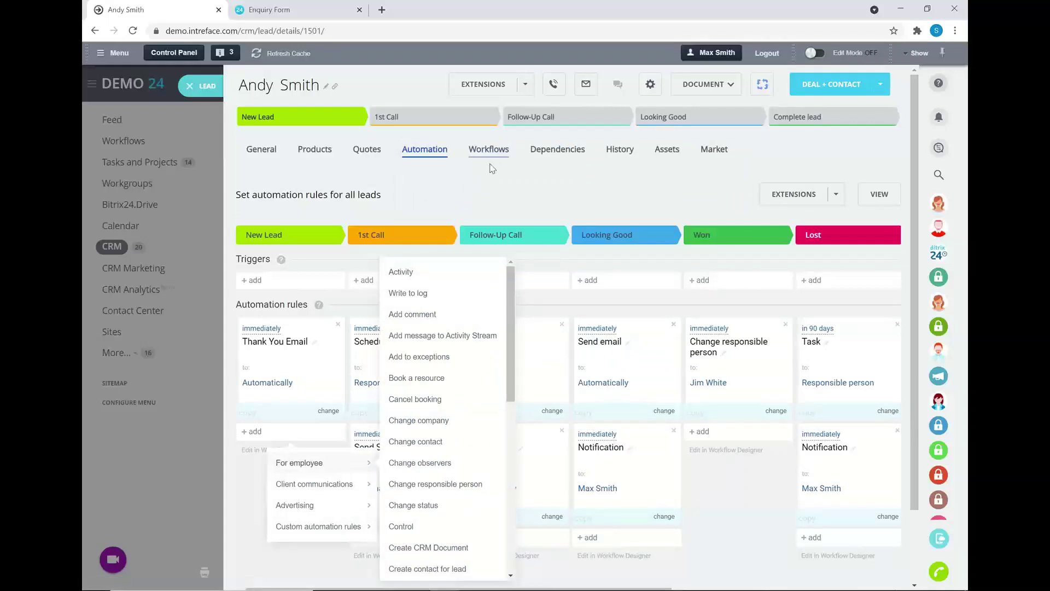
click(498, 184)
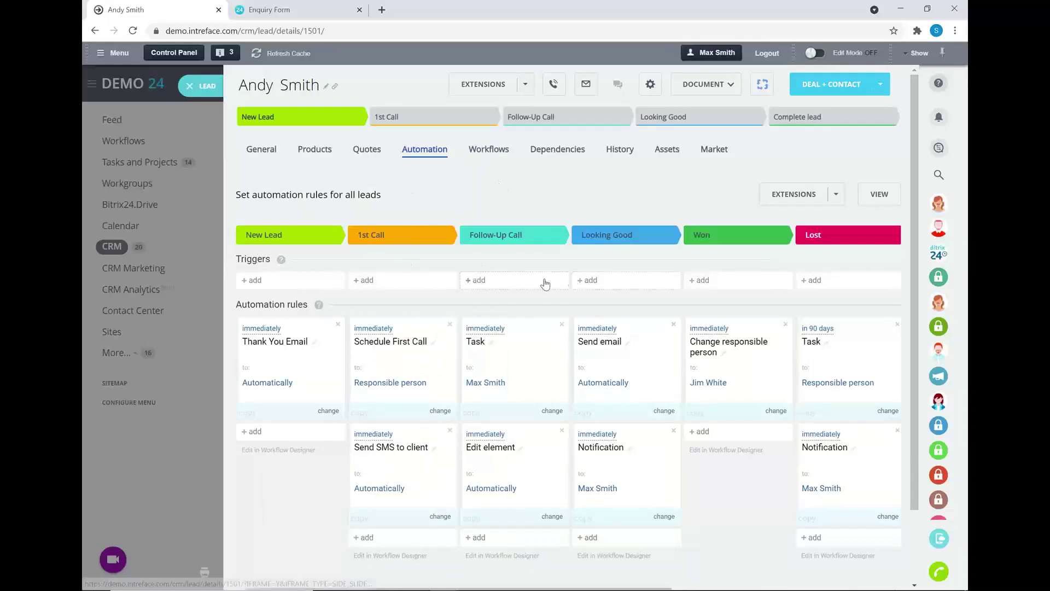
click(585, 281)
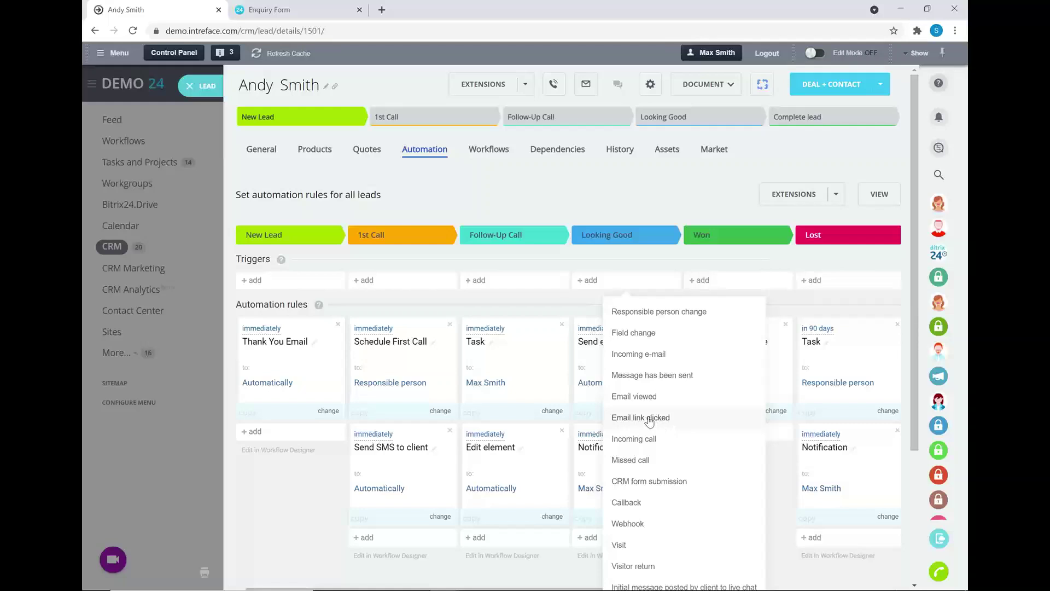
click(599, 259)
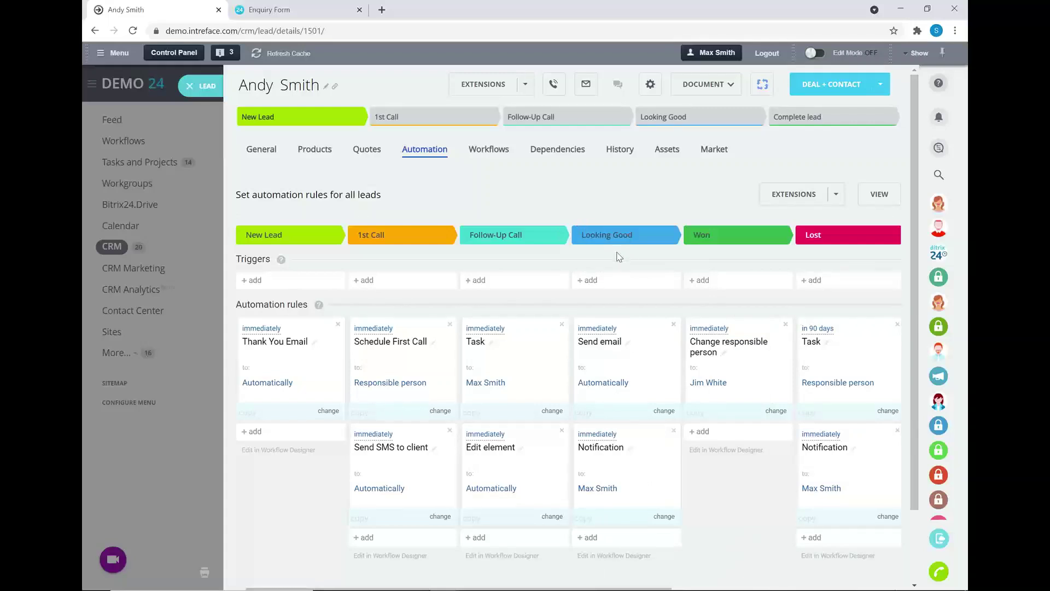
click(270, 153)
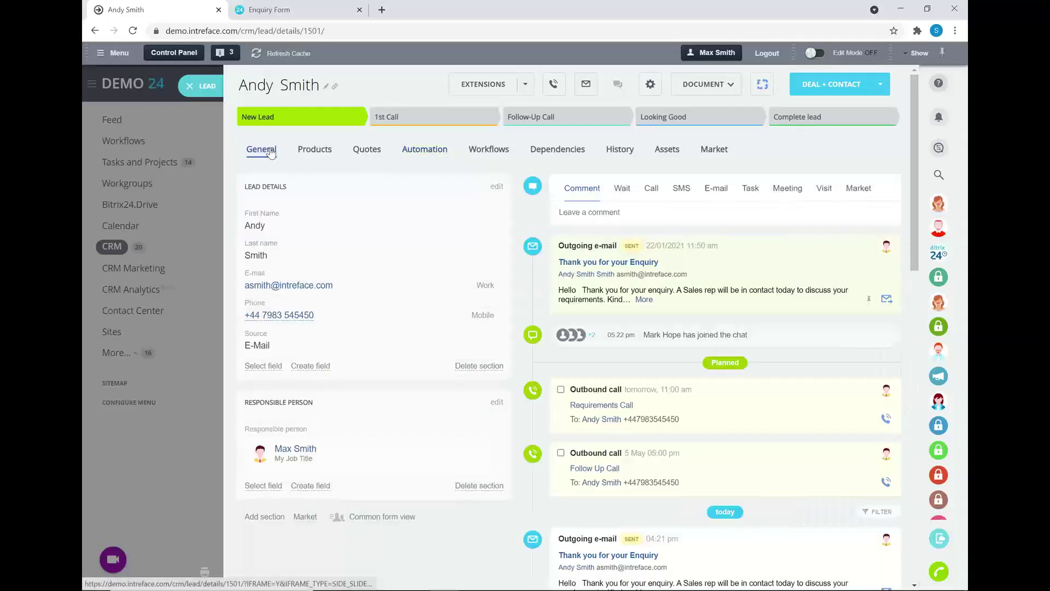
Move the lead to the 1st Call stage and close it back to the Leads list.
click(475, 124)
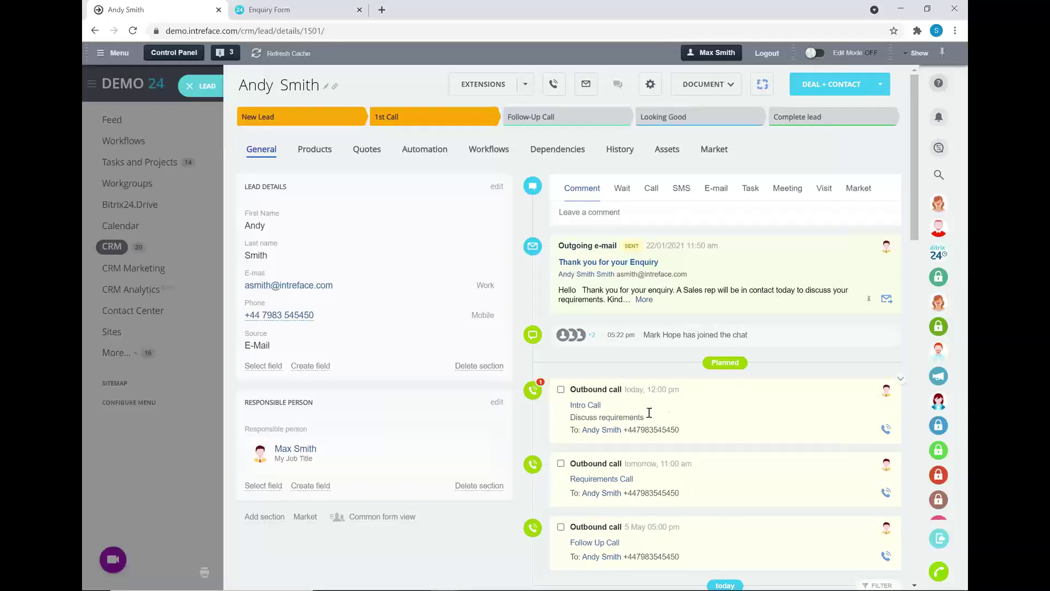
click(186, 87)
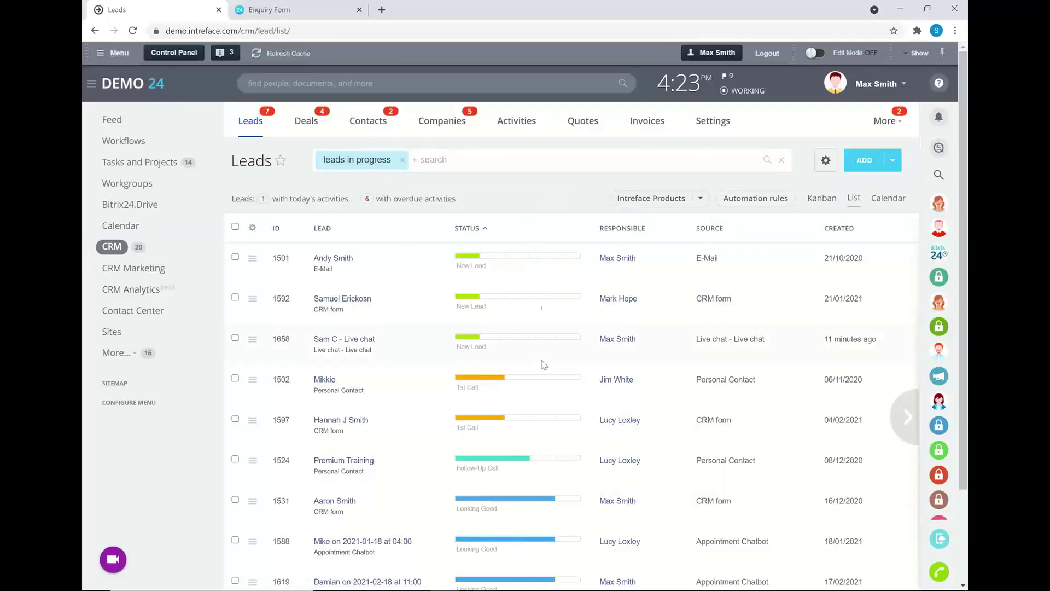
click(572, 499)
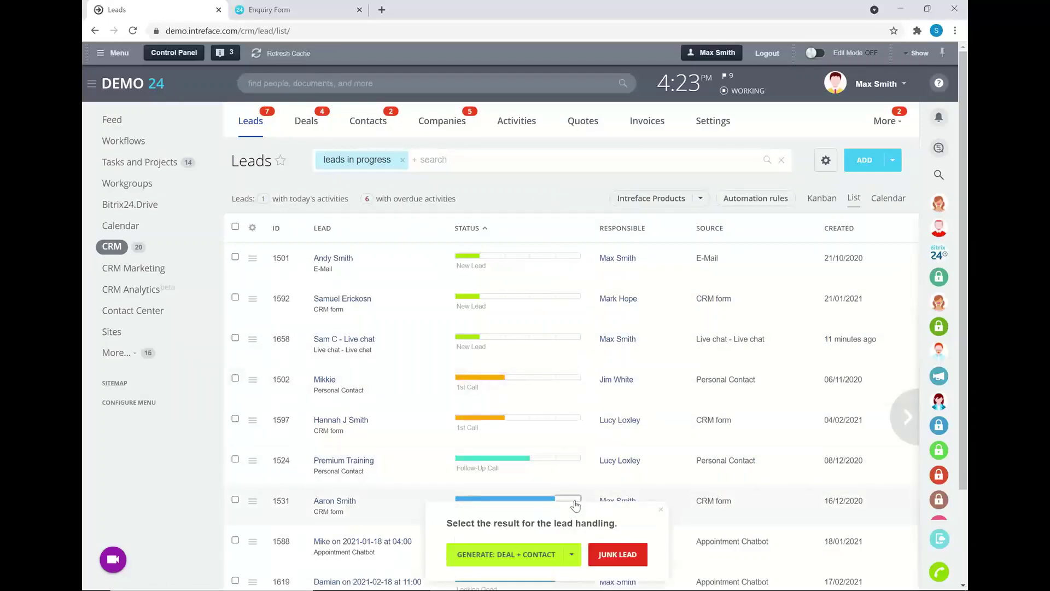
scroll(588, 442, down, 3)
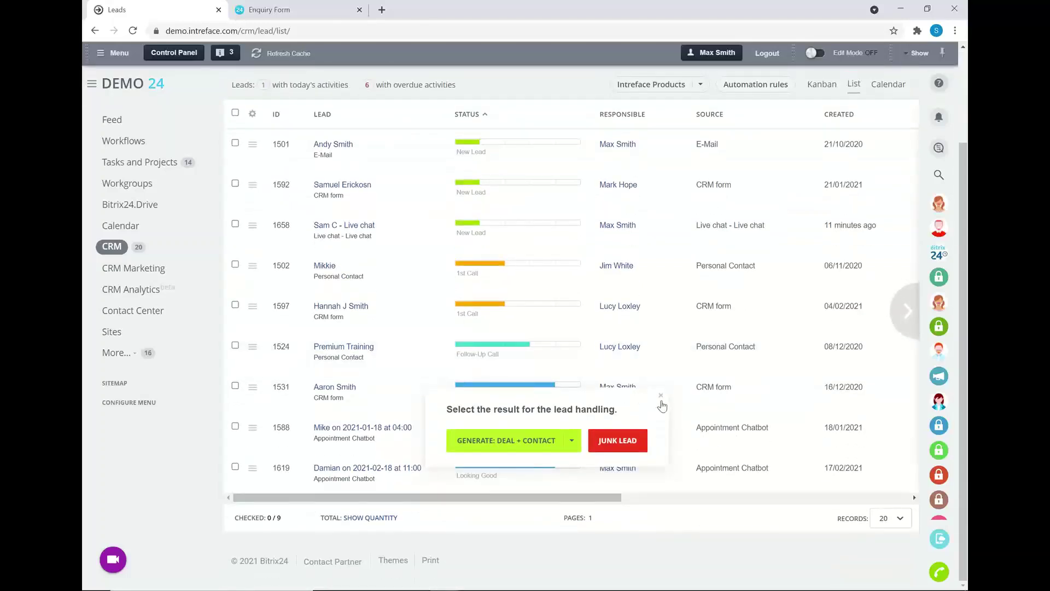
click(572, 441)
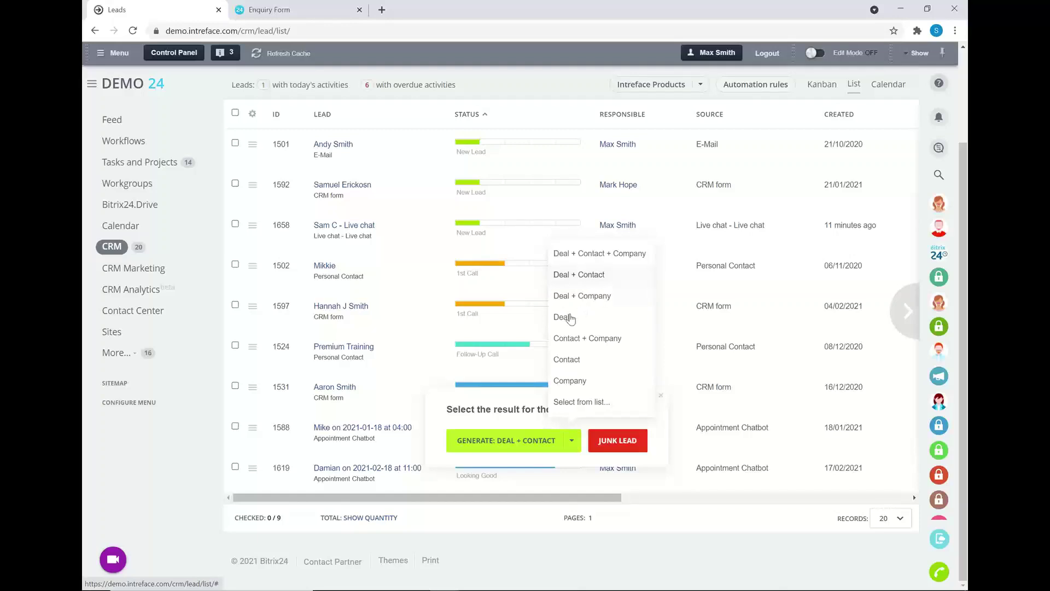
click(561, 278)
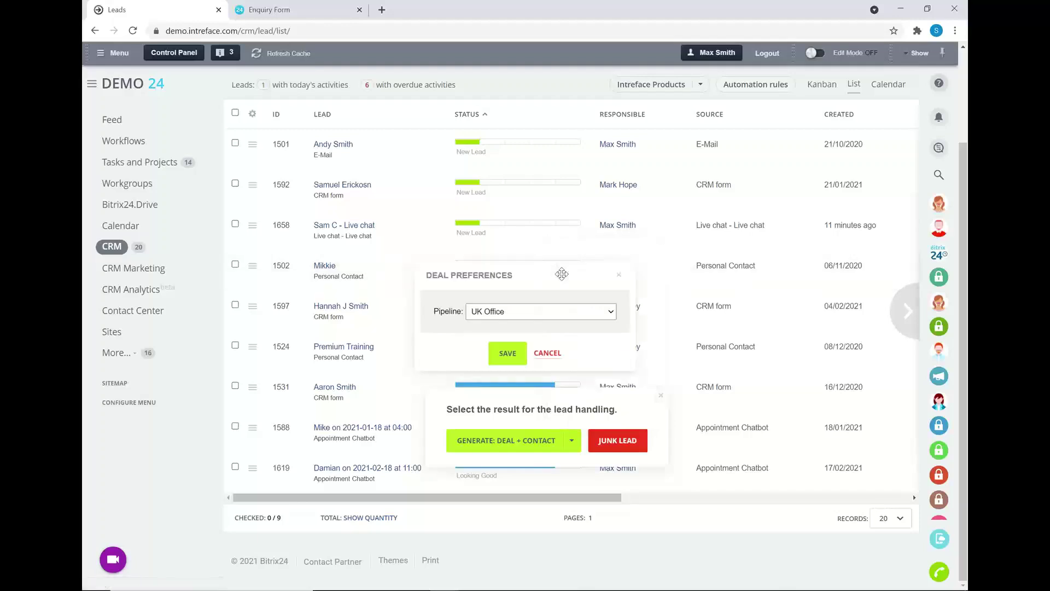
click(557, 313)
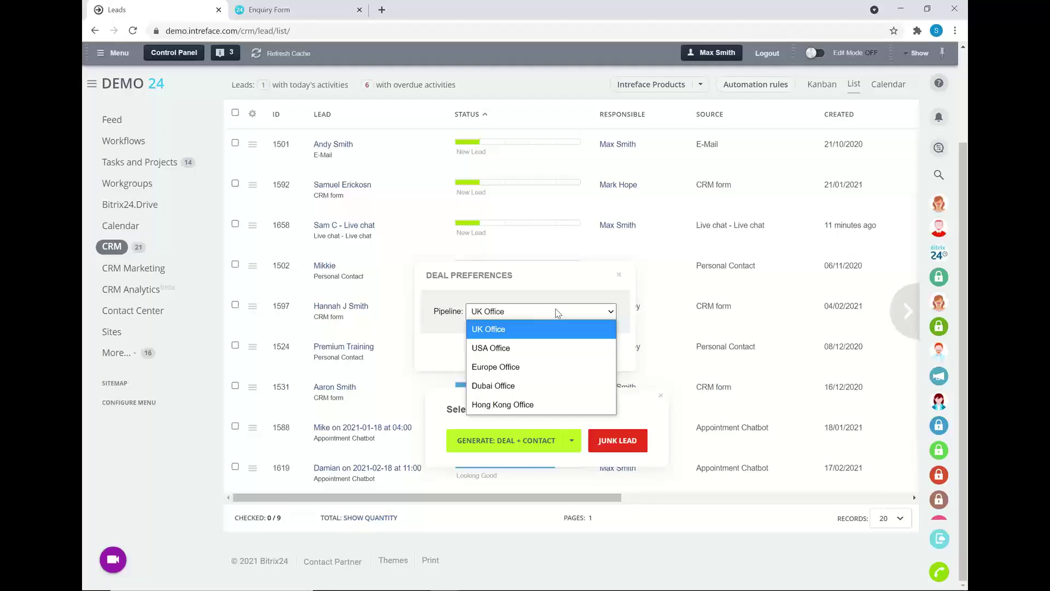
click(619, 274)
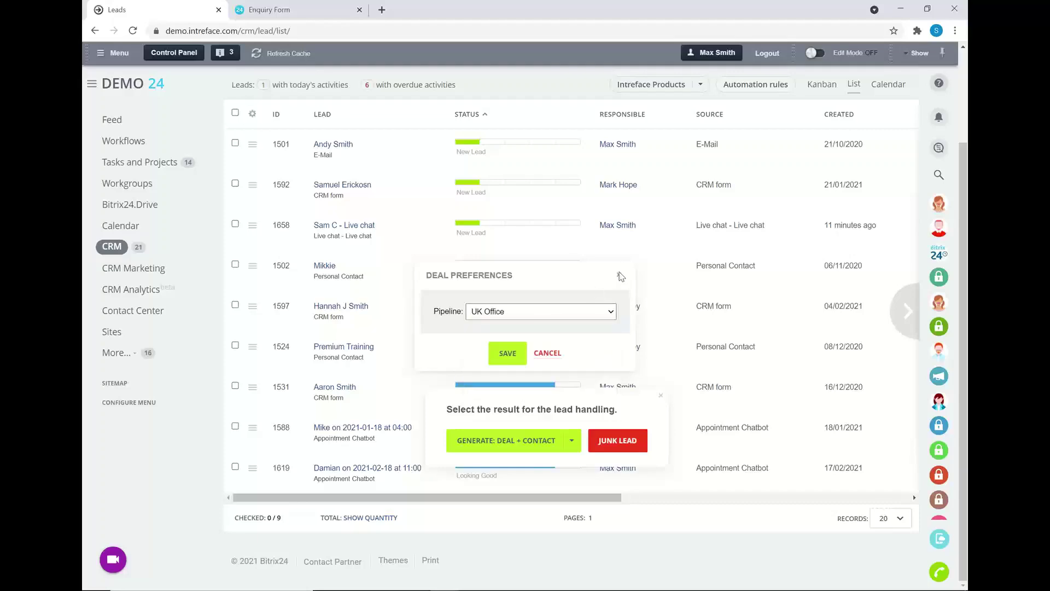
click(618, 274)
click(546, 315)
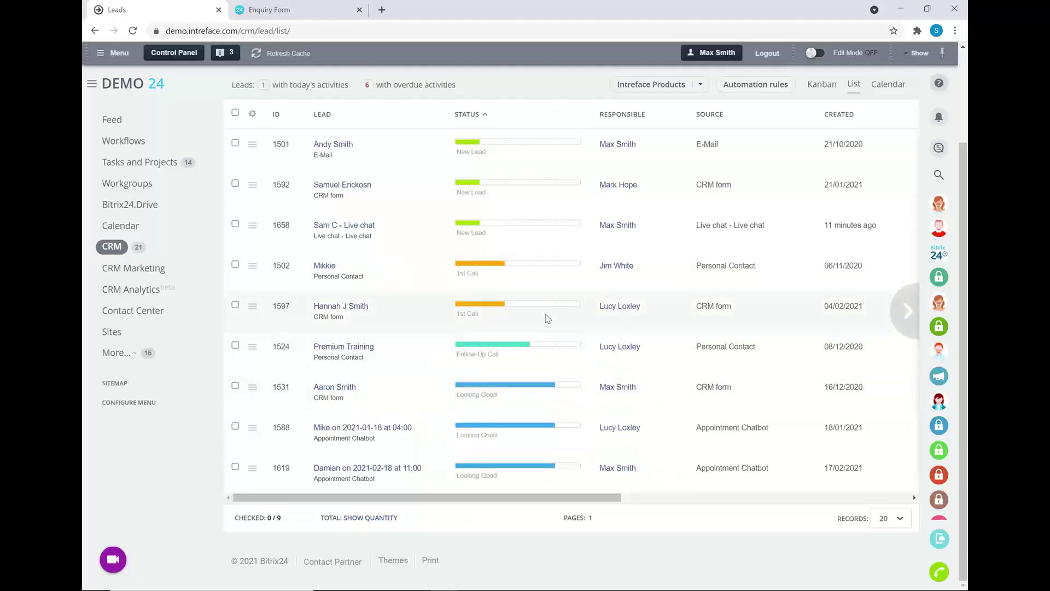
scroll(545, 312, up, 1)
scroll(541, 296, up, 1)
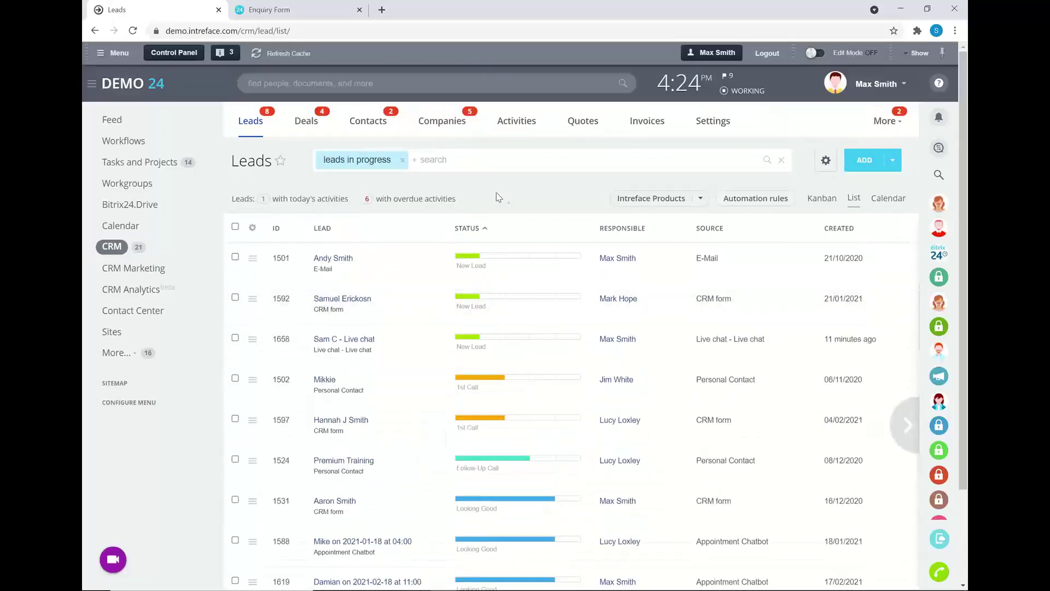
In Contacts, search for the contact by name and open their record.
click(359, 126)
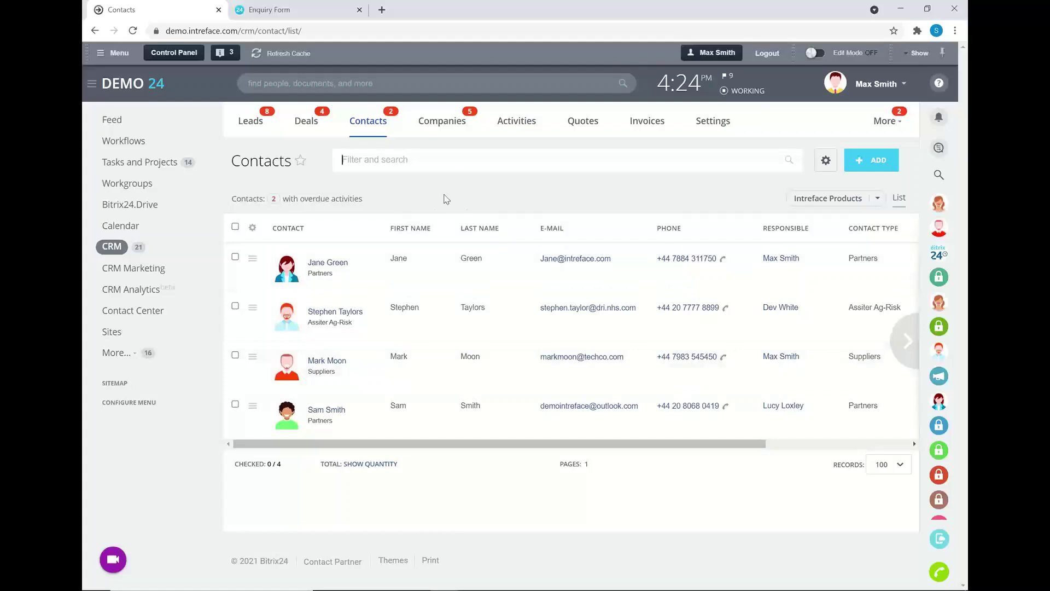
click(410, 155)
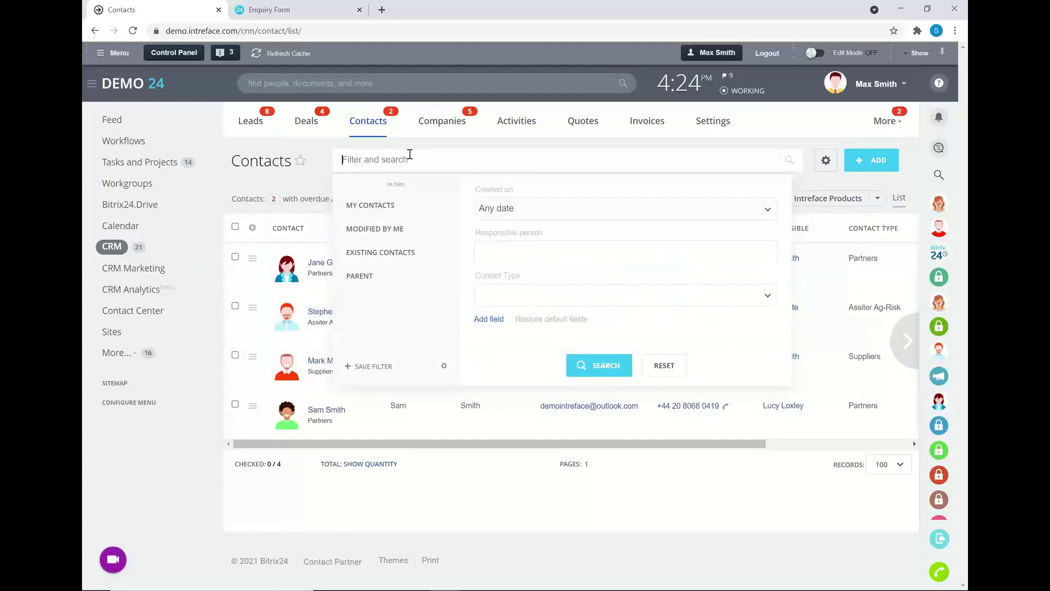
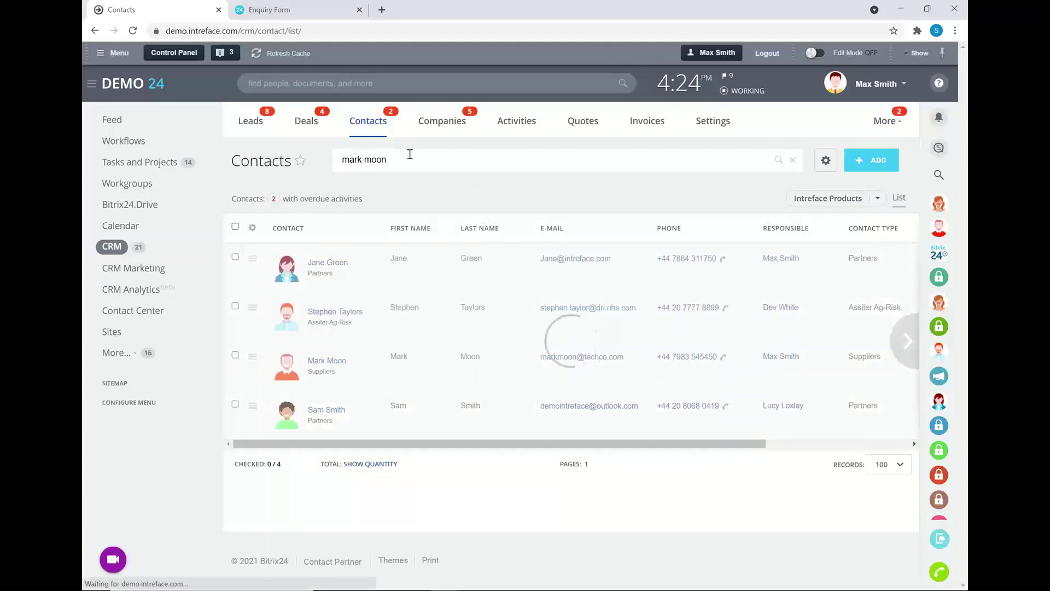
click(327, 263)
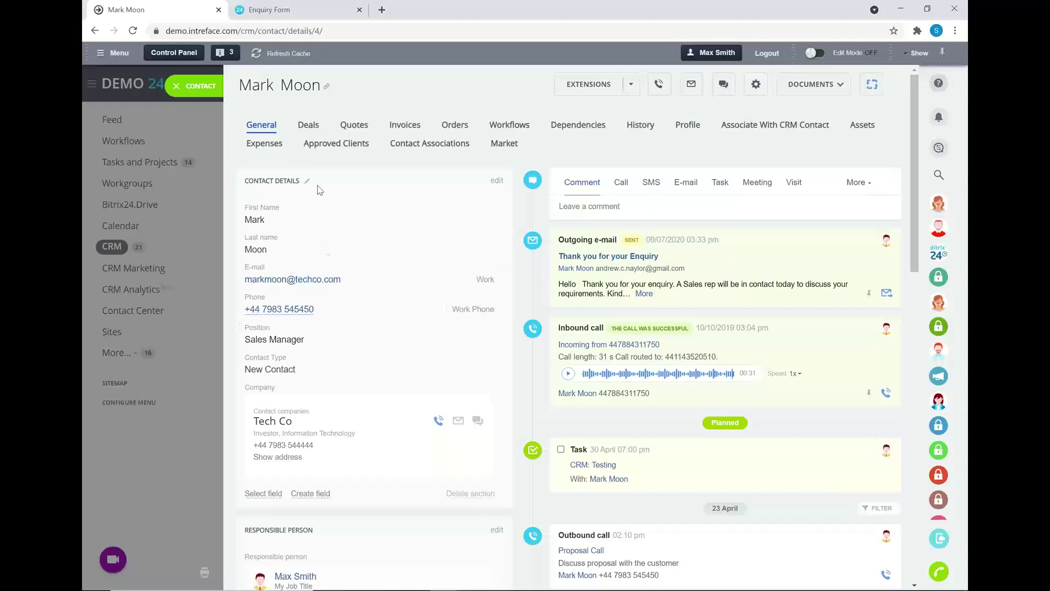
scroll(351, 298, down, 1)
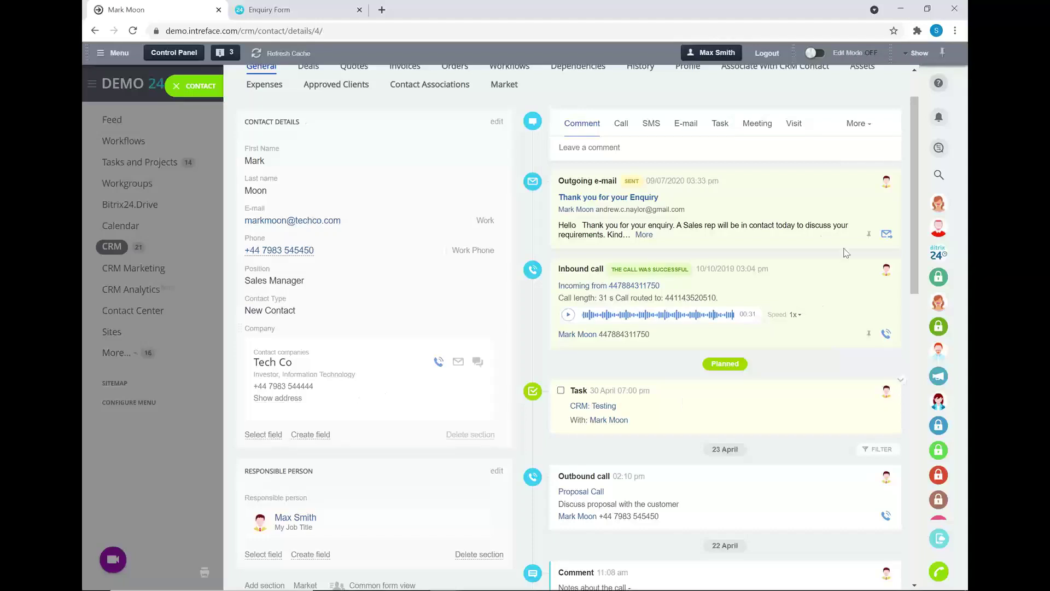
scroll(750, 260, down, 2)
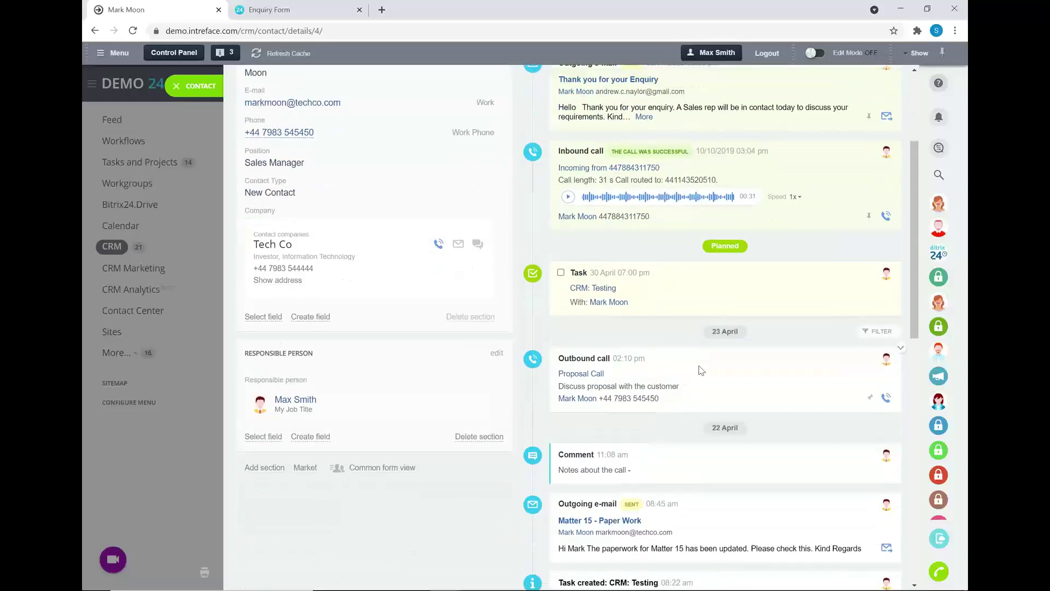
scroll(721, 362, up, 4)
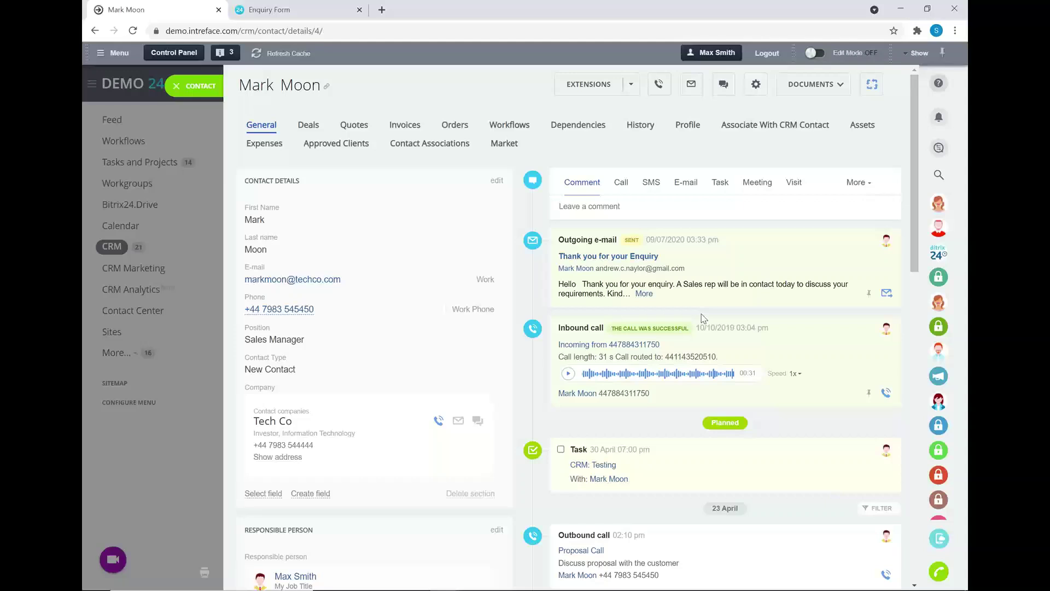
Show the contact's deals, preview new-deal pipelines without saving, and open Training & Installation.
click(307, 126)
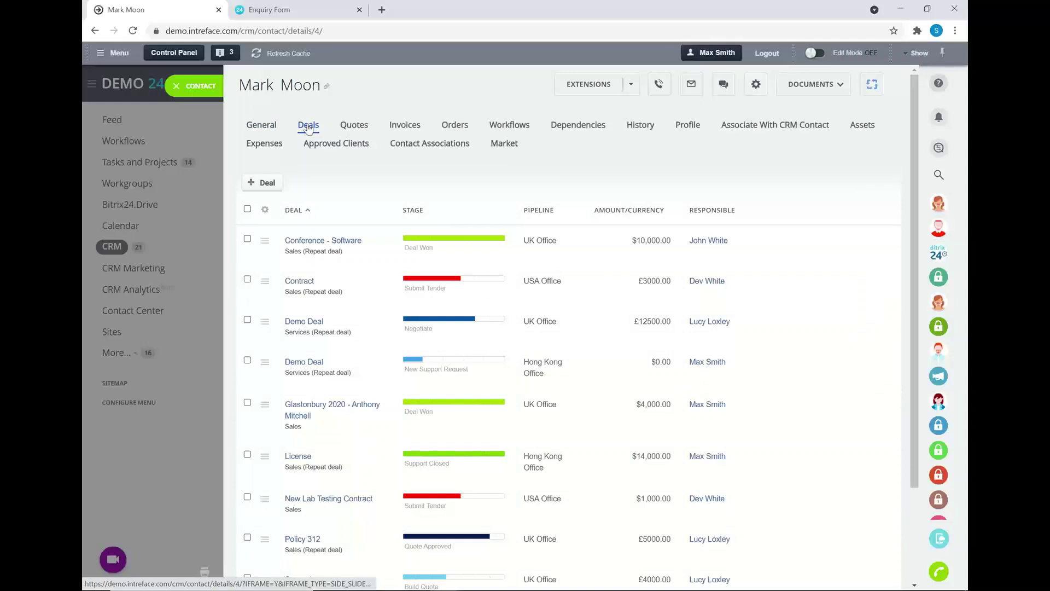
click(262, 184)
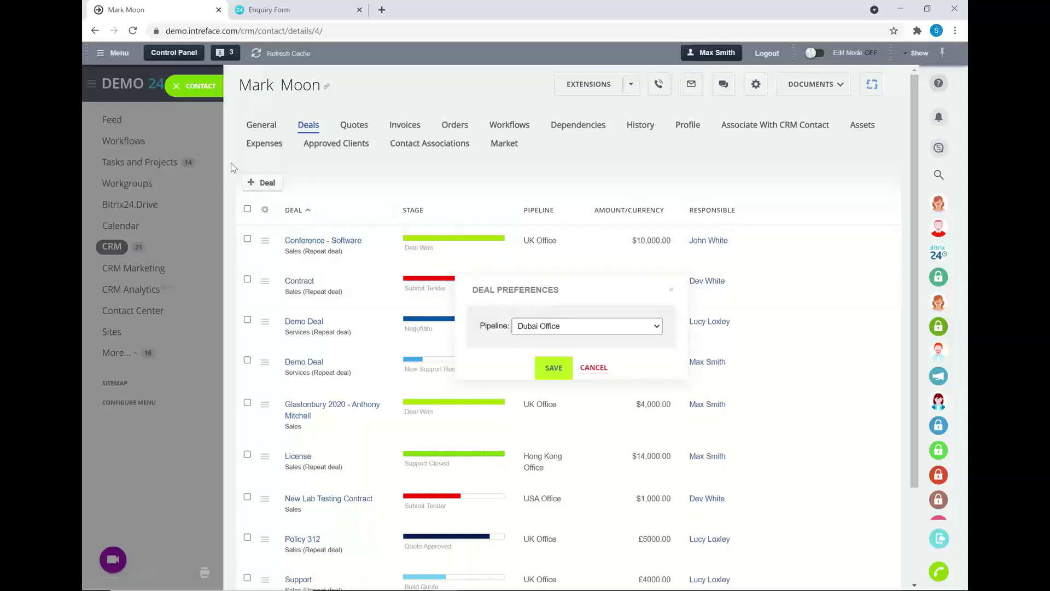
click(548, 327)
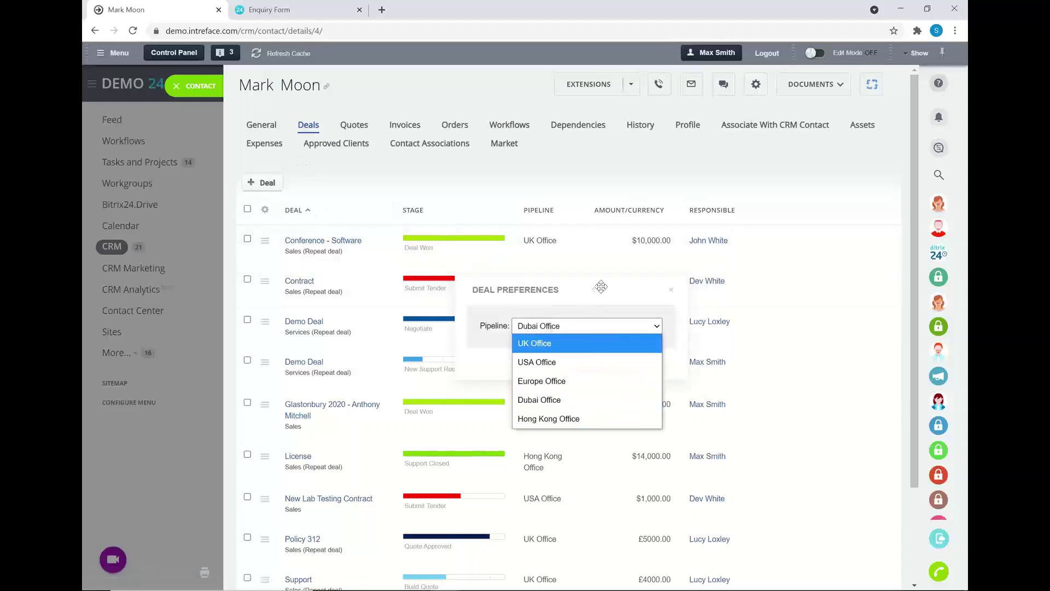
key(Escape)
click(671, 290)
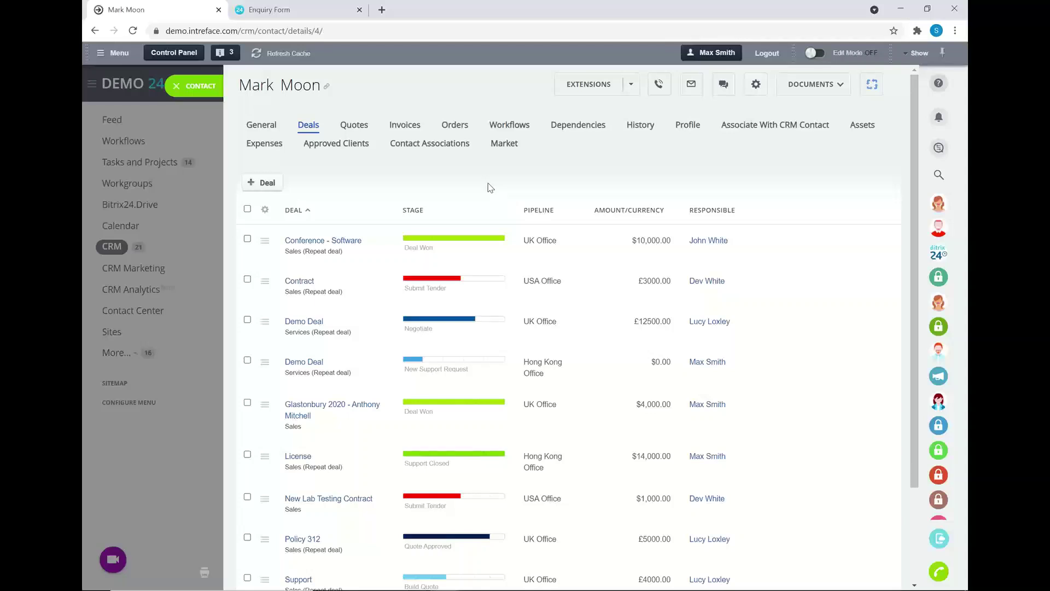
scroll(476, 186, down, 3)
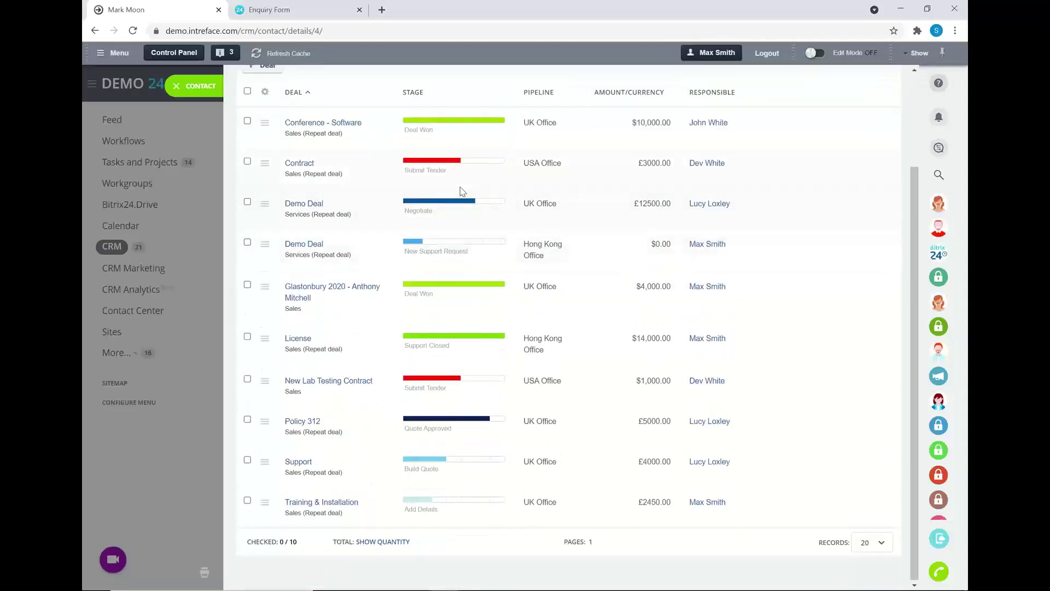
click(308, 503)
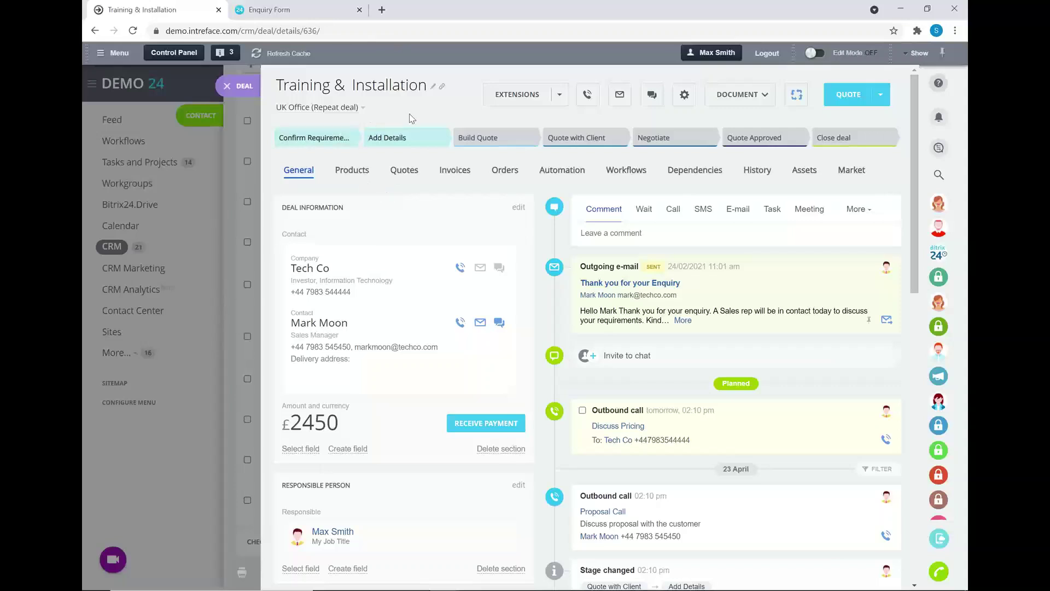
Open the Training & Installation deal and view its products: Installation 2000.00 and Training 450.00.
click(588, 138)
click(347, 178)
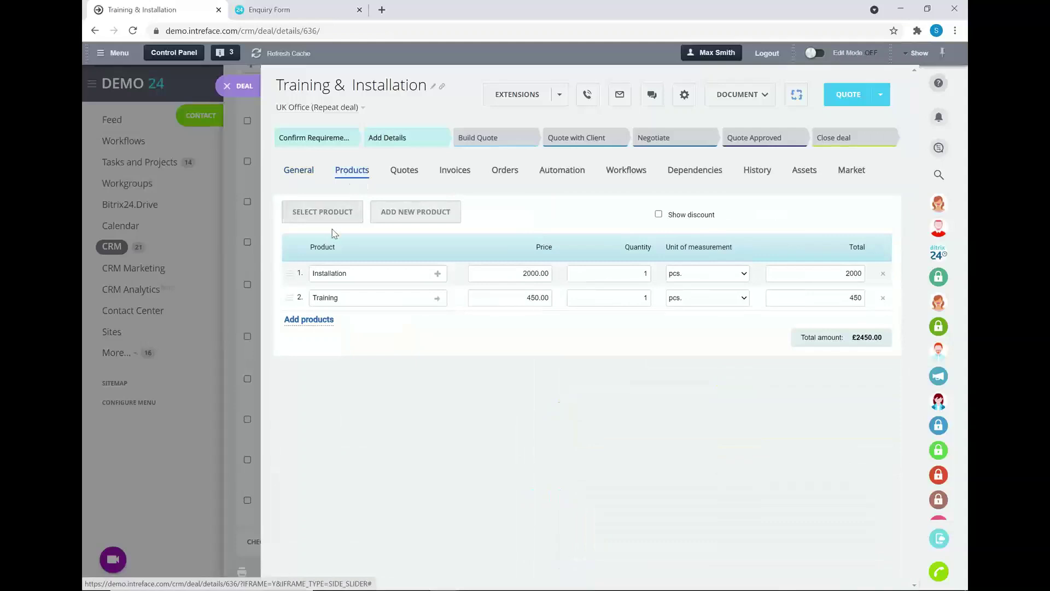
Browse the product catalogue without adding items, then view the deal's empty Quotes tab.
click(308, 217)
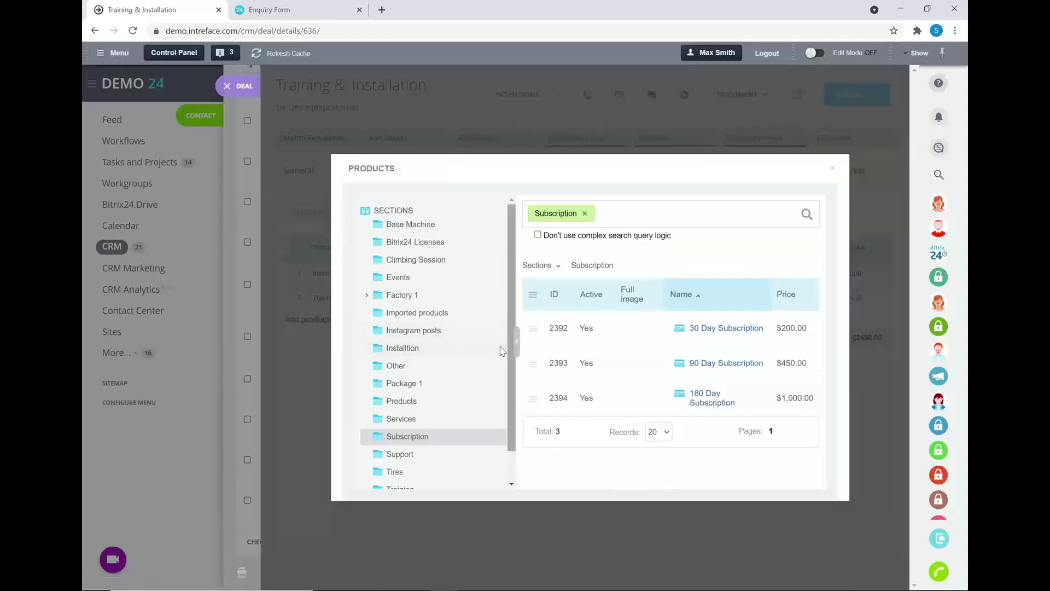
click(832, 168)
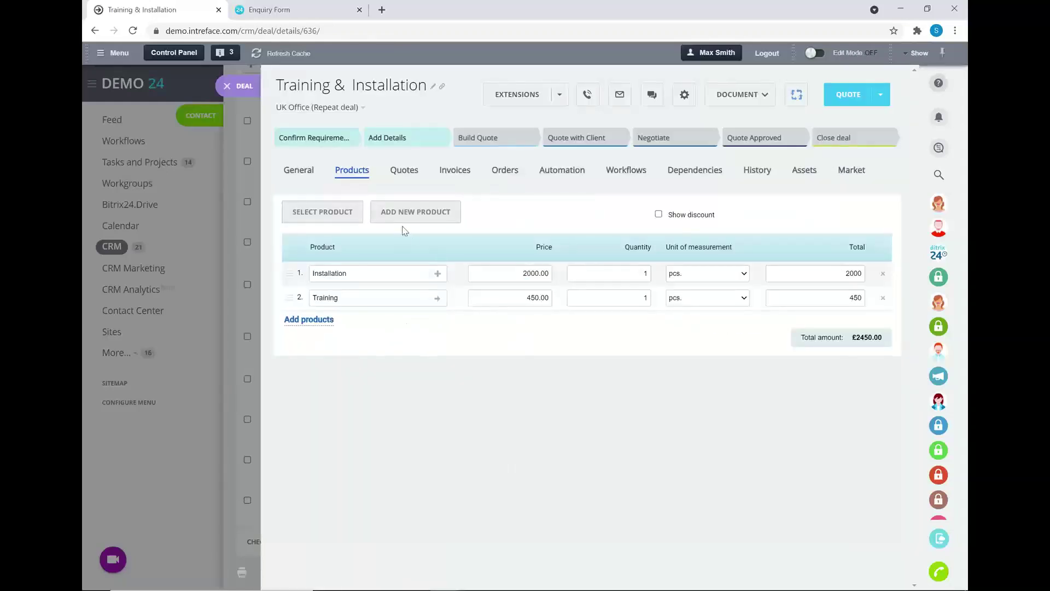
click(397, 173)
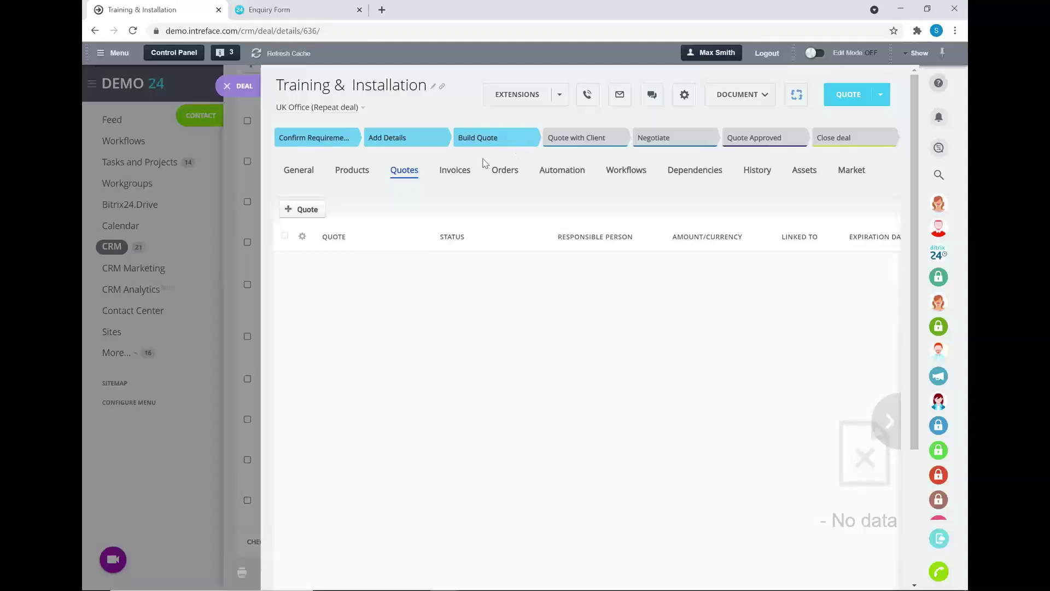
Generate Quote #404 for £2450.00 from the deal and review its contents and document options.
click(300, 210)
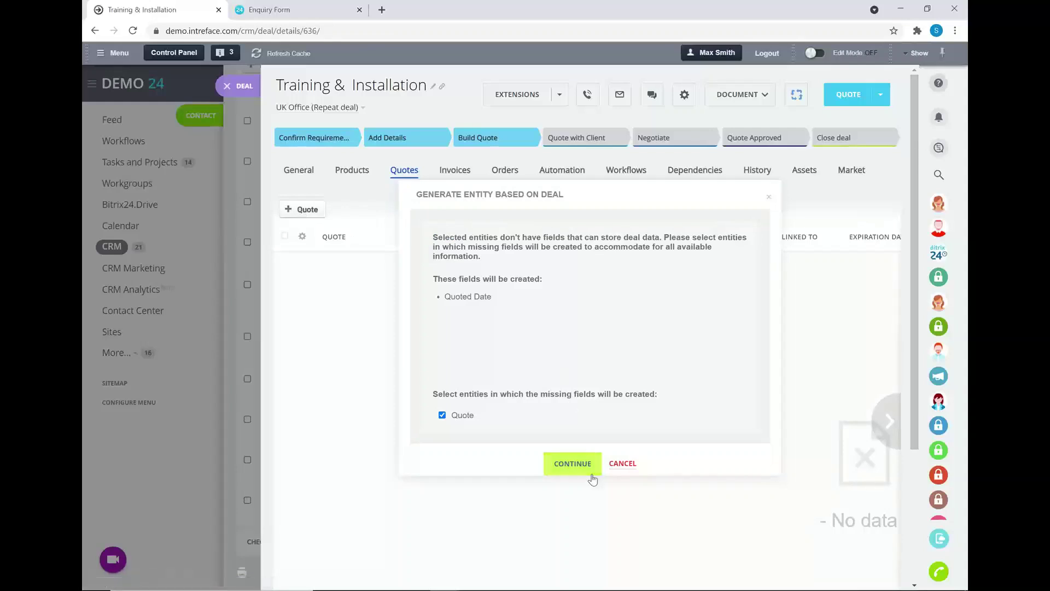
click(580, 466)
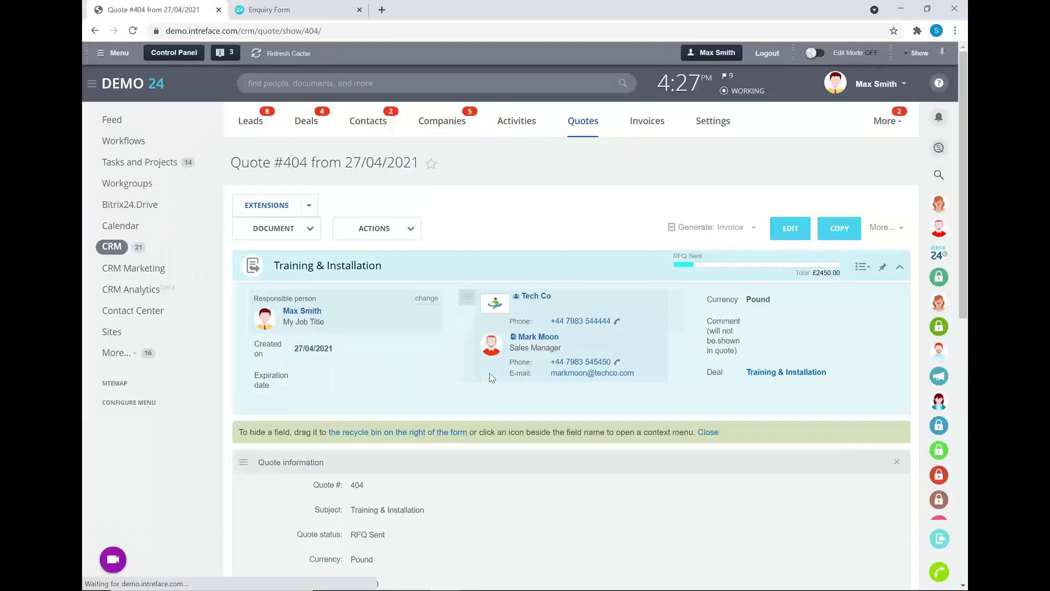
scroll(491, 380, down, 2)
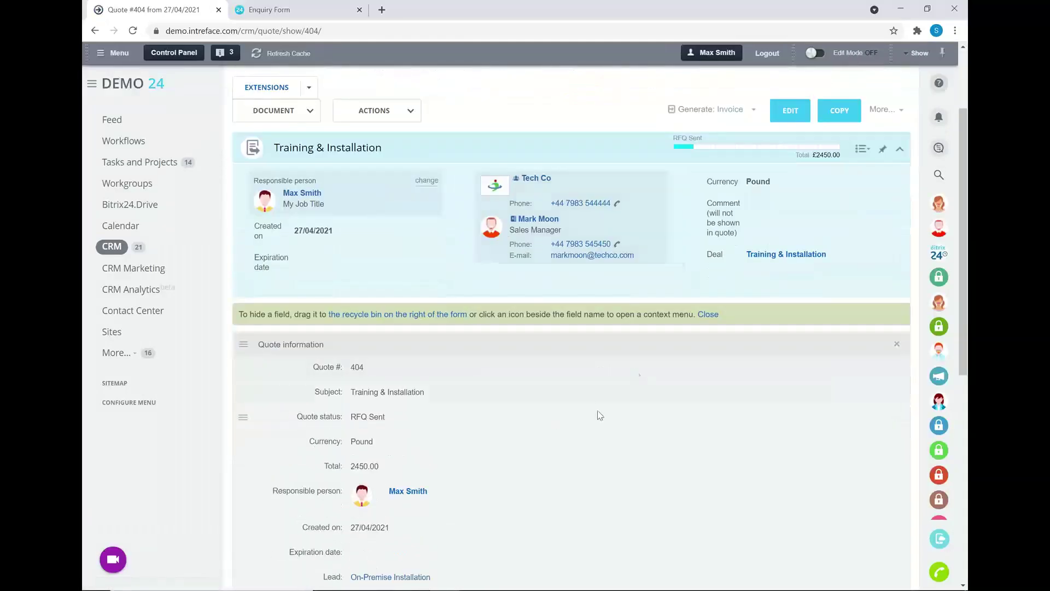
scroll(447, 431, down, 1)
scroll(447, 431, down, 5)
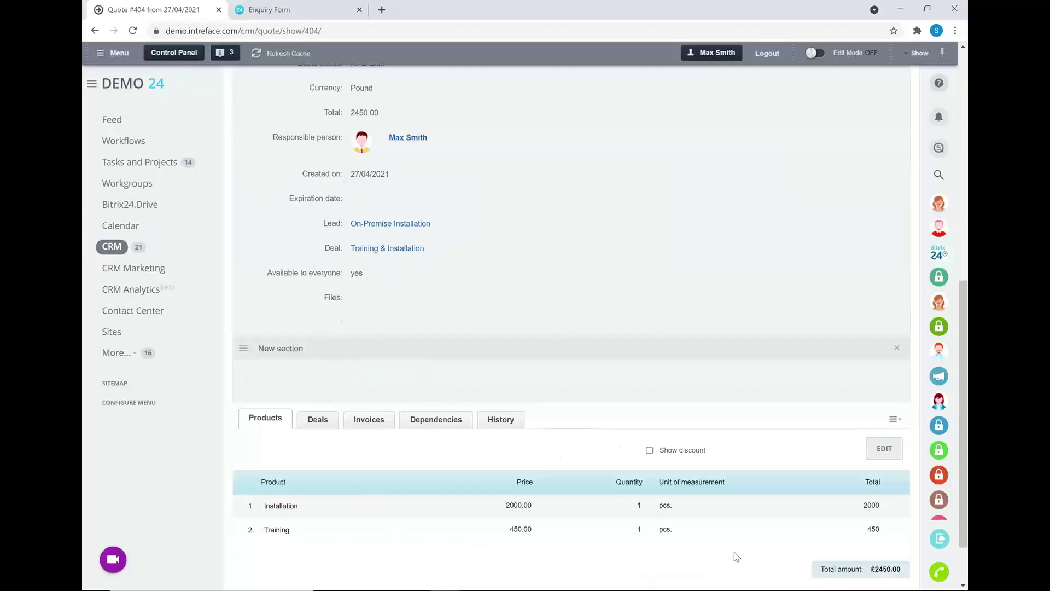
scroll(734, 553, up, 6)
scroll(734, 552, up, 2)
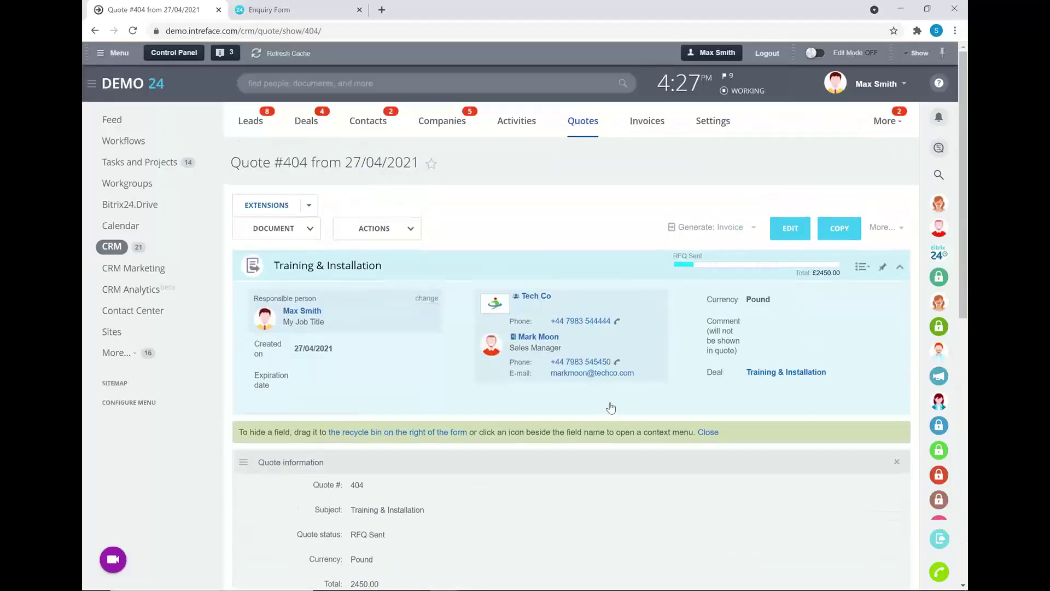
click(296, 236)
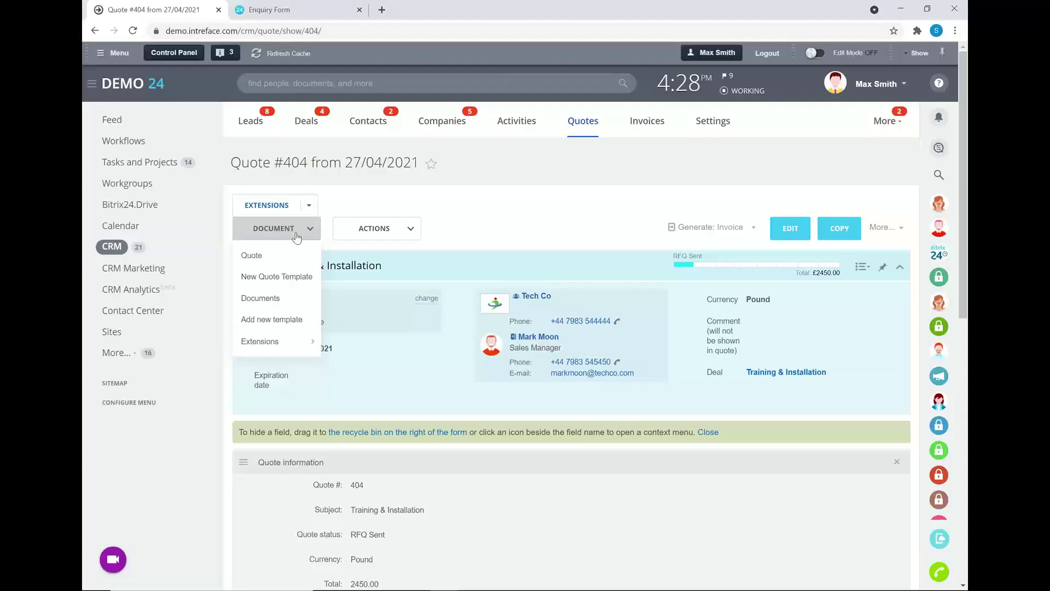
Generate the New Quote Template document and email it using the 'Thank you for your Enquiry' template.
click(294, 278)
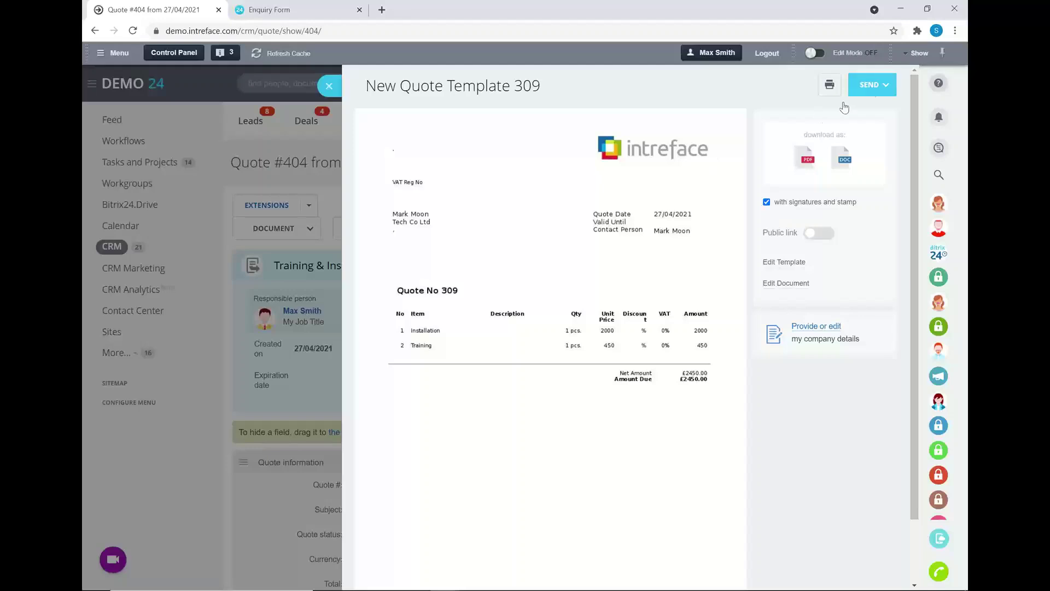
click(870, 86)
click(868, 116)
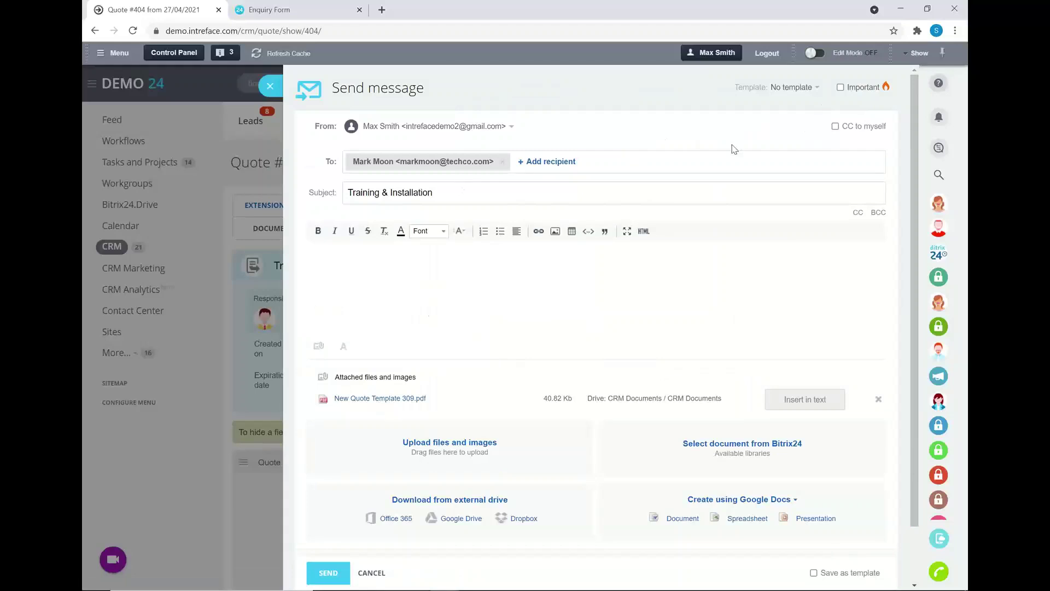
click(793, 89)
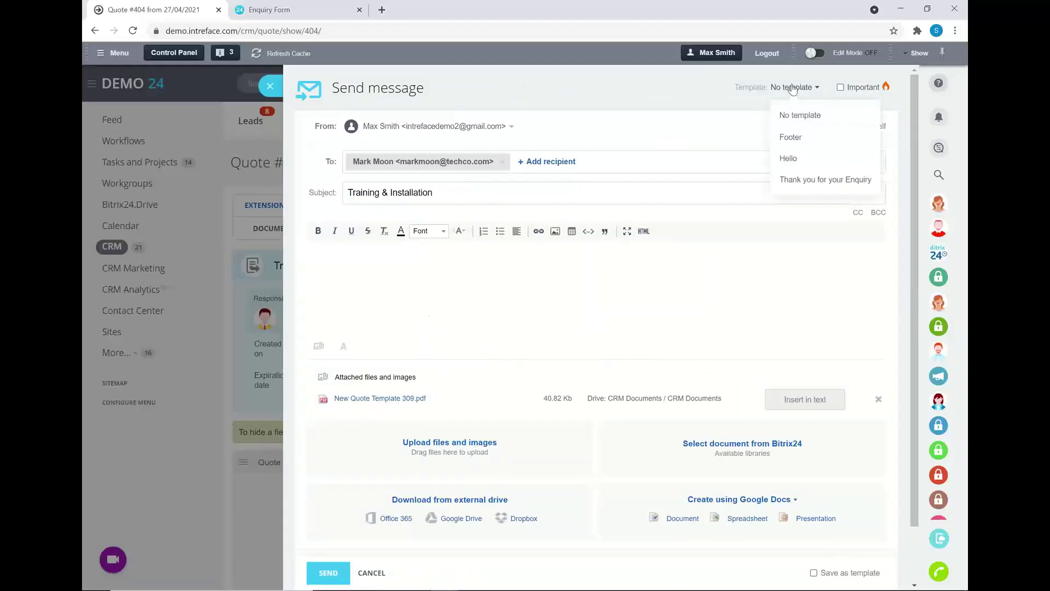
click(803, 184)
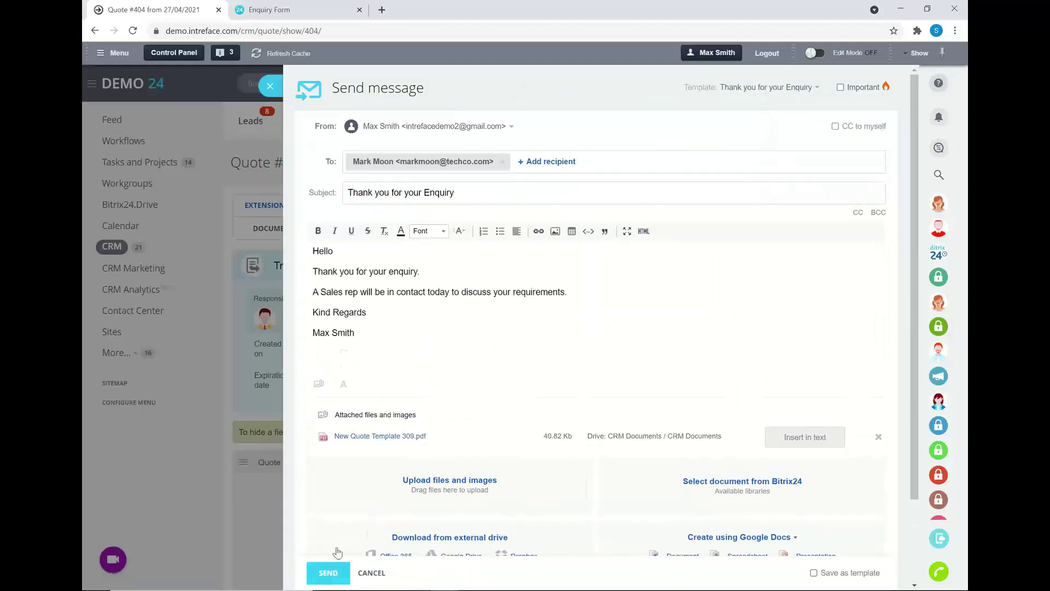
click(330, 572)
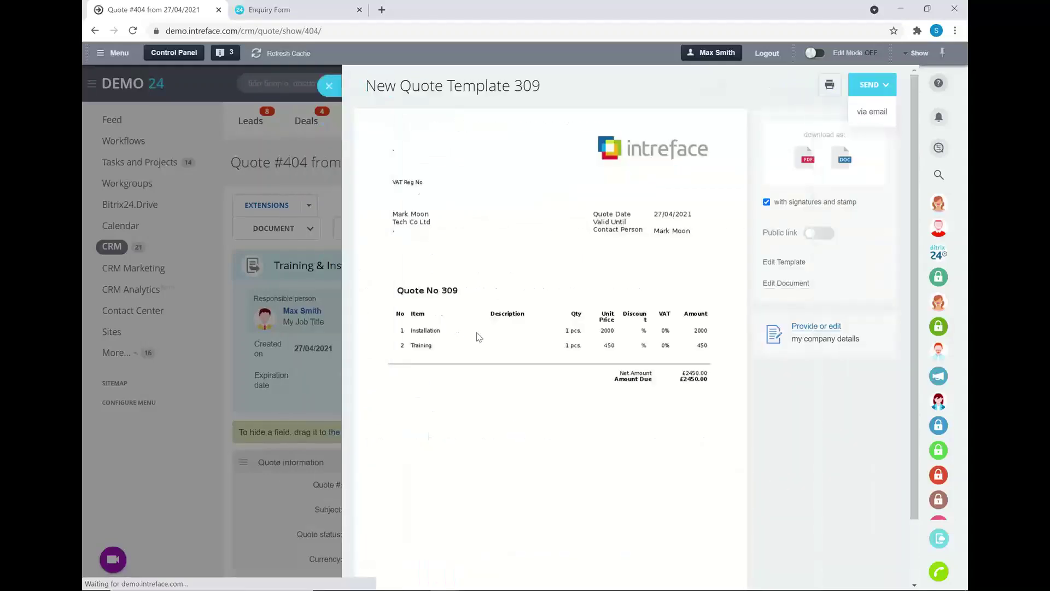
click(328, 87)
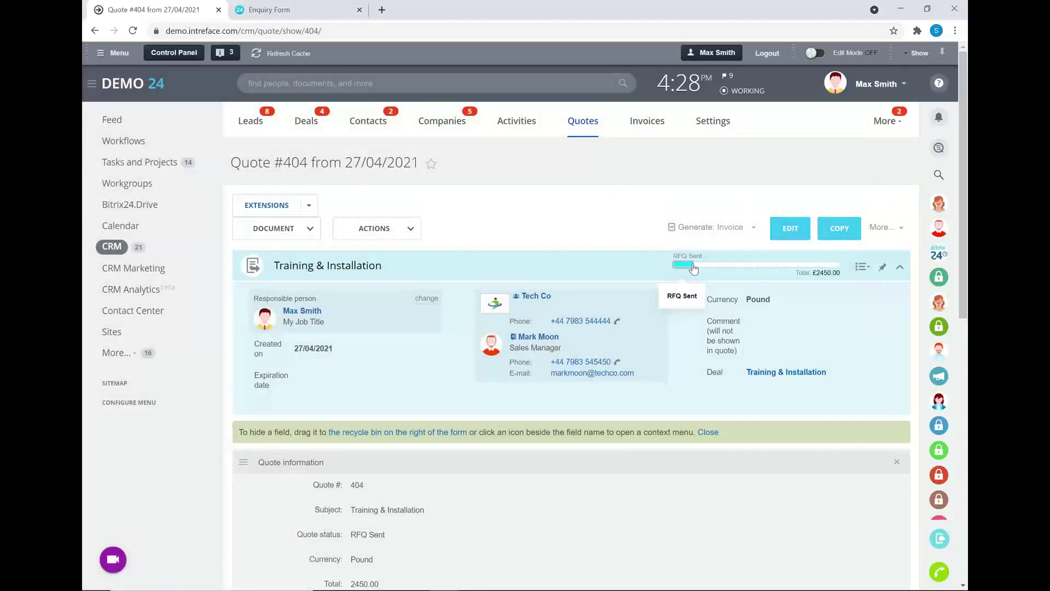
Move Quote #404 from Waiting on Client to Approved and generate Invoice #219 from it.
click(723, 268)
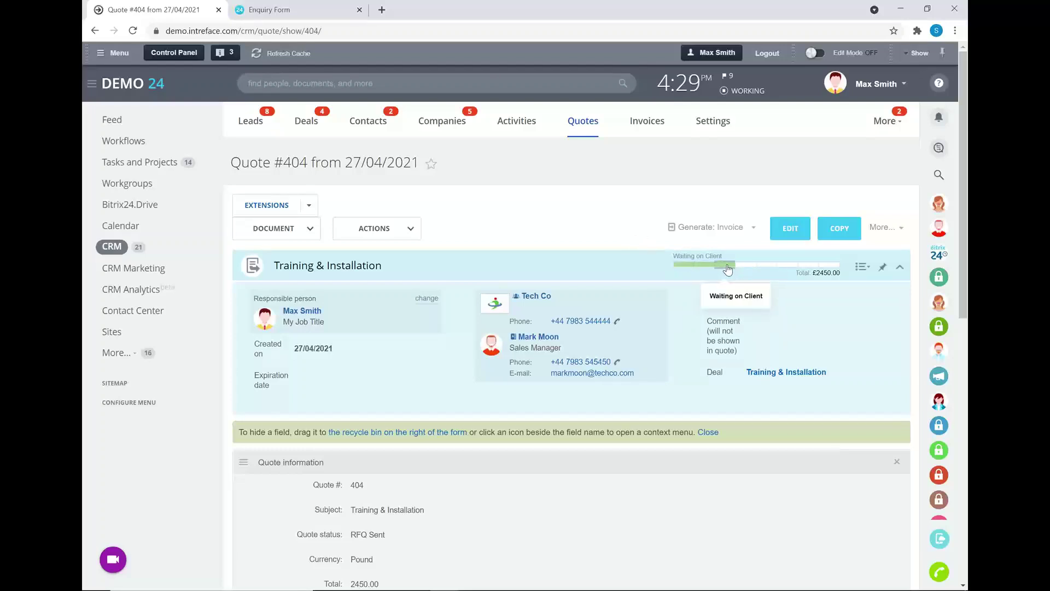
click(826, 266)
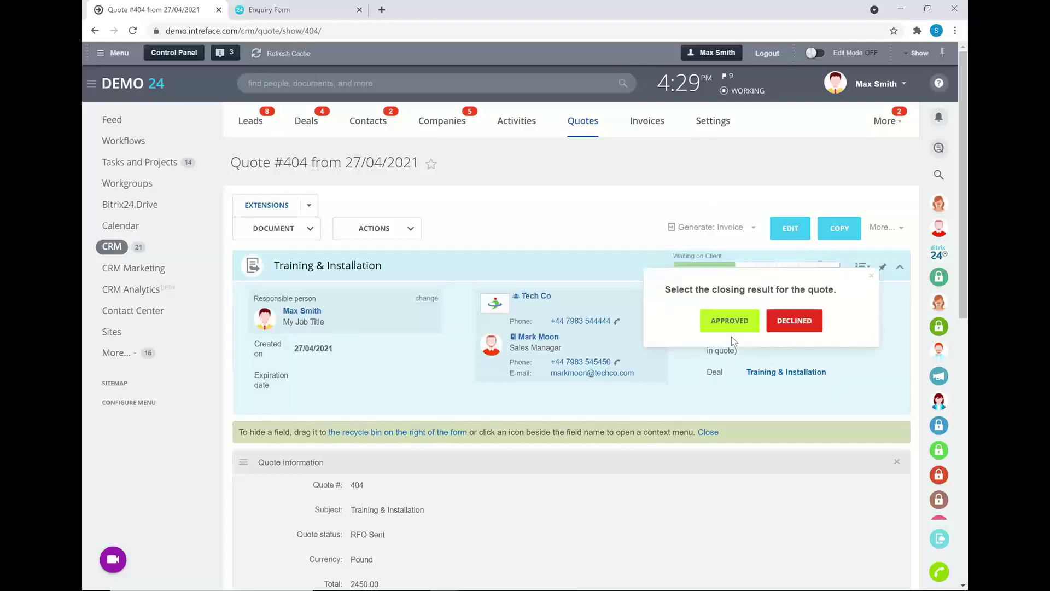
click(722, 323)
click(728, 231)
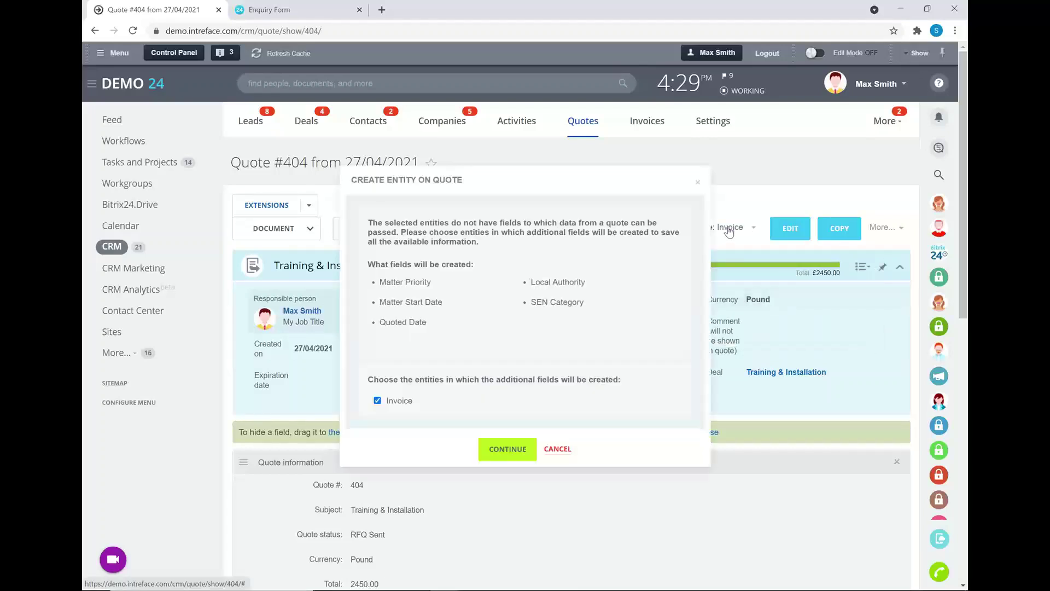
click(507, 449)
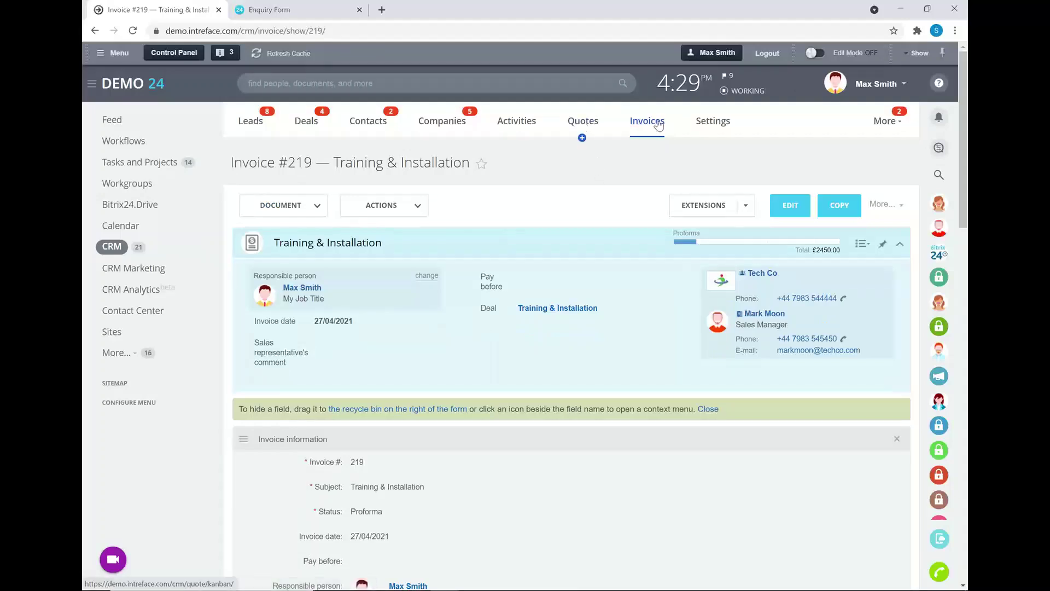
Clear the 'My (in progress)' filter on the Quotes board and open quote #396, Final Contribution.
click(582, 122)
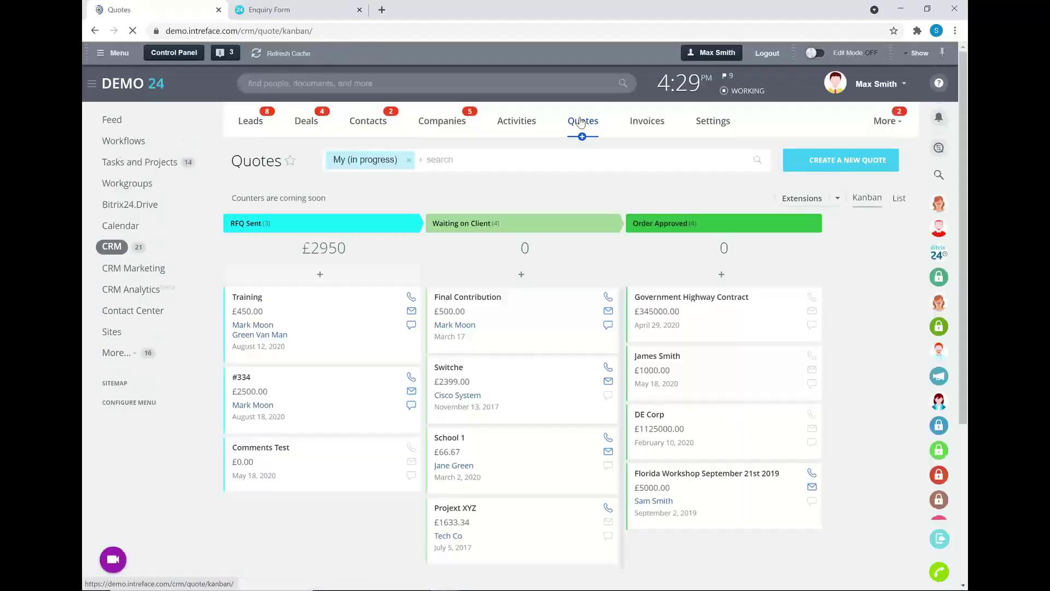
click(409, 160)
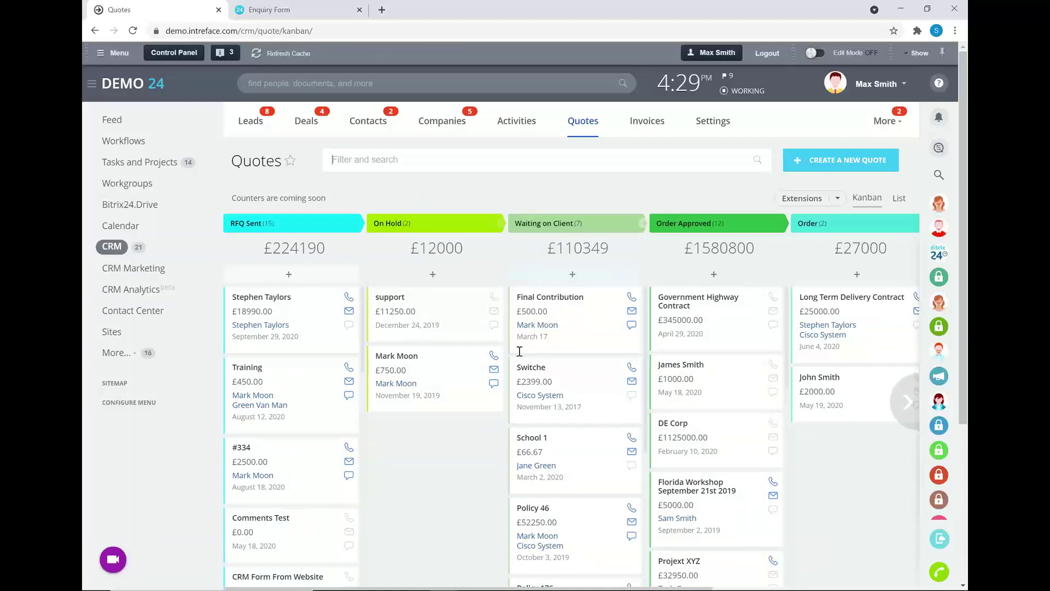
click(555, 302)
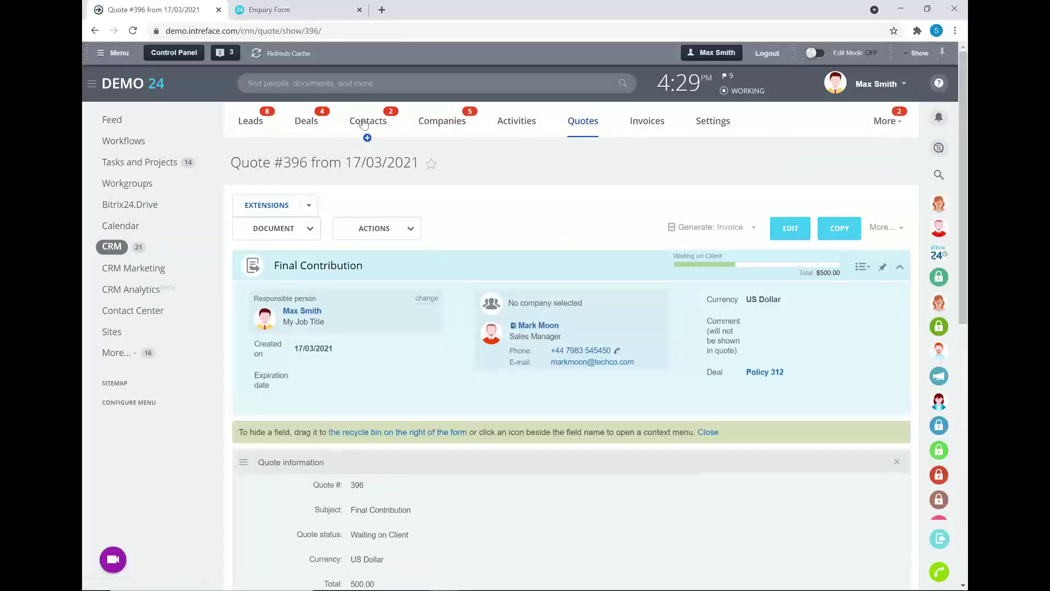
Sort deals by stage, switch to Kanban, and drag Training & Installation into Quote with Client.
click(308, 123)
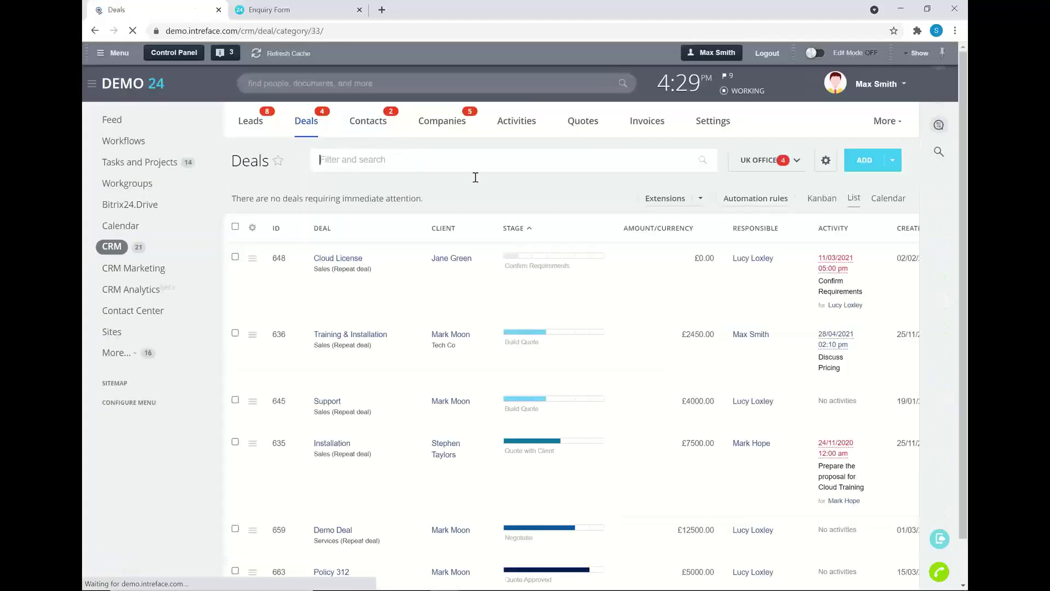
scroll(517, 345, down, 1)
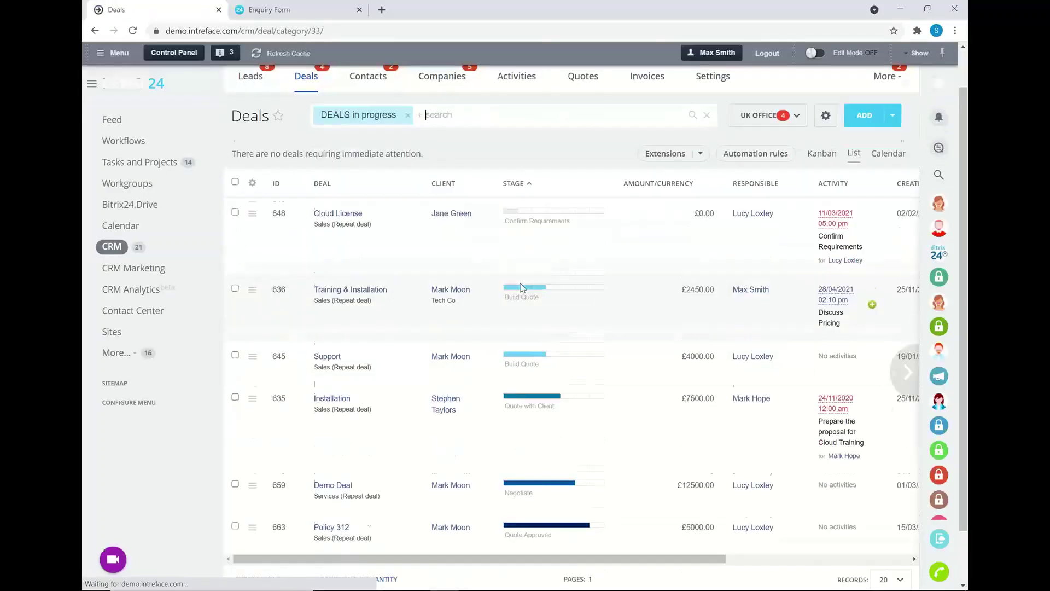
click(529, 165)
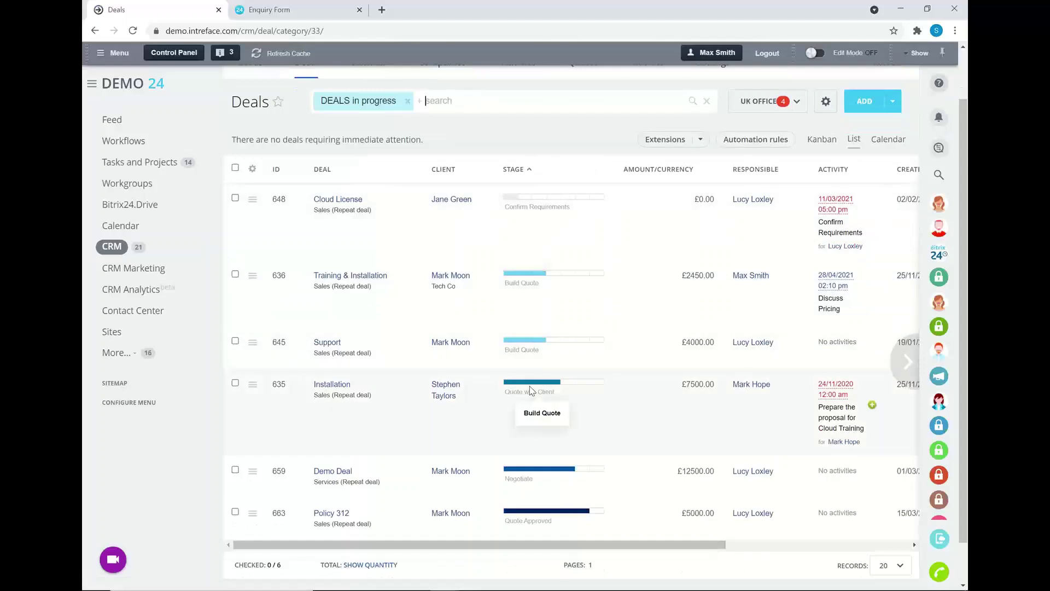
click(814, 144)
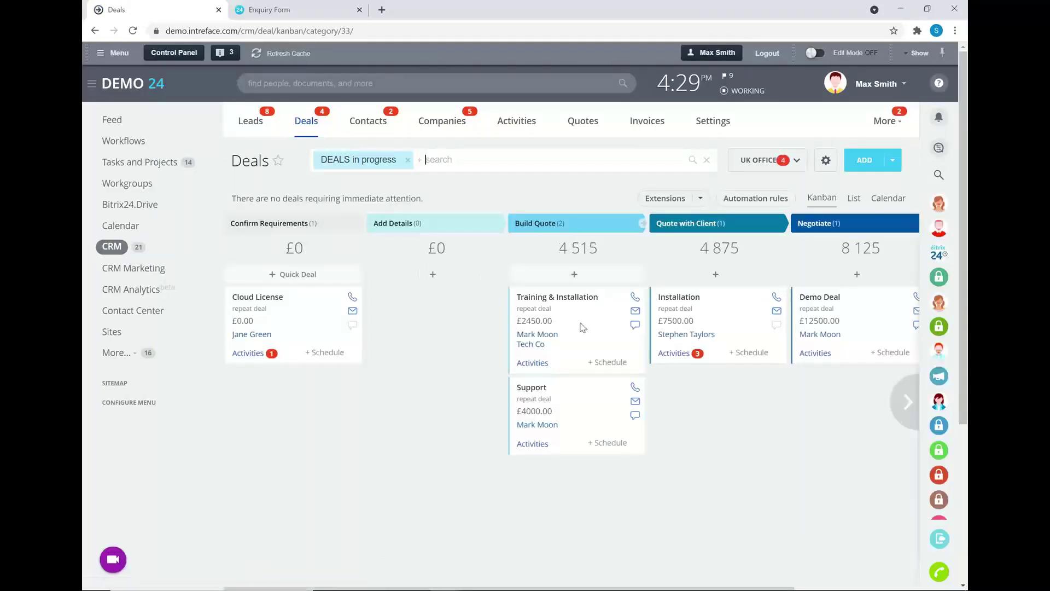
drag(591, 317, 669, 295)
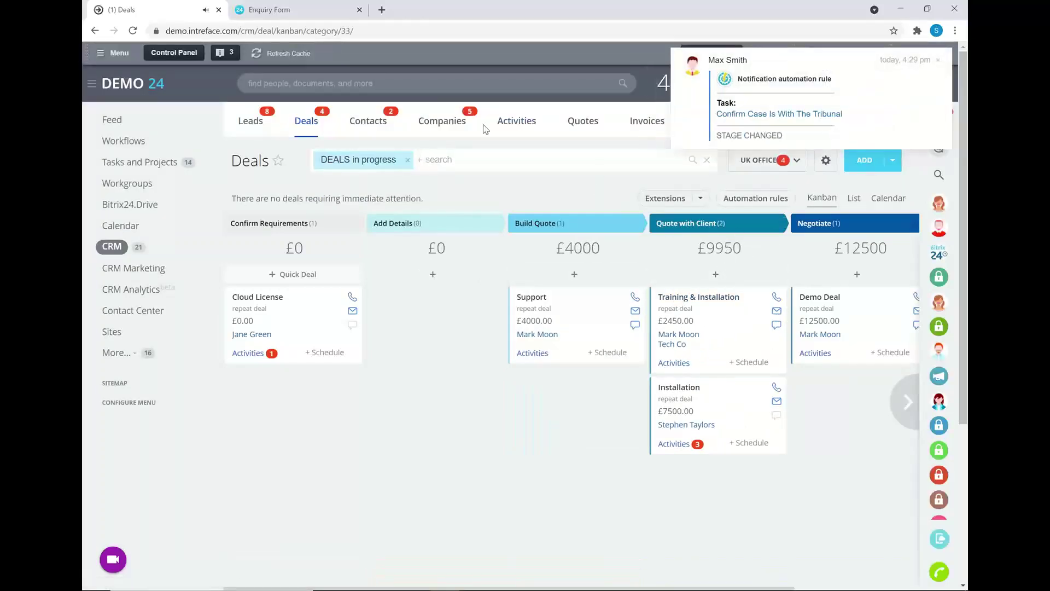
Review Tech Co's Deals, Quotes and General tabs, close the record, and switch to the slides.
click(425, 121)
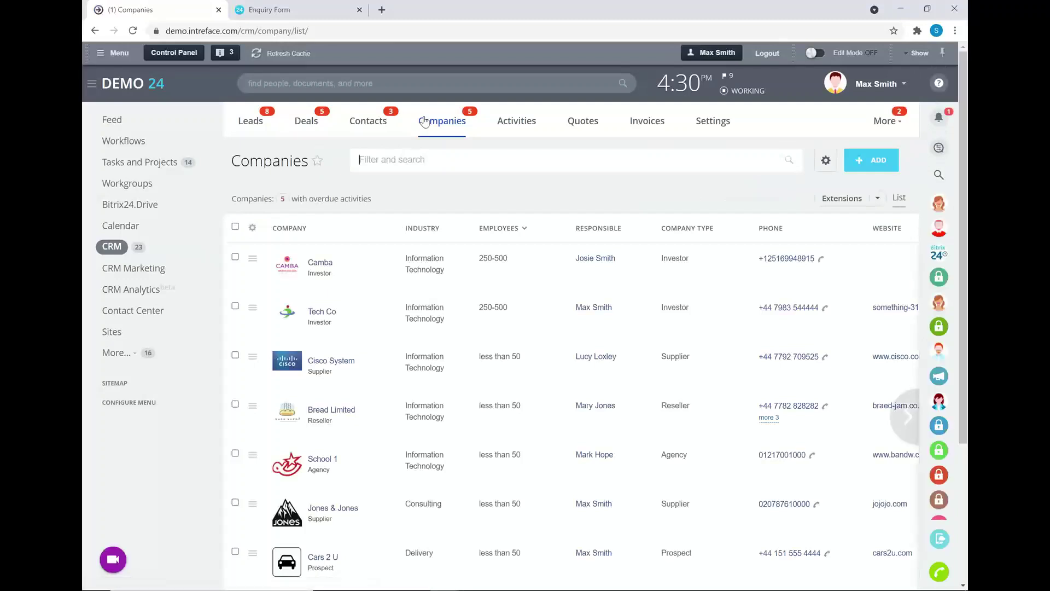
click(317, 312)
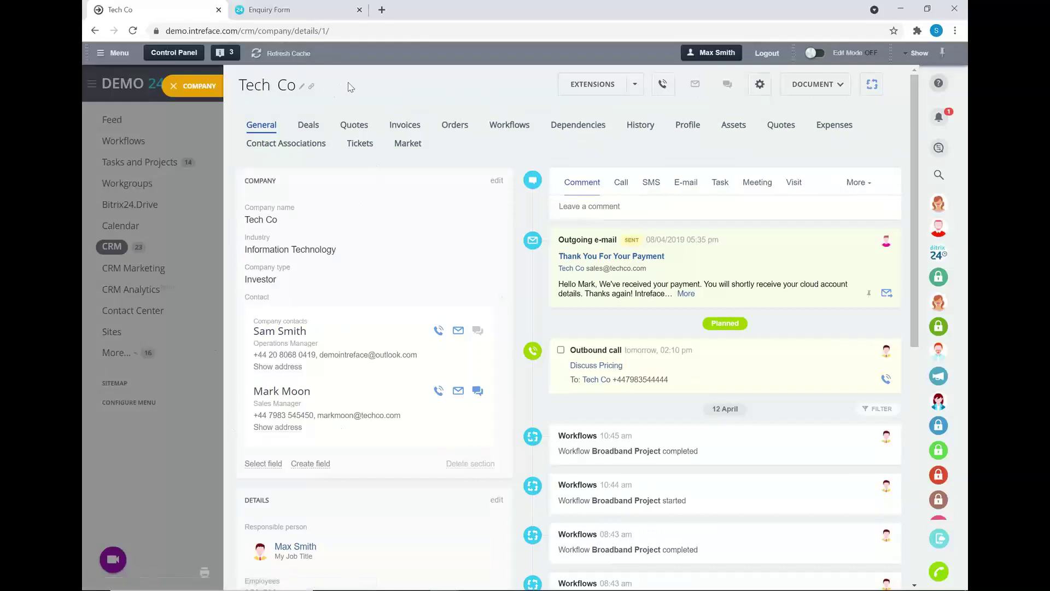
click(320, 127)
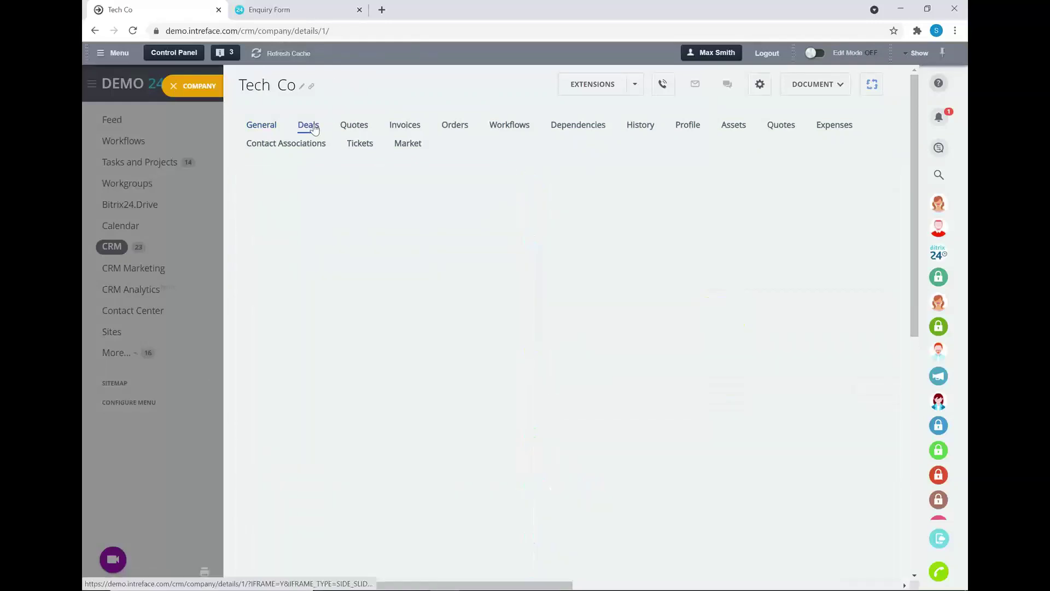
click(353, 126)
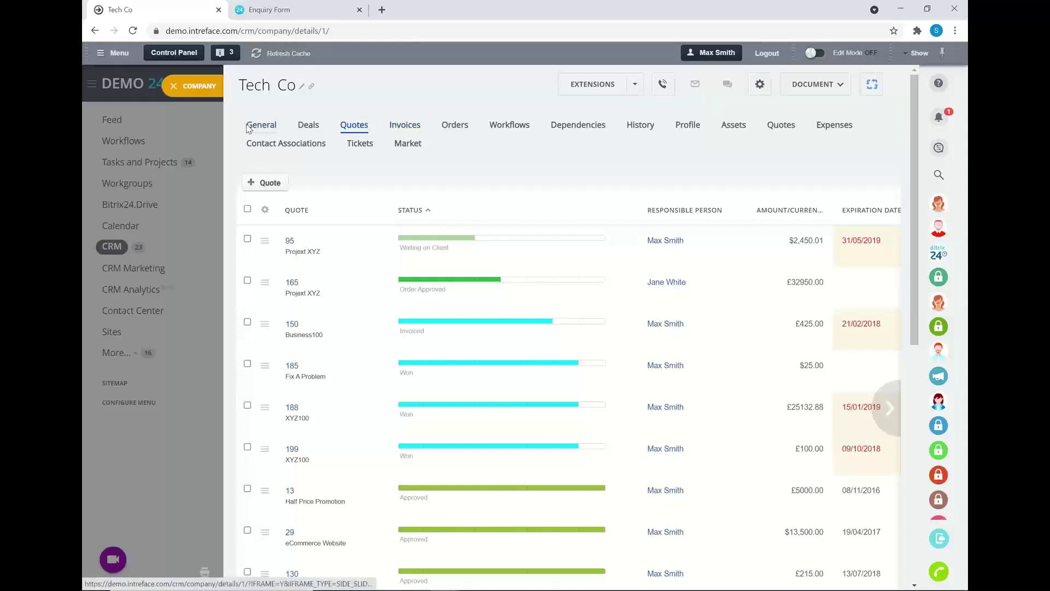
click(261, 126)
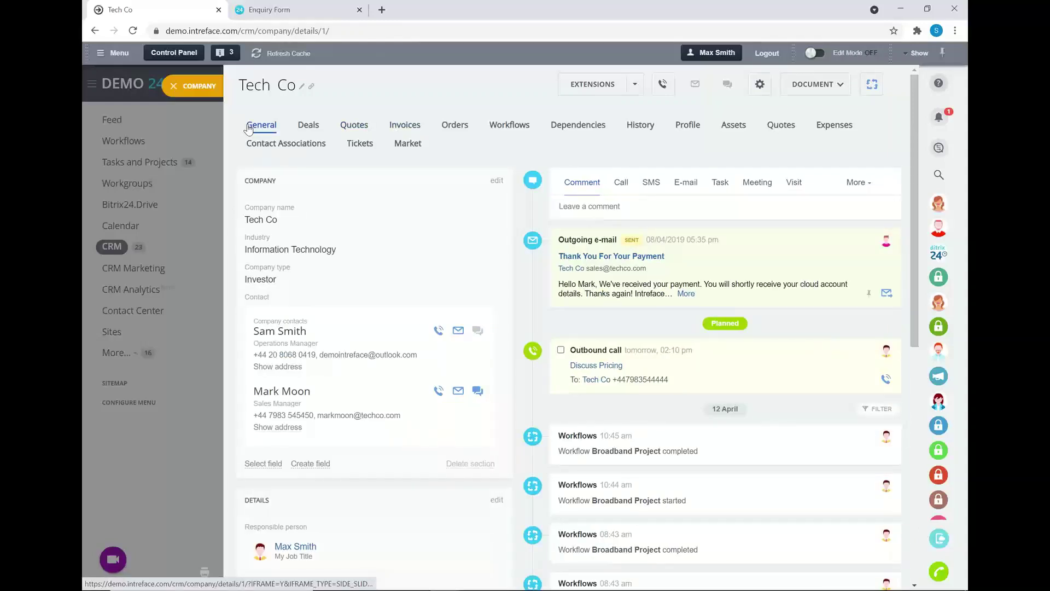
click(173, 87)
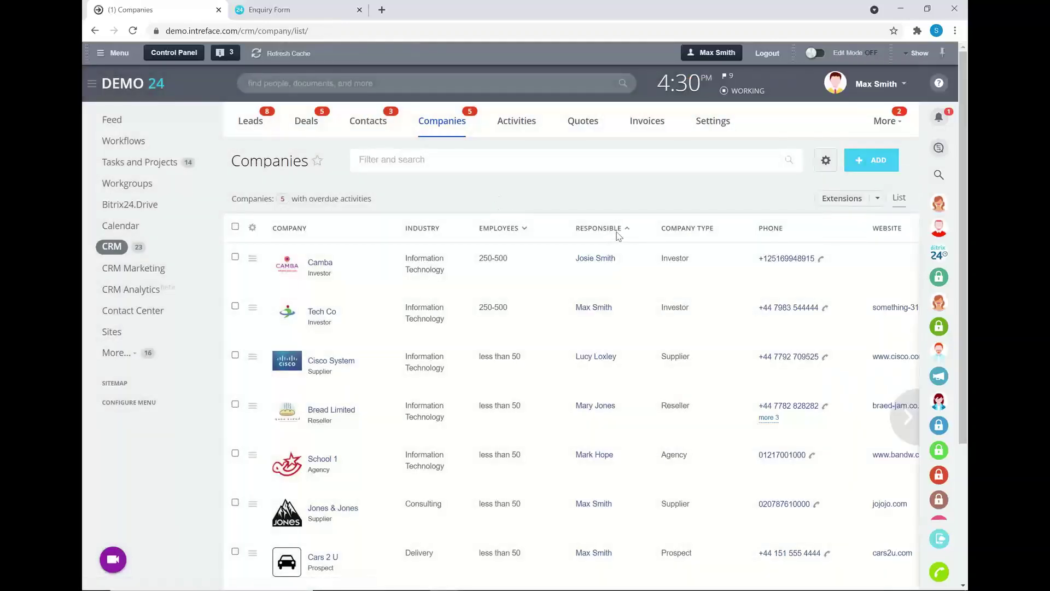
key(alt+Tab)
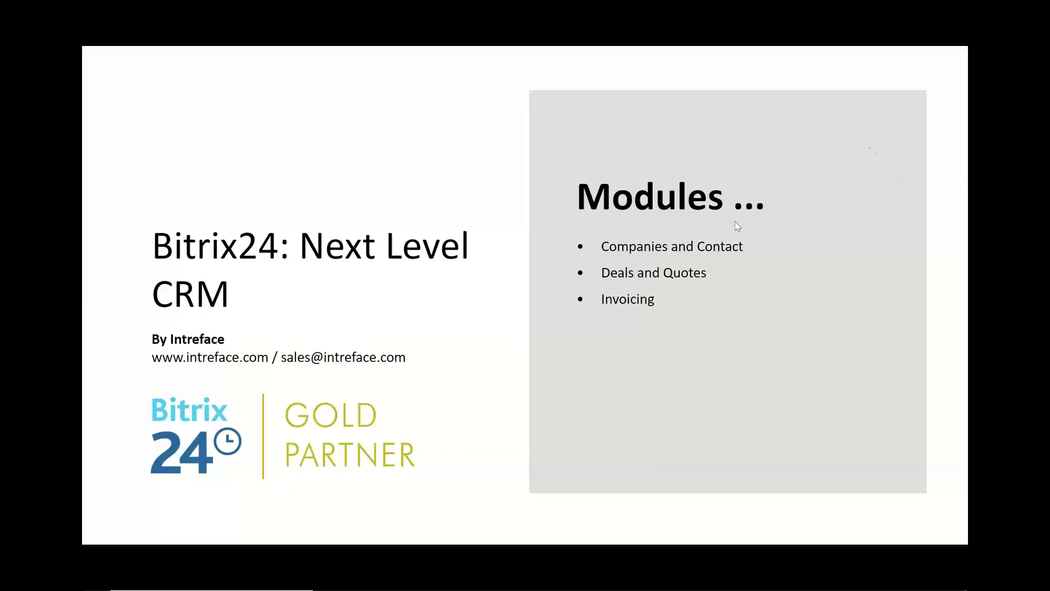
Advance the presentation to the Case Study slide and return to the Bitrix24 browser.
click(808, 364)
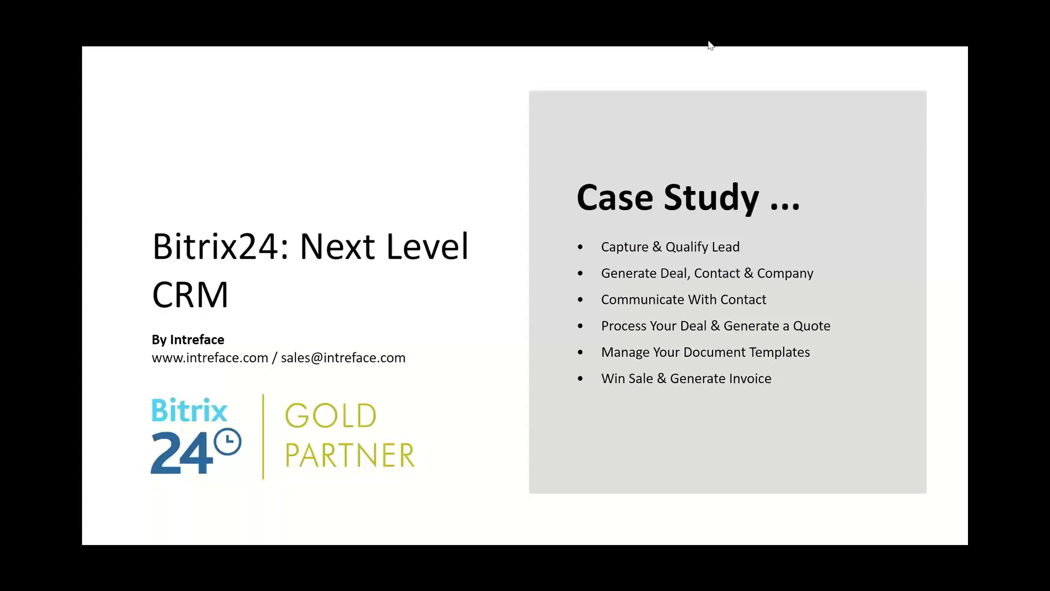
key(alt+Tab)
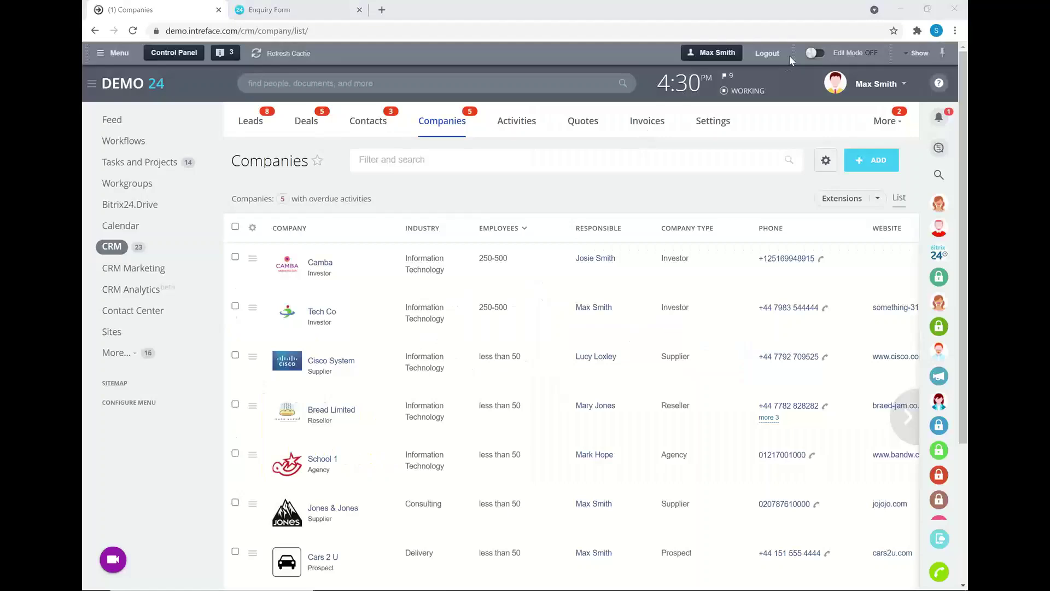
Go to CRM Settings > Permissions and open Access Permissions.
click(703, 122)
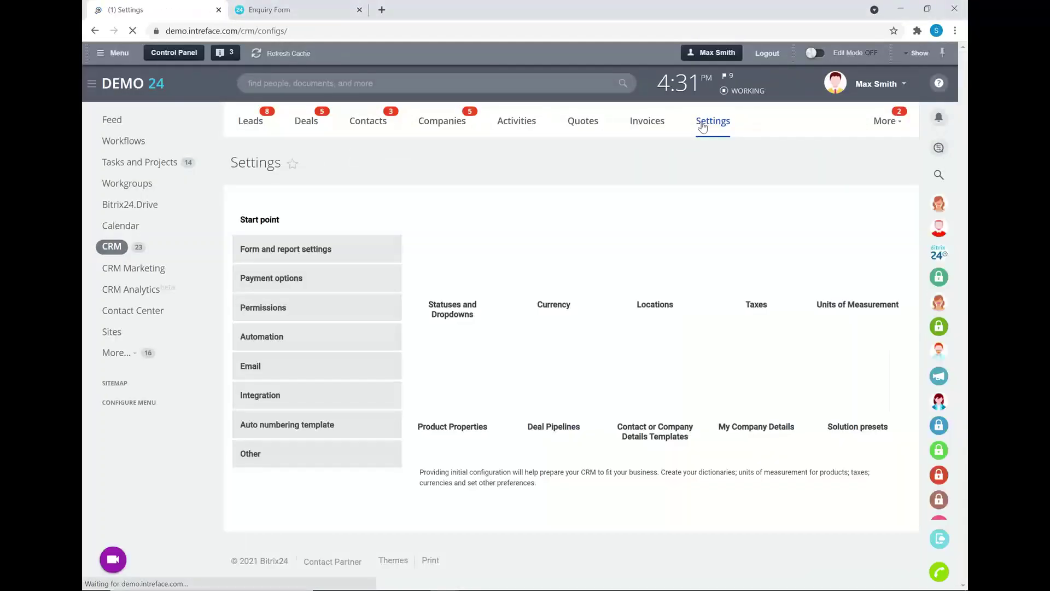
click(259, 309)
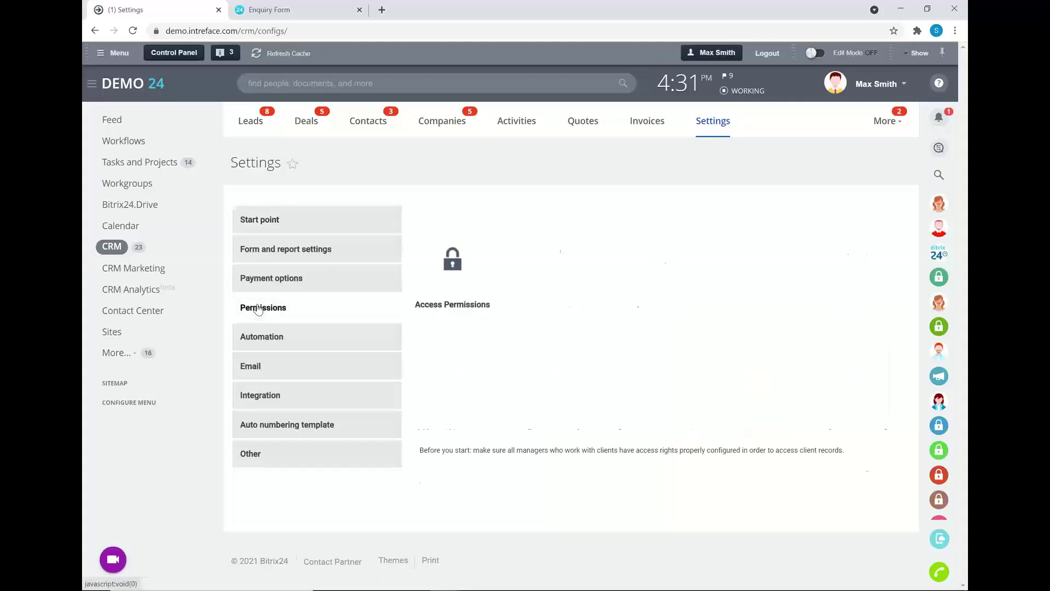
click(452, 265)
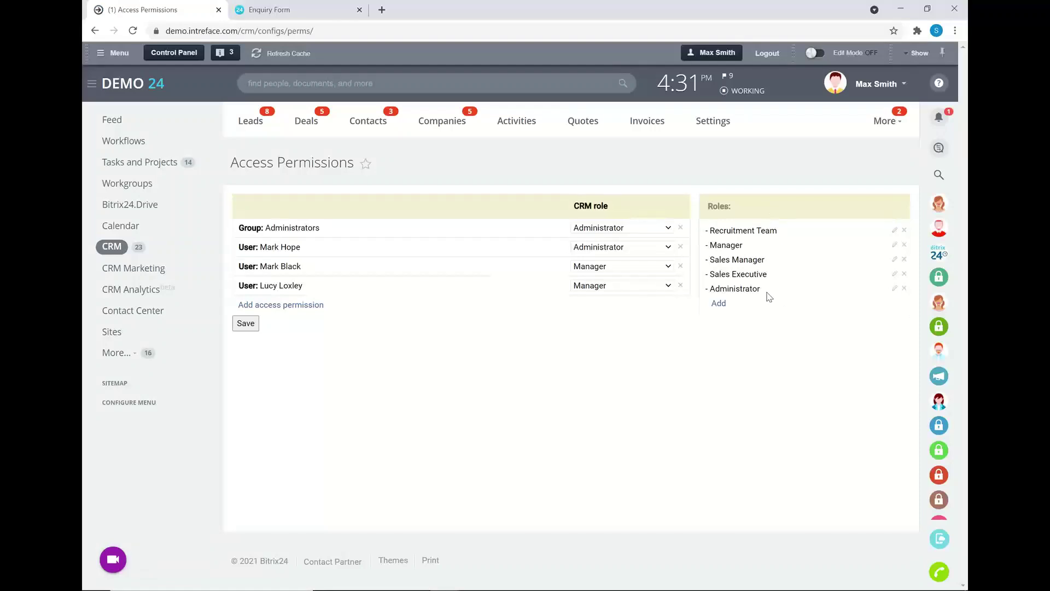
In the Administrator role, switch Lead read access to Personal, then to Access denied.
click(895, 289)
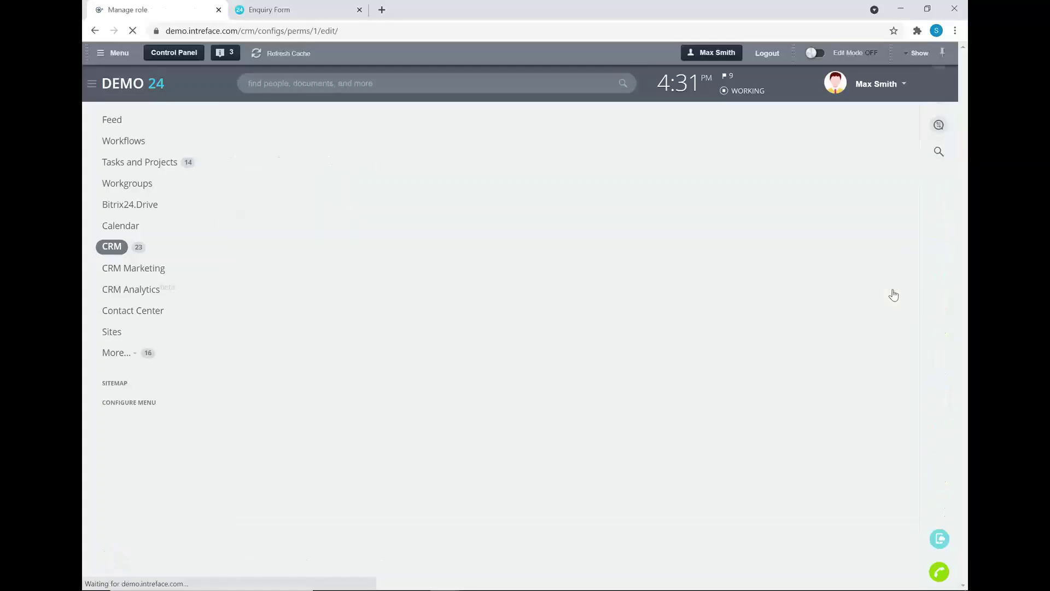
scroll(481, 214, down, 1)
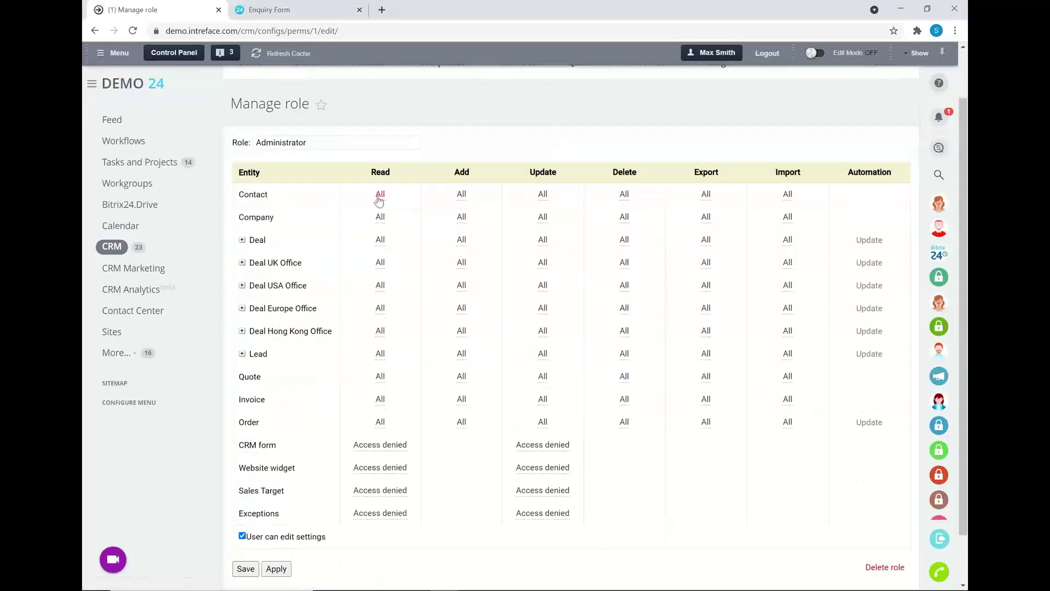
click(382, 354)
click(383, 355)
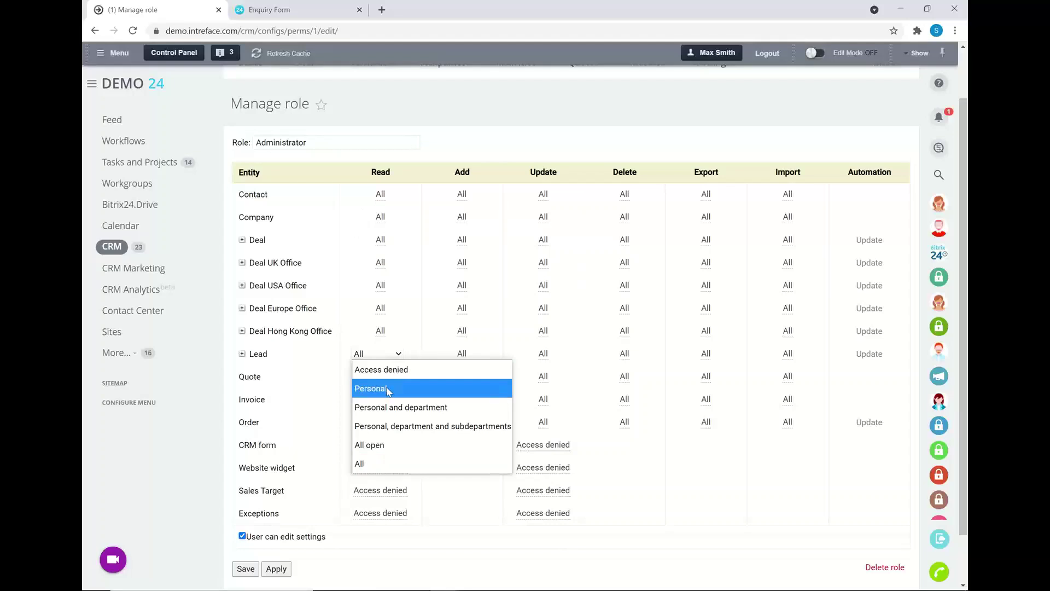
click(388, 389)
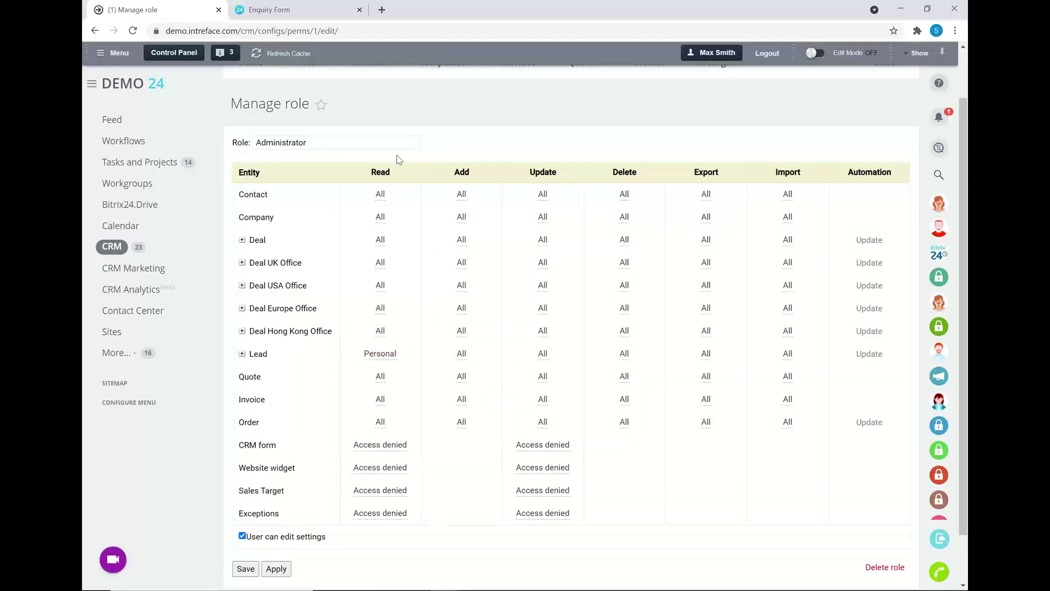
click(383, 354)
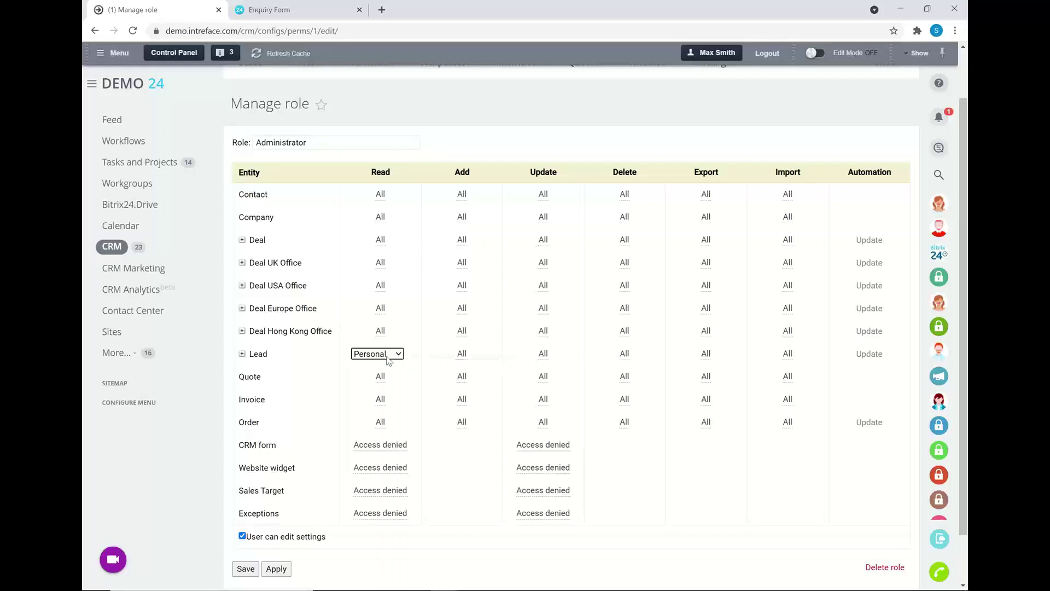
click(383, 355)
click(387, 368)
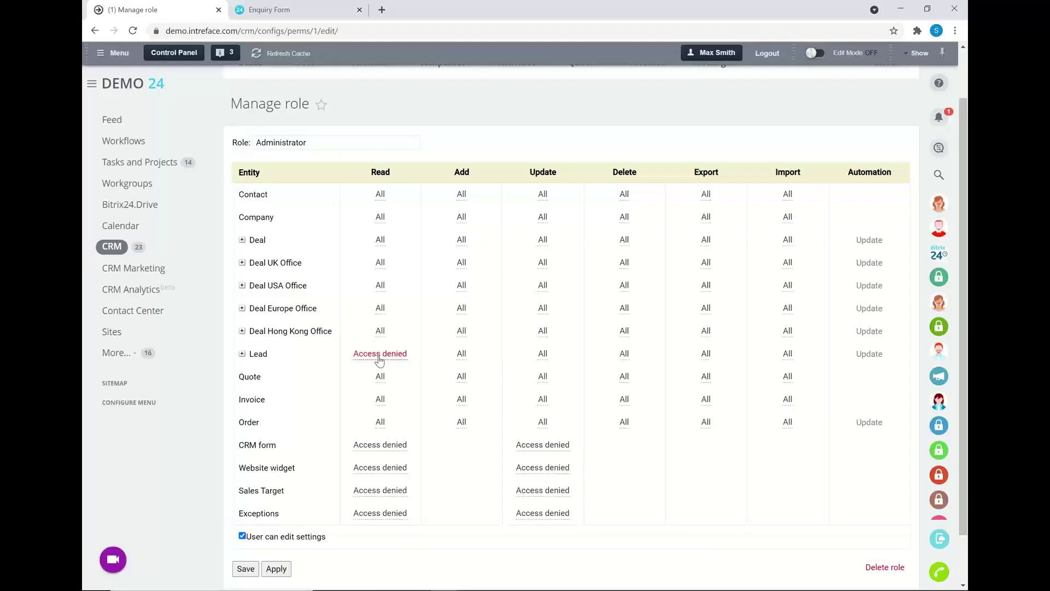
Restore Lead read access to All and return to the Leads list.
click(381, 355)
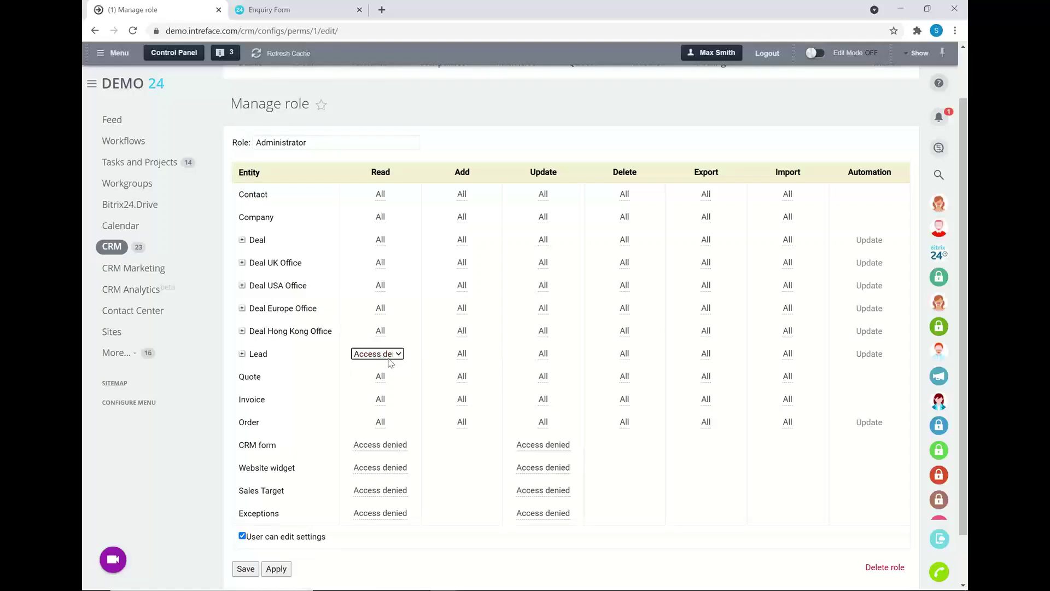
click(389, 355)
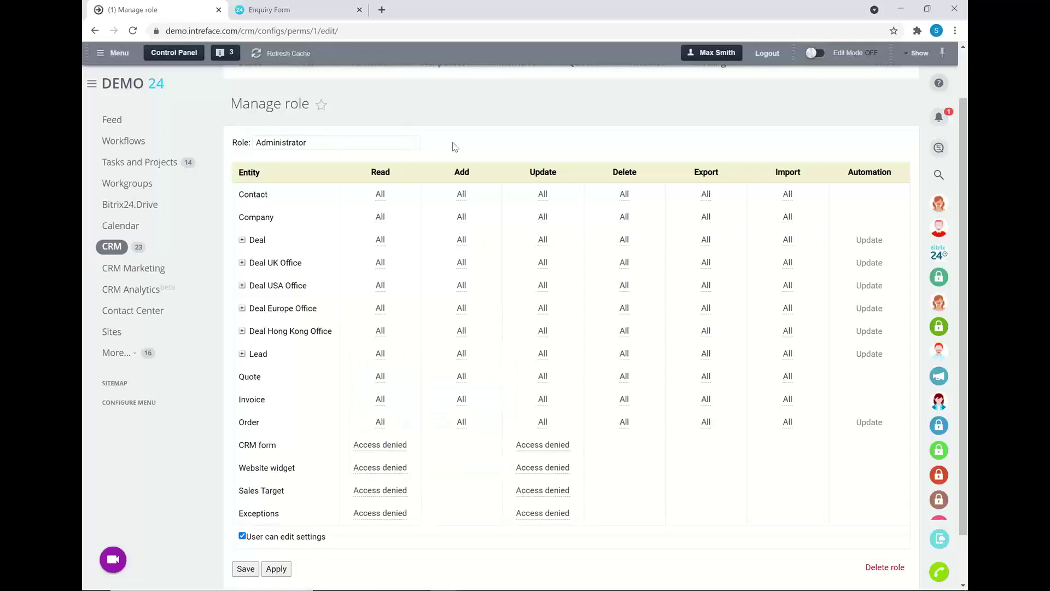
scroll(455, 147, up, 2)
click(251, 122)
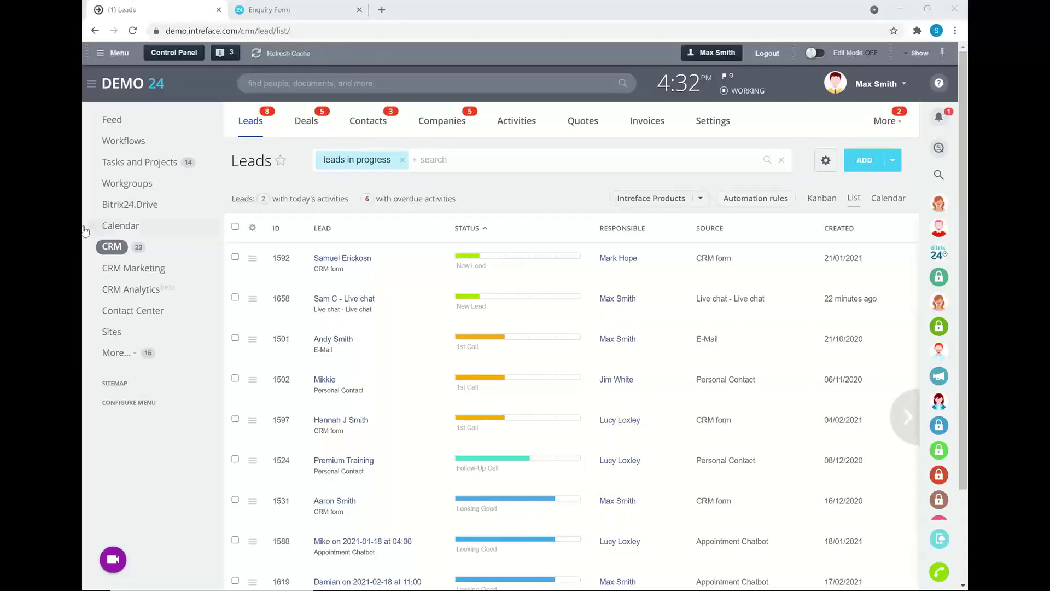
Open the Contact Center, then the Applications marketplace from the expanded left menu.
click(130, 356)
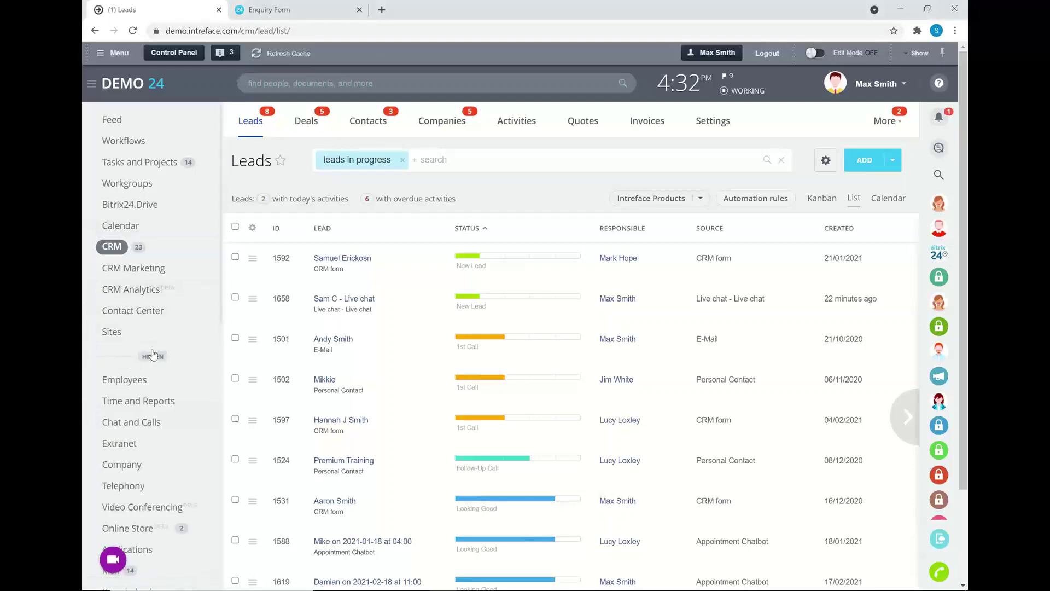
click(143, 355)
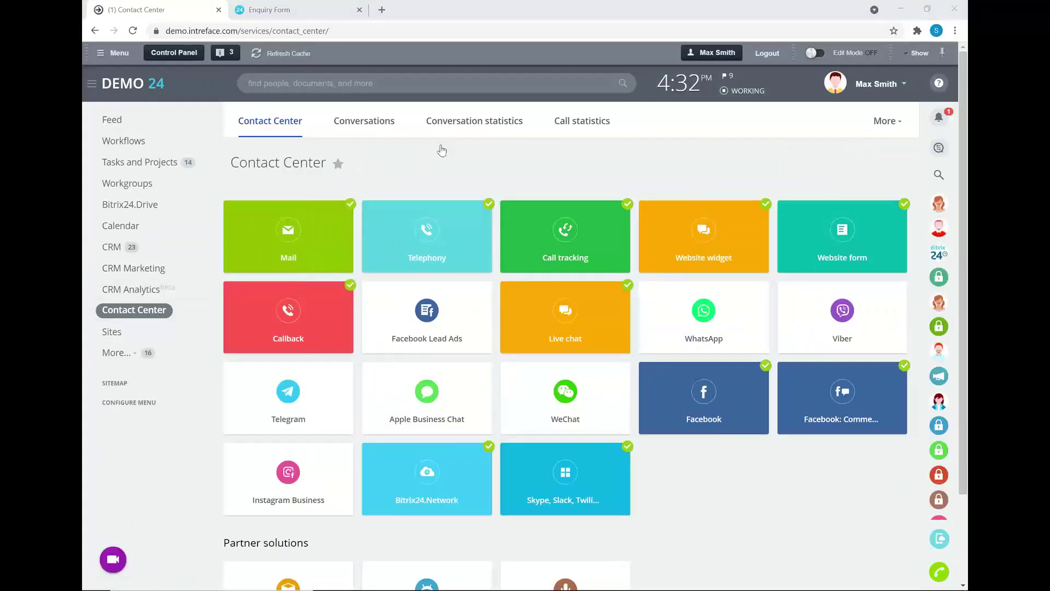
scroll(284, 295, down, 1)
scroll(285, 295, down, 3)
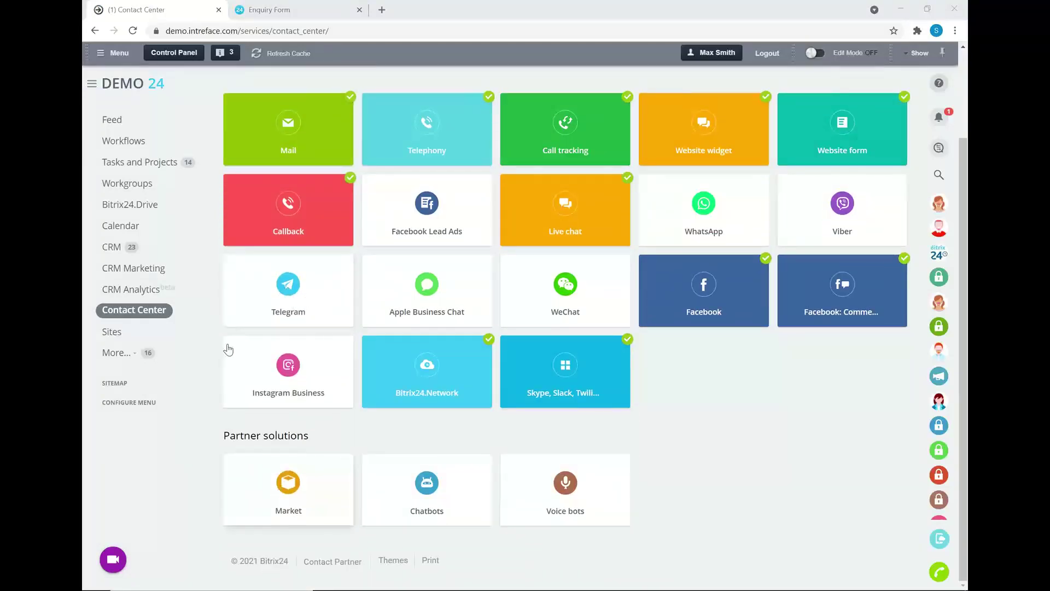
click(125, 353)
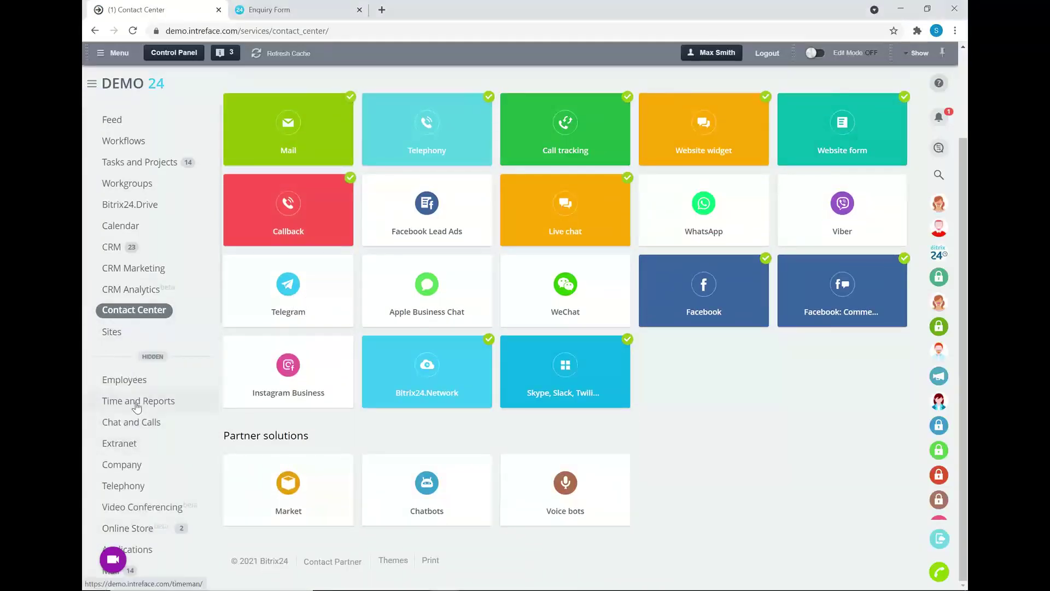
scroll(137, 416, down, 1)
click(134, 485)
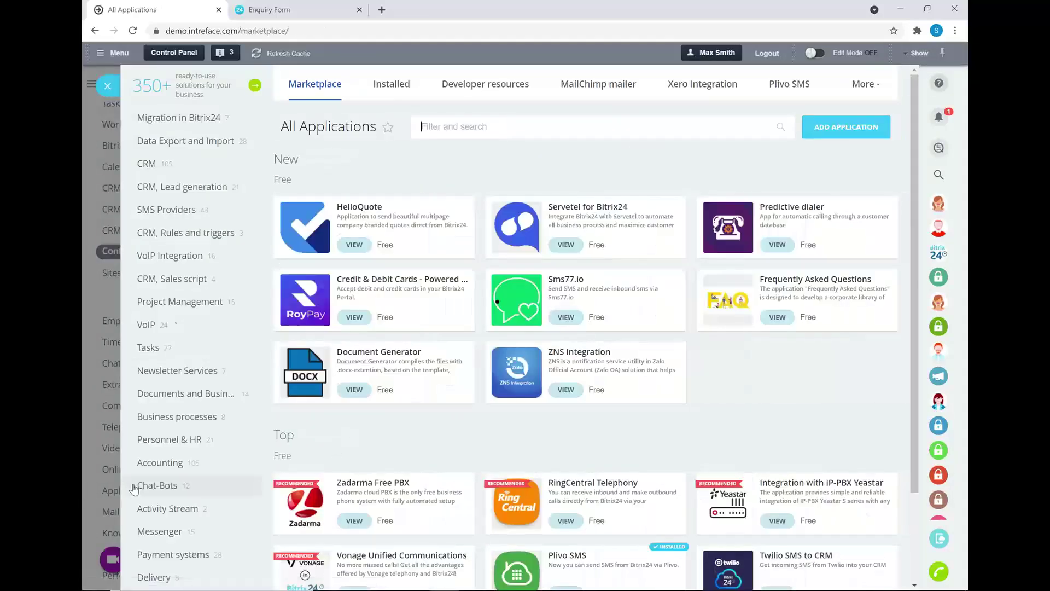
Browse the SMS Providers category of the marketplace, then close it back to Contact Center.
click(174, 210)
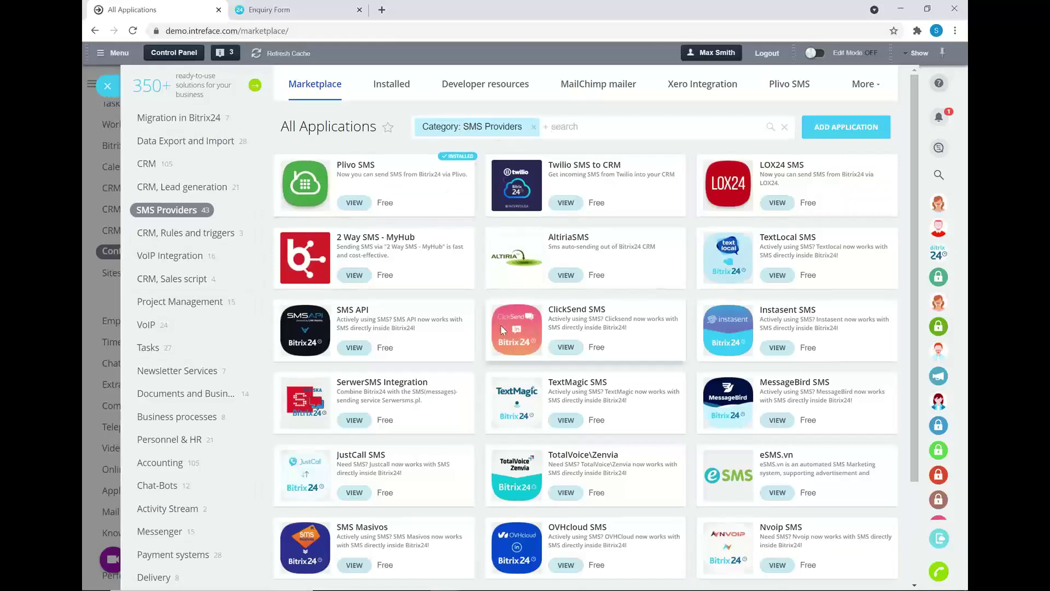
scroll(502, 329, down, 1)
scroll(502, 329, up, 1)
click(101, 89)
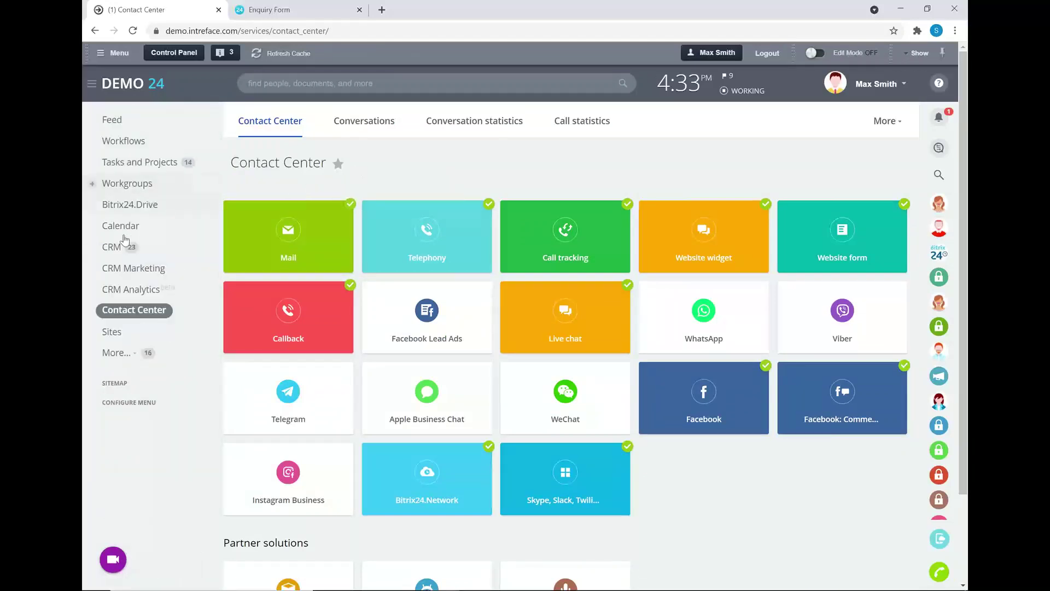
Open the E-Mail sourced lead from the CRM list and view its automation rules.
click(112, 248)
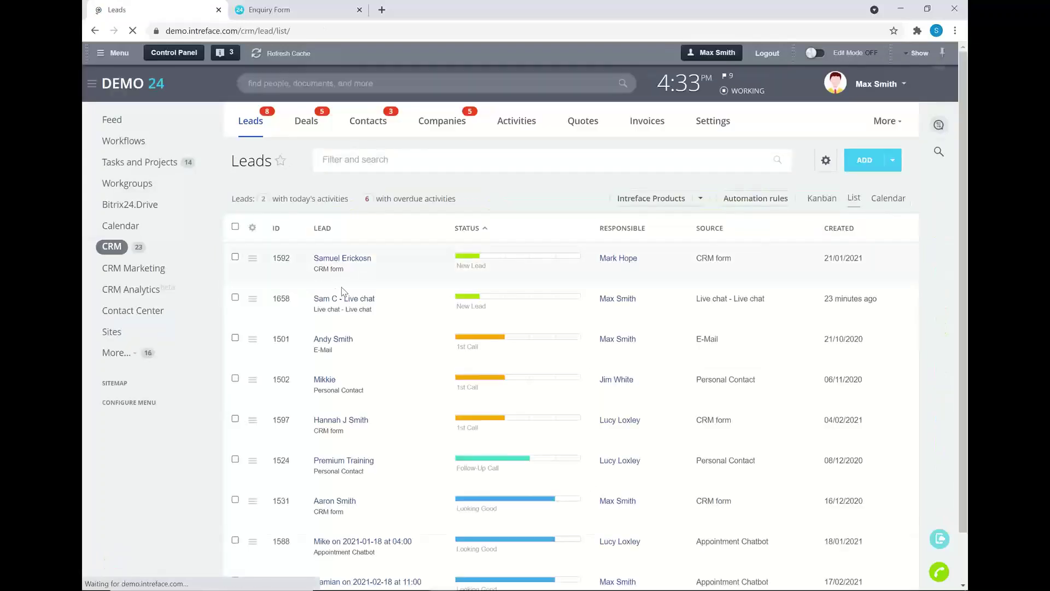
click(329, 340)
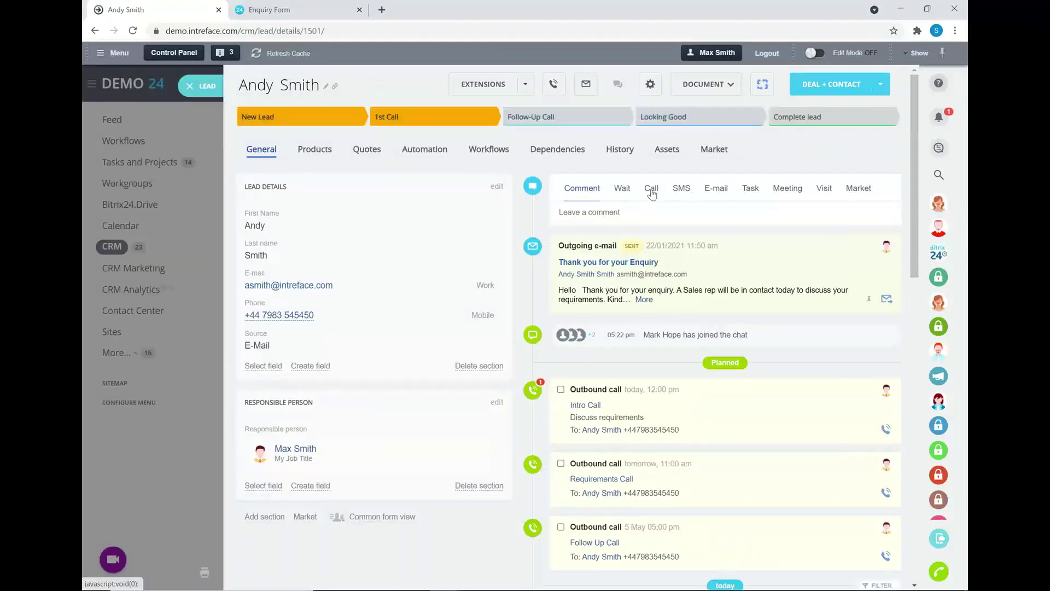
click(424, 150)
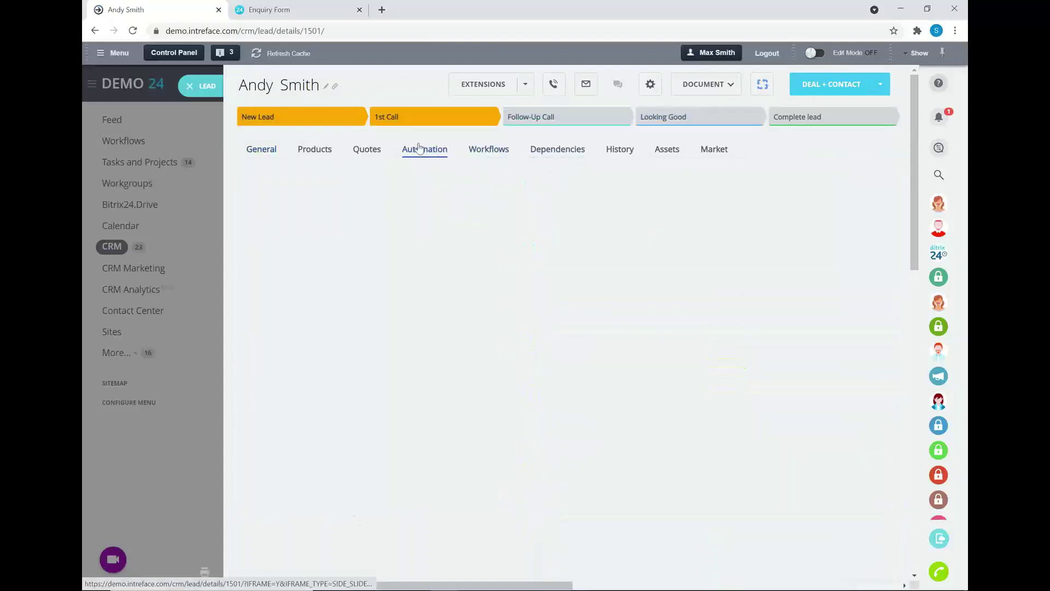
Review the Send SMS to client rule's thank-you text, save it, and return to General.
click(776, 196)
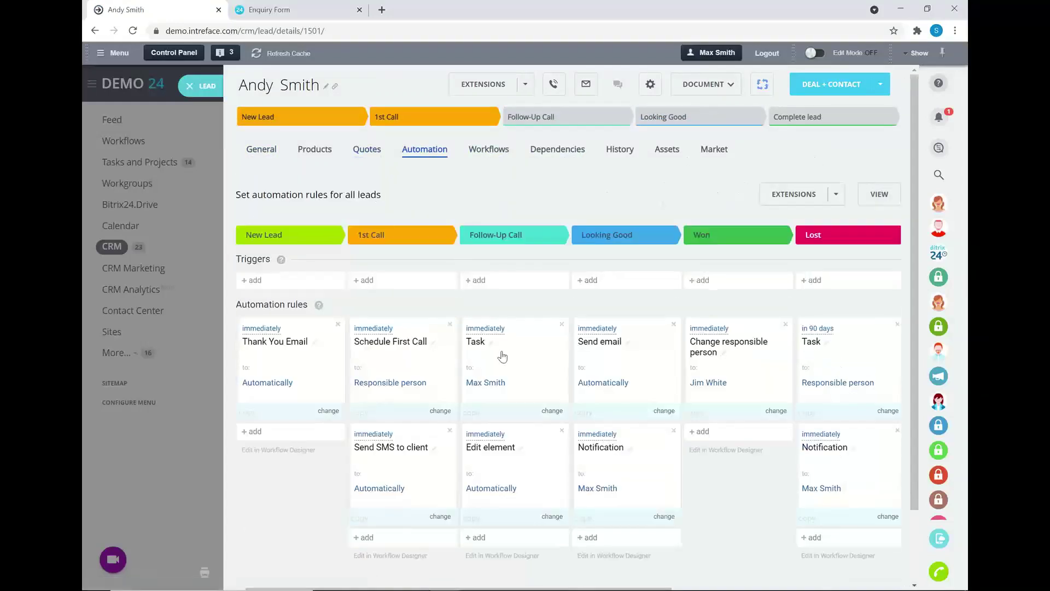
click(366, 441)
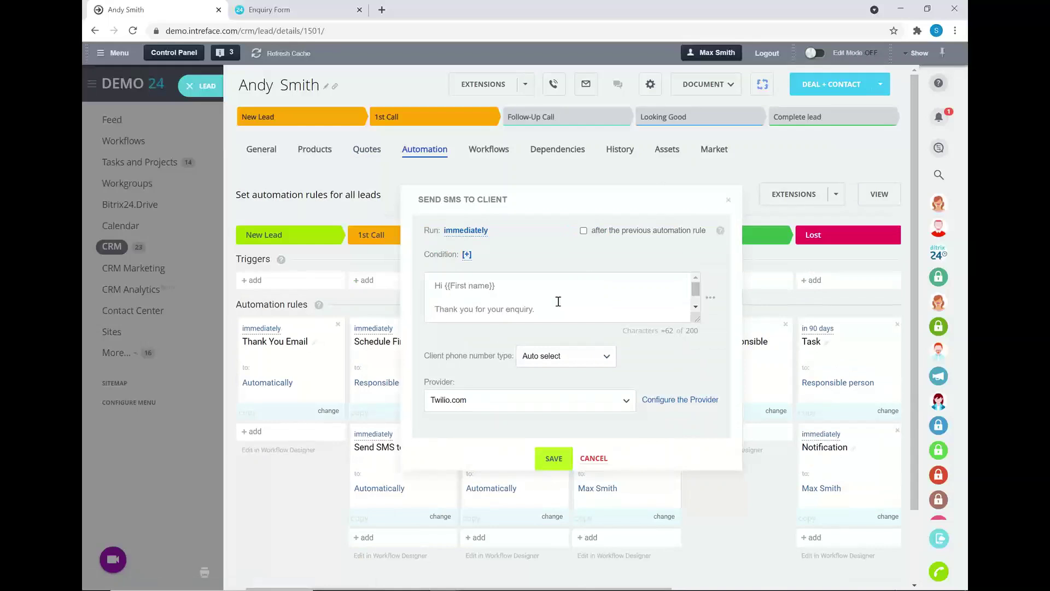
drag(462, 319, 408, 278)
click(586, 313)
click(554, 459)
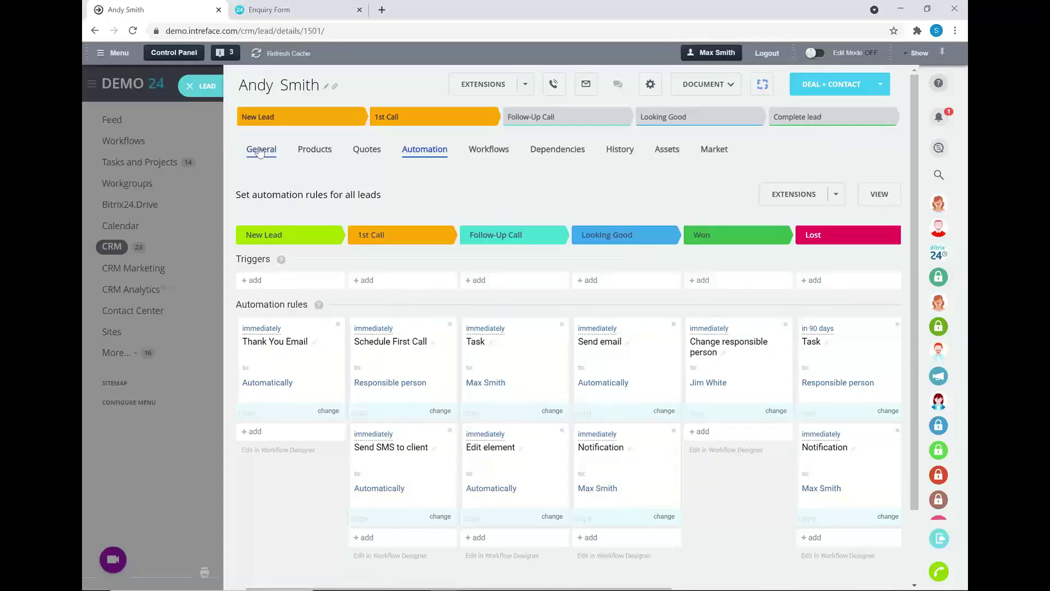
click(261, 151)
Send the lead a two-line SMS greeting them by first name and thanking them for their enquiry.
click(681, 188)
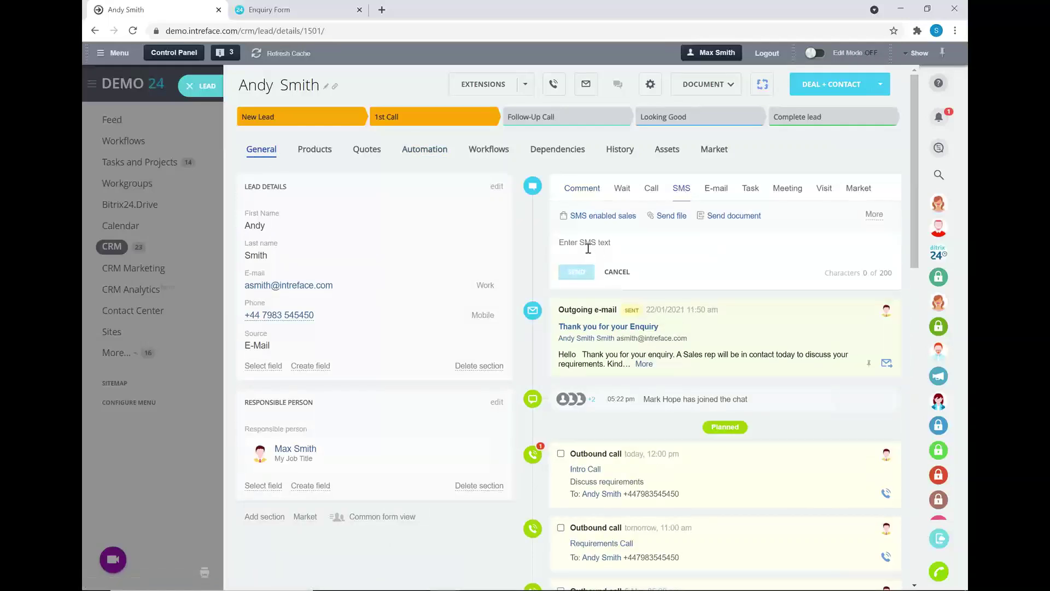
text(Hi)
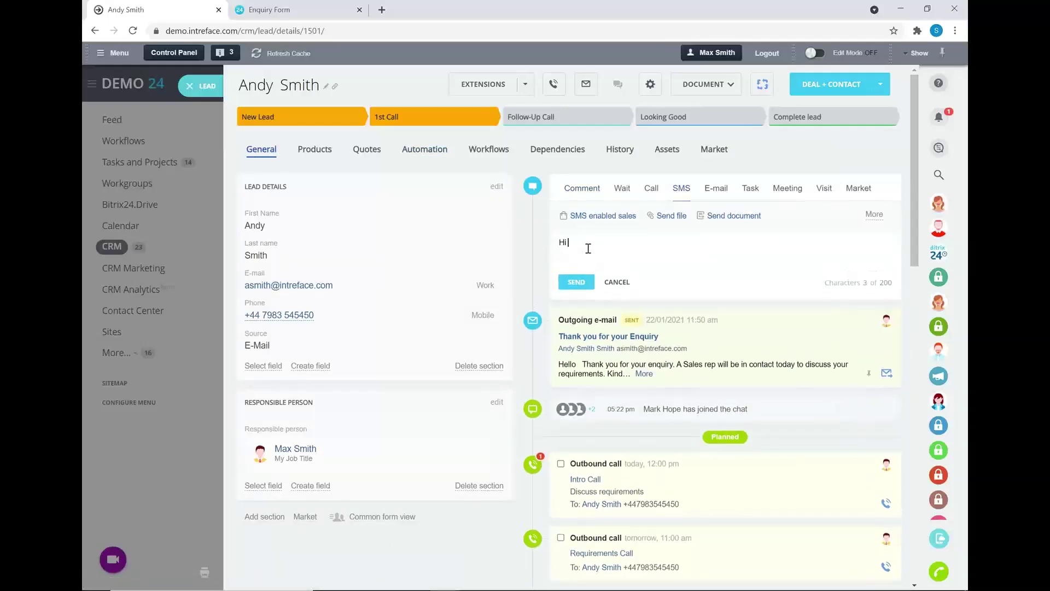
text( Andy)
key(Return)
text(Thansks for )
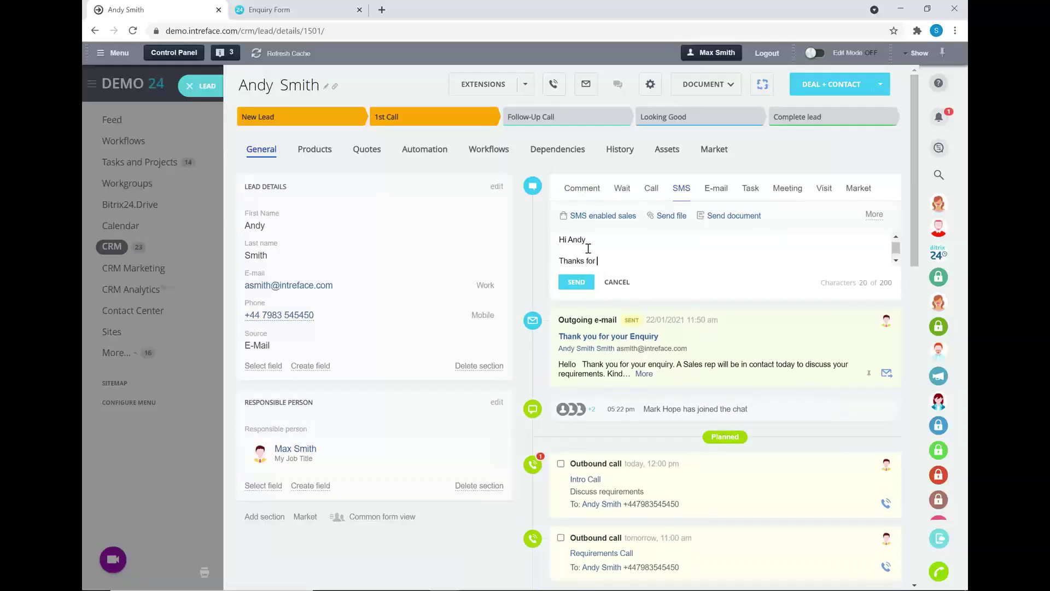
text(your enquiry)
click(578, 282)
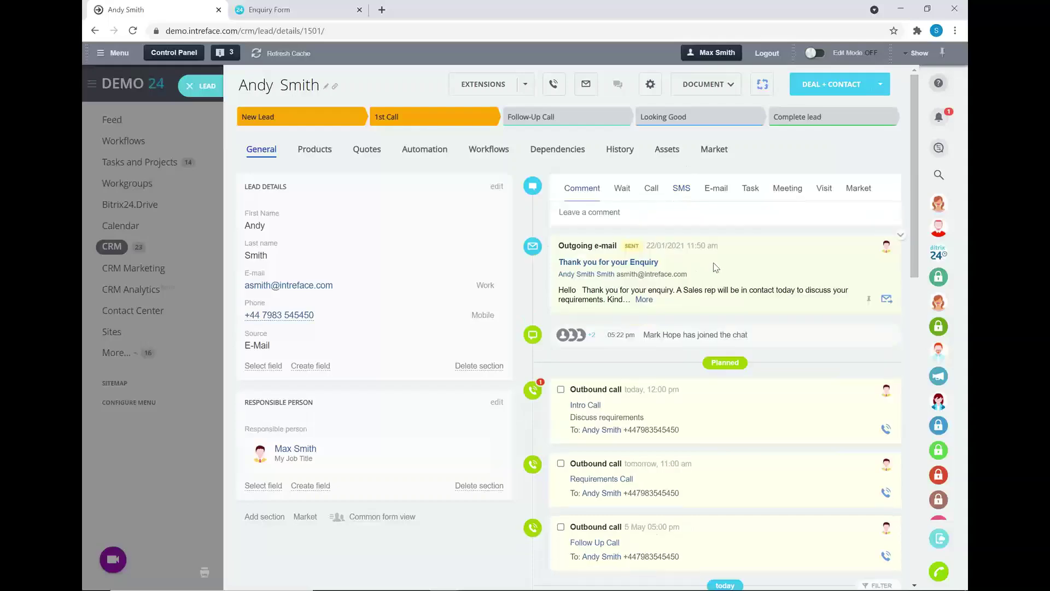
Confirm the new SMS shows as delivered, then close the lead to the Leads list.
scroll(678, 284, down, 6)
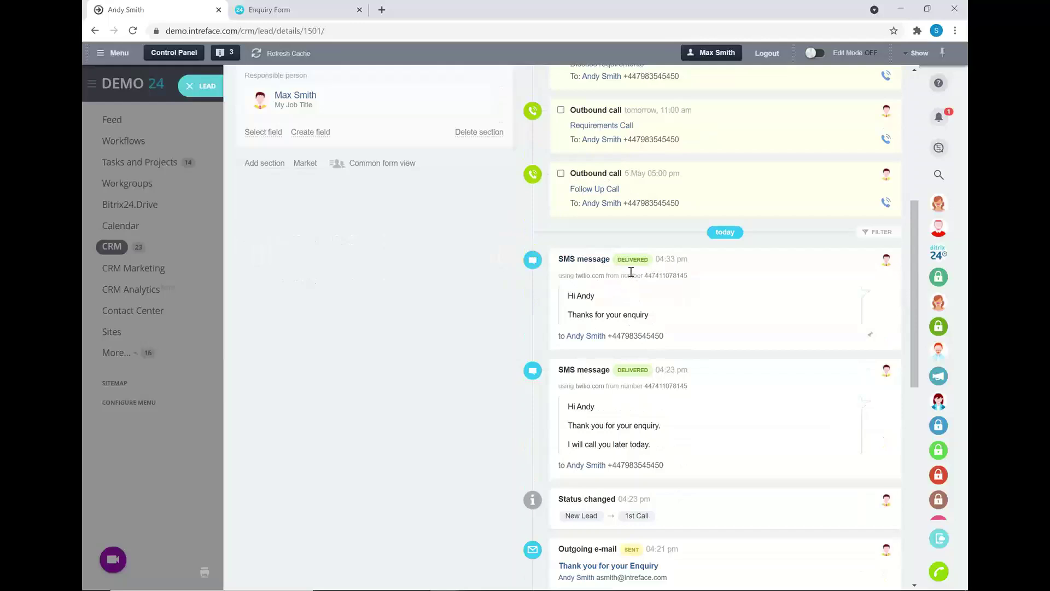
double_click(647, 260)
click(785, 245)
scroll(757, 140, up, 6)
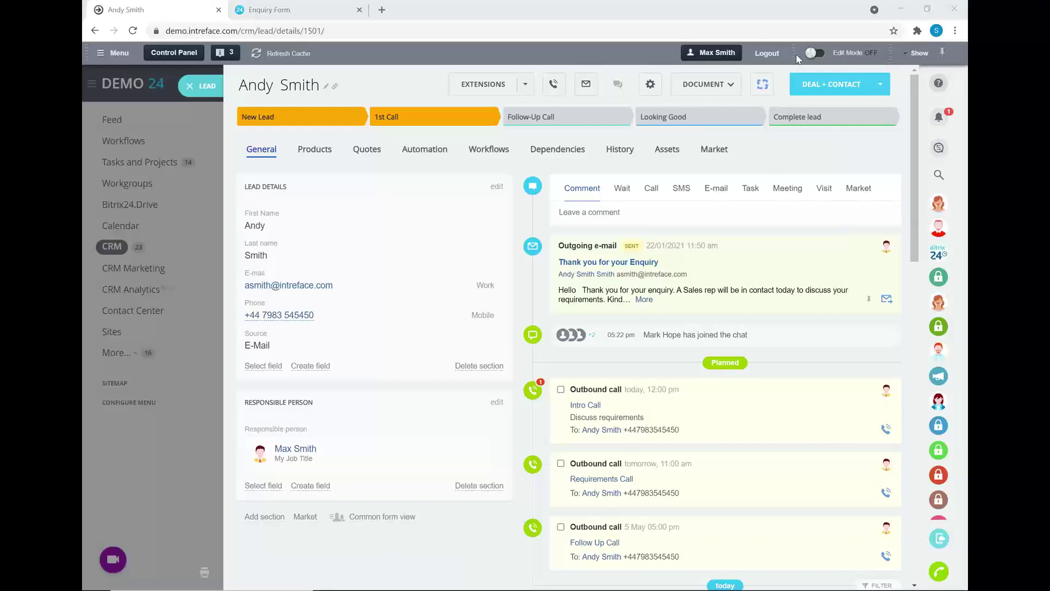
click(191, 87)
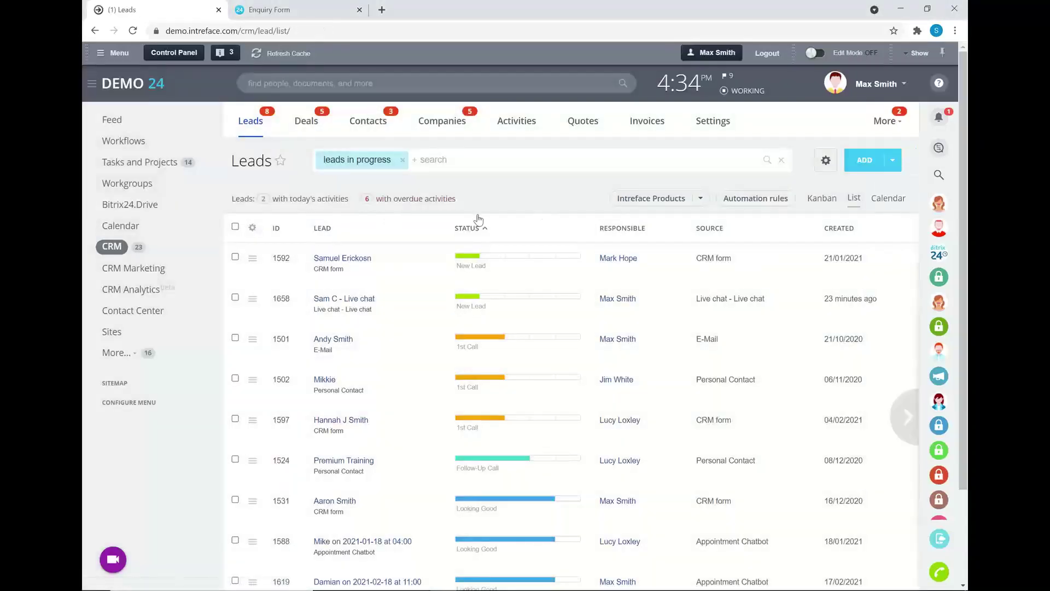
click(907, 417)
click(238, 408)
click(253, 228)
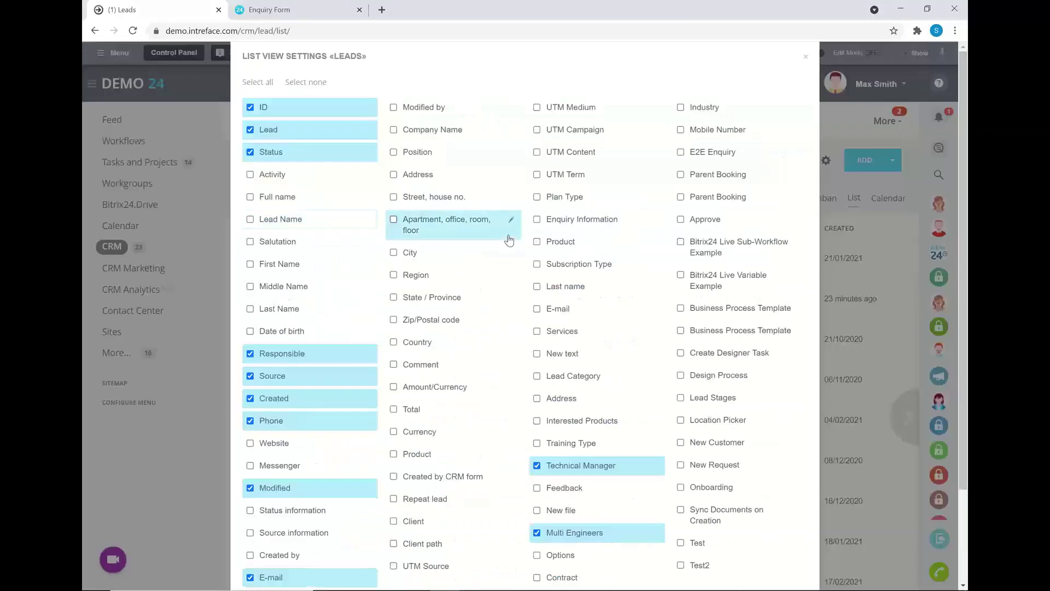
scroll(367, 425, down, 2)
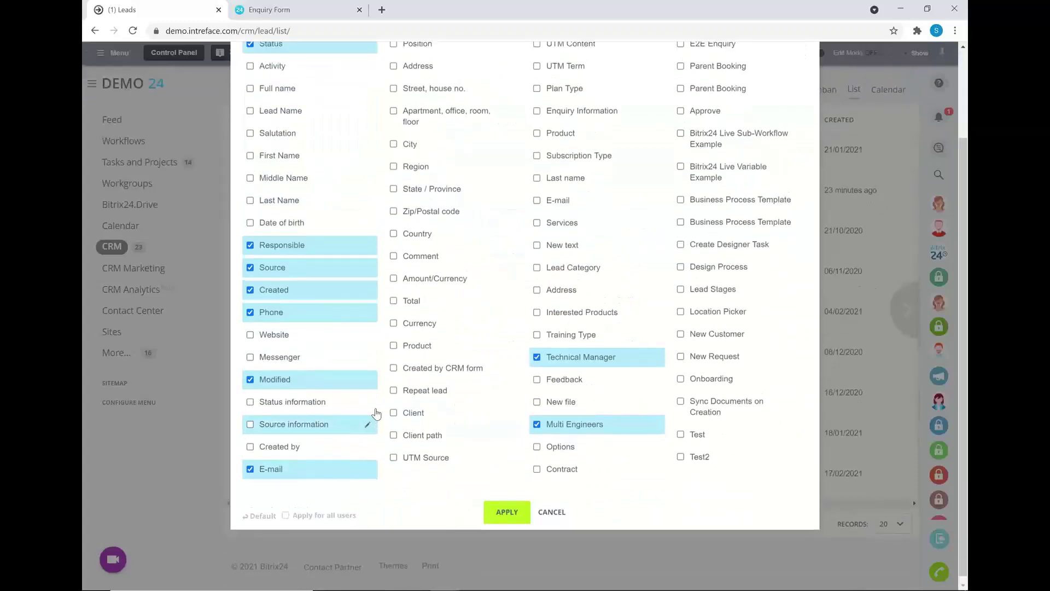
scroll(376, 421, up, 2)
click(805, 61)
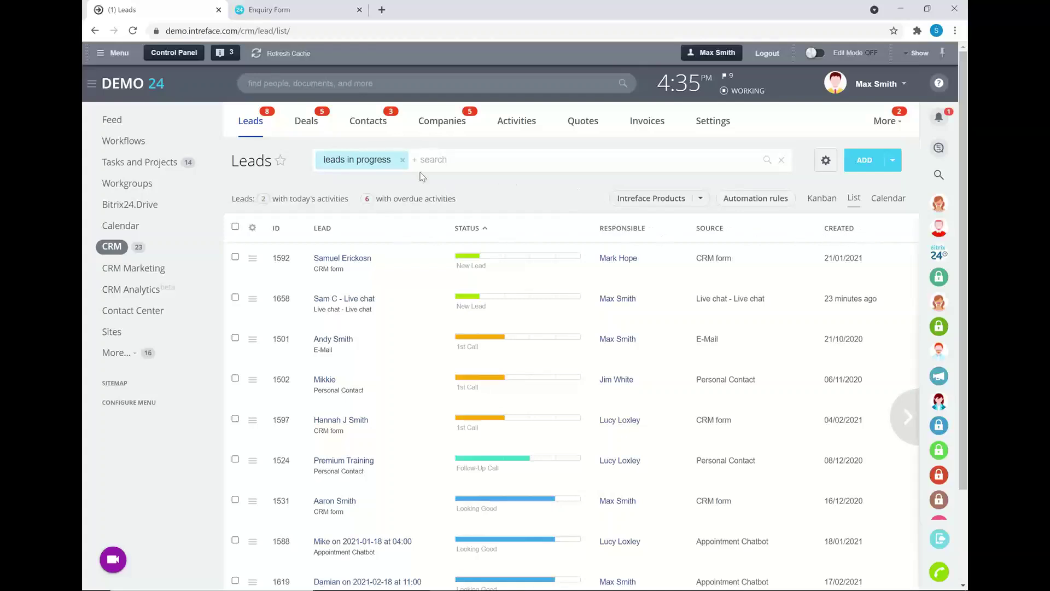
click(382, 159)
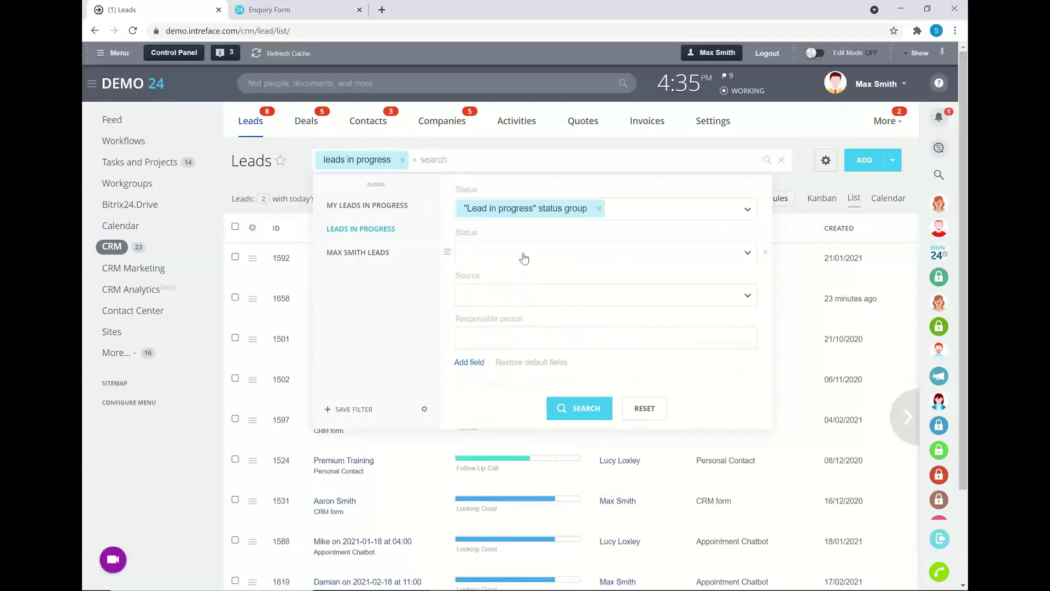
click(523, 253)
click(490, 298)
click(495, 317)
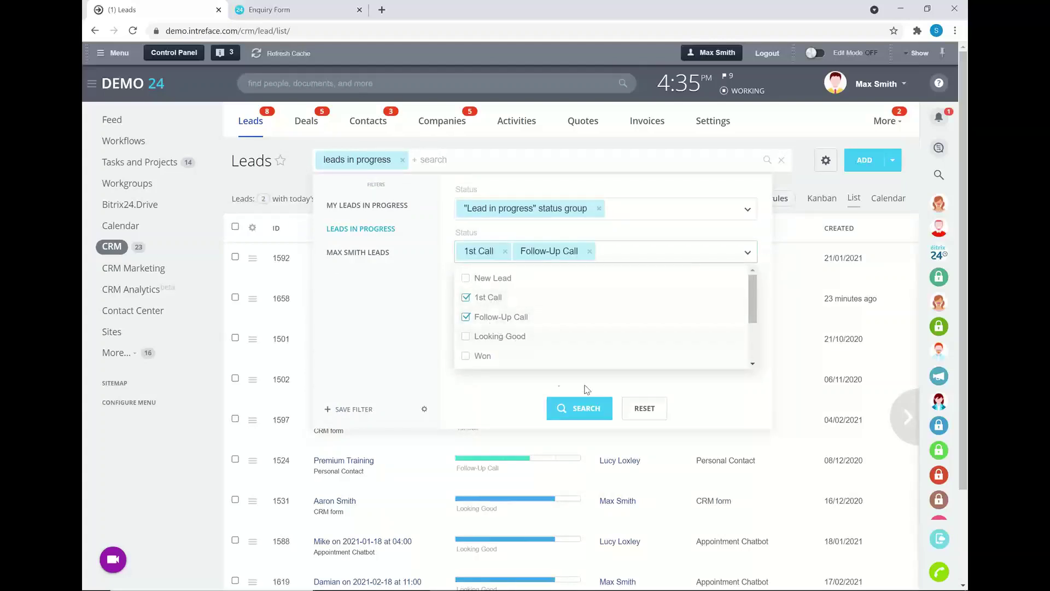
click(519, 390)
click(569, 408)
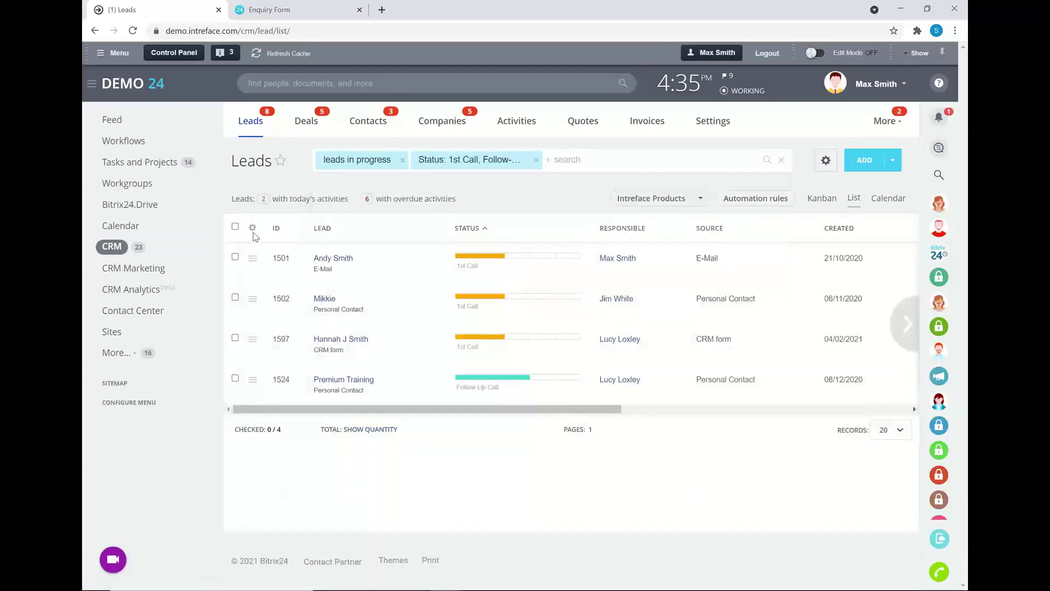
click(826, 160)
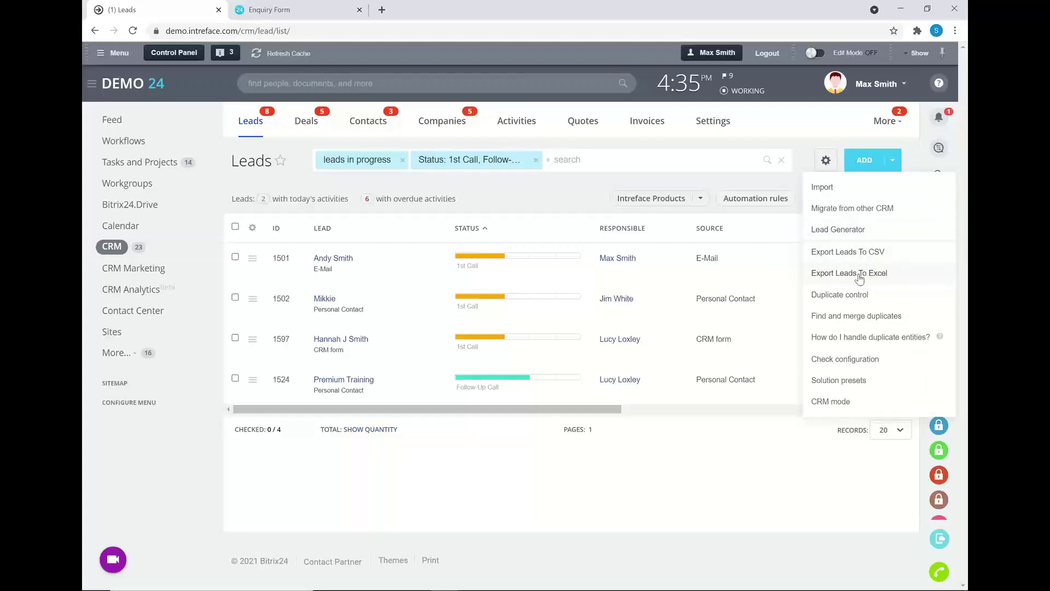
click(706, 428)
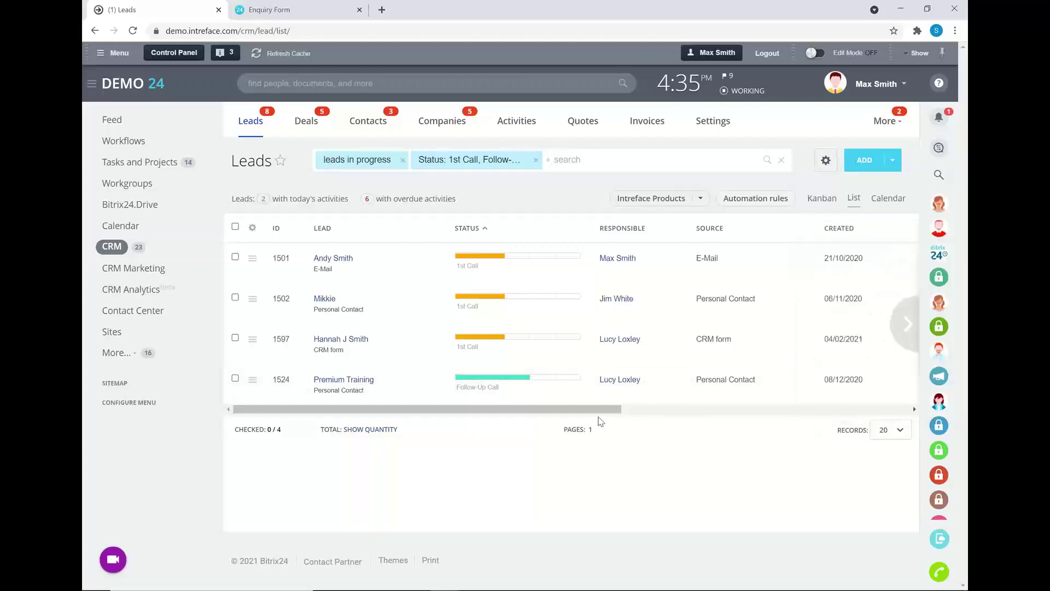
drag(590, 411, 542, 409)
click(536, 160)
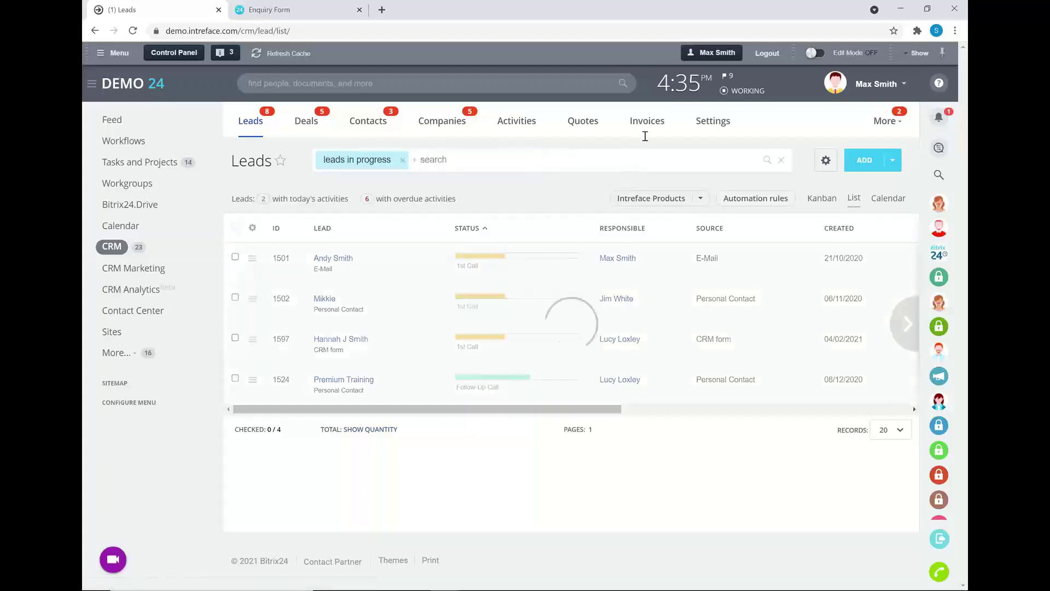
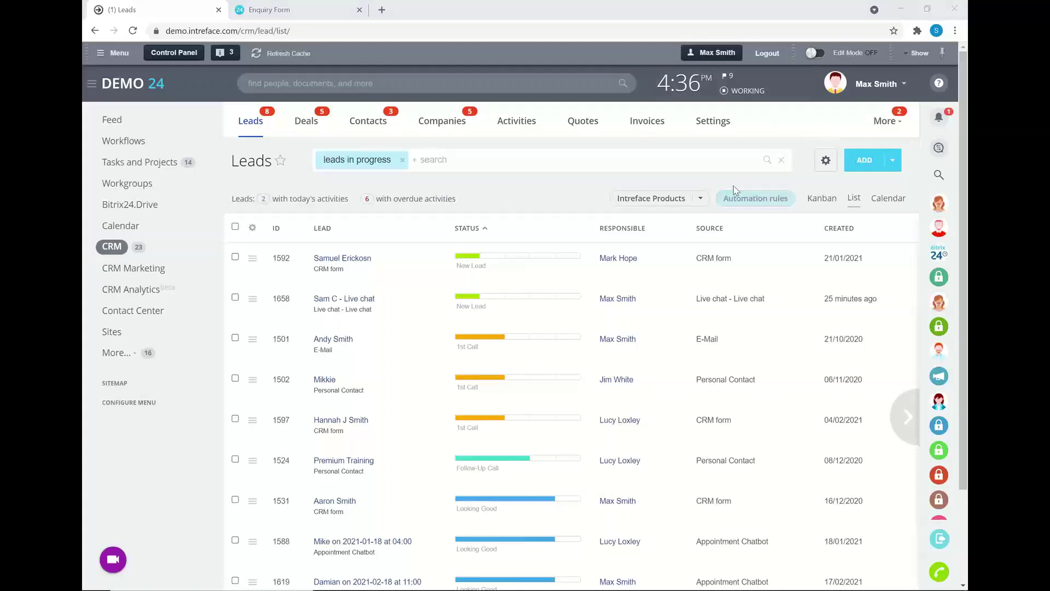
Return to the Bitrix24 browser window and show the activity feed.
key(alt+Tab)
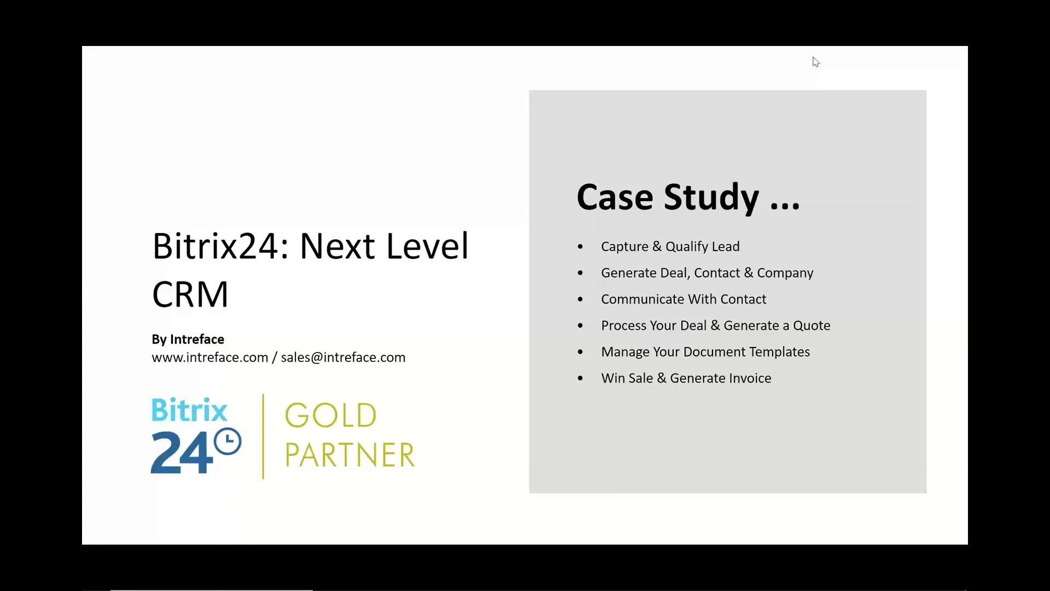
key(alt+Tab)
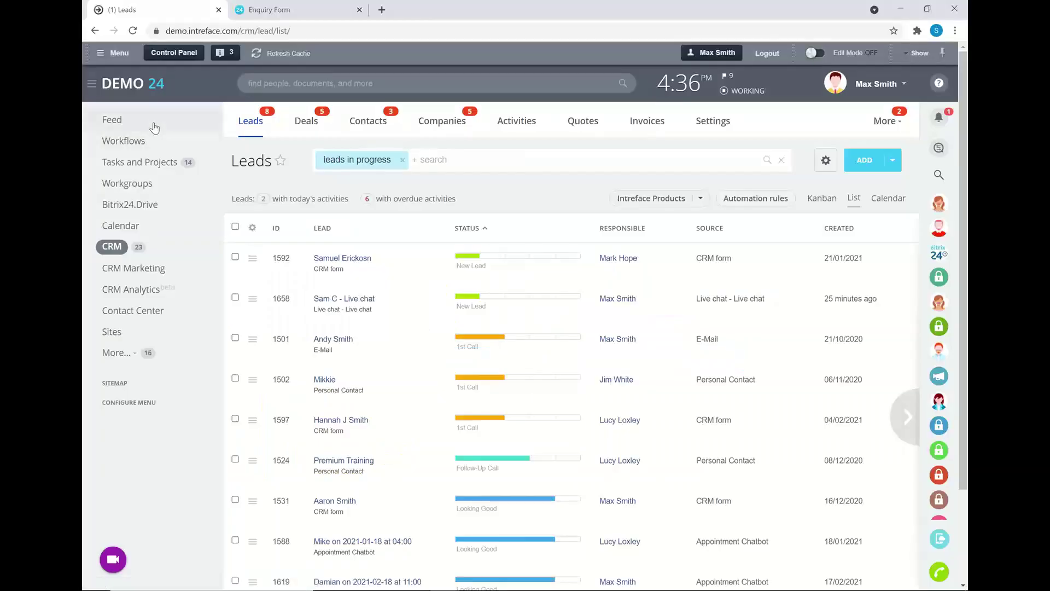
click(153, 126)
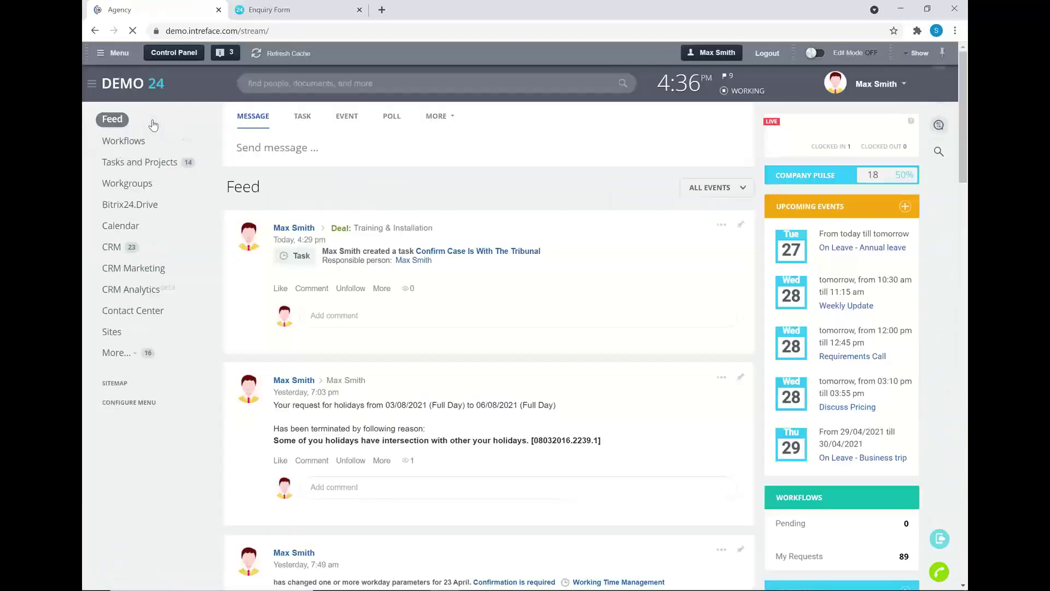
Submit the filled-in Enquiry Form, then go back to the Agency portal tab.
click(316, 10)
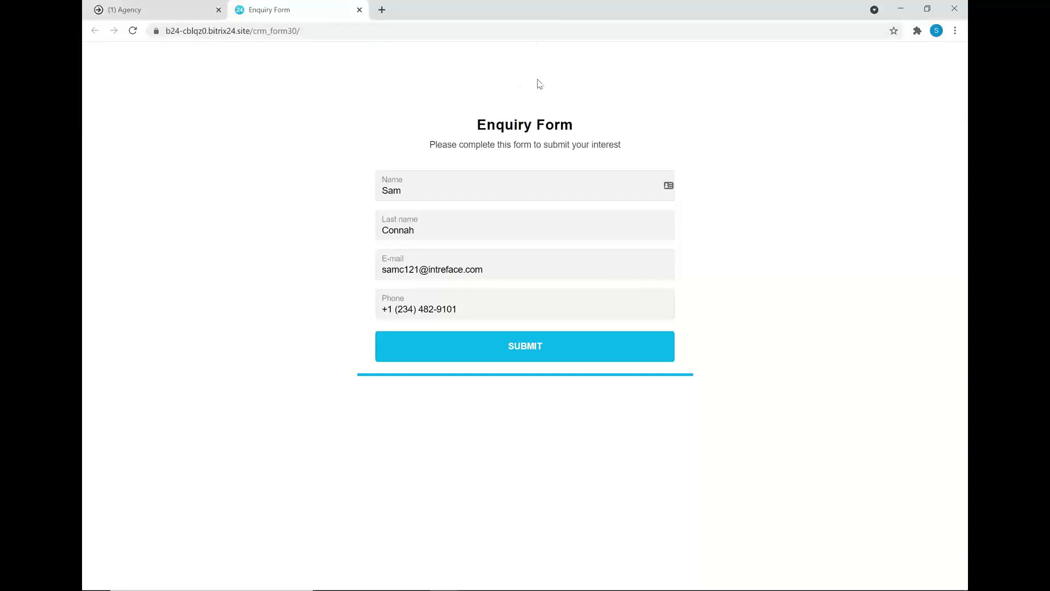
click(526, 354)
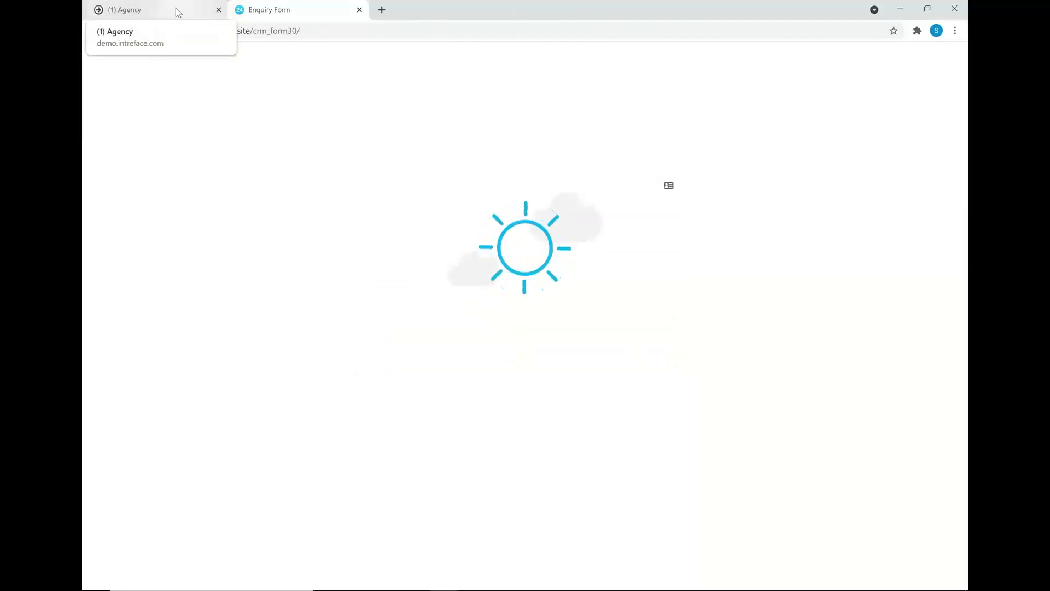
click(175, 8)
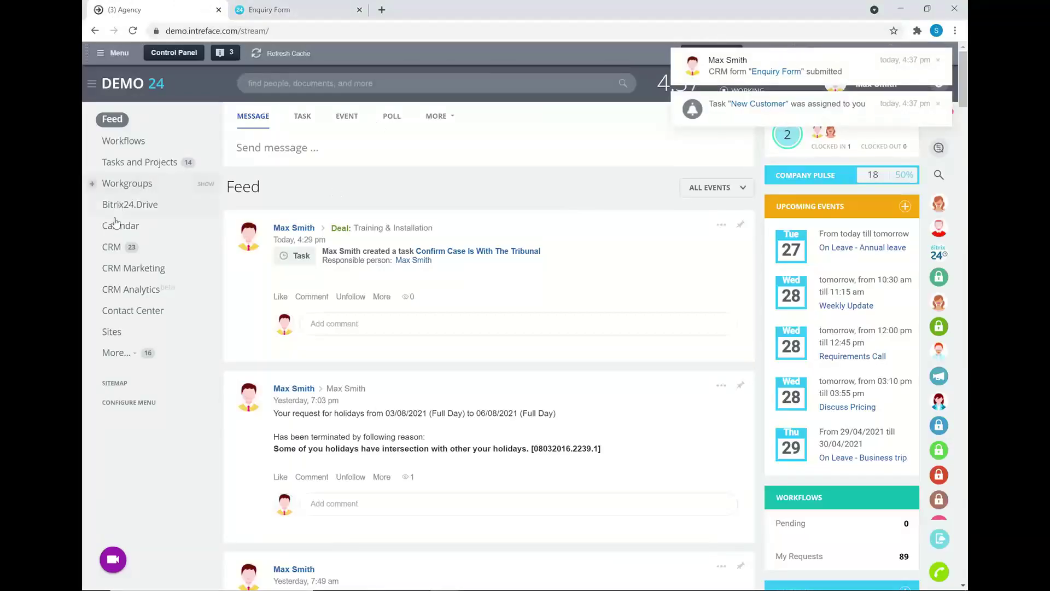
In CRM, open the new lead 1659 'Complete CRM form Enquiry Form'.
click(122, 241)
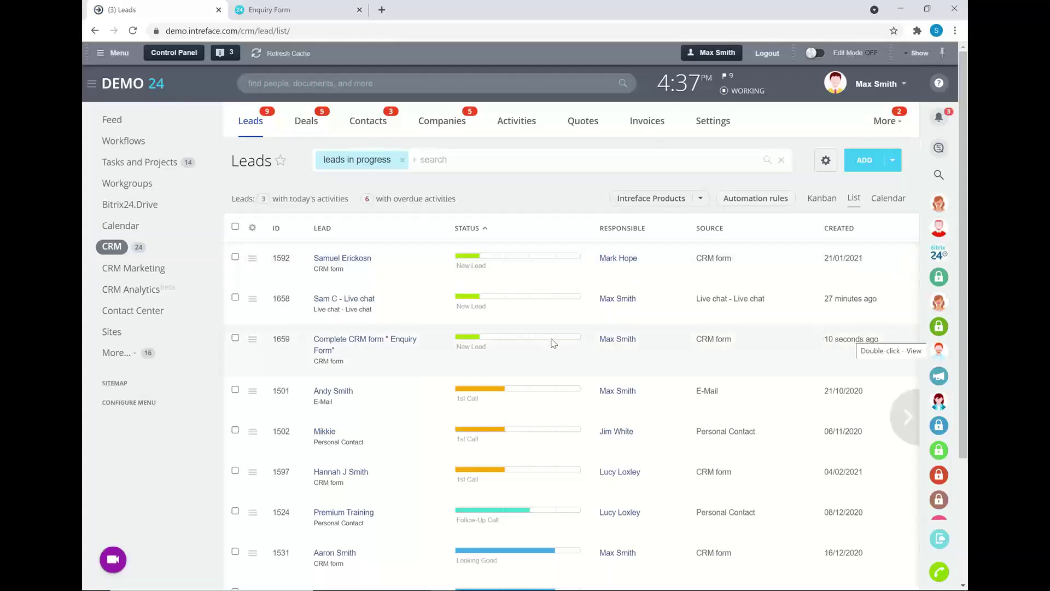
click(376, 345)
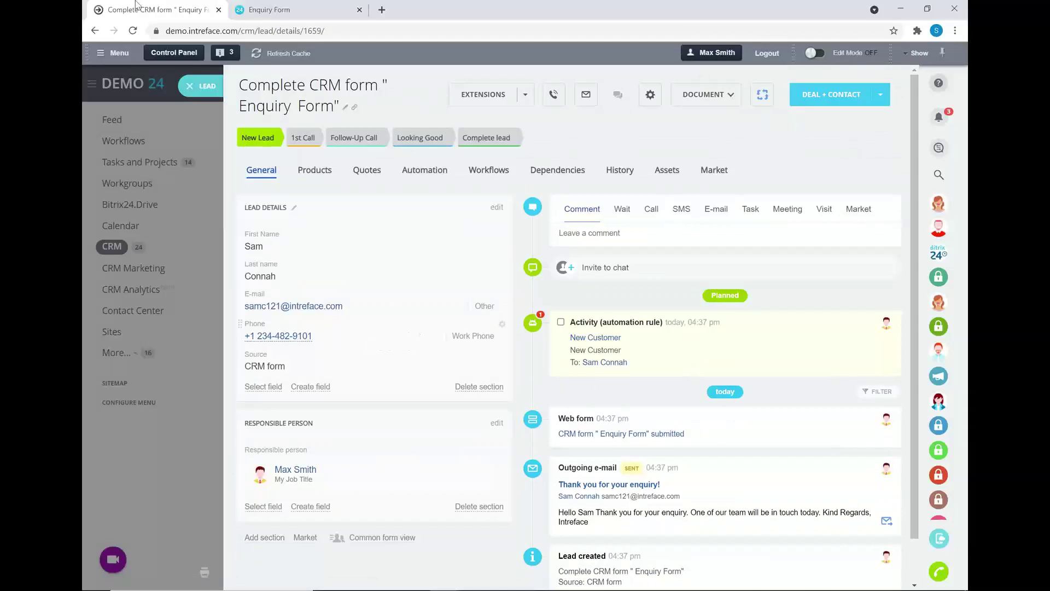
Reload the lead full-page and scroll through its timeline.
click(133, 30)
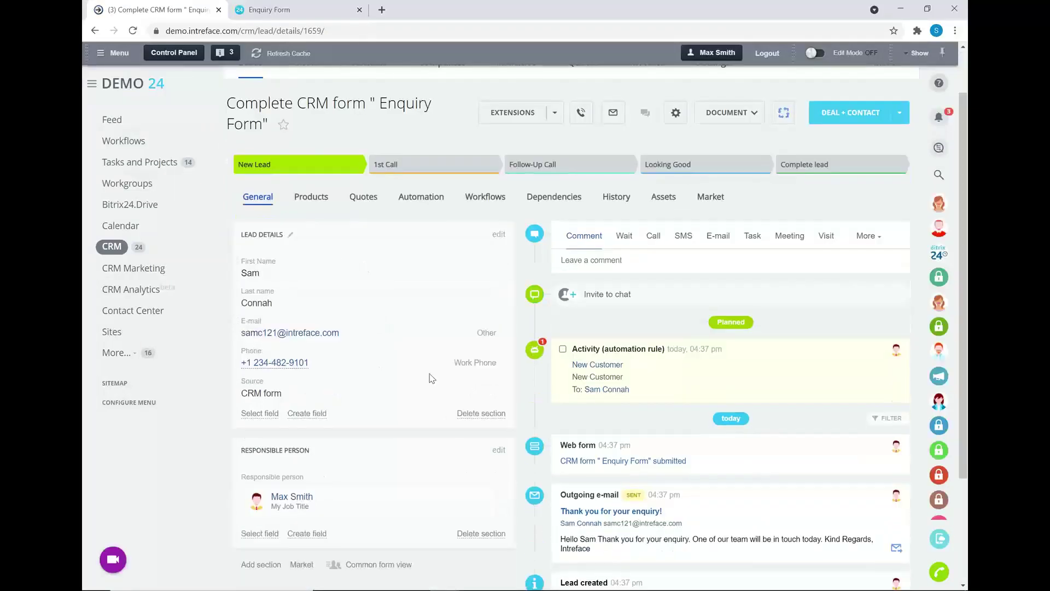
scroll(593, 438, down, 2)
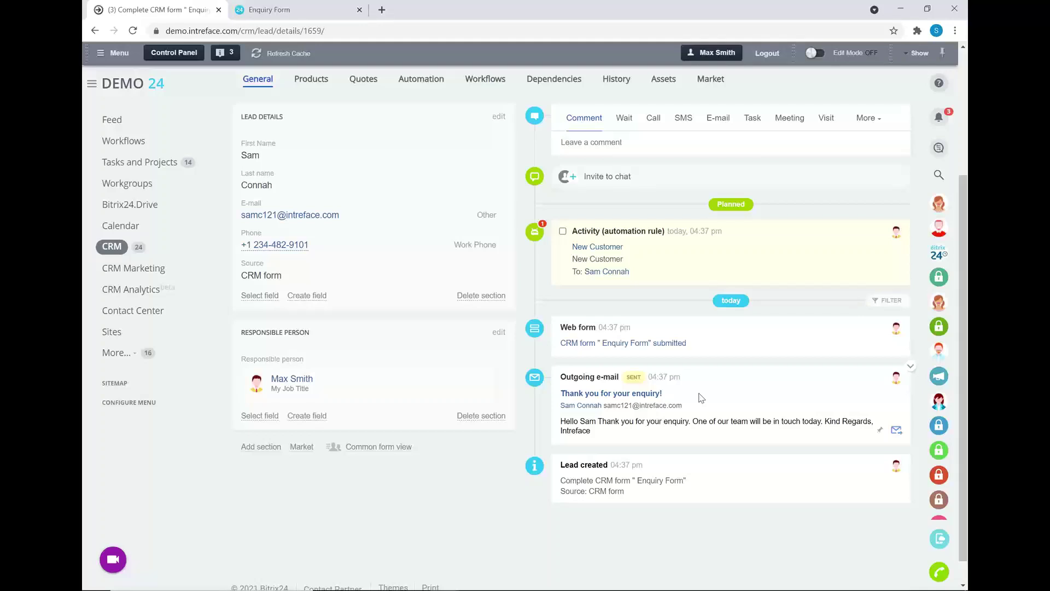
Complete the New Customer activity and move the lead to the 1st Call stage.
click(564, 232)
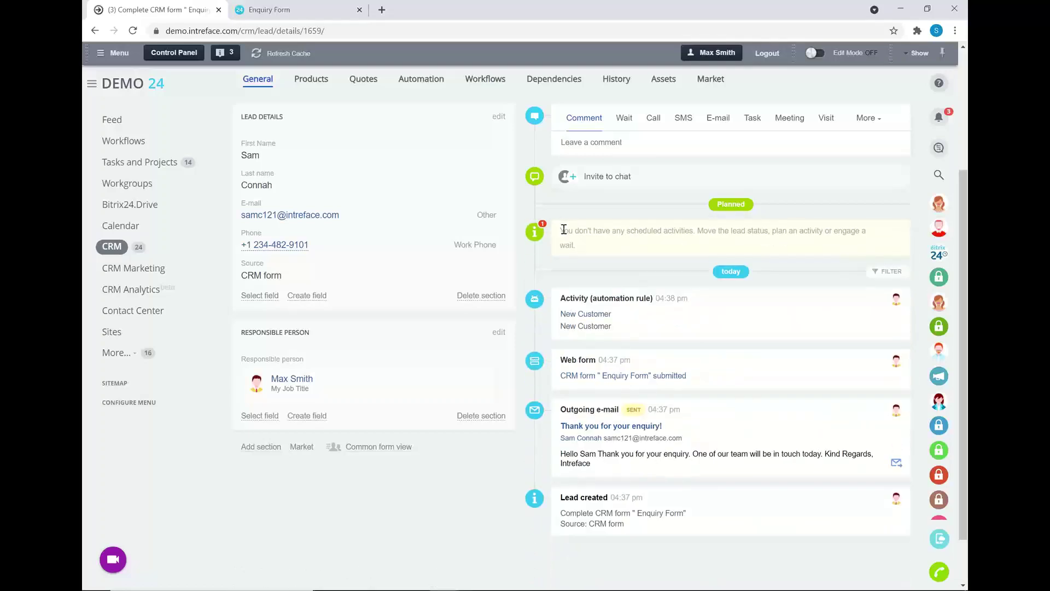
scroll(563, 230, up, 1)
click(442, 109)
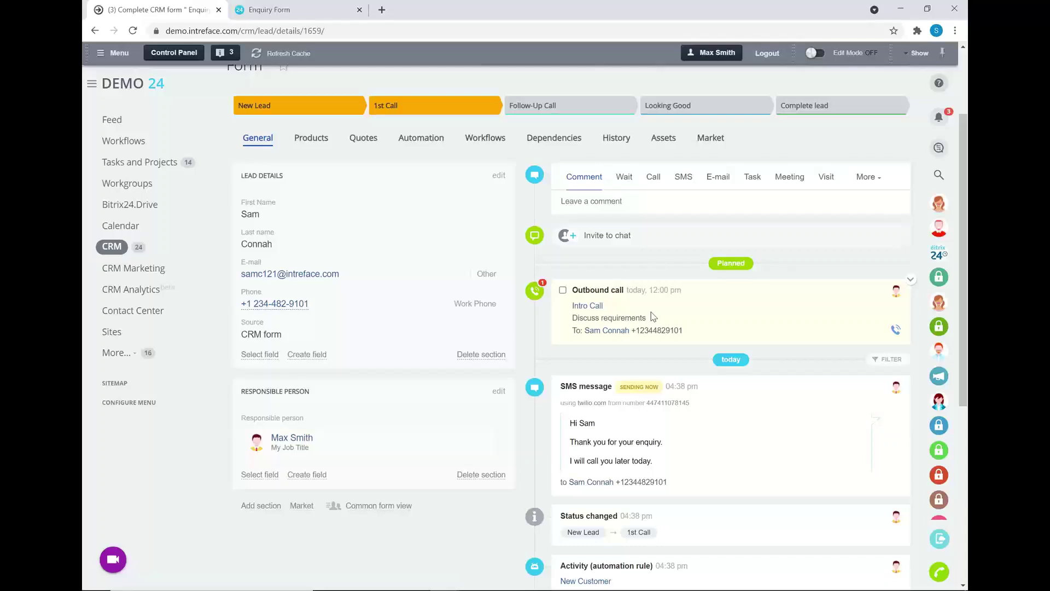
Comment on the lead that the contact is interested in a license.
click(651, 198)
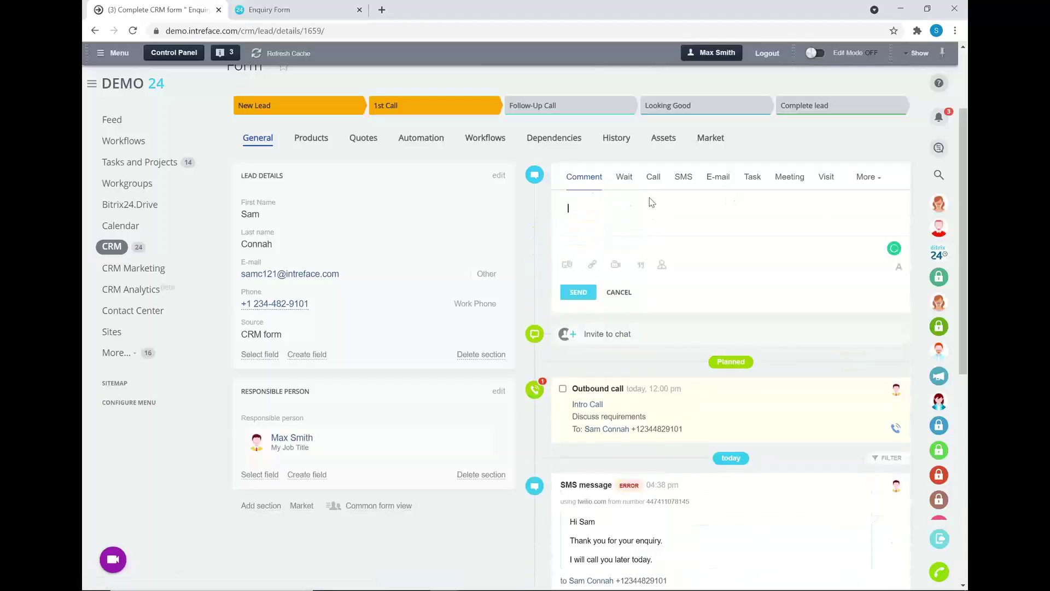
text(Hi)
key(BackSpace)
key(BackSpace)
text(Sam is int)
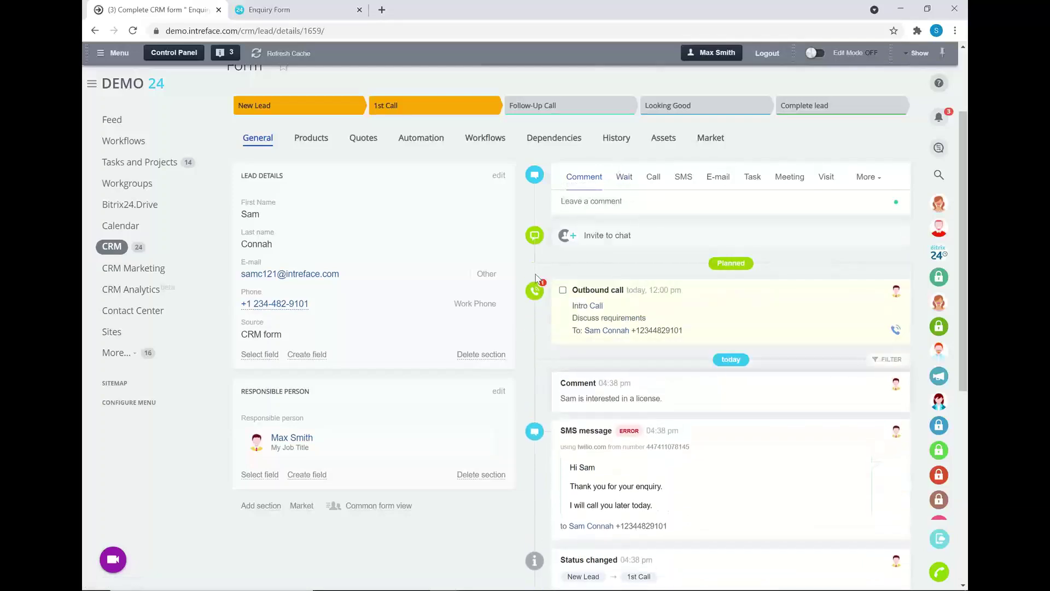
Advance the lead to Follow-Up Call and complete the Check Back In task.
click(582, 111)
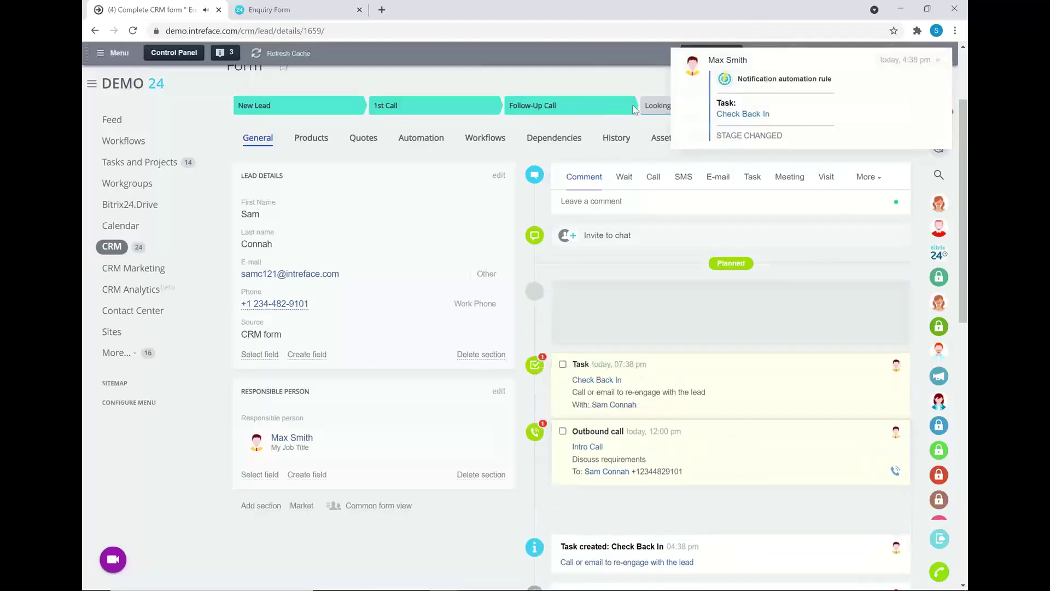
click(564, 291)
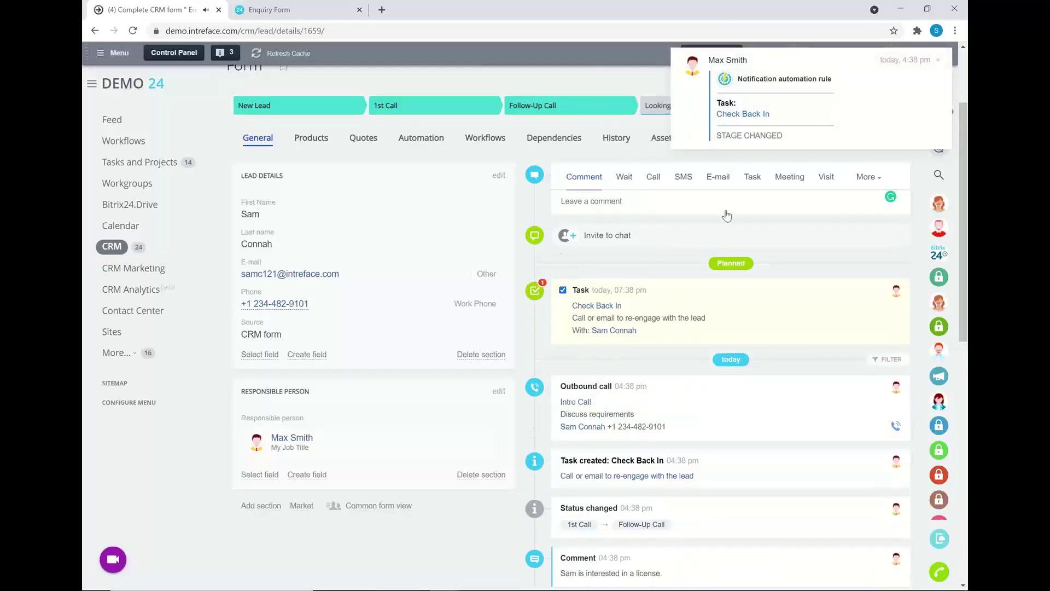
click(311, 138)
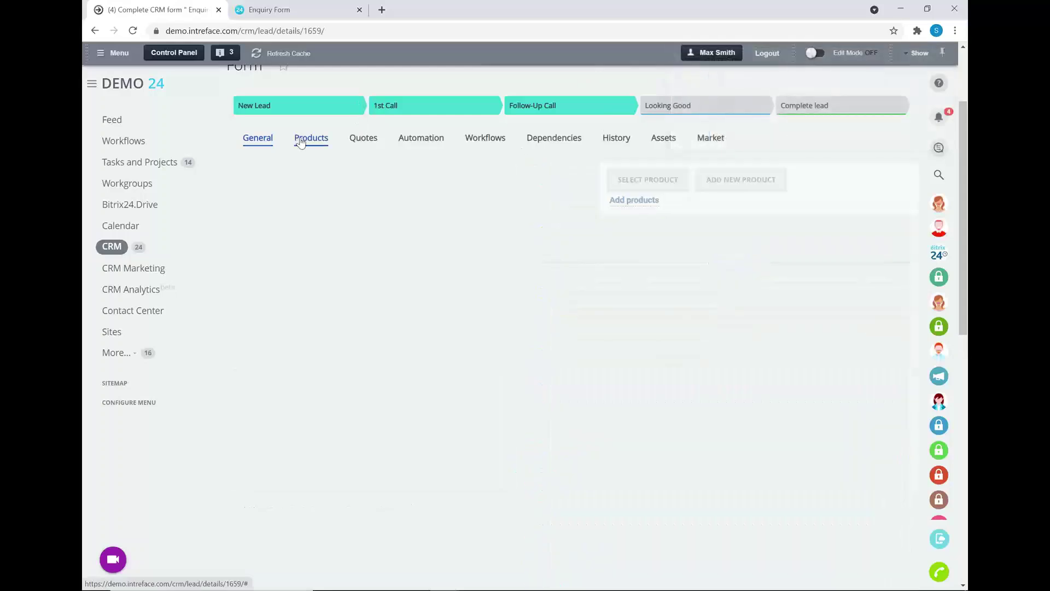
Pick 90 Day Subscription ($450) from the product catalogue and save the lead.
click(286, 303)
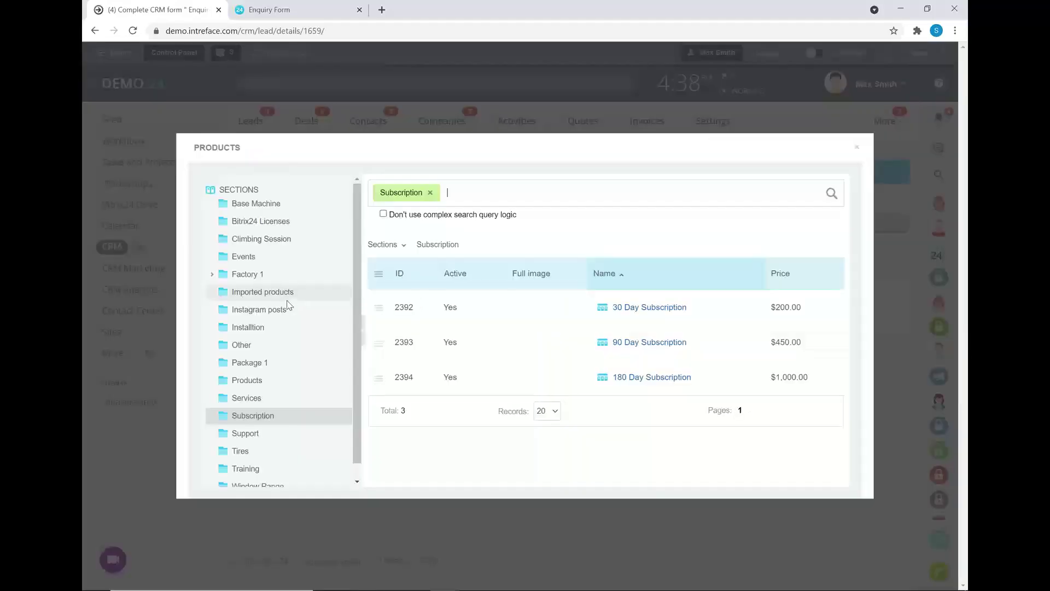
click(378, 343)
click(404, 362)
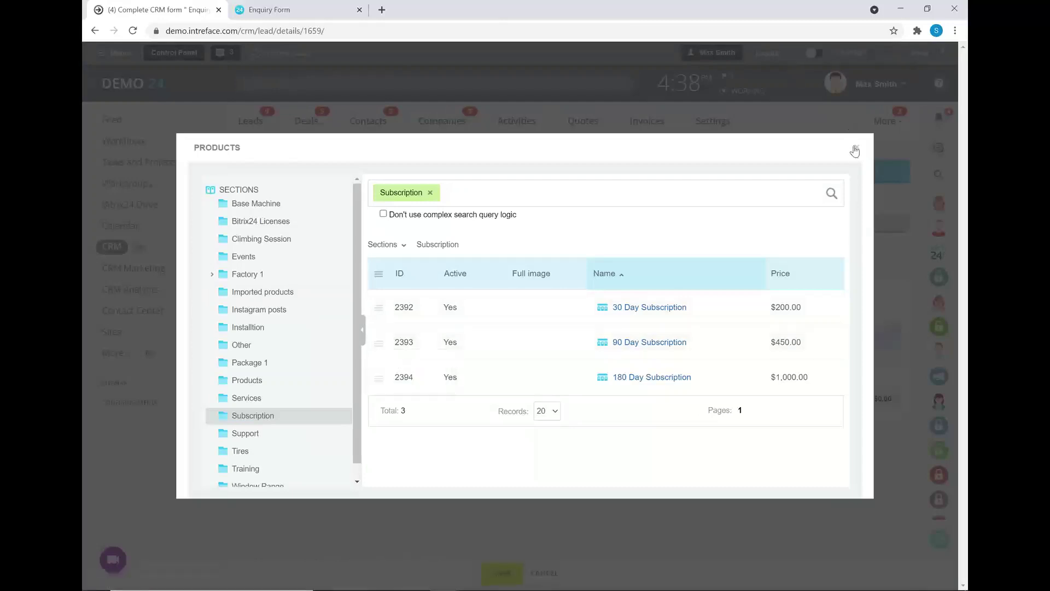
click(856, 147)
click(514, 575)
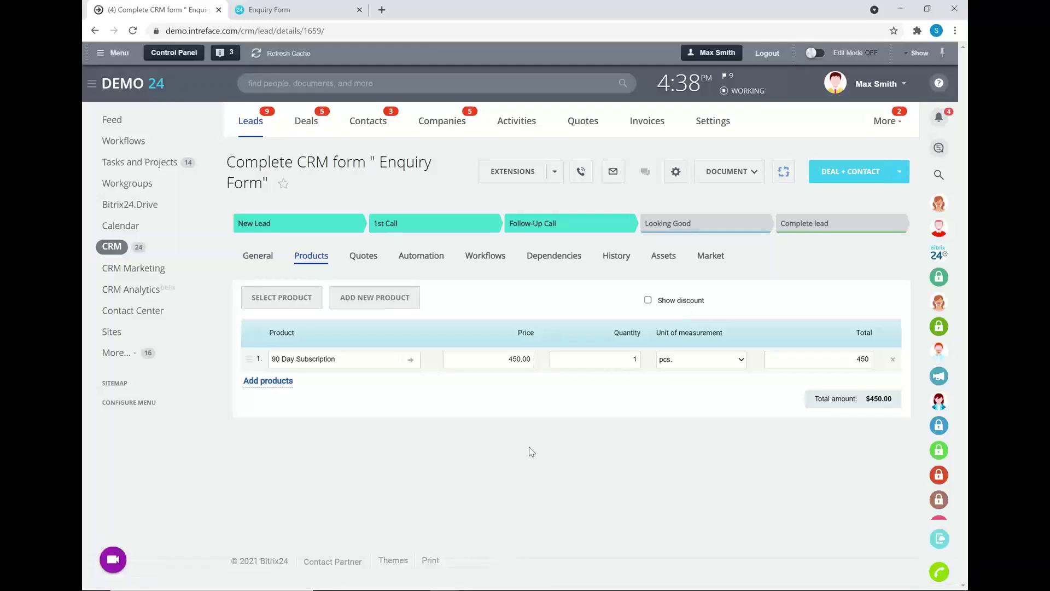
click(258, 256)
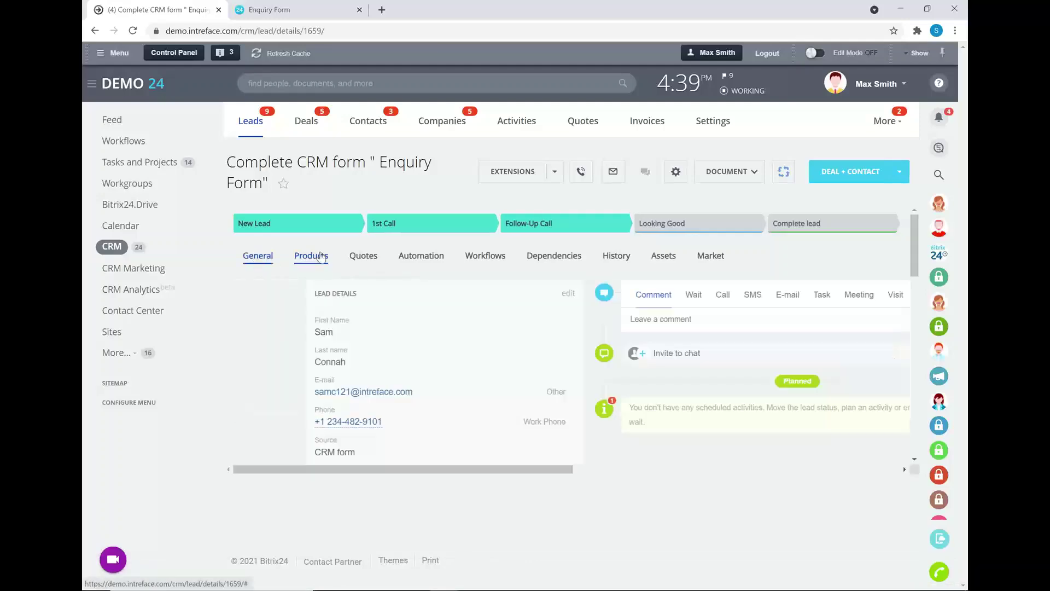
Plan a 'Discuss Pricing Options' meeting with the lead for 30 April 2021.
scroll(687, 437, down, 4)
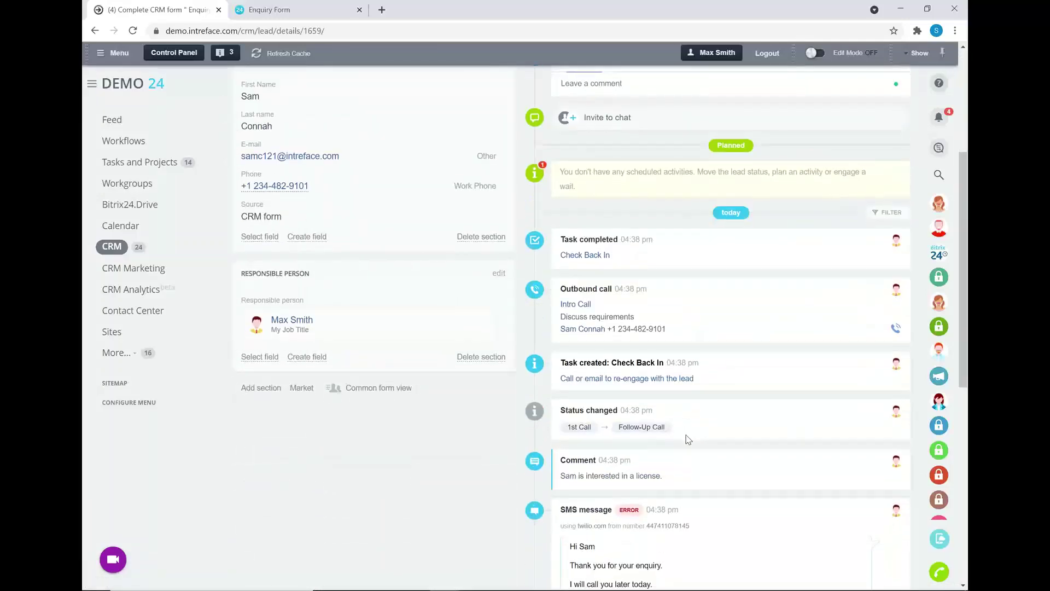
scroll(682, 435, up, 4)
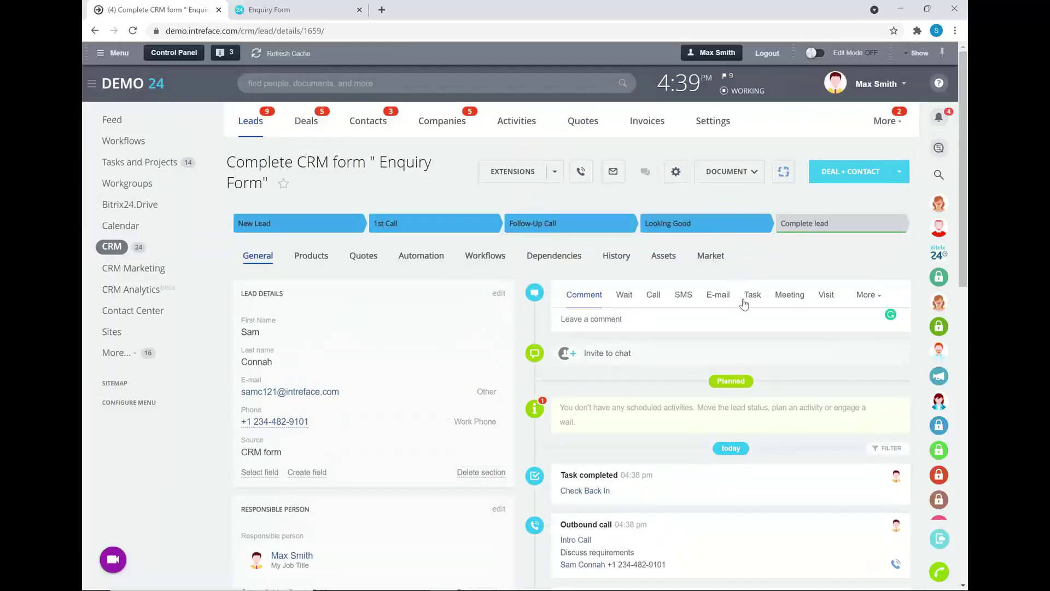
click(791, 296)
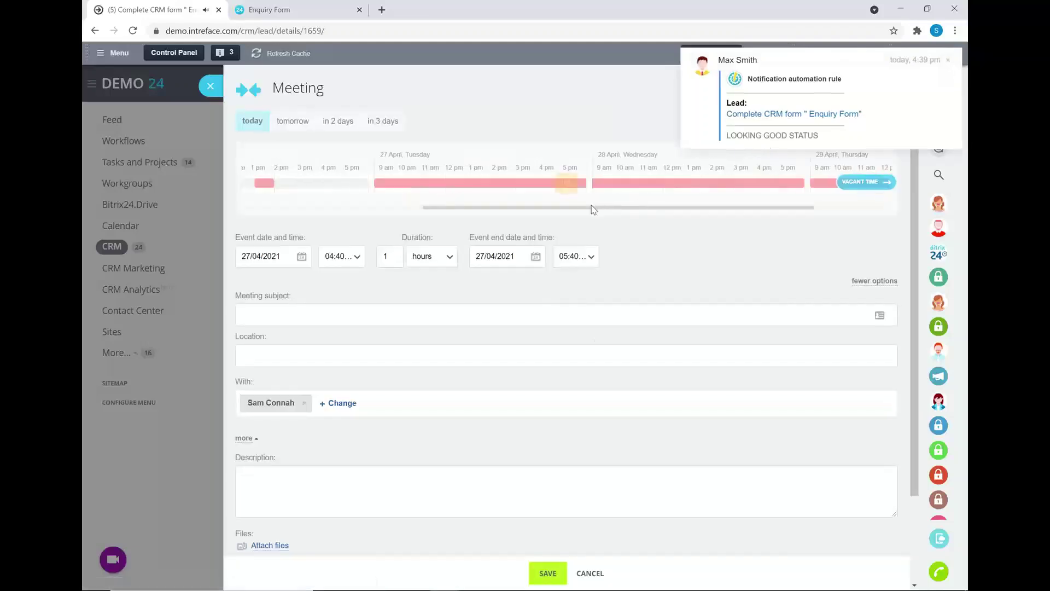
click(301, 256)
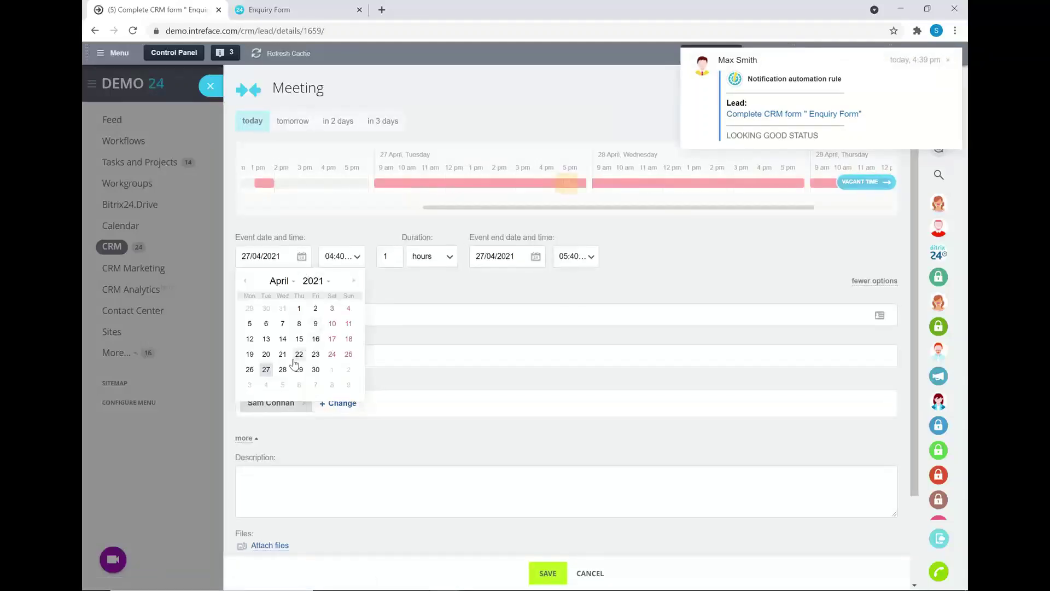
click(315, 370)
click(352, 313)
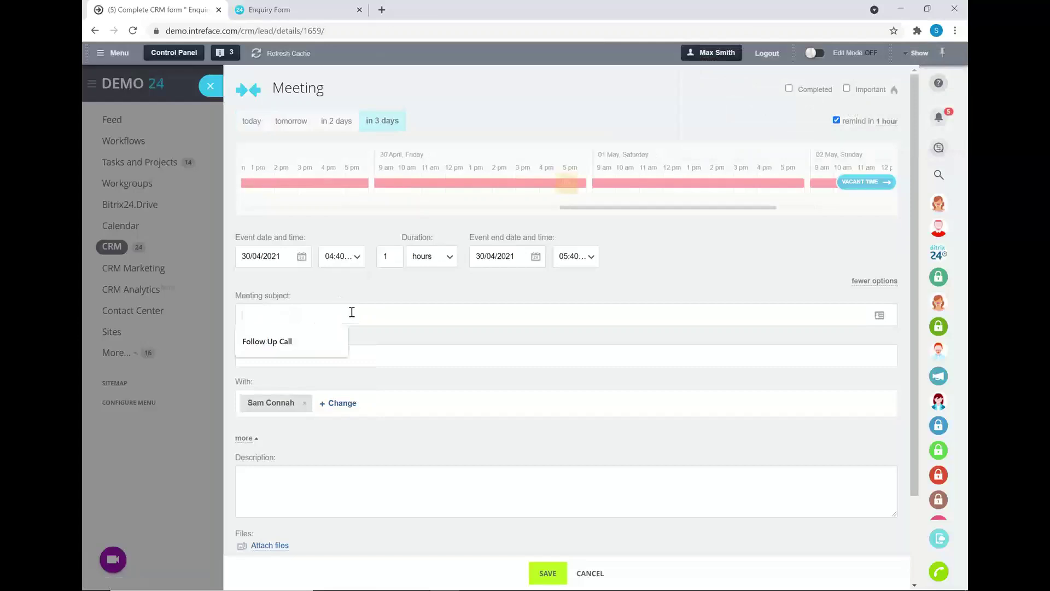
text(Discuss Pricing Options)
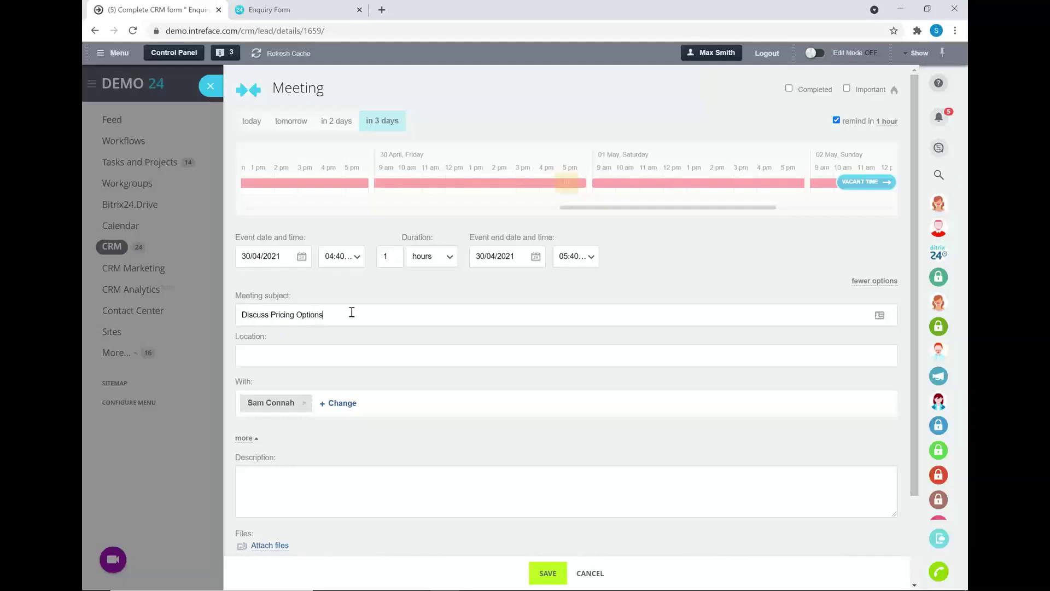
key(Return)
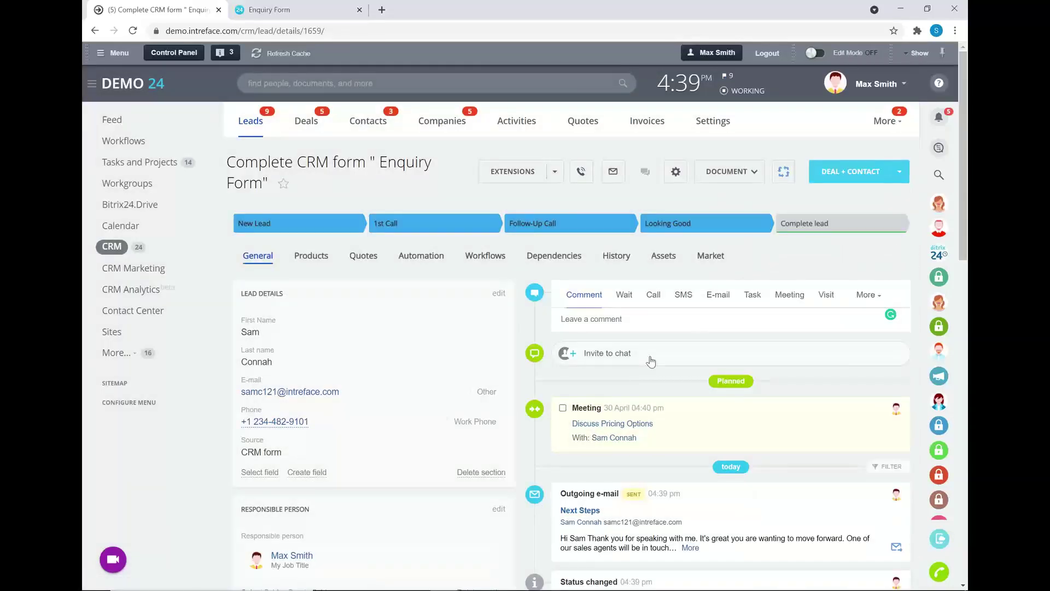
Review the lead's history log, then return to its General details and timeline.
click(608, 260)
scroll(569, 276, down, 3)
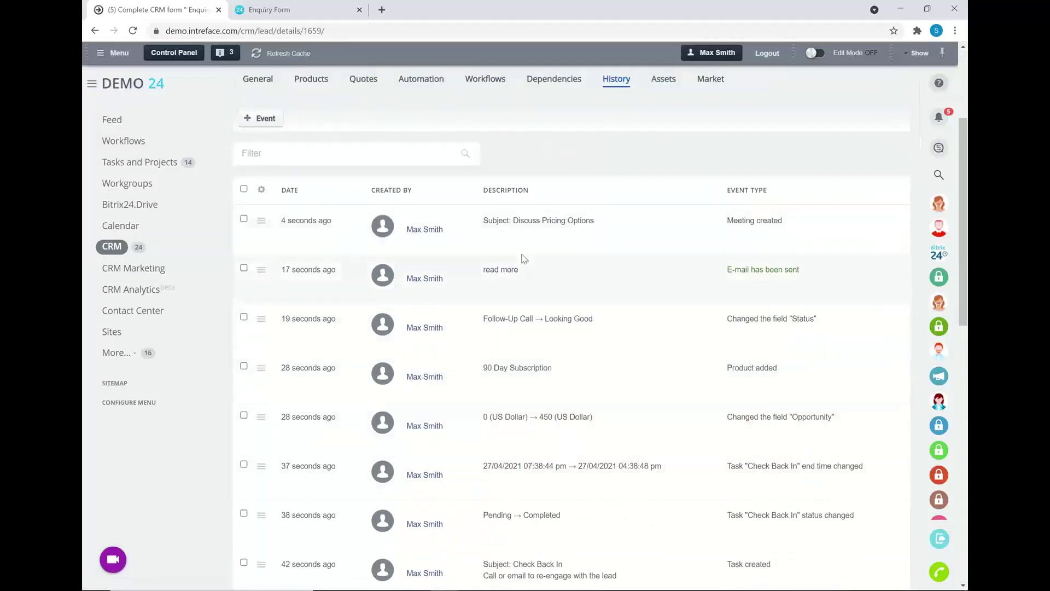
scroll(604, 372, down, 1)
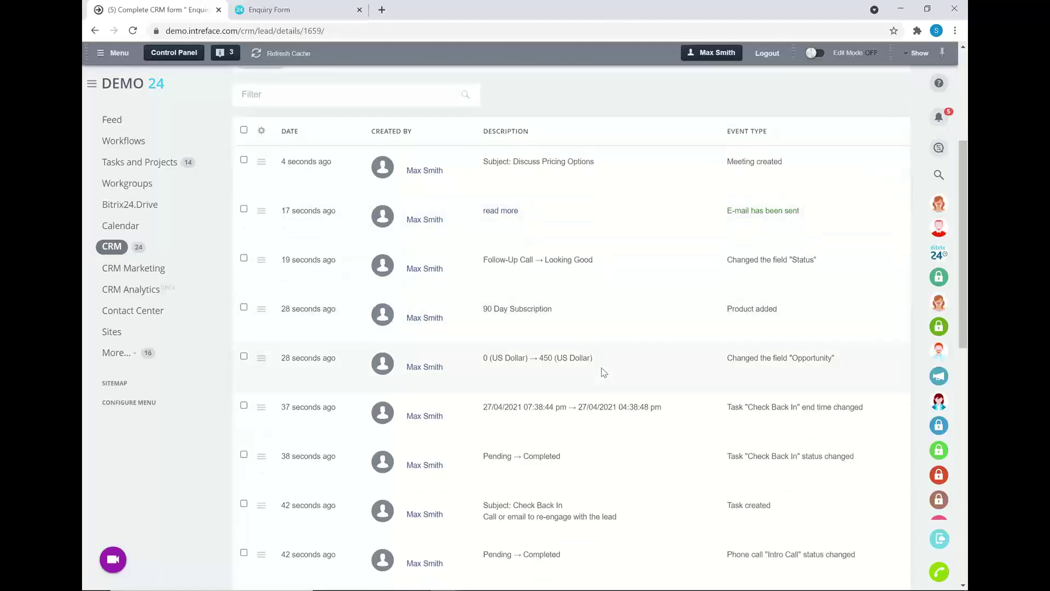
scroll(602, 369, down, 3)
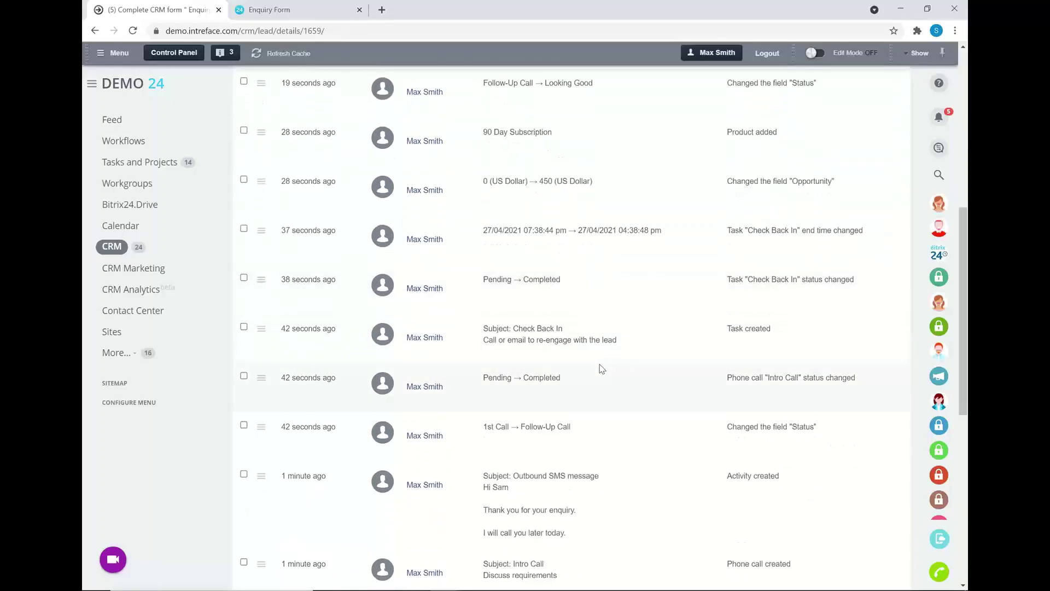
scroll(601, 368, up, 6)
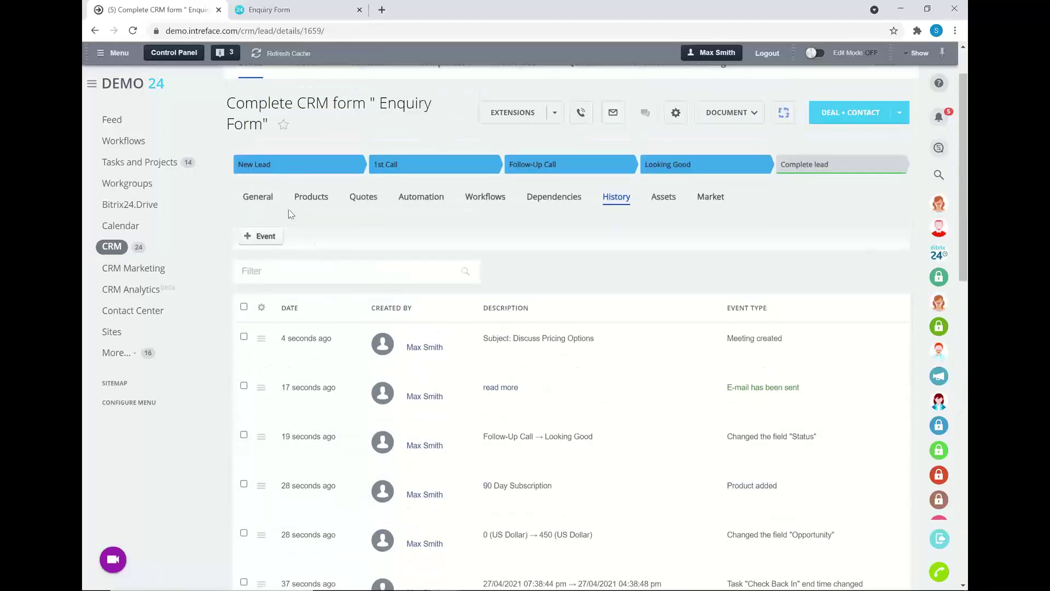
click(265, 200)
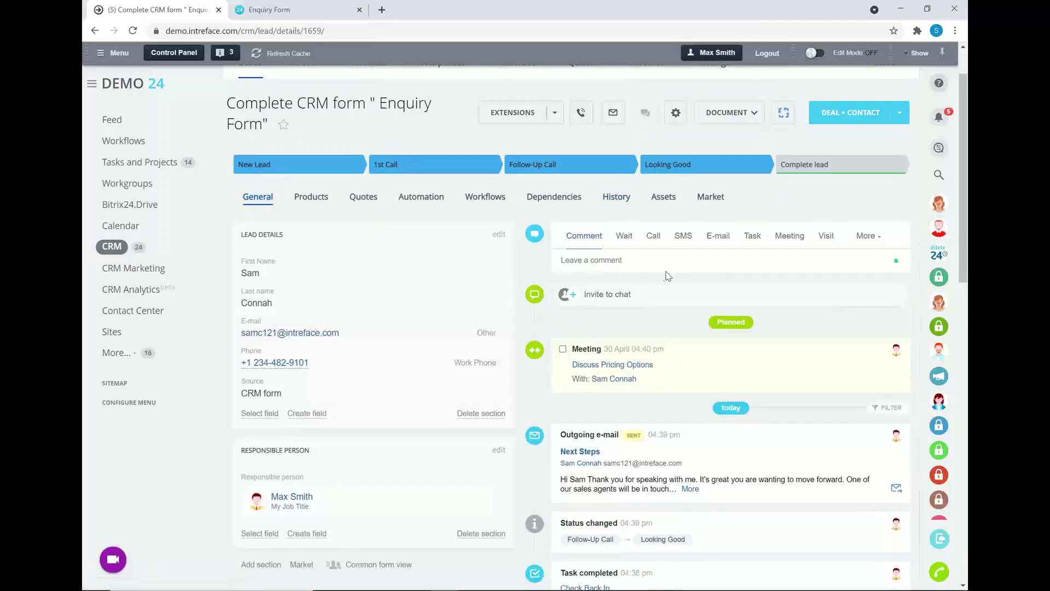
Complete the lead by generating a Deal + Contact in the UK Office pipeline.
click(807, 164)
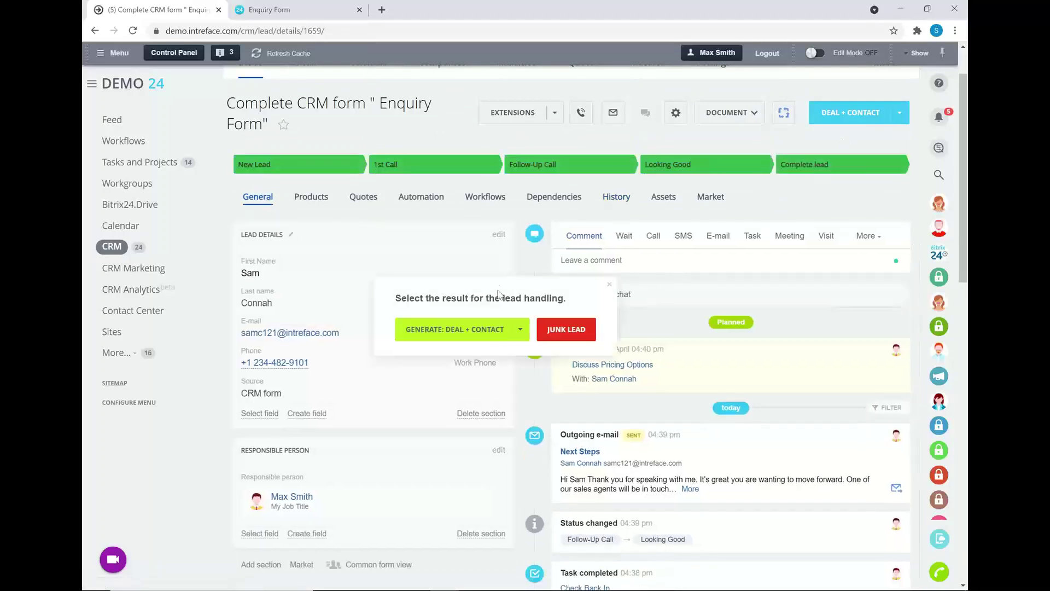
click(491, 332)
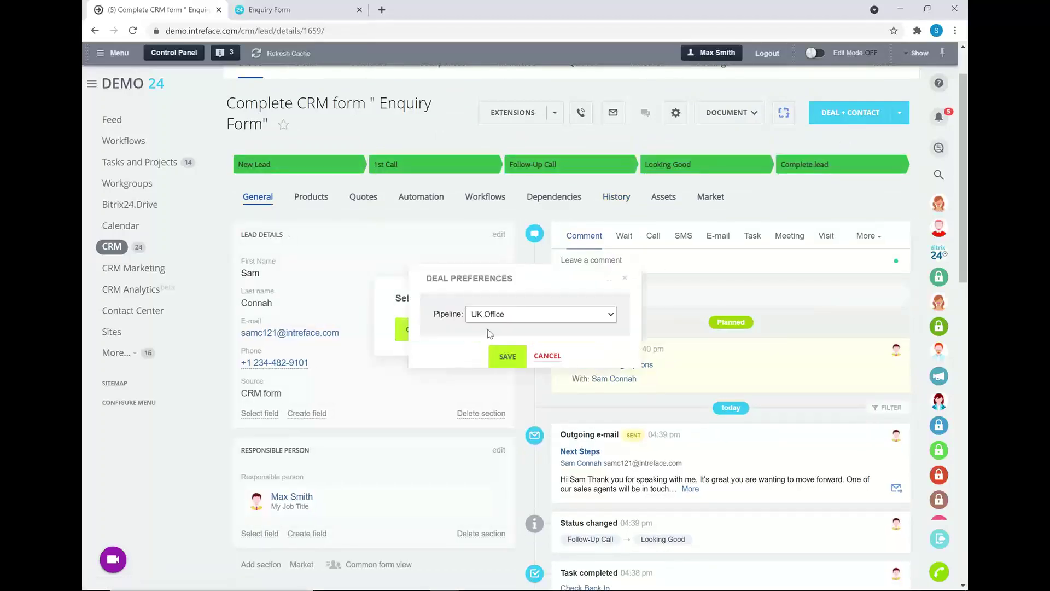
click(519, 318)
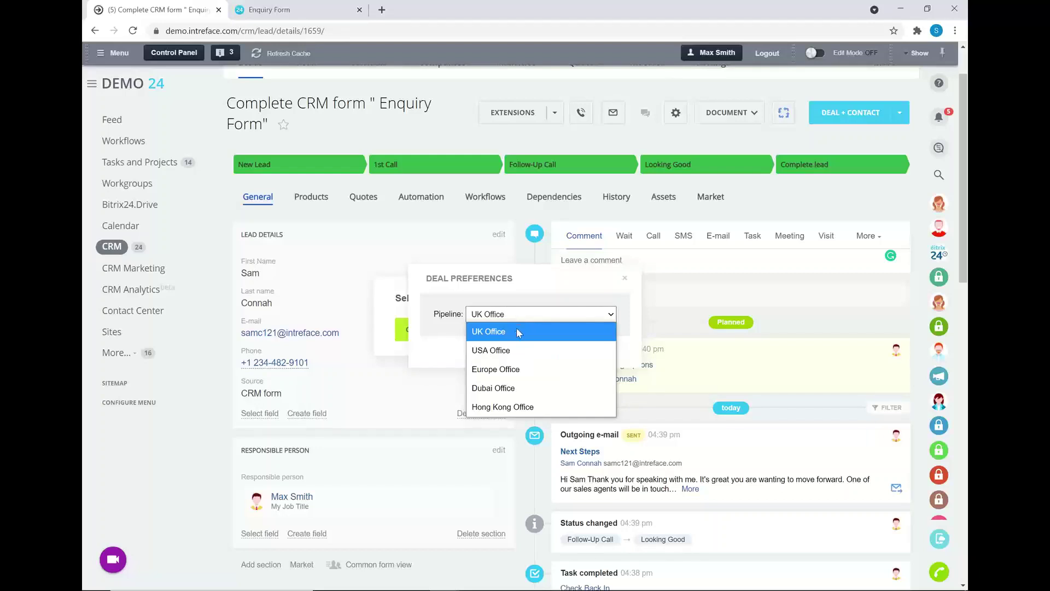
click(519, 332)
click(508, 356)
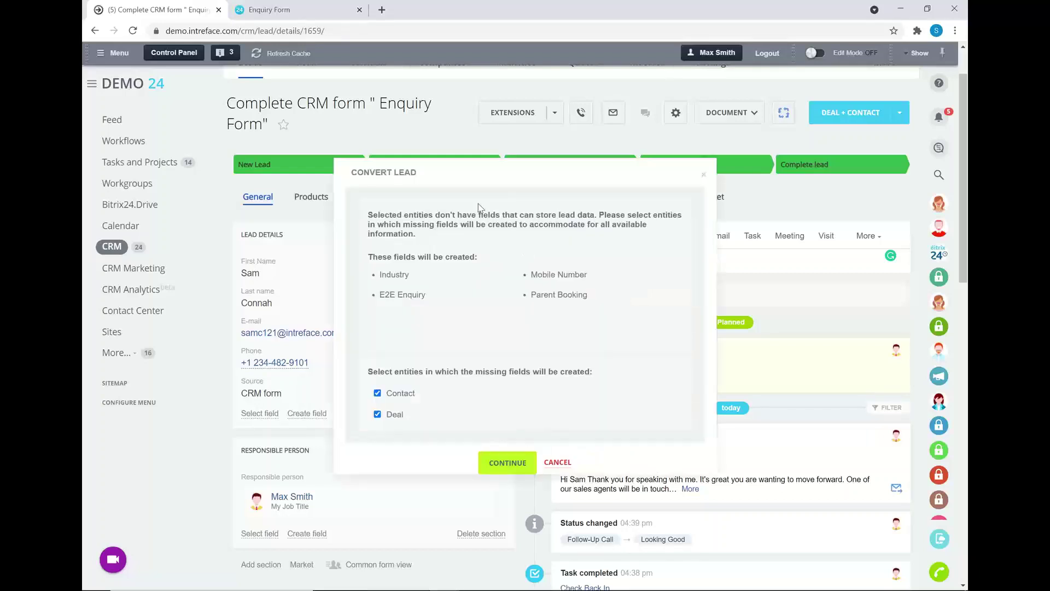
click(508, 462)
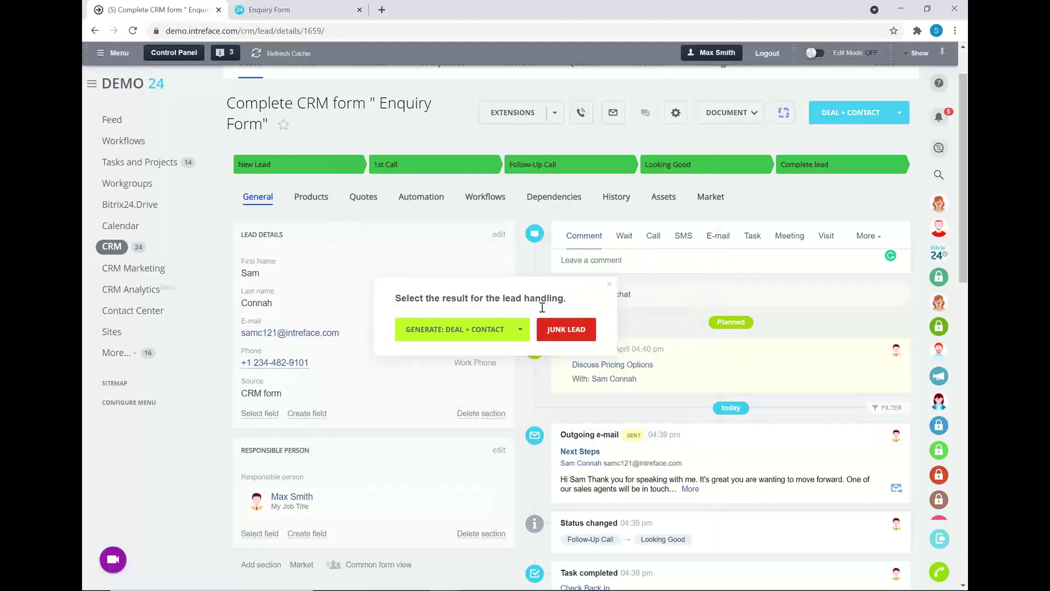
scroll(530, 302, up, 2)
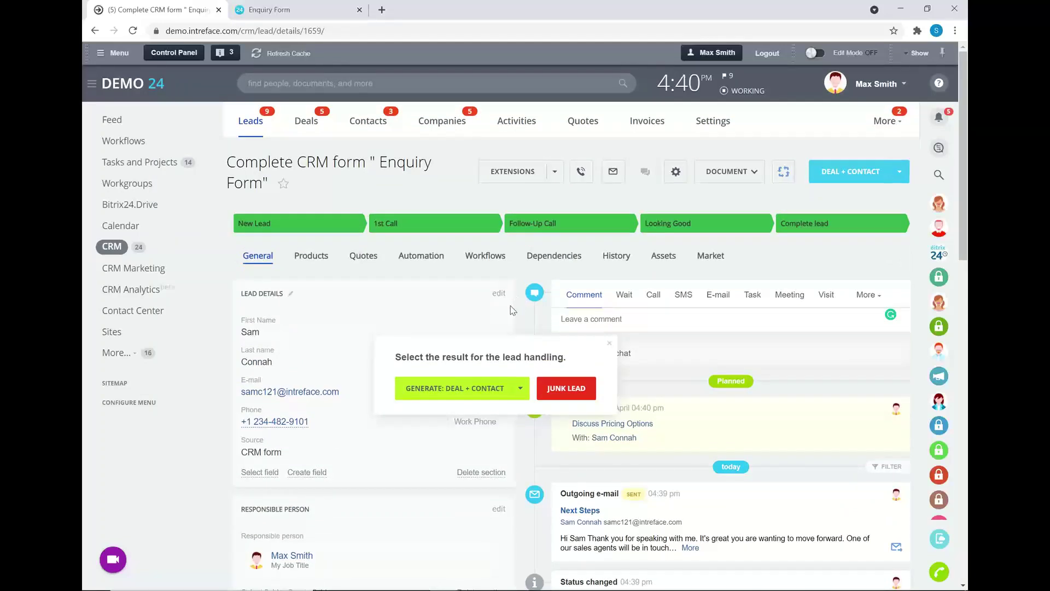
click(355, 125)
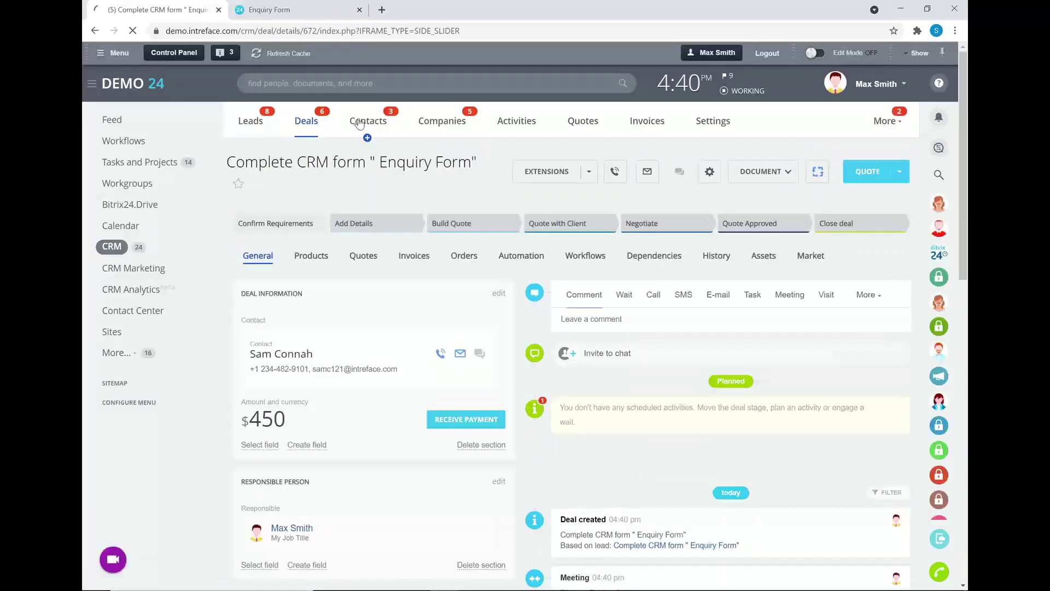
Clear the leftover search filter from the Contacts list.
click(360, 123)
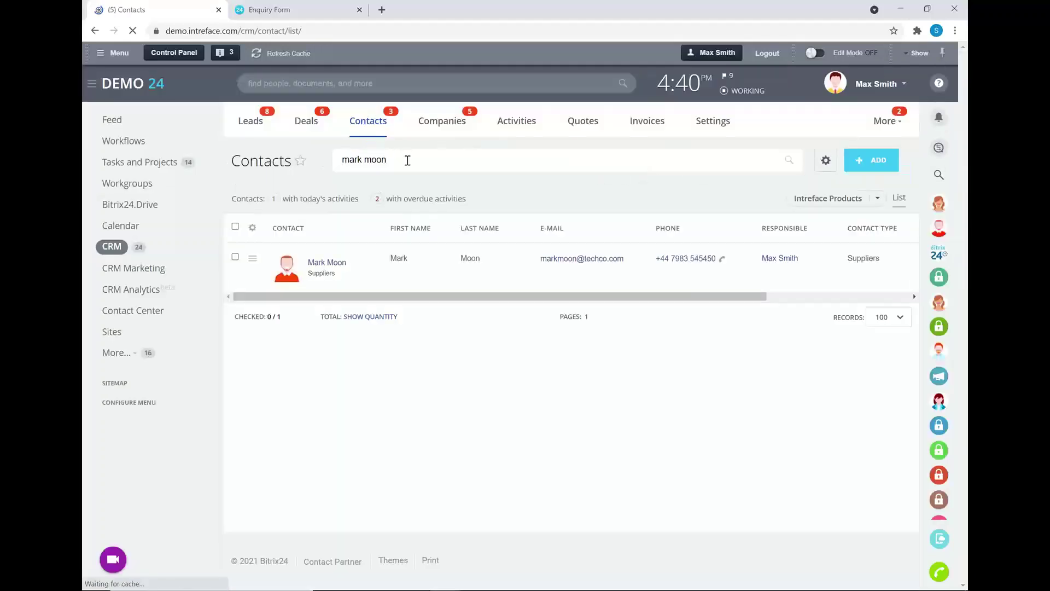
drag(406, 160, 332, 166)
key(BackSpace)
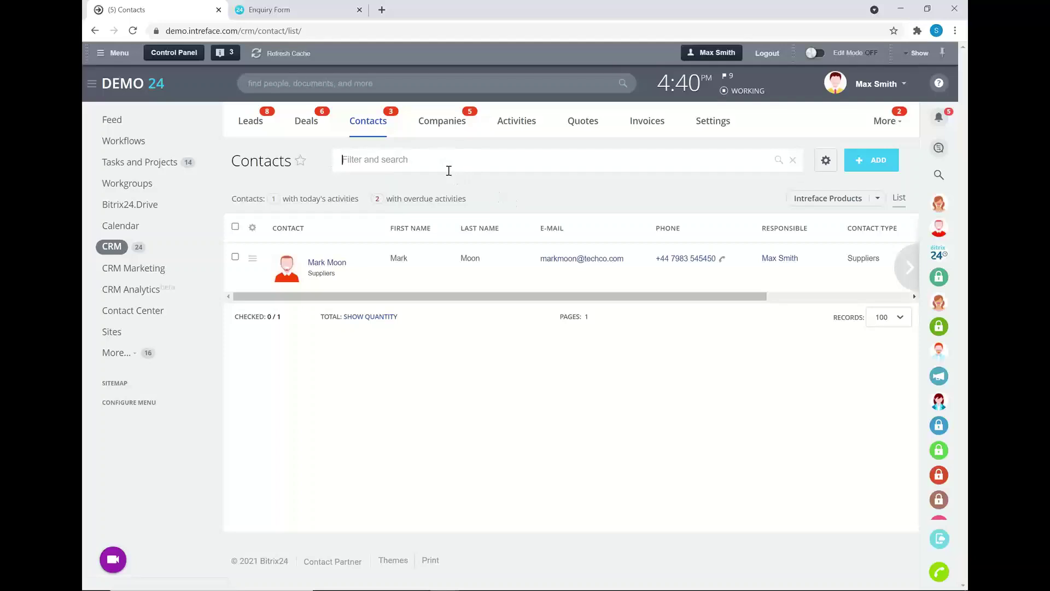
click(357, 122)
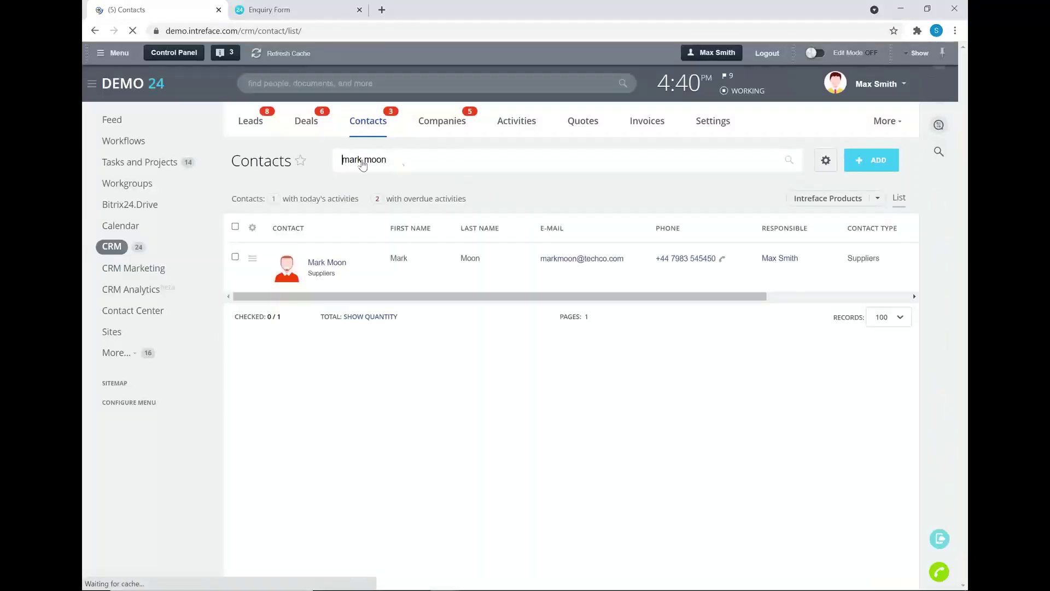
key(ctrl+a)
key(BackSpace)
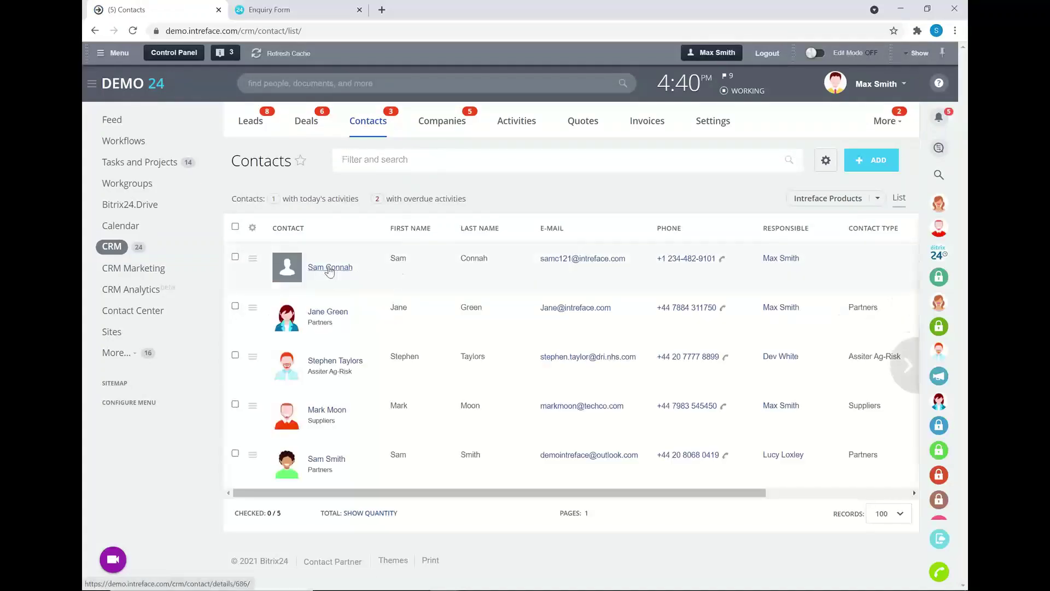
Open the new contact and show its linked $450 UK Office deal.
click(330, 268)
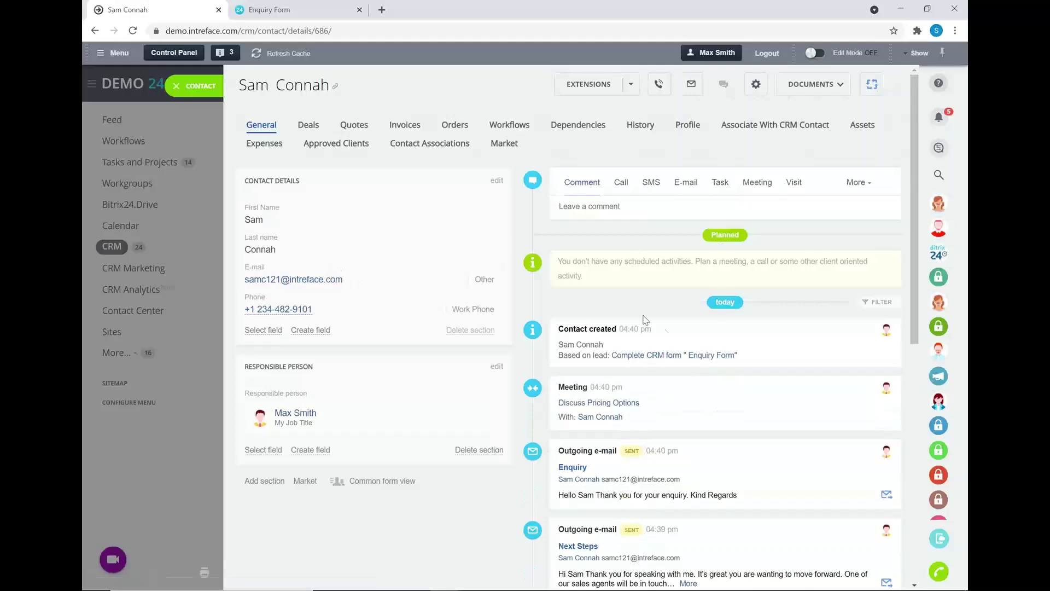
scroll(660, 346, down, 6)
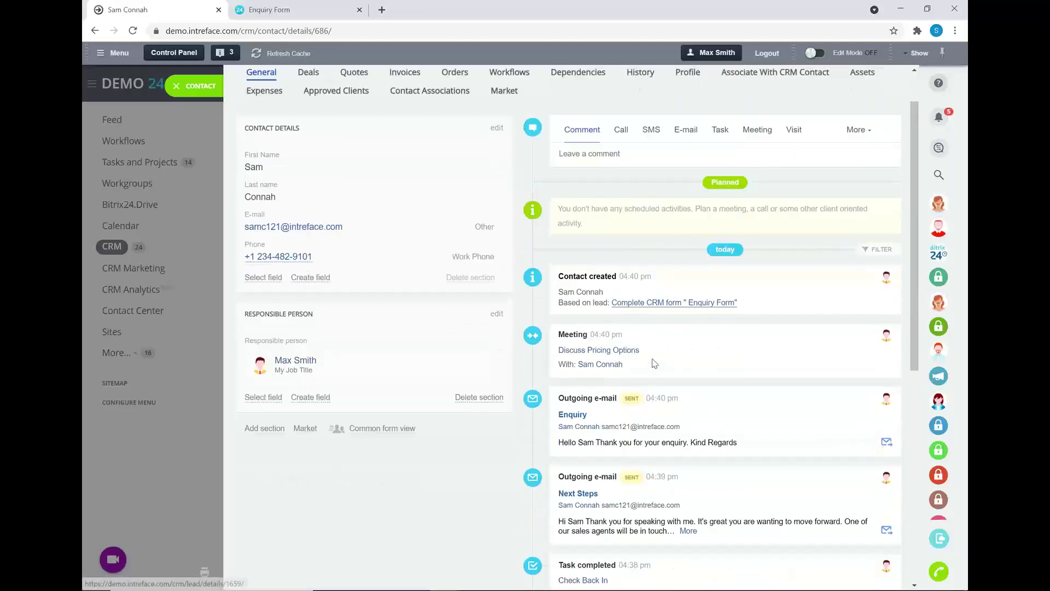
scroll(683, 469, down, 2)
scroll(675, 436, up, 10)
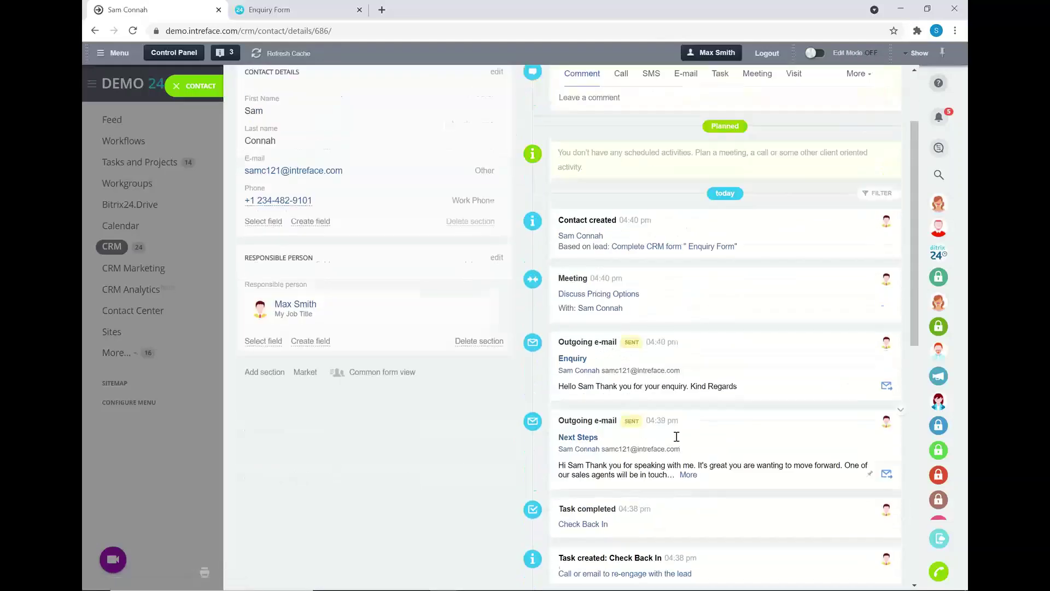
click(307, 127)
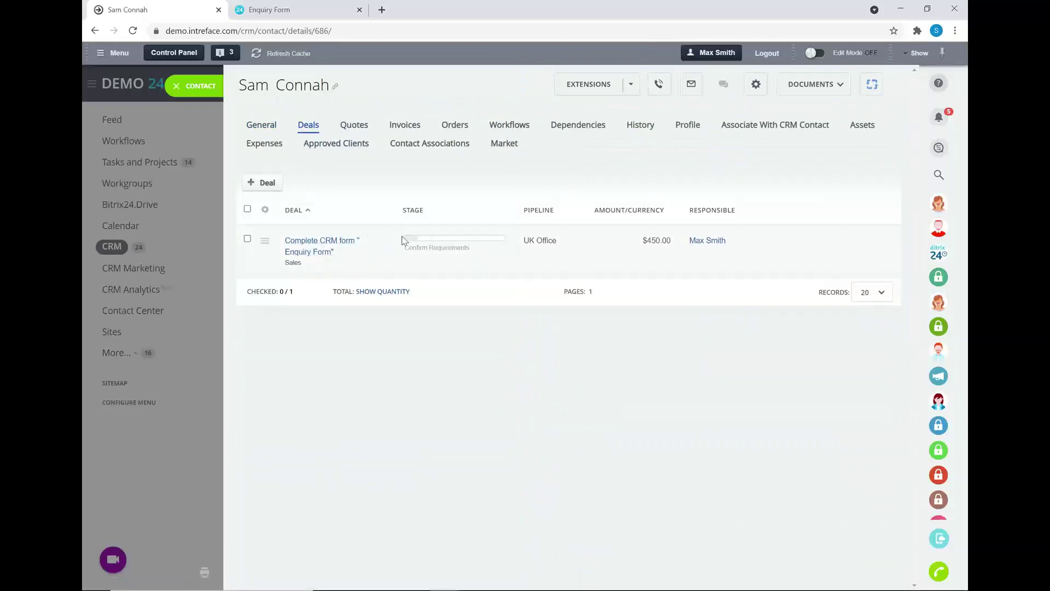
Rename the contact's deal to the client's License deal, move it to Add Details, and start an e-mail.
click(324, 241)
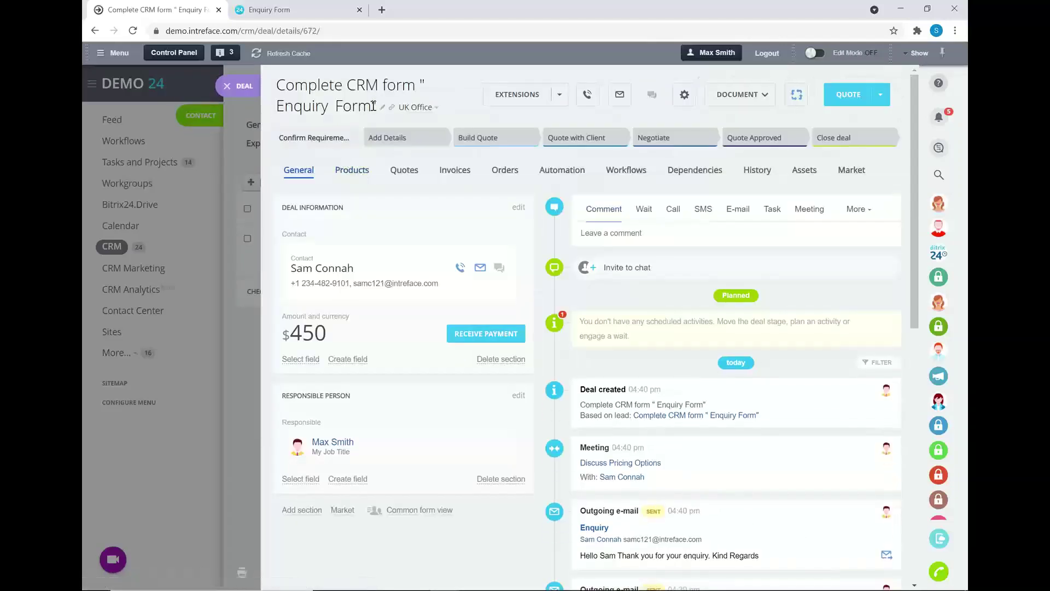
click(382, 108)
key(BackSpace)
key(BackSpace)
key(BackSpace)
key(BackSpace)
key(BackSpace)
key(BackSpace)
key(BackSpace)
key(BackSpace)
key(BackSpace)
key(BackSpace)
key(BackSpace)
key(BackSpace)
key(BackSpace)
key(BackSpace)
key(BackSpace)
key(BackSpace)
key(BackSpace)
key(BackSpace)
key(BackSpace)
key(BackSpace)
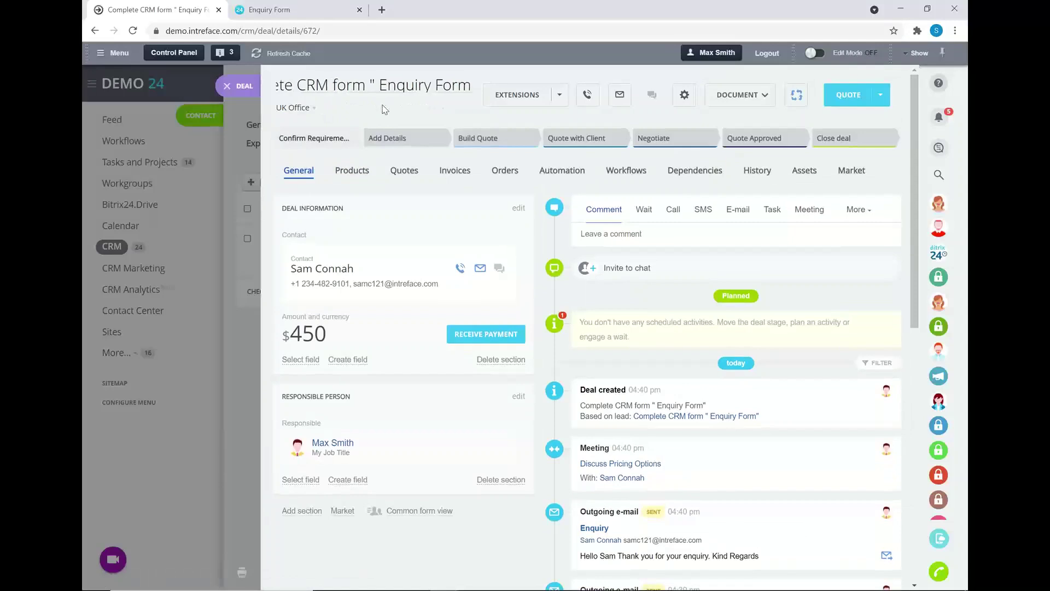
key(BackSpace)
key(BackSpace)
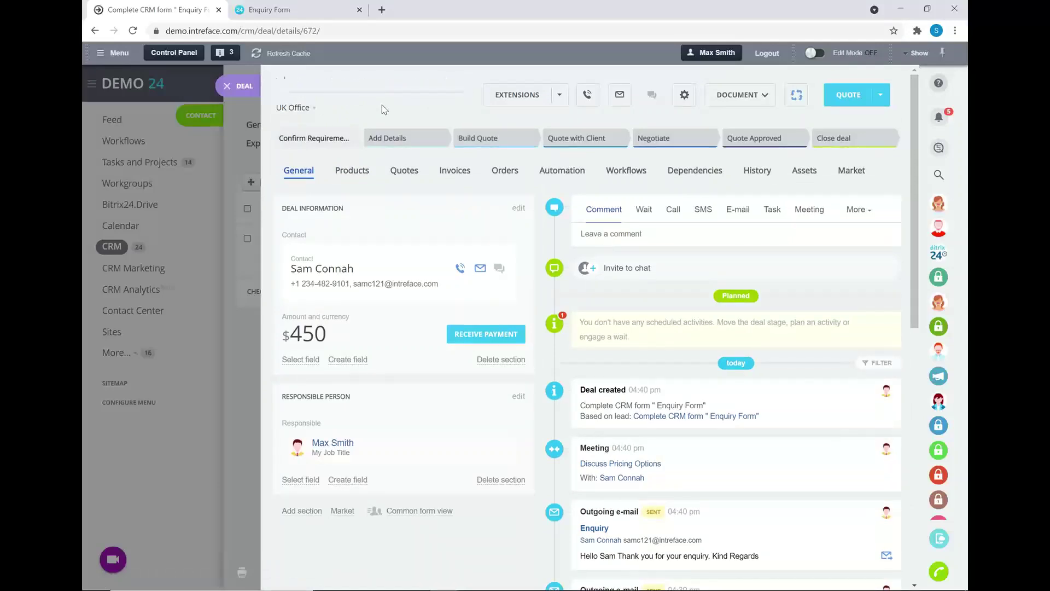
text(Sa )
text(m - L)
text(id)
text(ense)
key(Return)
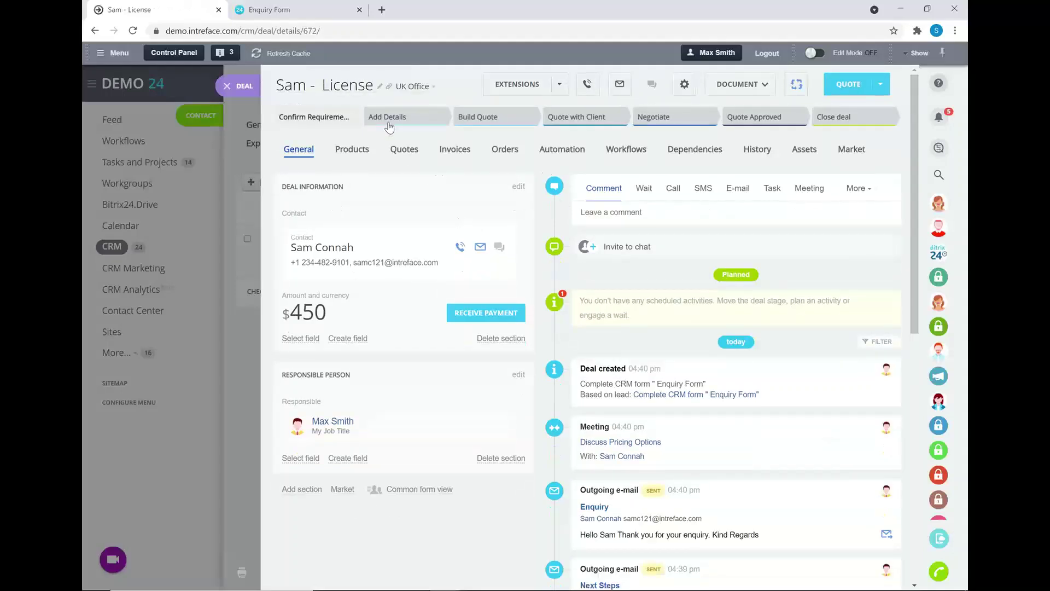
click(389, 120)
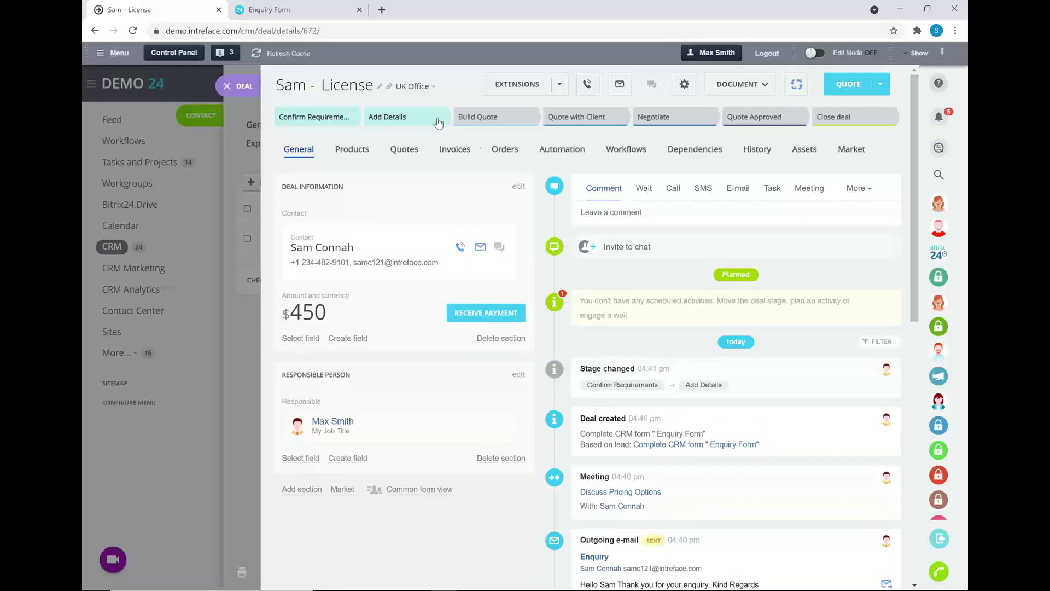
click(735, 192)
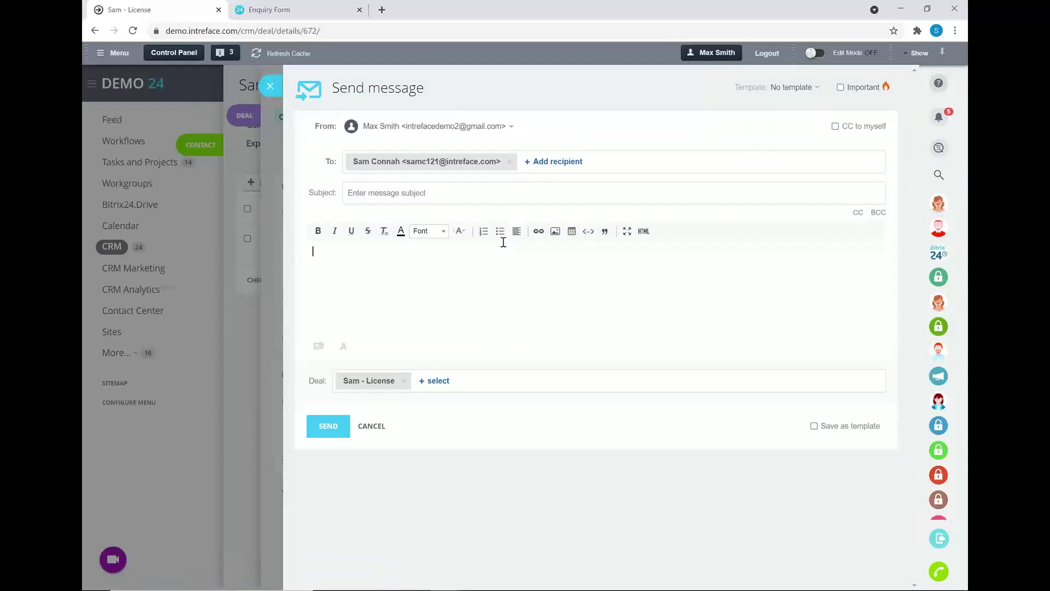
Send the contact an e-mail using the 'Thank you for your Enquiry' template.
click(794, 87)
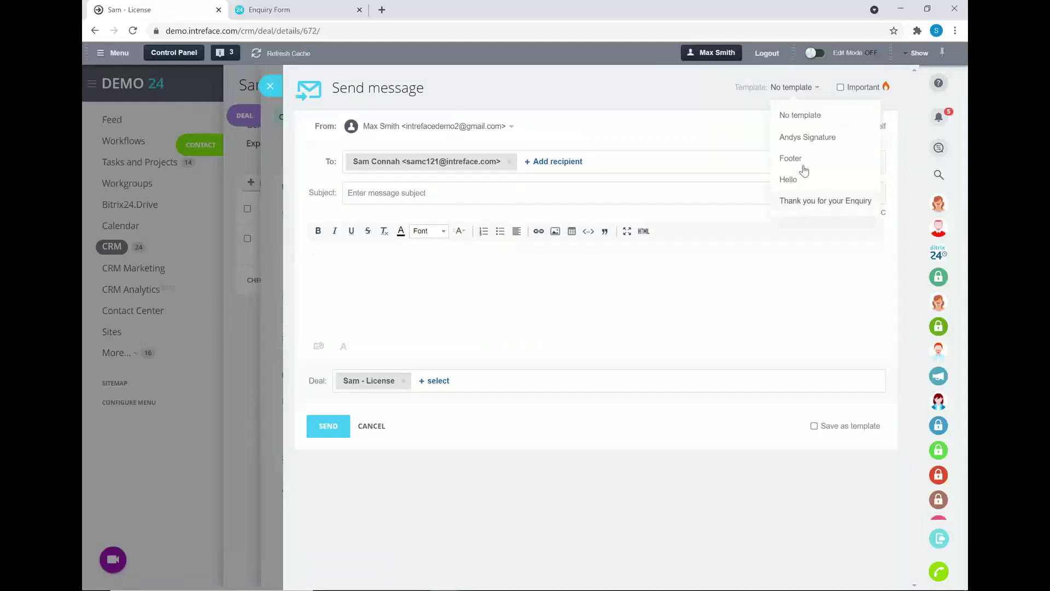
click(803, 200)
click(329, 463)
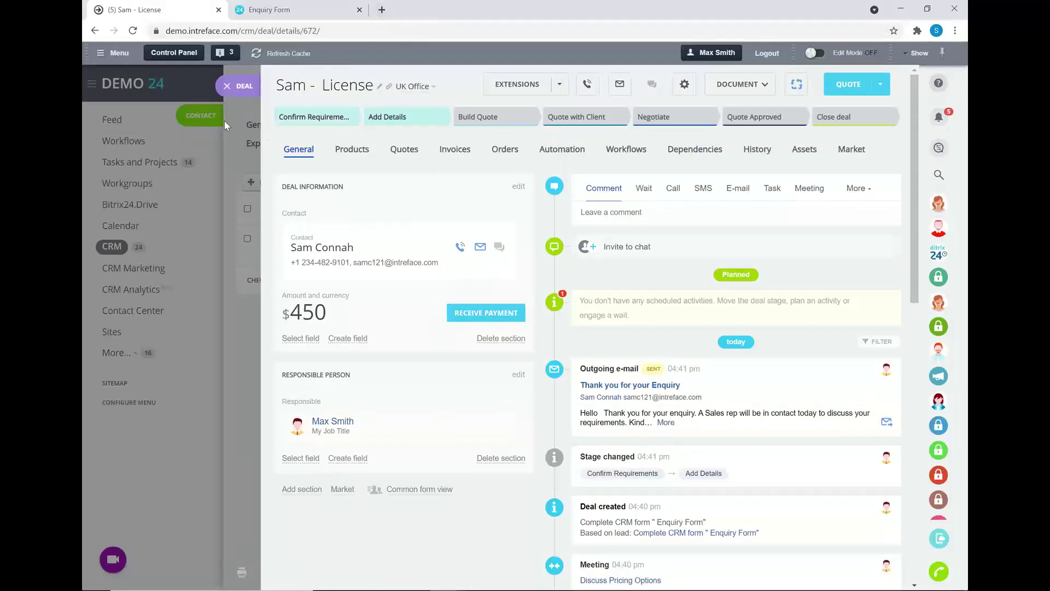
Close the deal and contact panels, browse the Mailbox Integration options, then open the CRM Leads list.
click(239, 86)
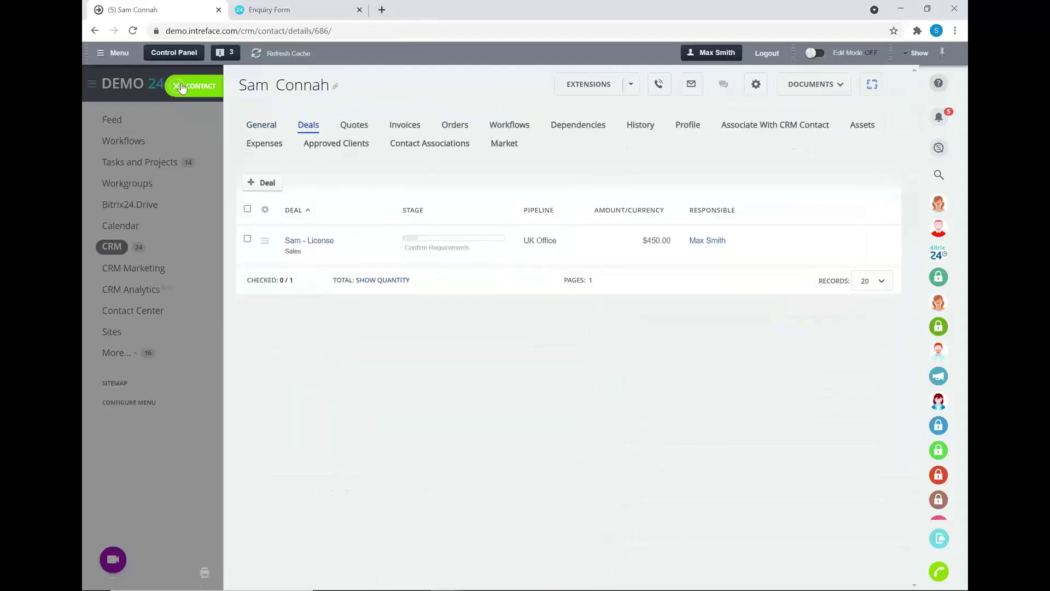
click(132, 312)
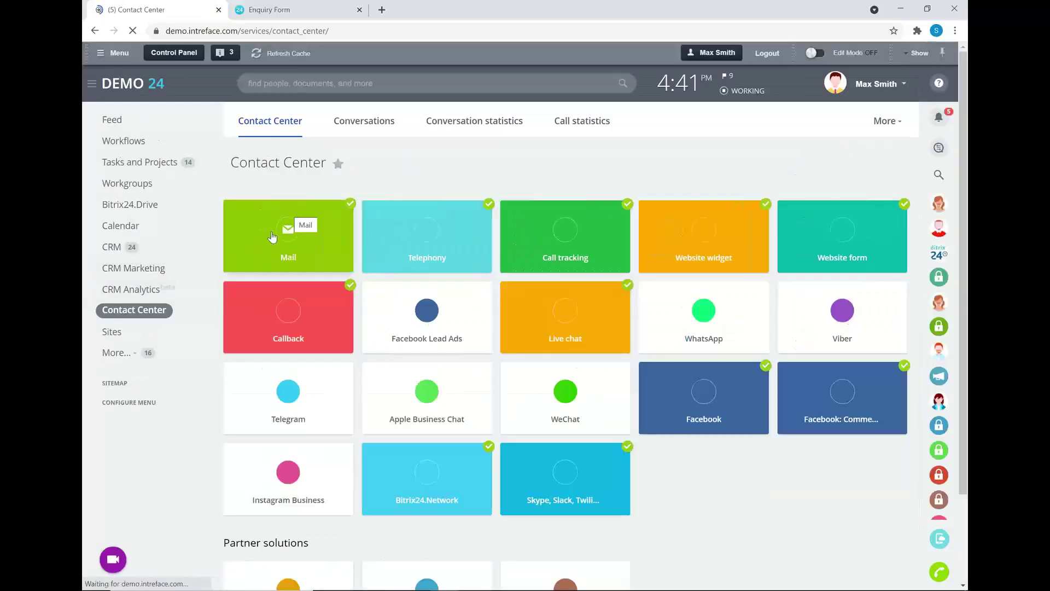
click(299, 233)
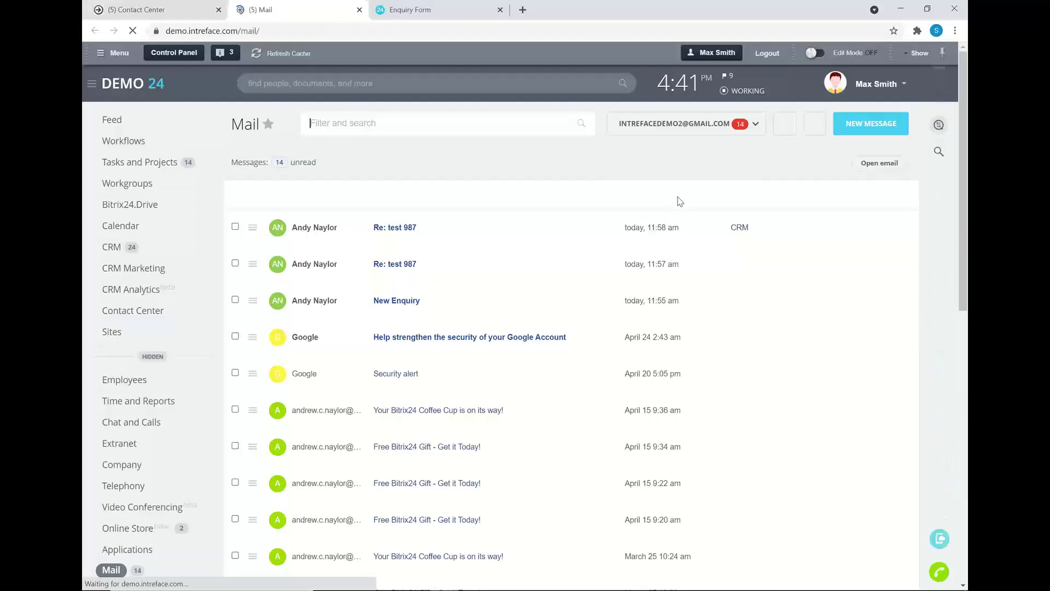
click(687, 123)
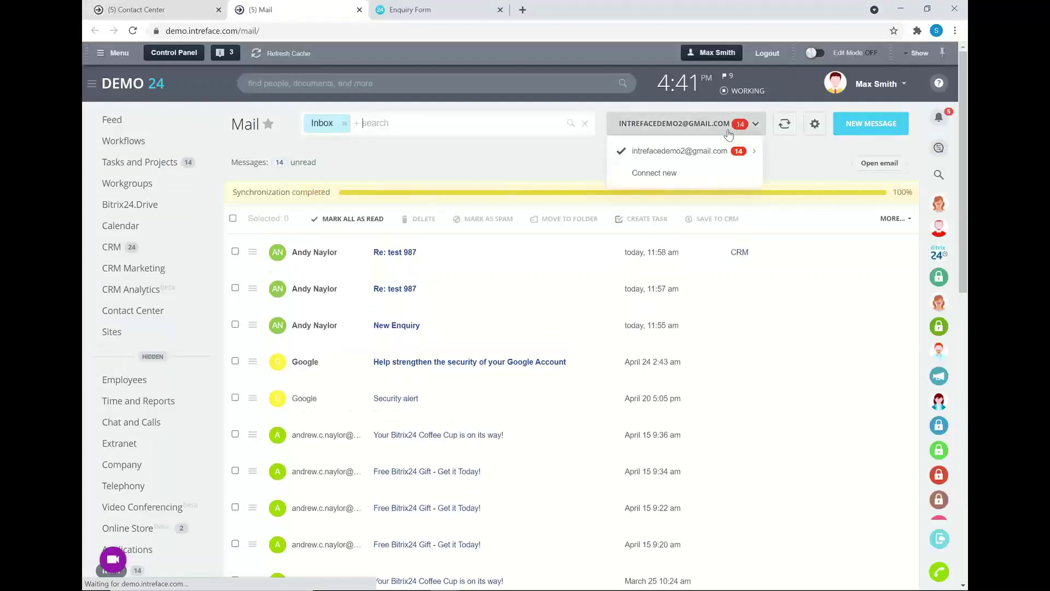
click(651, 176)
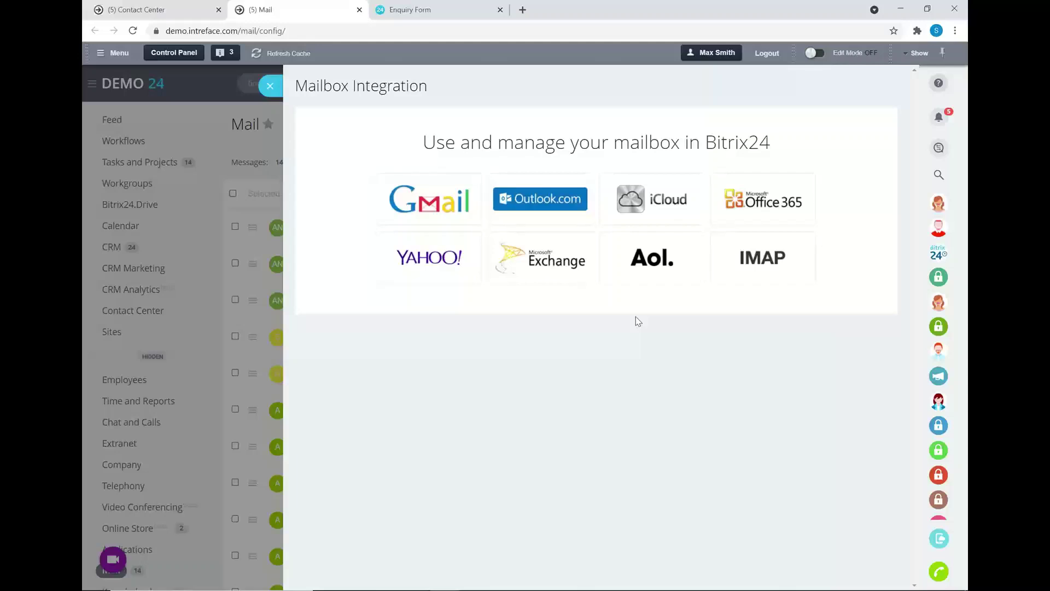
click(175, 11)
click(112, 250)
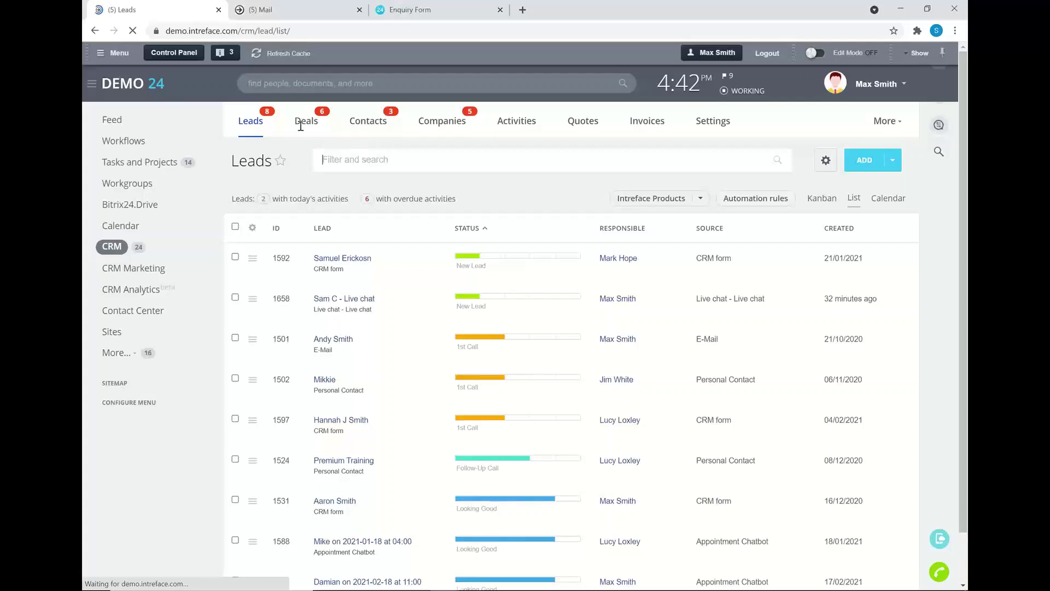
Comment on the 450 License deal that the client likes the price and needs a quote, then move it to Build Quote.
click(301, 123)
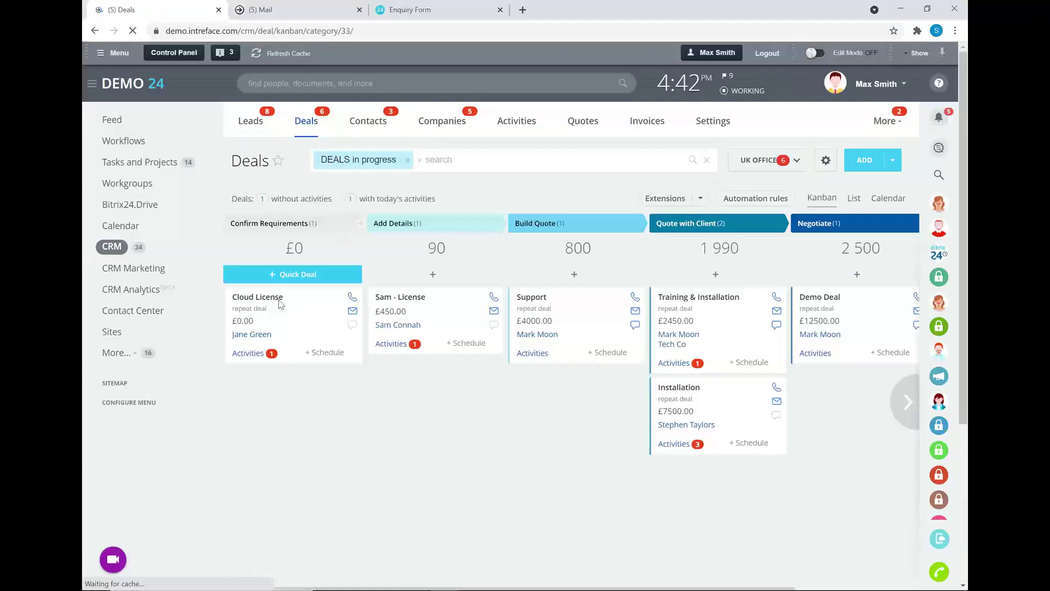
click(407, 298)
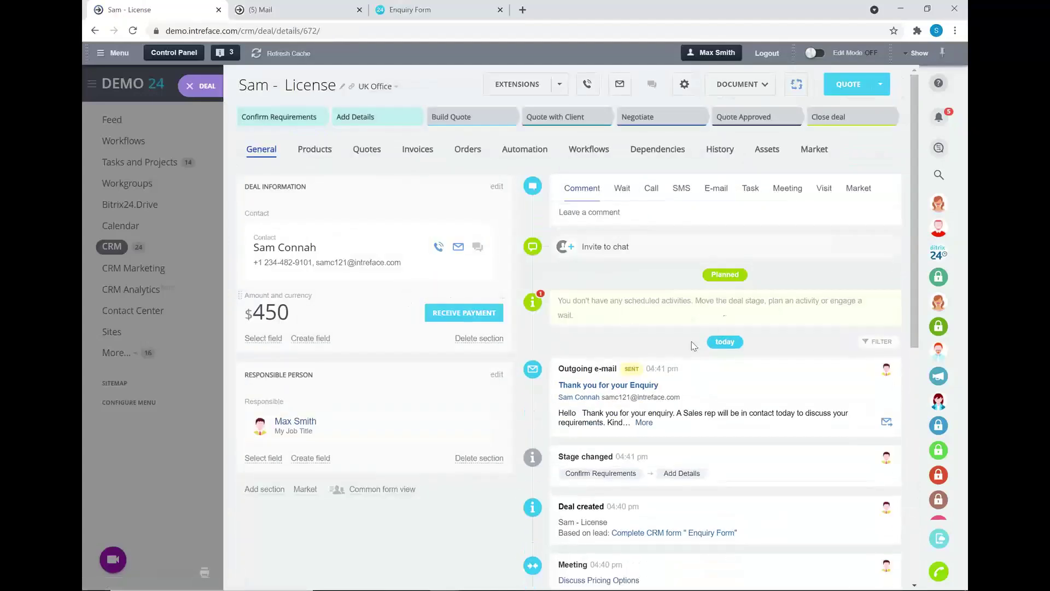
click(656, 215)
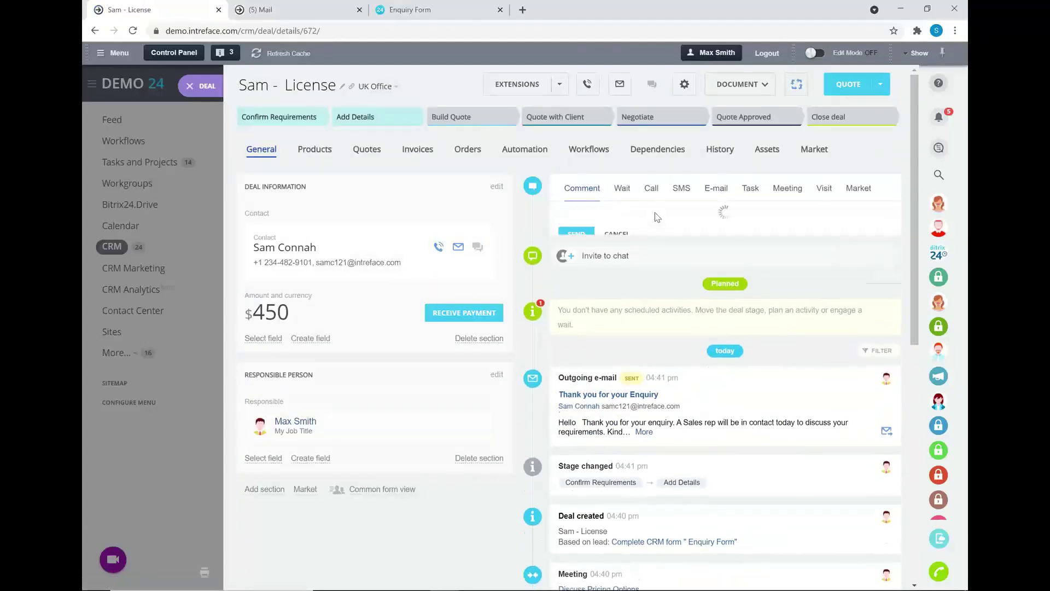
text(Is)
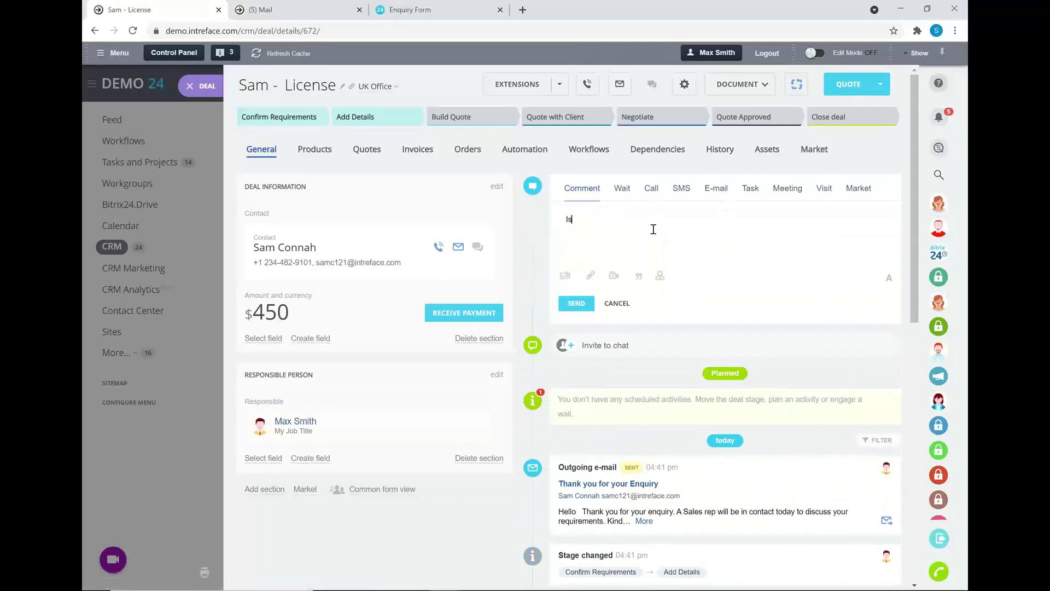
key(BackSpace)
key(BackSpace)
text(Sam is happy with the pric)
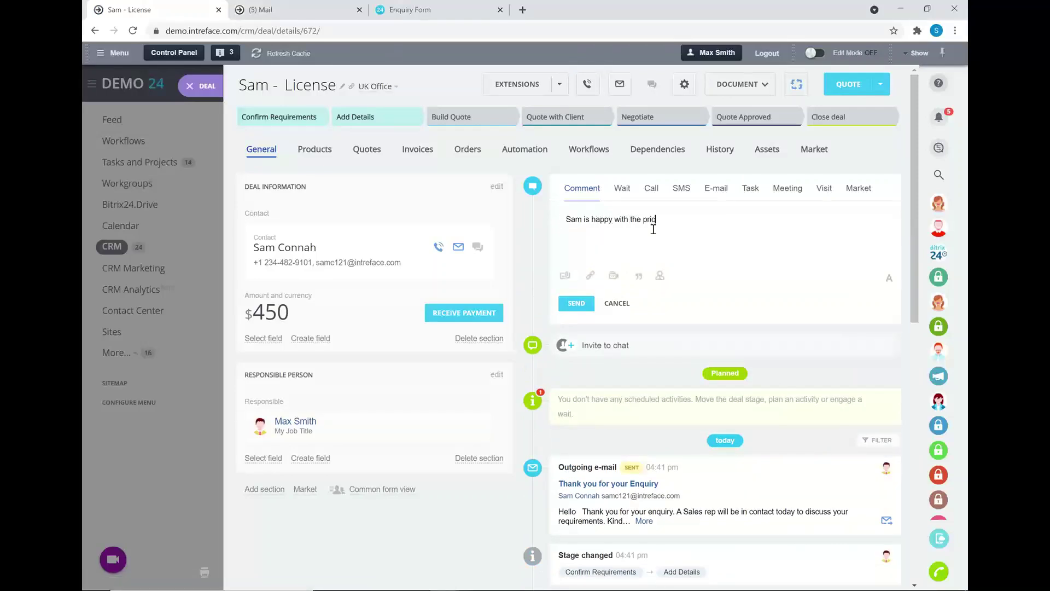
text(e, prepare a quote)
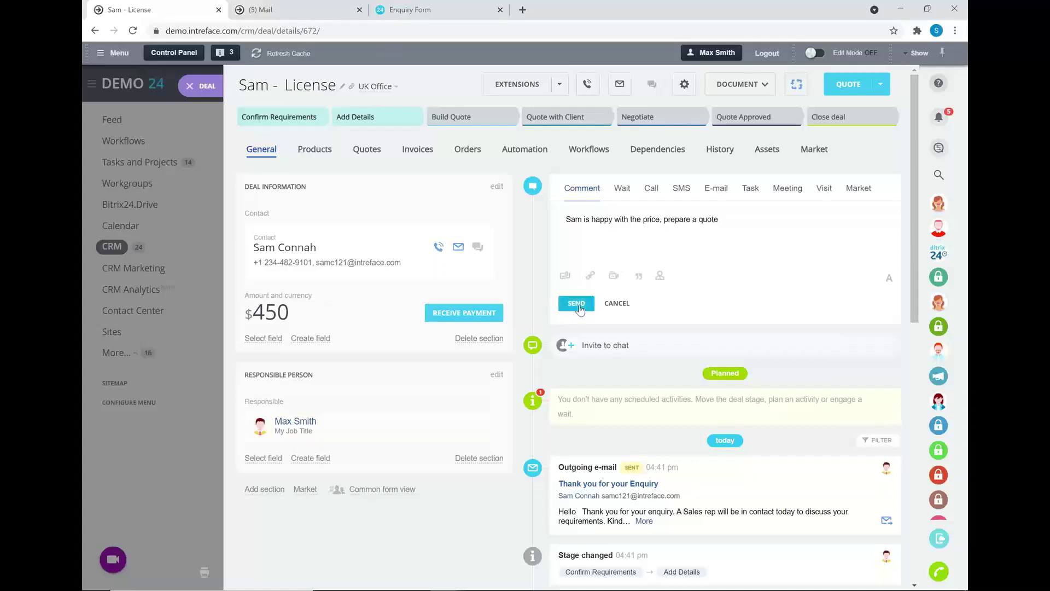
click(577, 305)
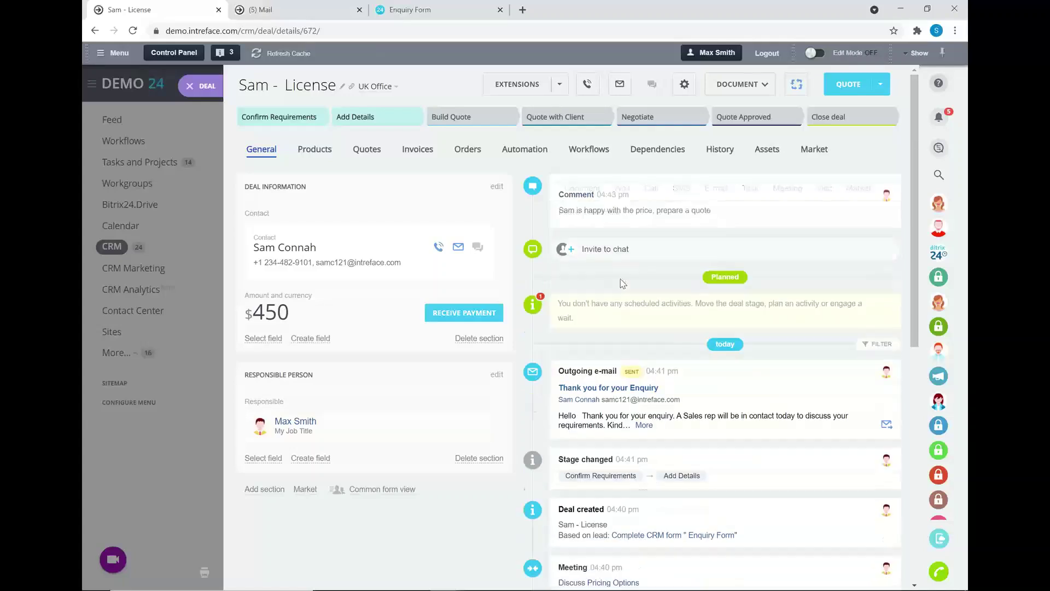
click(478, 122)
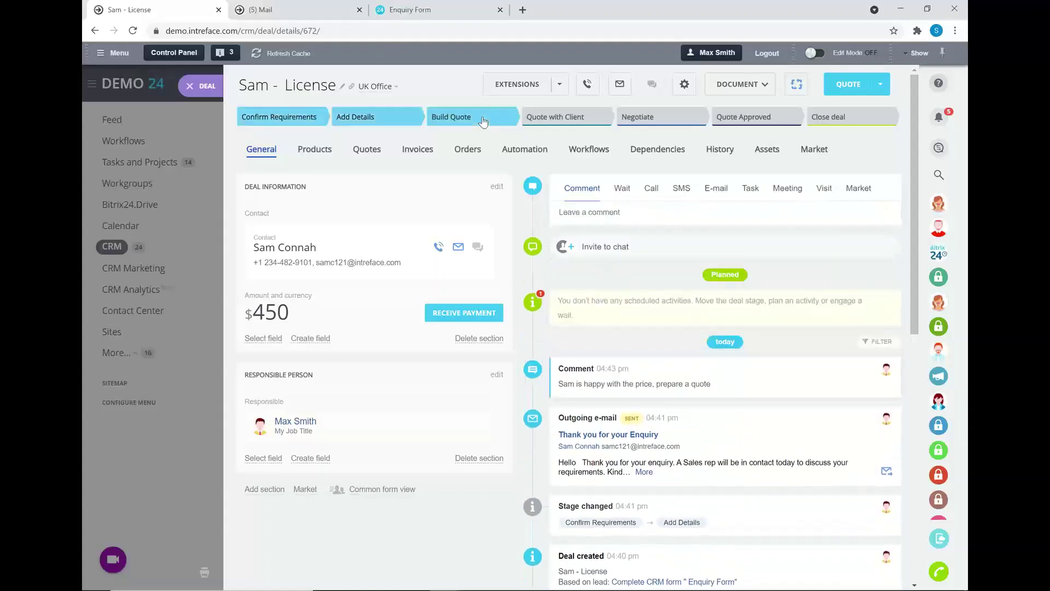
Generate a new quote from the License deal, letting Bitrix24 add the missing fields.
click(360, 151)
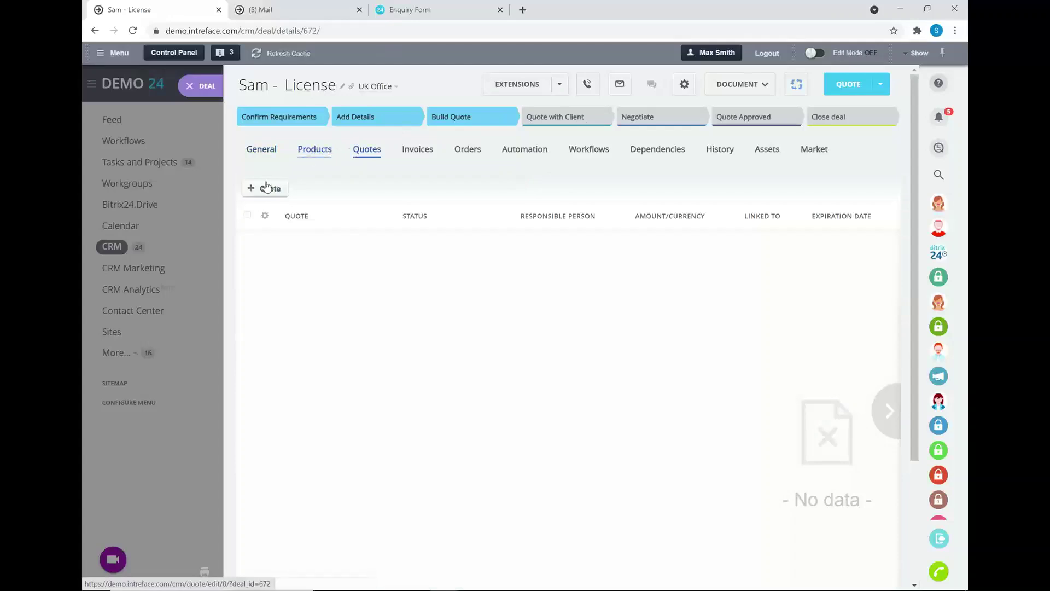
click(302, 150)
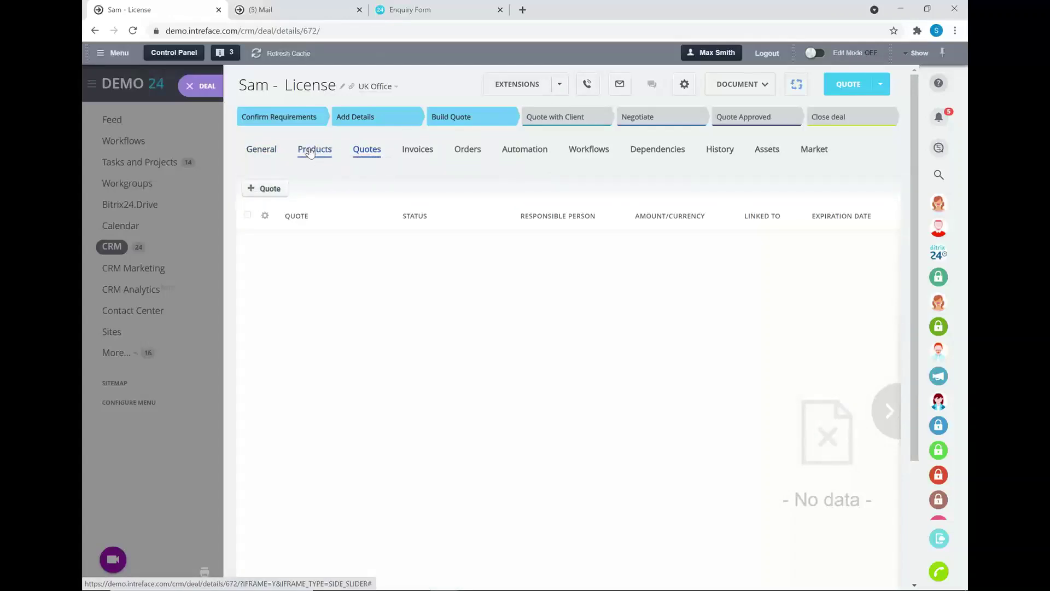
click(364, 150)
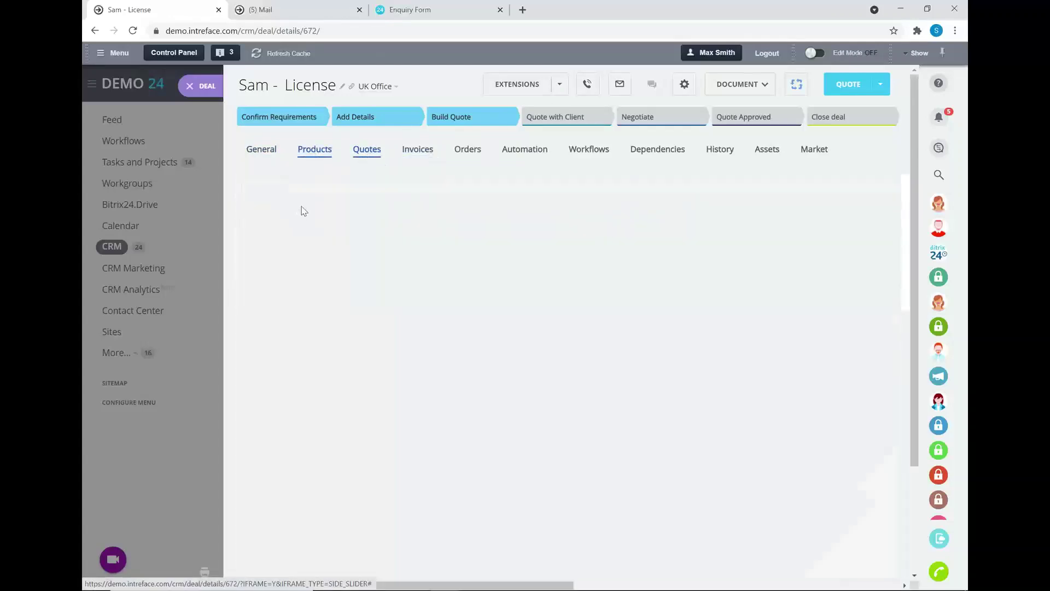
click(271, 190)
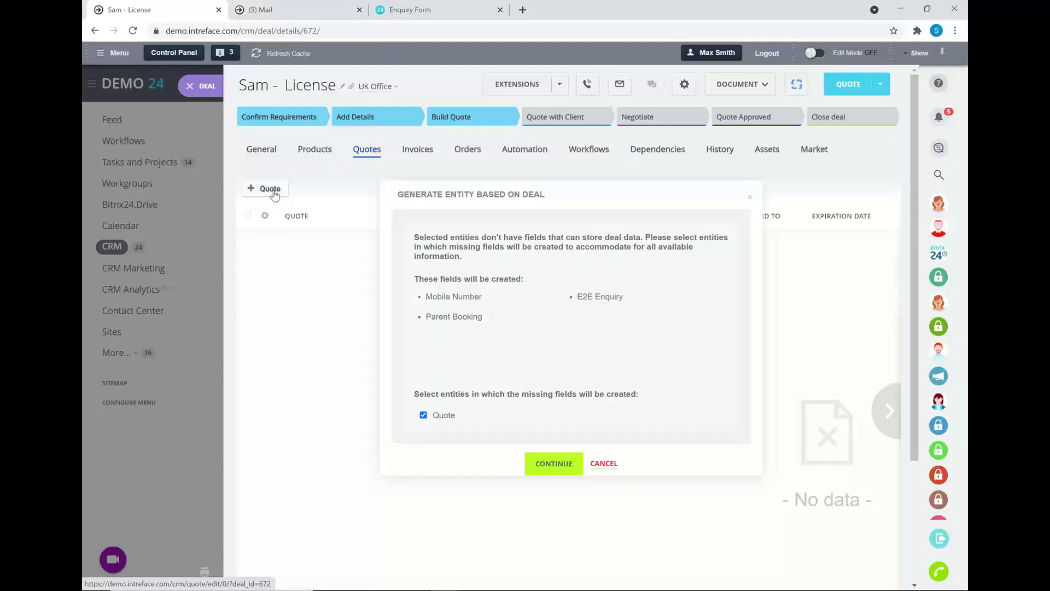
click(551, 466)
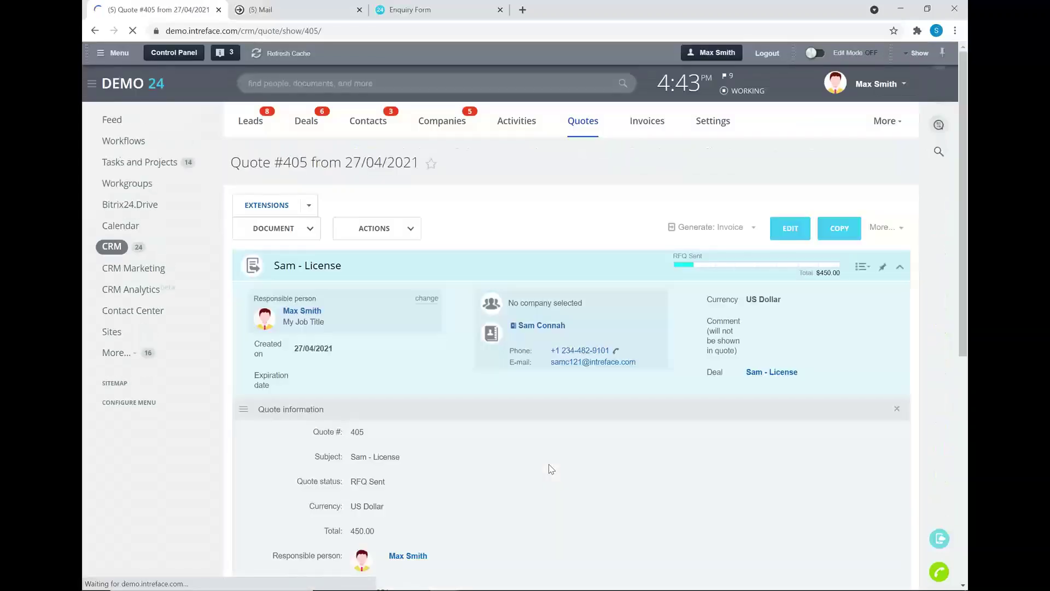
Generate the quote document from New Quote Template and download it as a PDF.
click(307, 233)
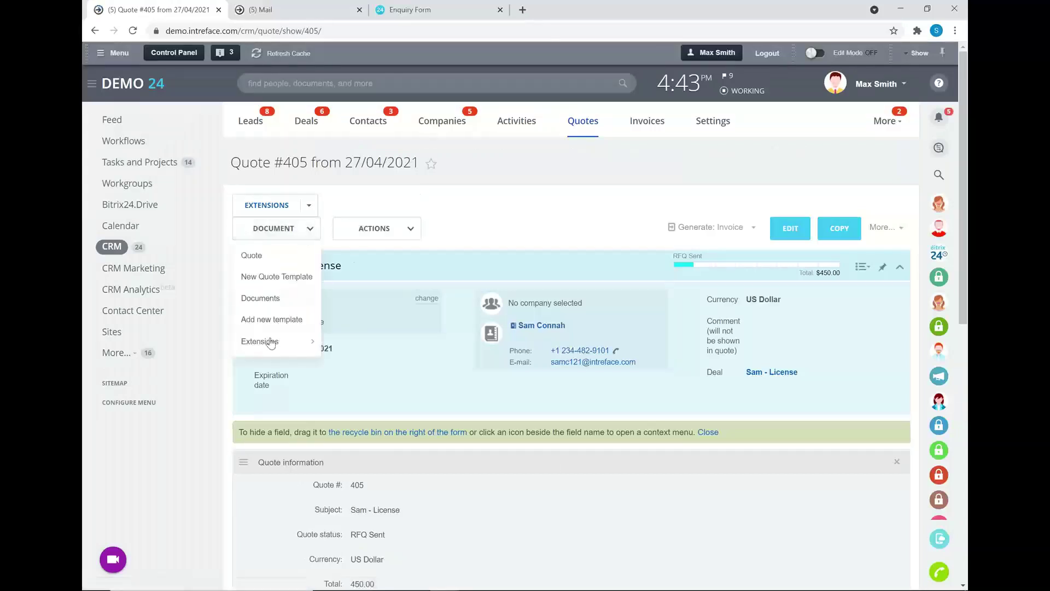
click(265, 278)
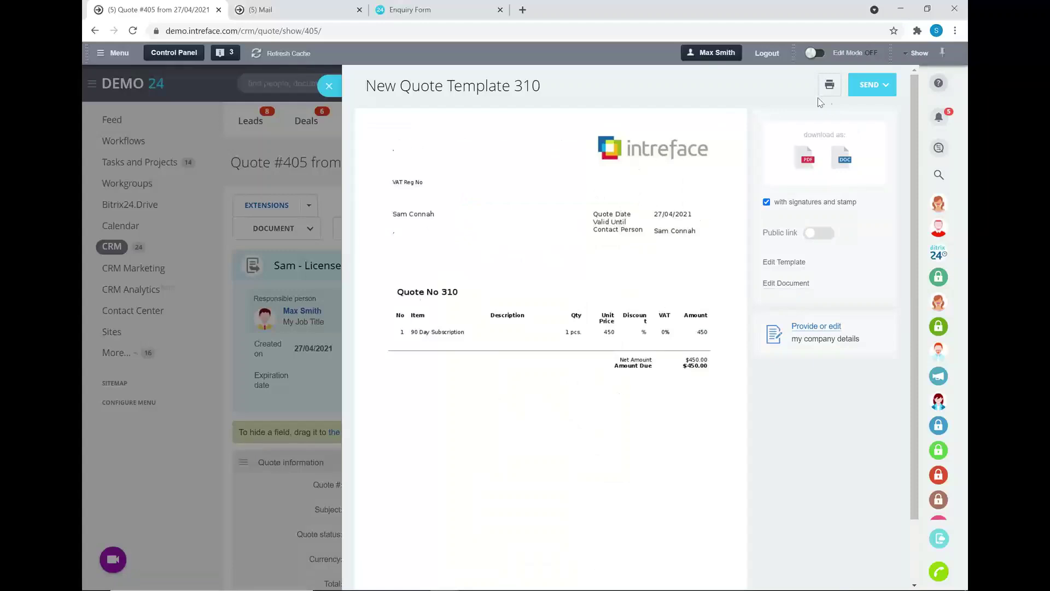
click(807, 158)
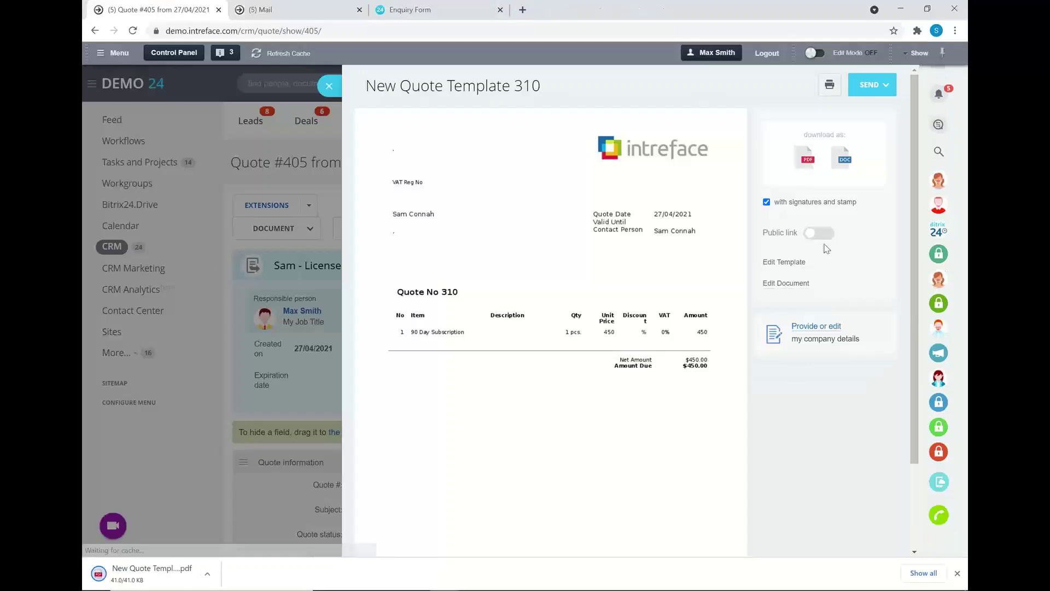
Turn on a public link for the quote document and return to Quote #405.
click(876, 90)
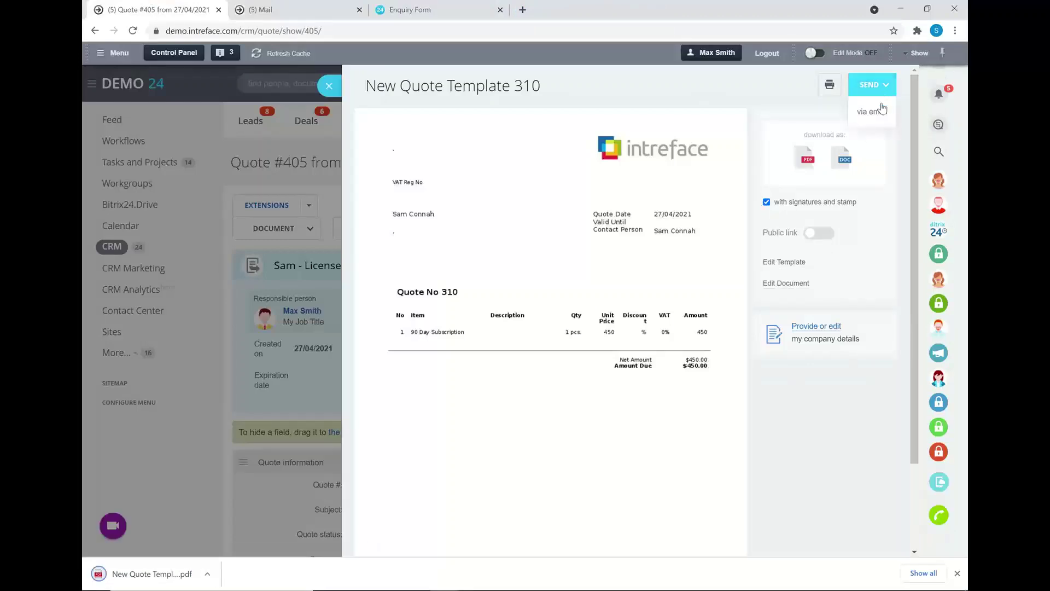
click(818, 234)
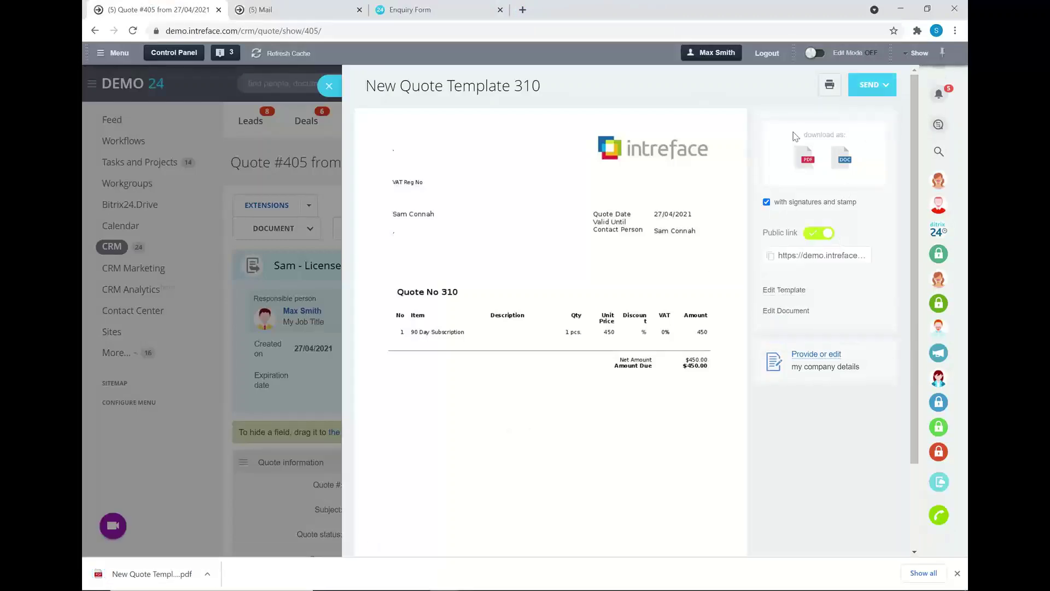
click(328, 89)
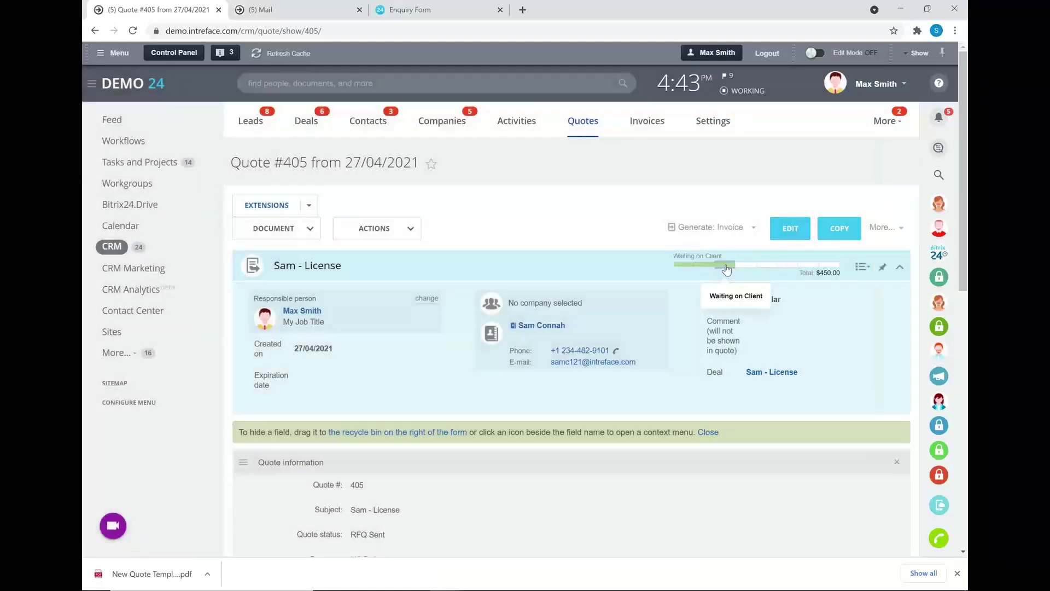
Mark quote 405 as Approved and generate an invoice from it.
click(829, 268)
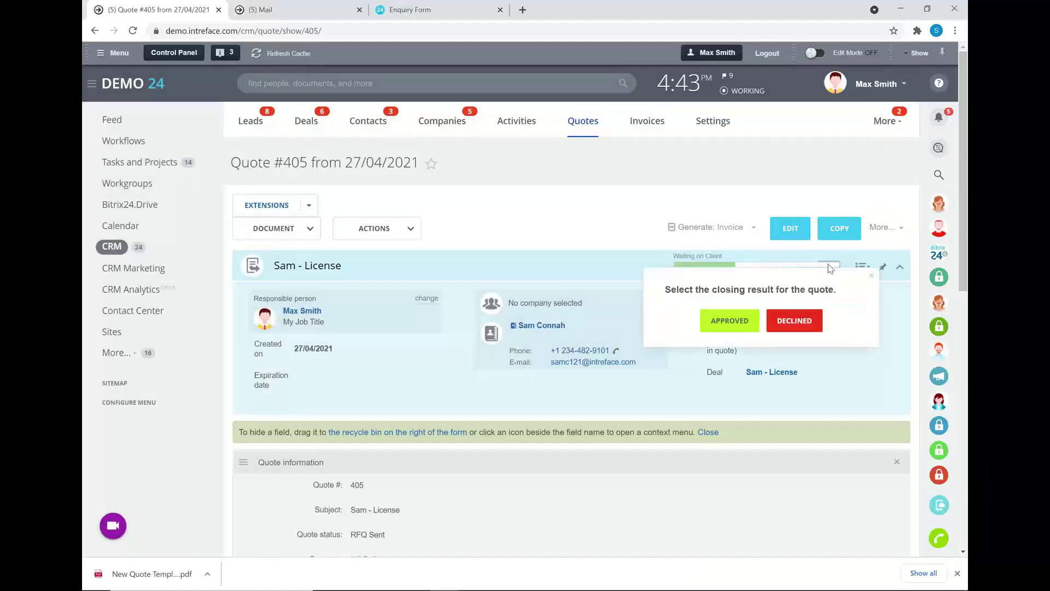
click(729, 320)
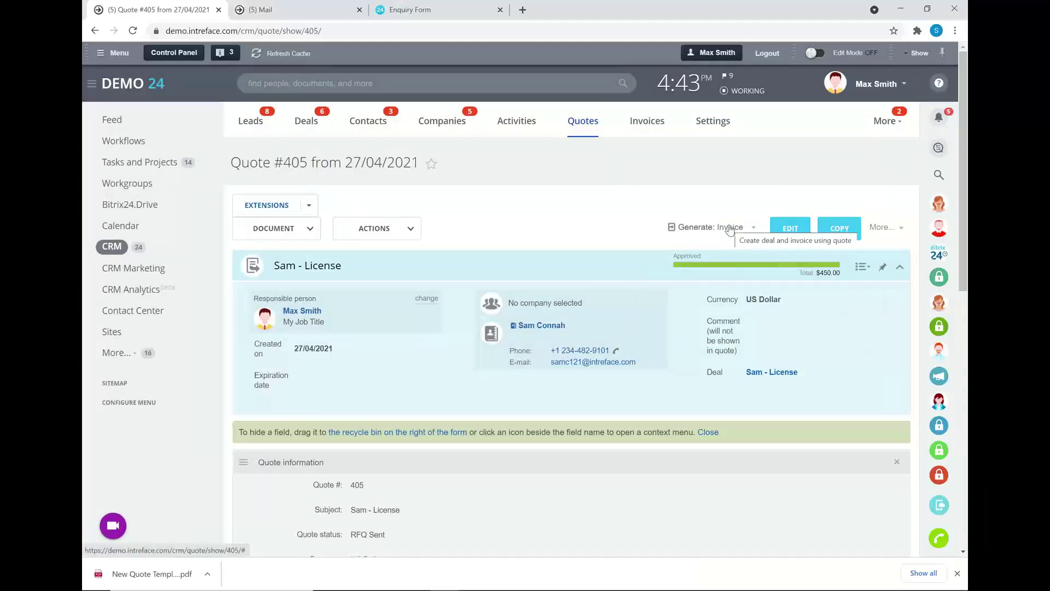
click(731, 228)
click(508, 430)
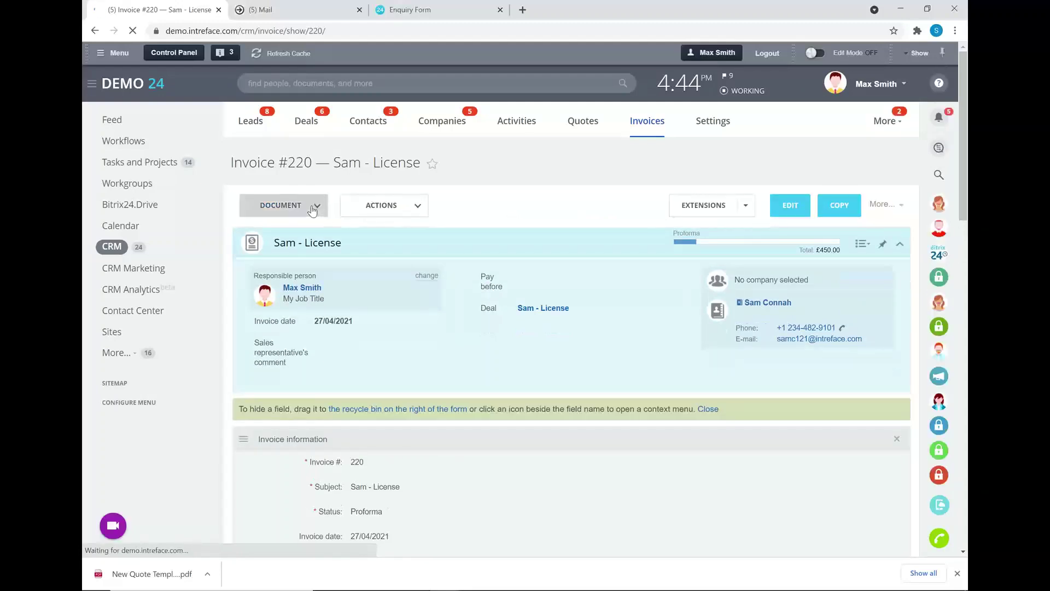
Close invoice 220 as Completed, then open the linked License deal in a new tab.
click(312, 208)
click(504, 205)
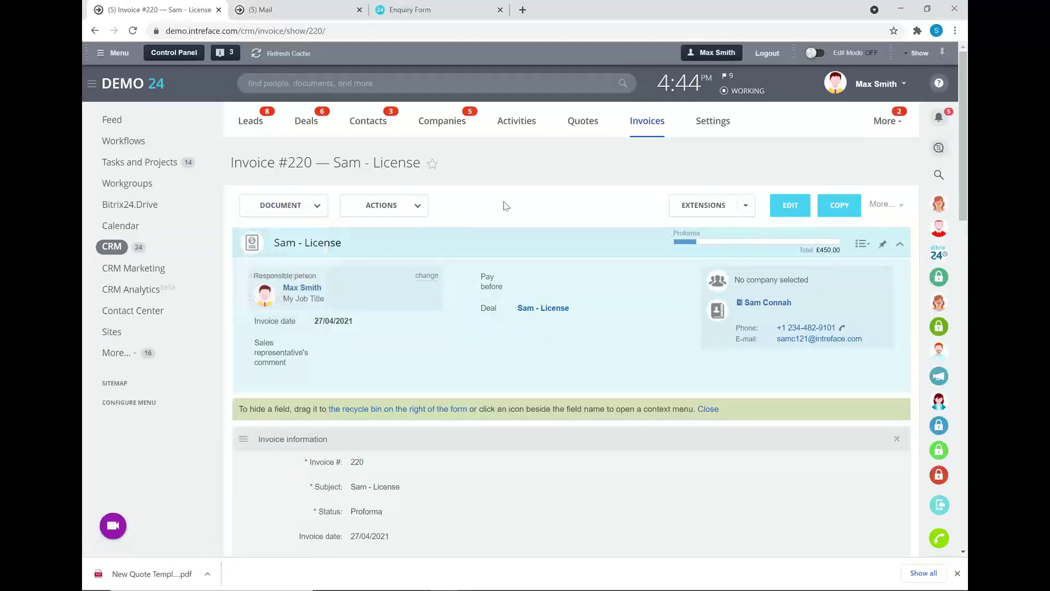
click(798, 244)
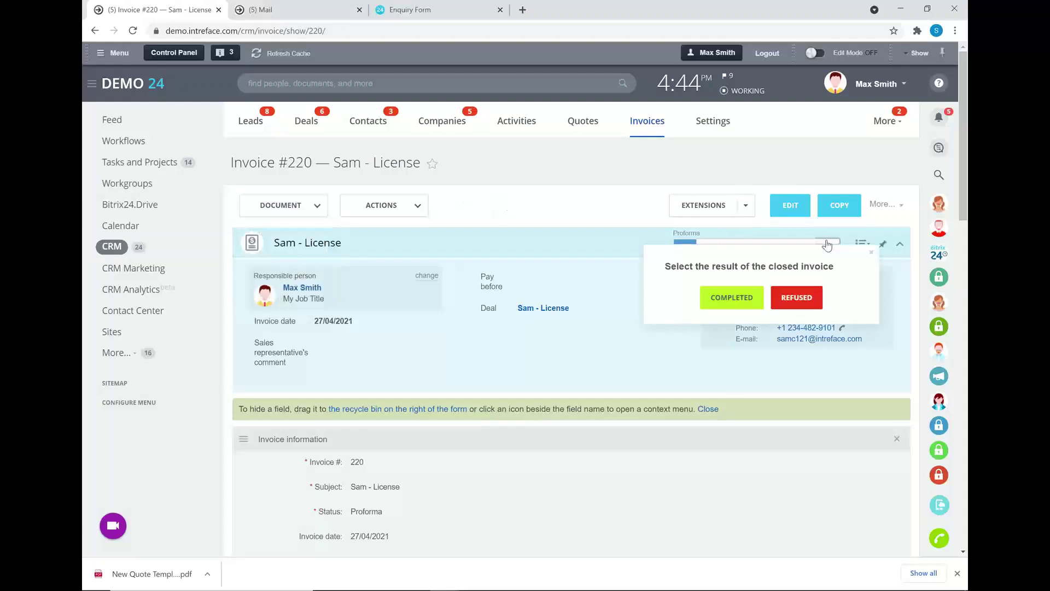
click(733, 298)
click(751, 411)
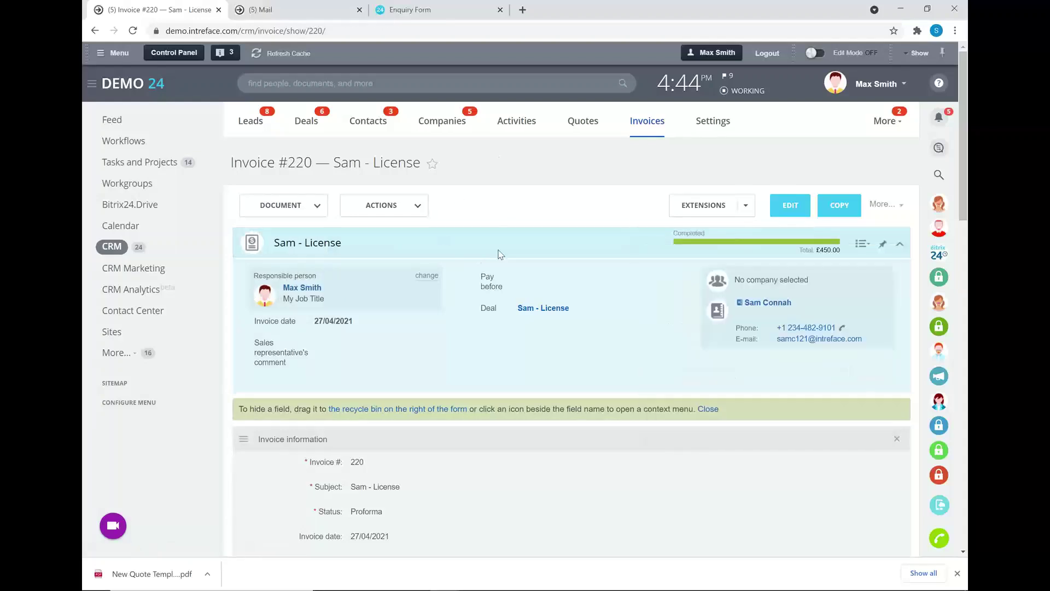
click(532, 309)
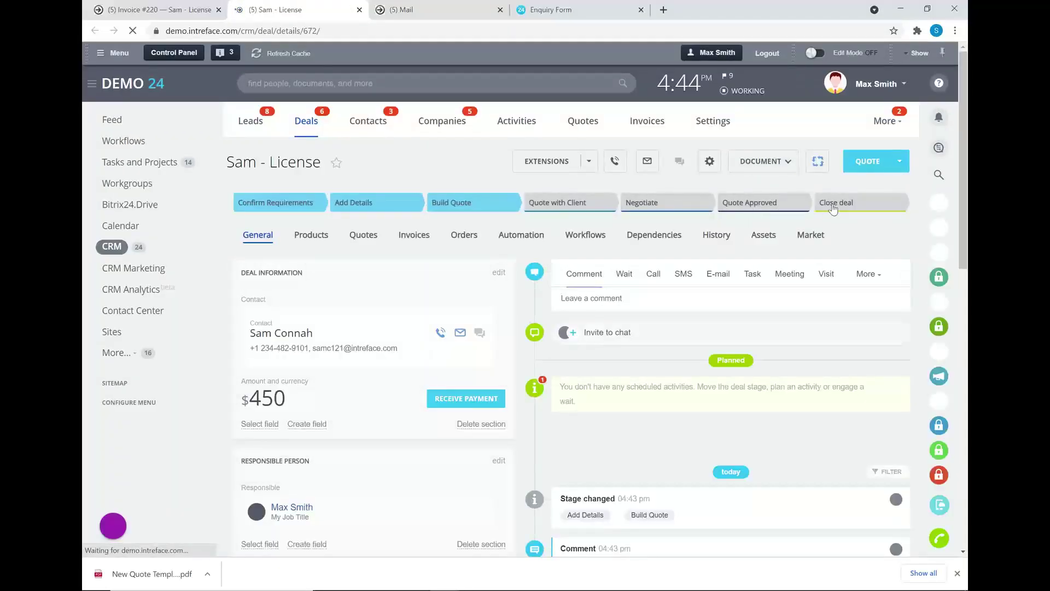
Close the License deal as Deal Won.
click(837, 206)
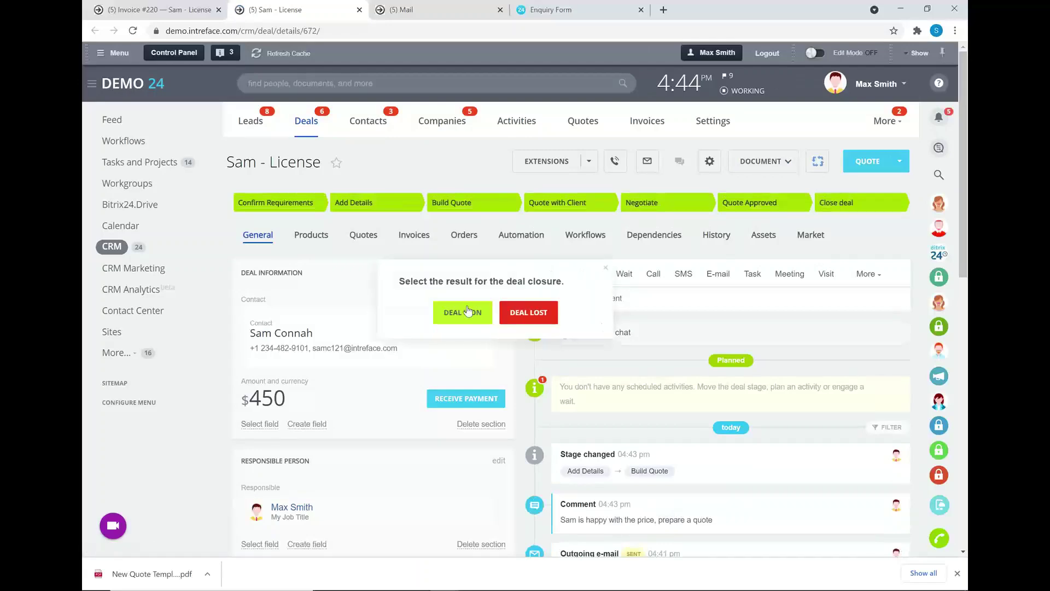
click(464, 313)
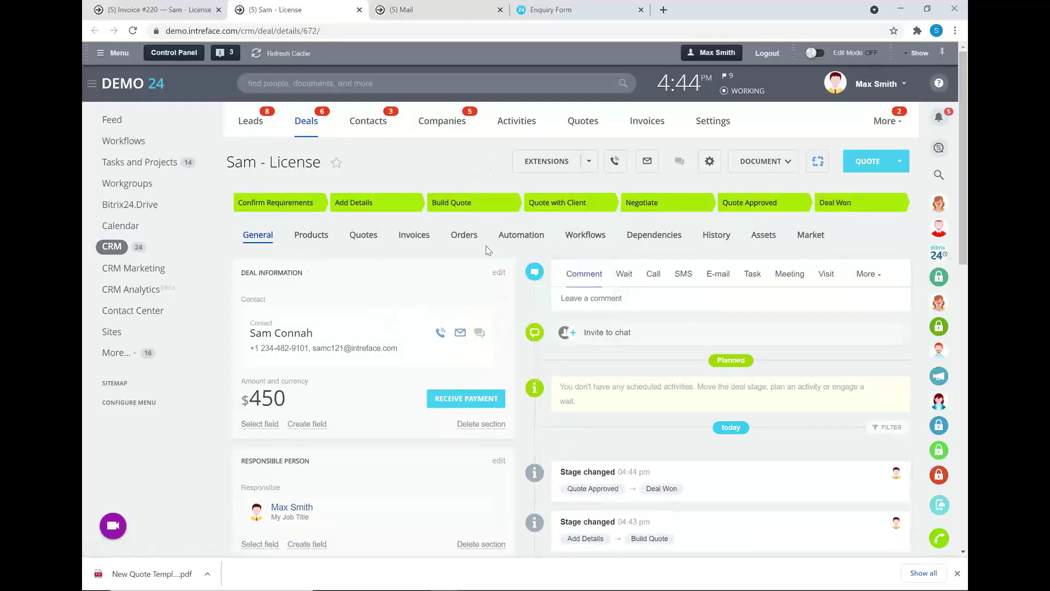
scroll(550, 358, down, 2)
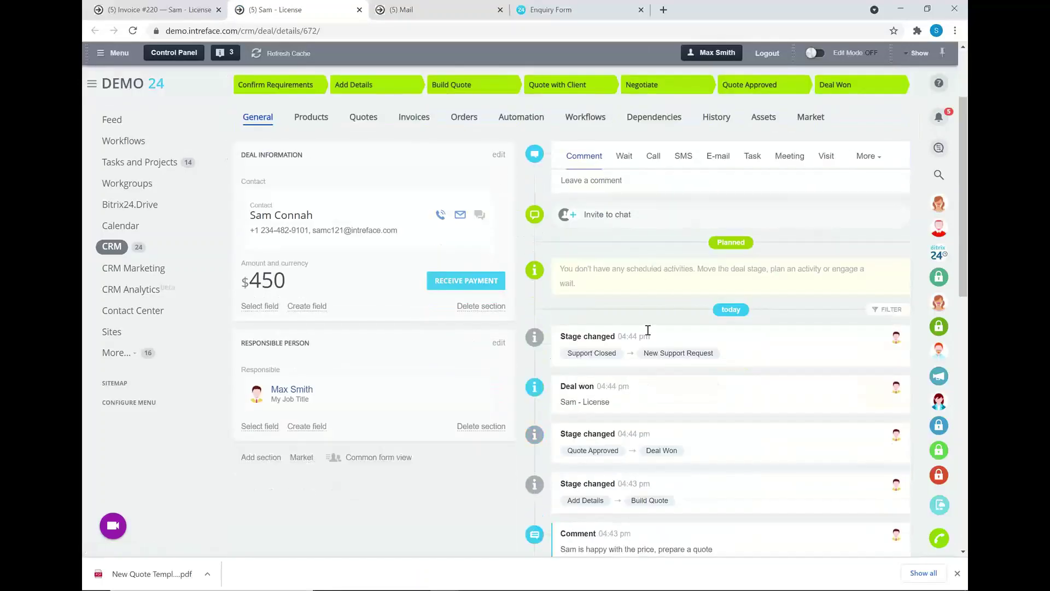
scroll(372, 197, up, 1)
Check the deal's quotes and completed invoice, then open the linked contact's record.
click(360, 183)
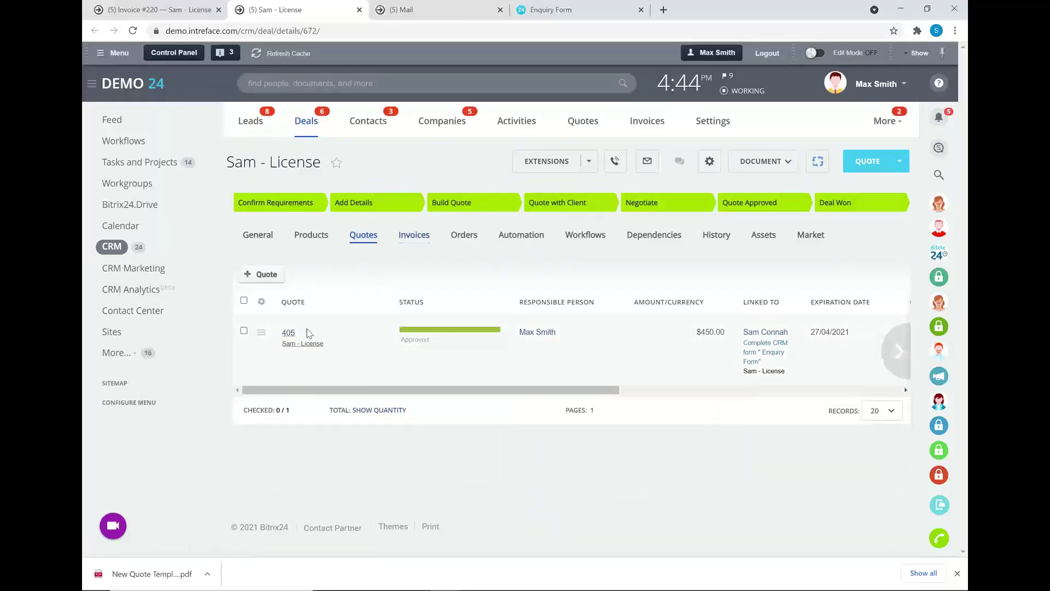
click(411, 239)
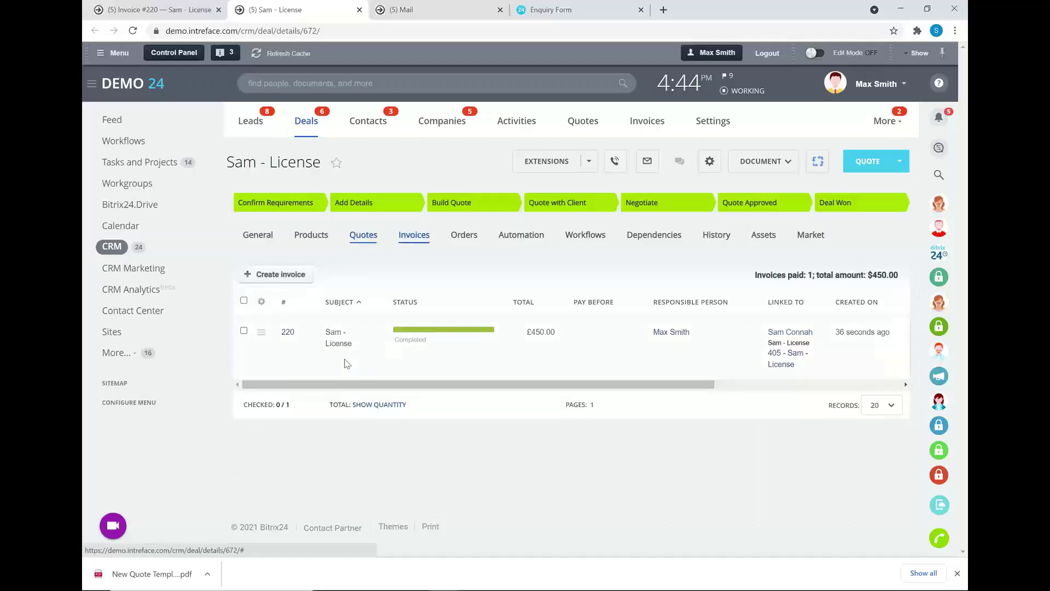
click(259, 236)
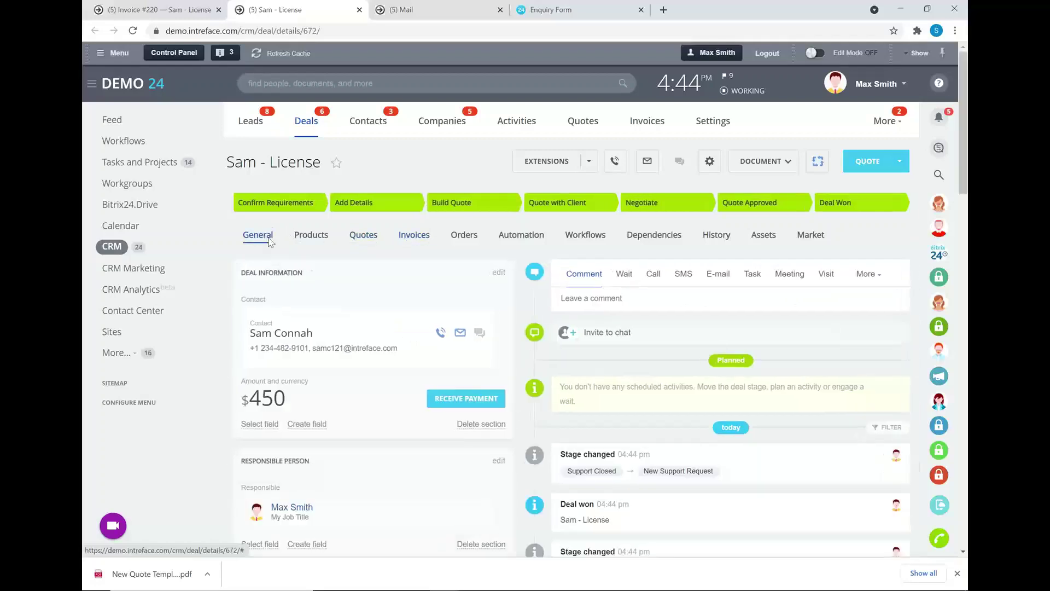
click(276, 337)
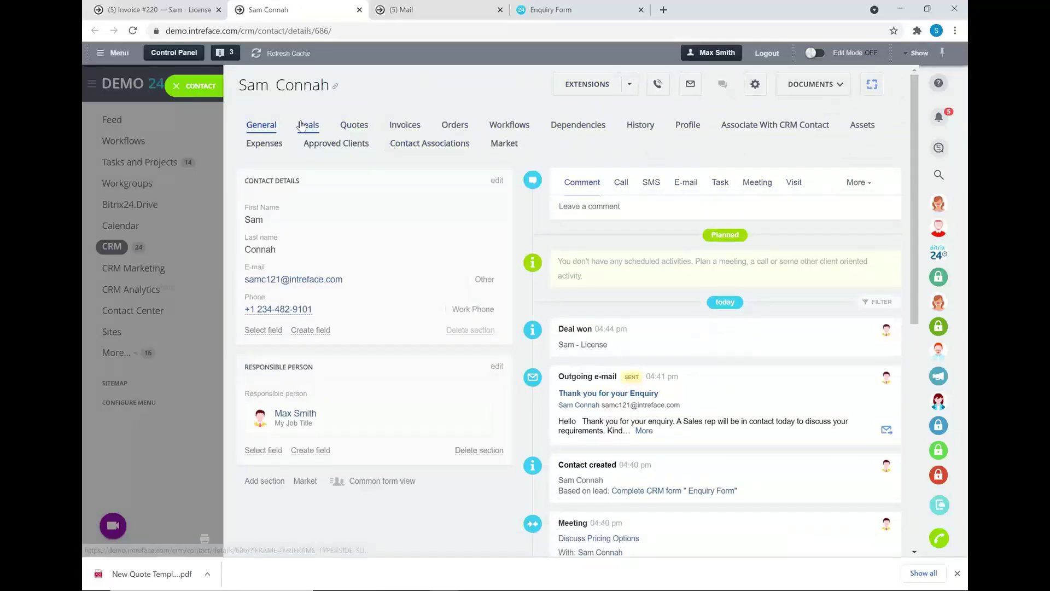
Look over the contact's Deals and Quotes tabs, dismiss the closure prompt, and return to the won deal.
click(307, 125)
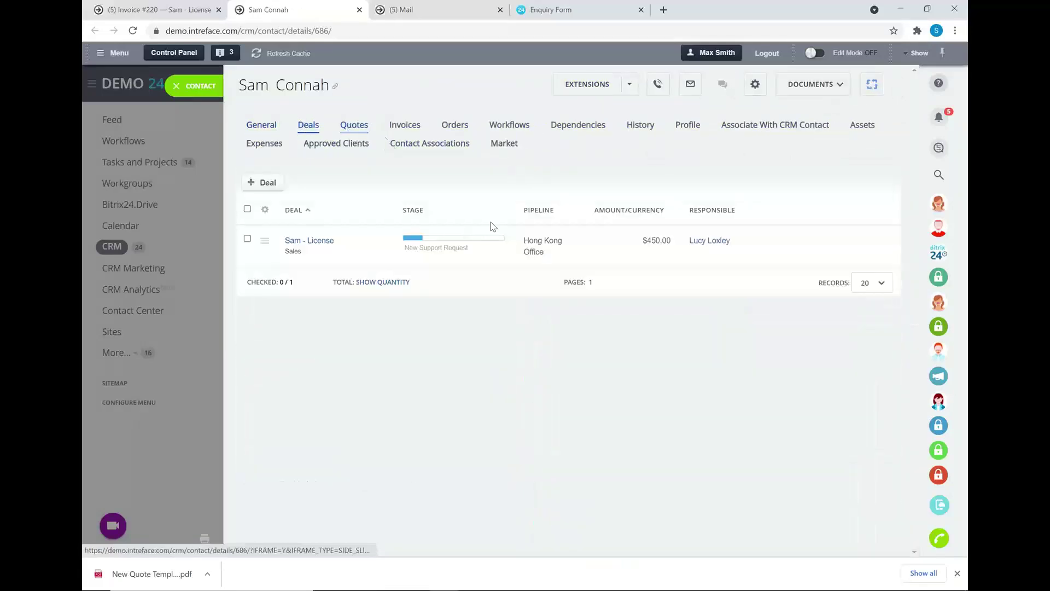
click(498, 237)
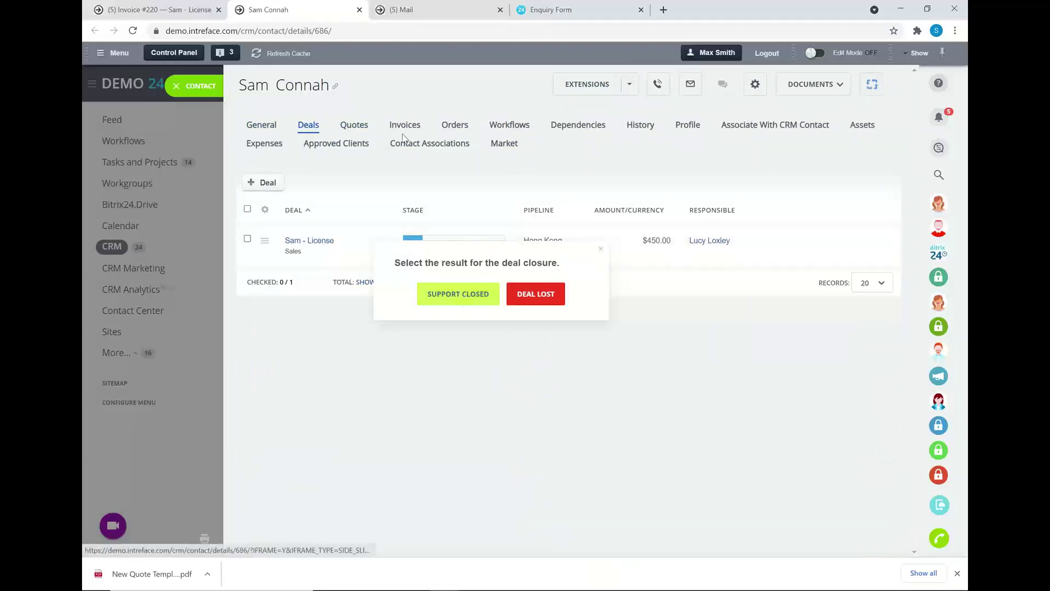
click(354, 125)
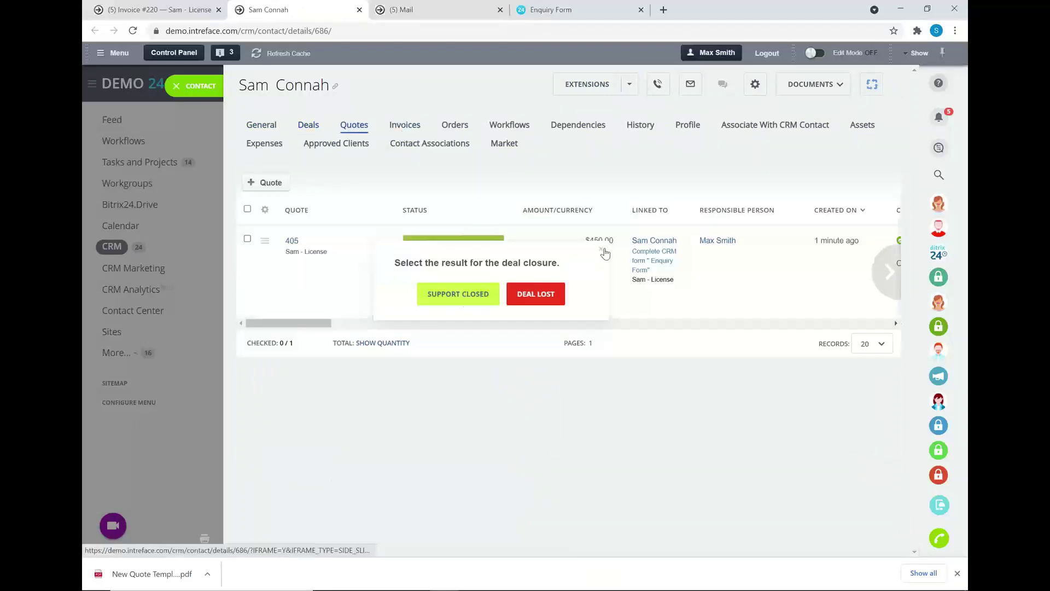
click(601, 249)
click(185, 86)
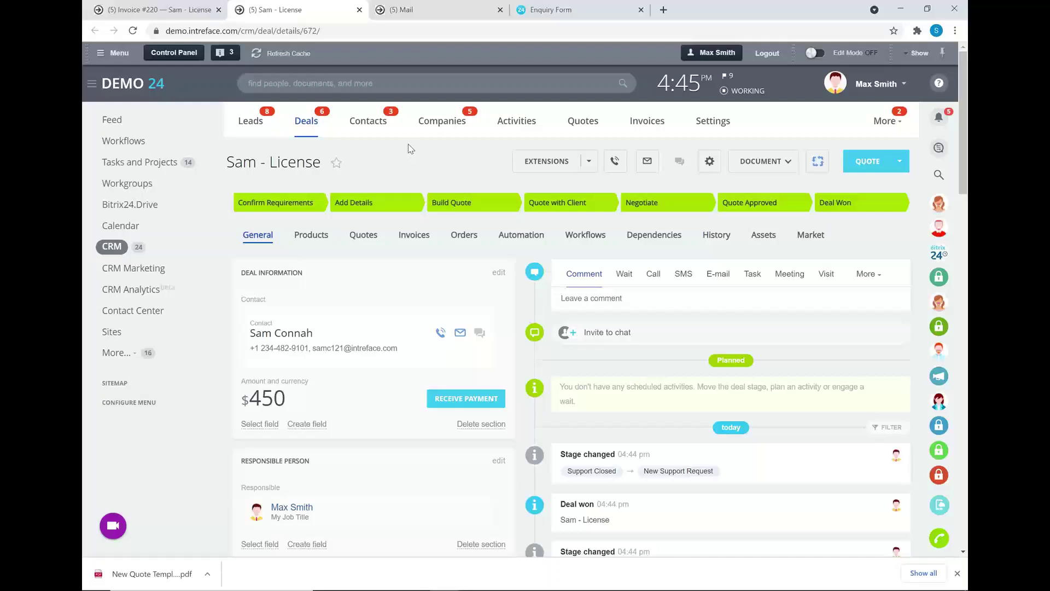
Open CRM Analytics and scroll through the default report.
click(130, 290)
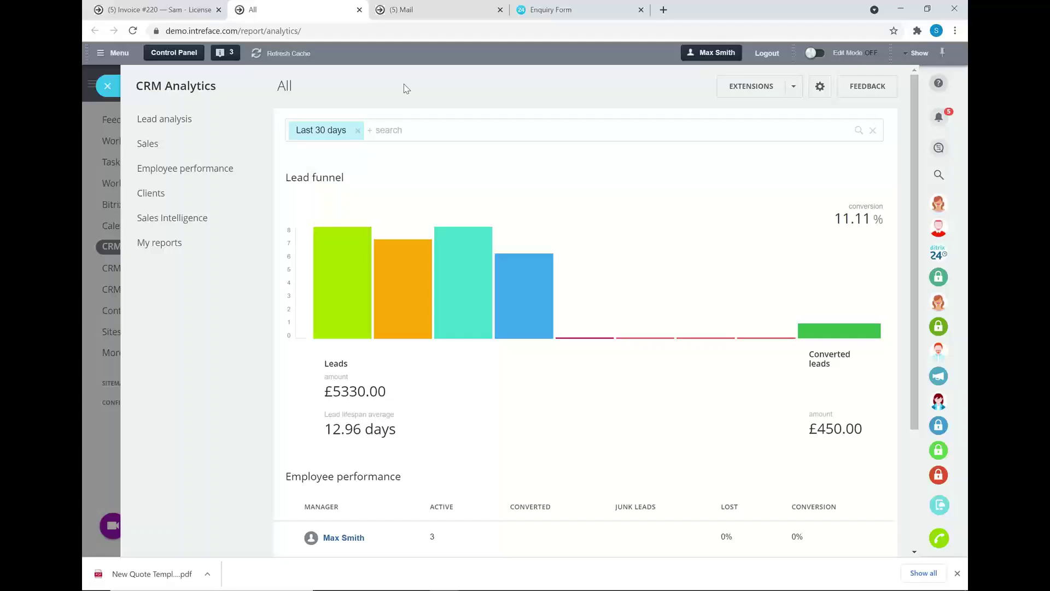
scroll(366, 197, down, 2)
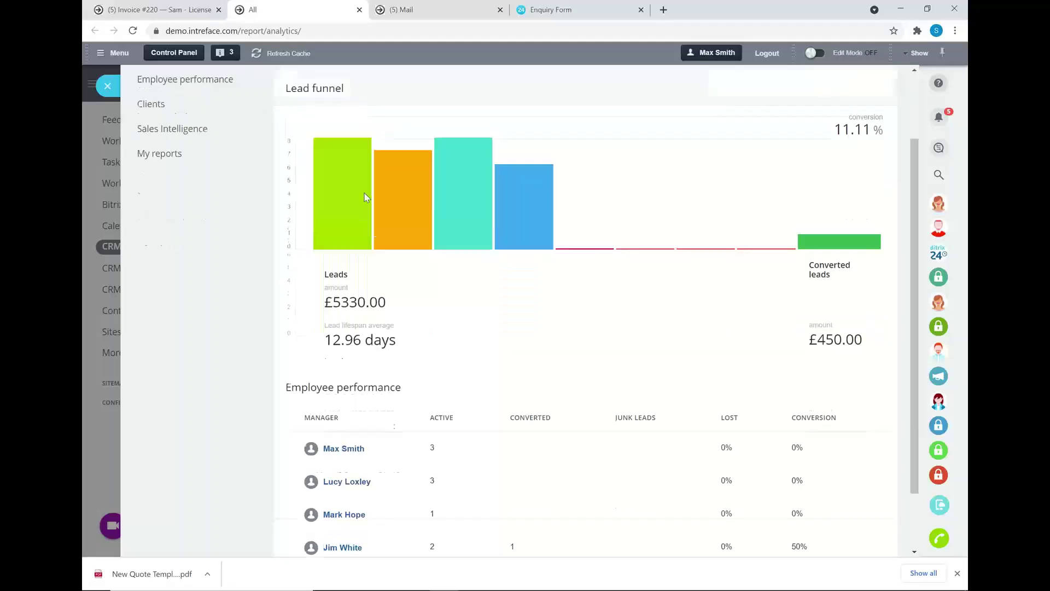
scroll(366, 197, down, 2)
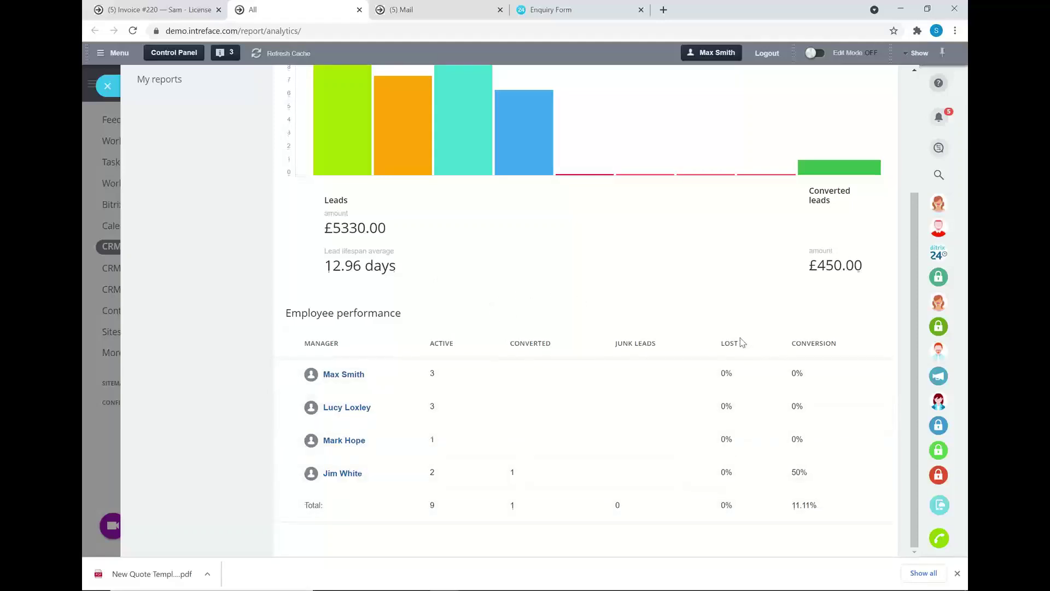
scroll(743, 343, up, 3)
Filter CRM Analytics to a reporting period of Last 90 days.
click(351, 131)
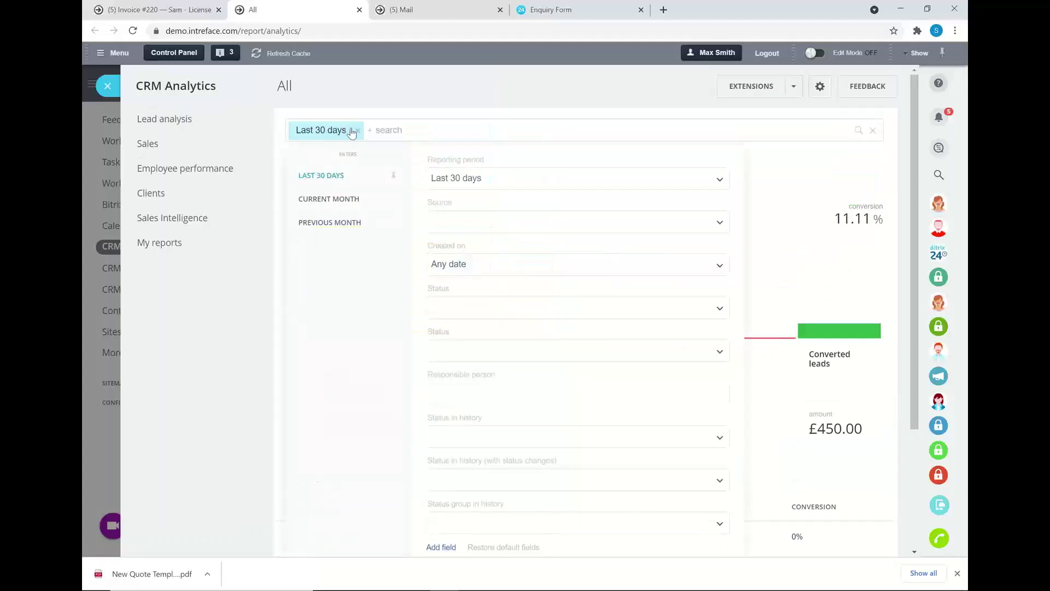
click(465, 178)
scroll(495, 279, down, 2)
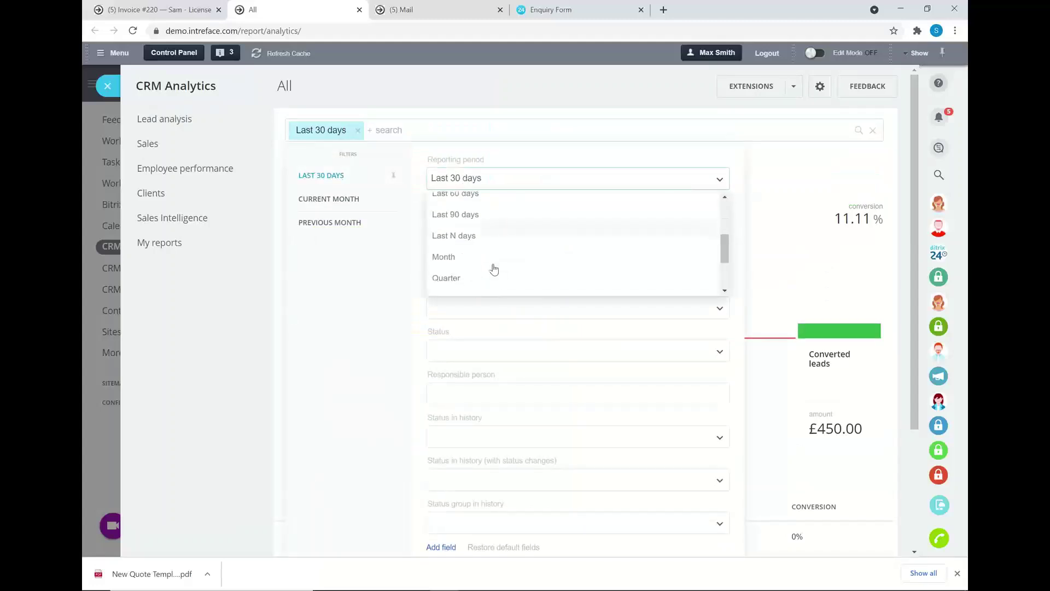
click(472, 222)
scroll(424, 345, down, 3)
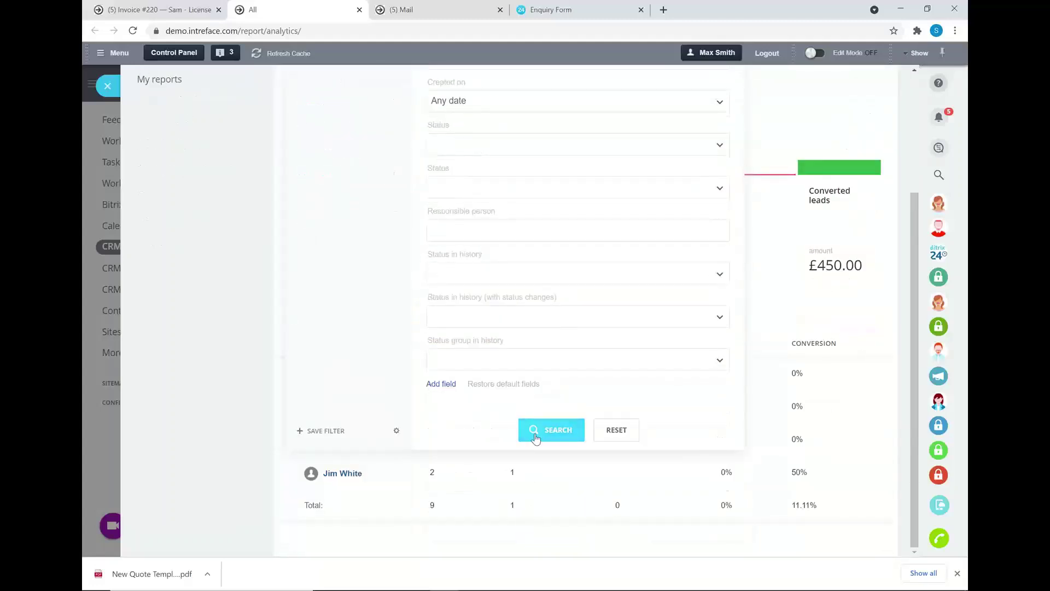
click(538, 436)
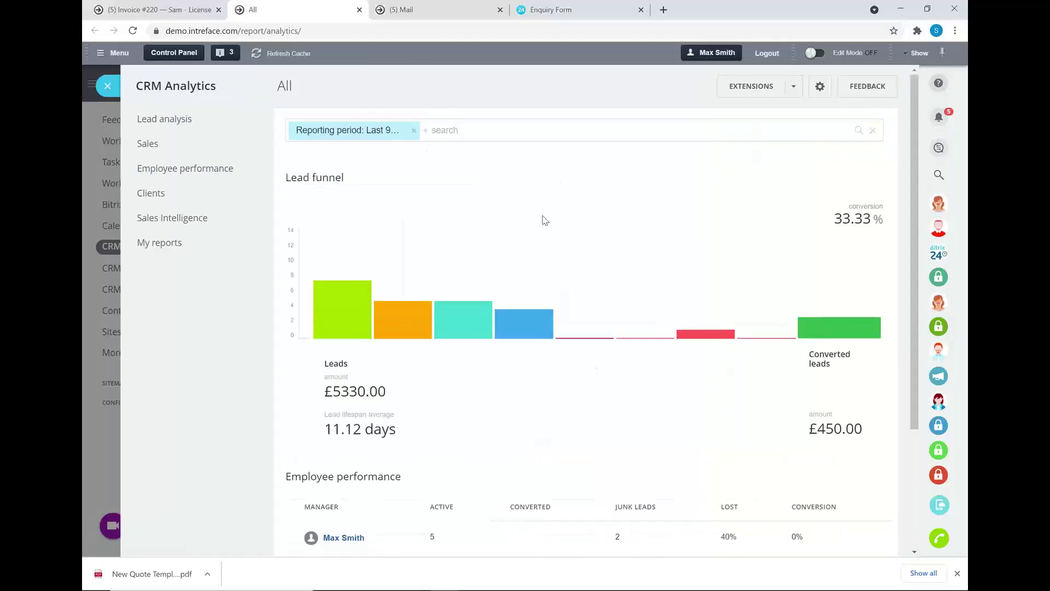
Review the 90-day figures and expand the Sales group of reports.
scroll(543, 219, down, 2)
scroll(543, 219, down, 1)
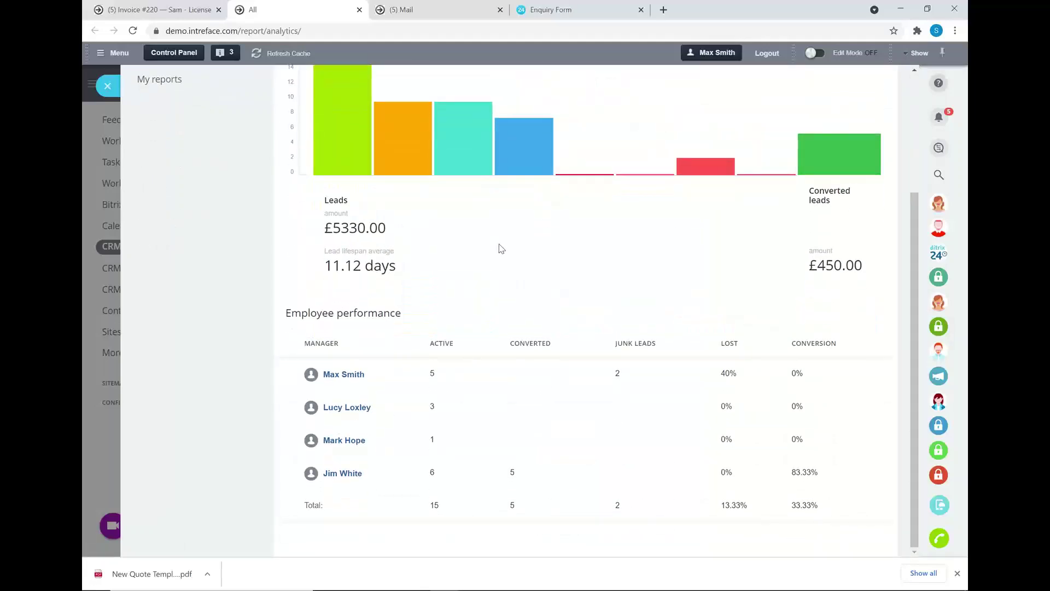
scroll(501, 248, up, 4)
click(158, 144)
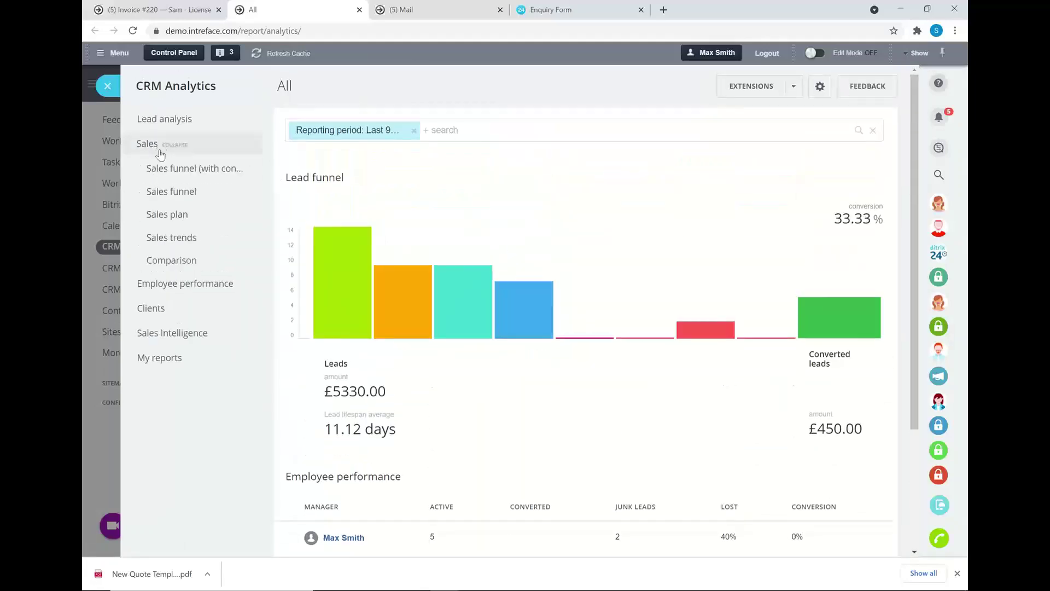
Check the Sales plan, then filter the Deals report to reporting year 2020.
click(174, 214)
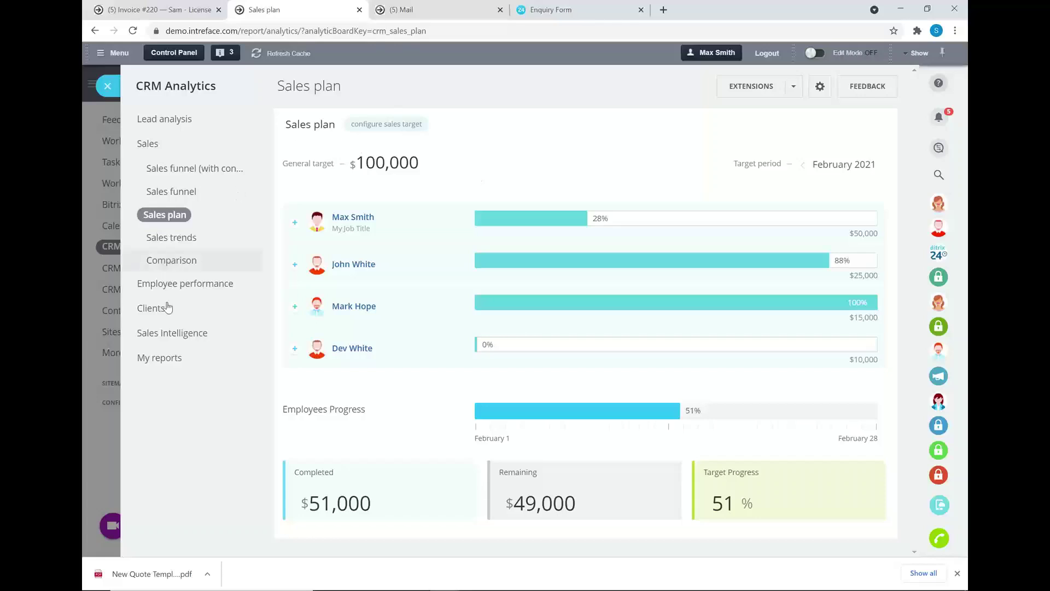
click(163, 359)
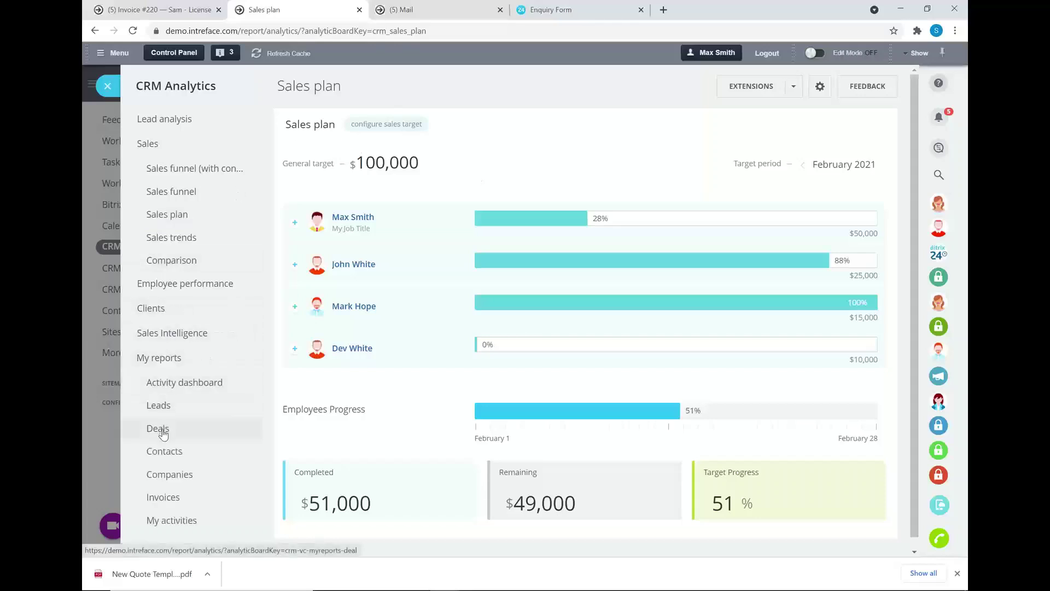
click(163, 430)
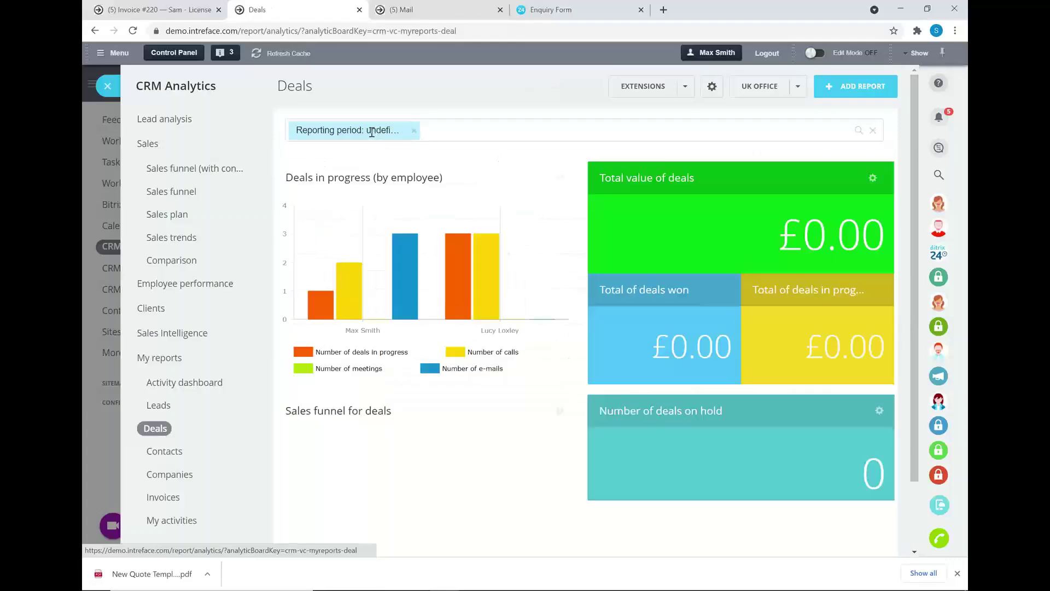
click(377, 132)
click(511, 221)
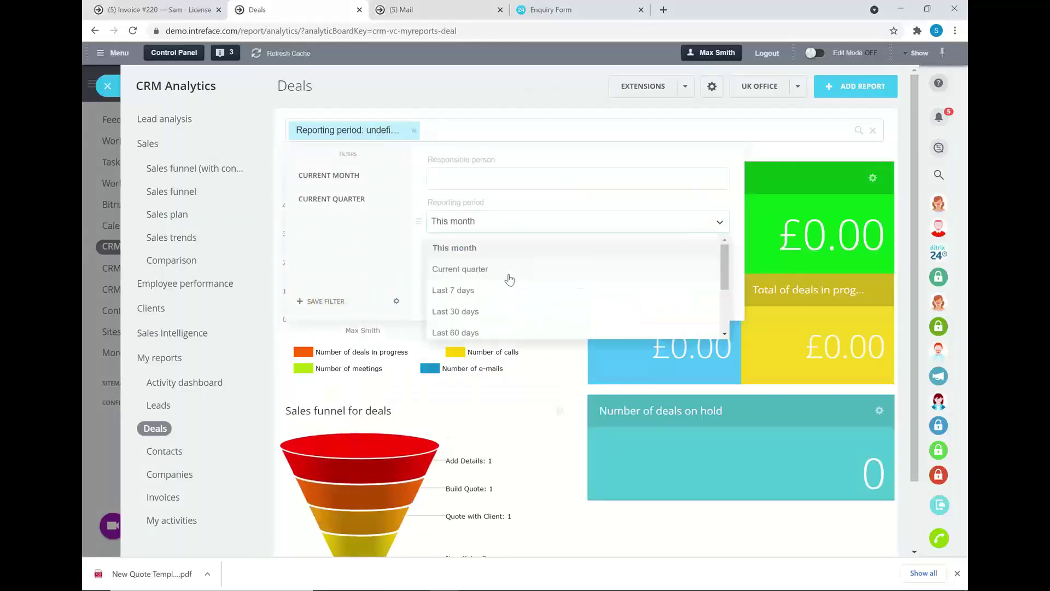
scroll(509, 279, down, 2)
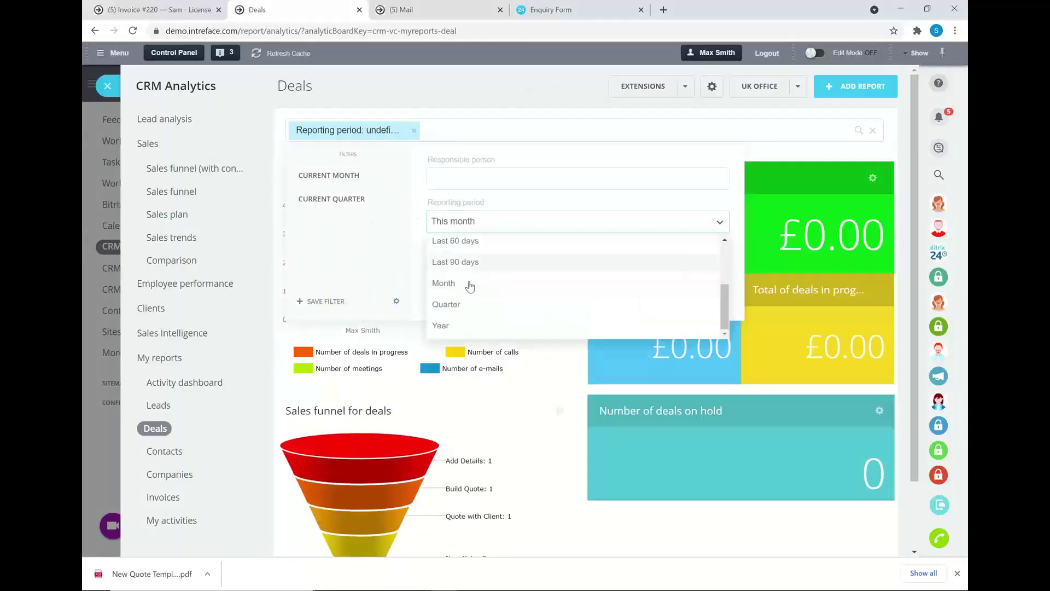
click(444, 326)
click(603, 229)
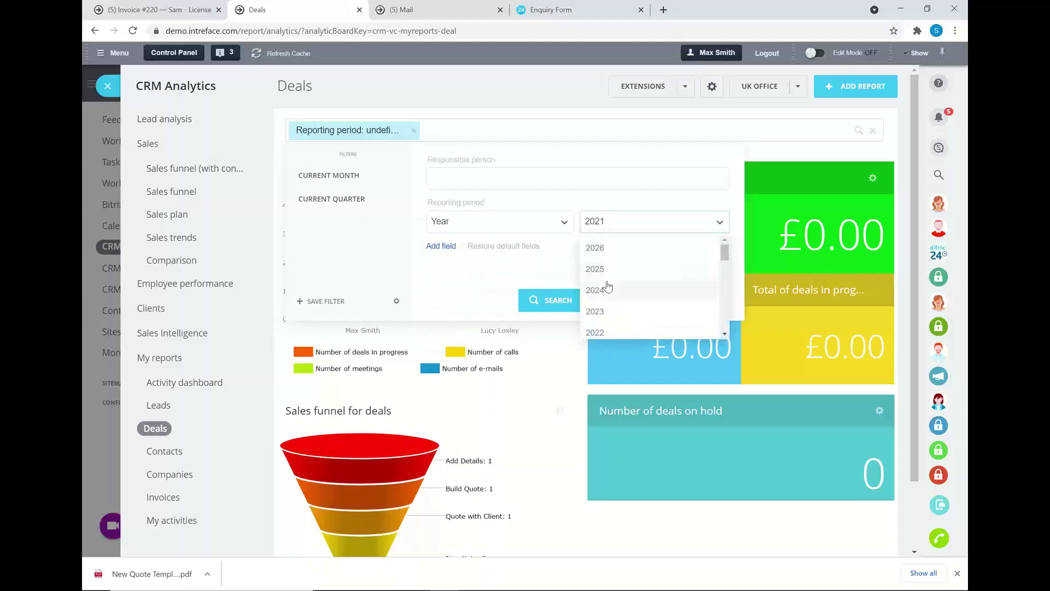
click(549, 300)
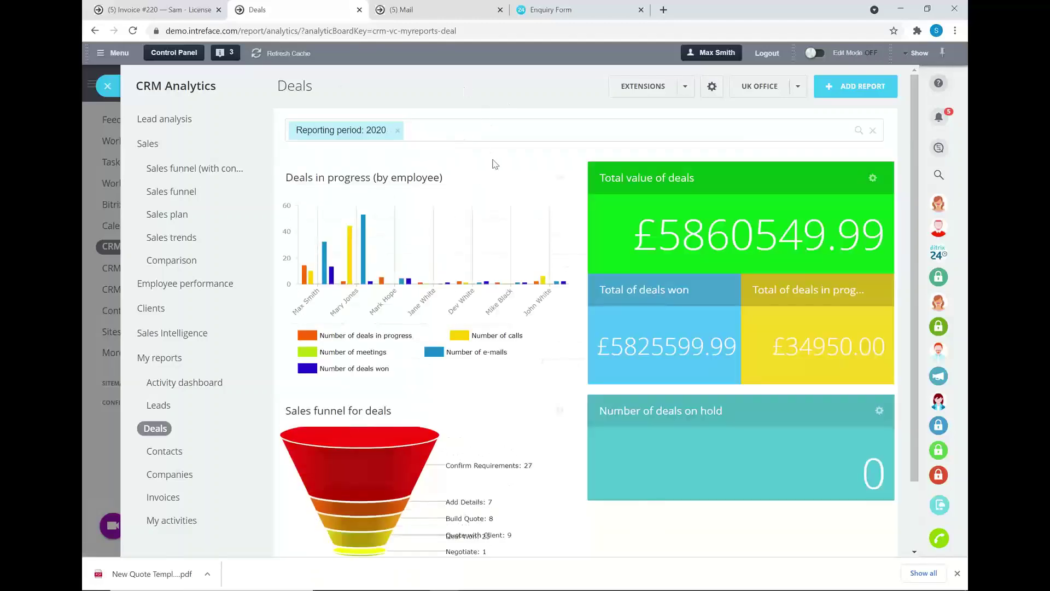
Review the 2020 Deals board, cancel adding a report, and close CRM Analytics.
scroll(457, 178, down, 2)
scroll(491, 226, up, 2)
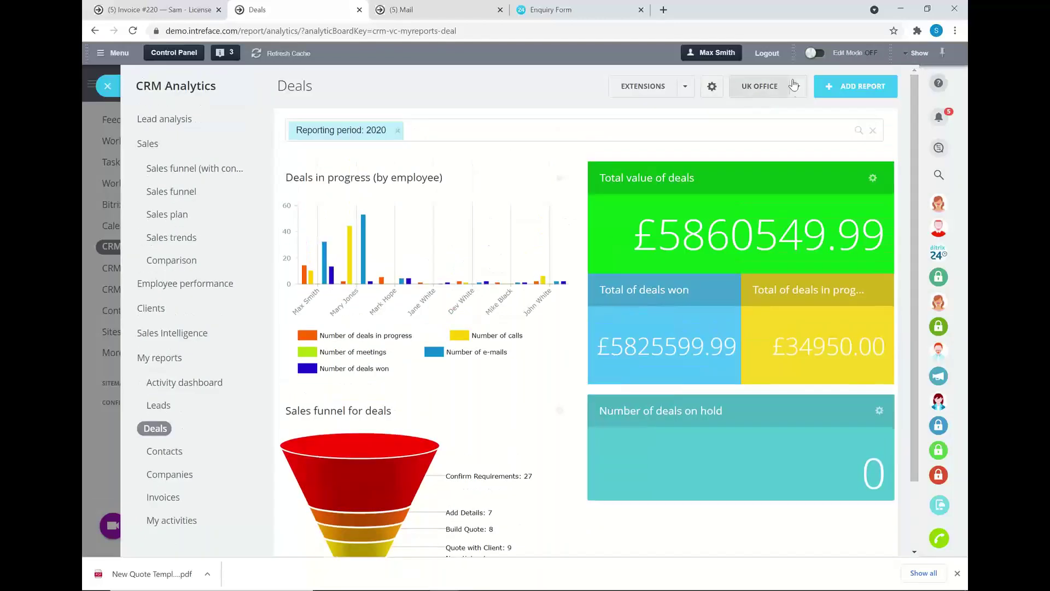
click(797, 86)
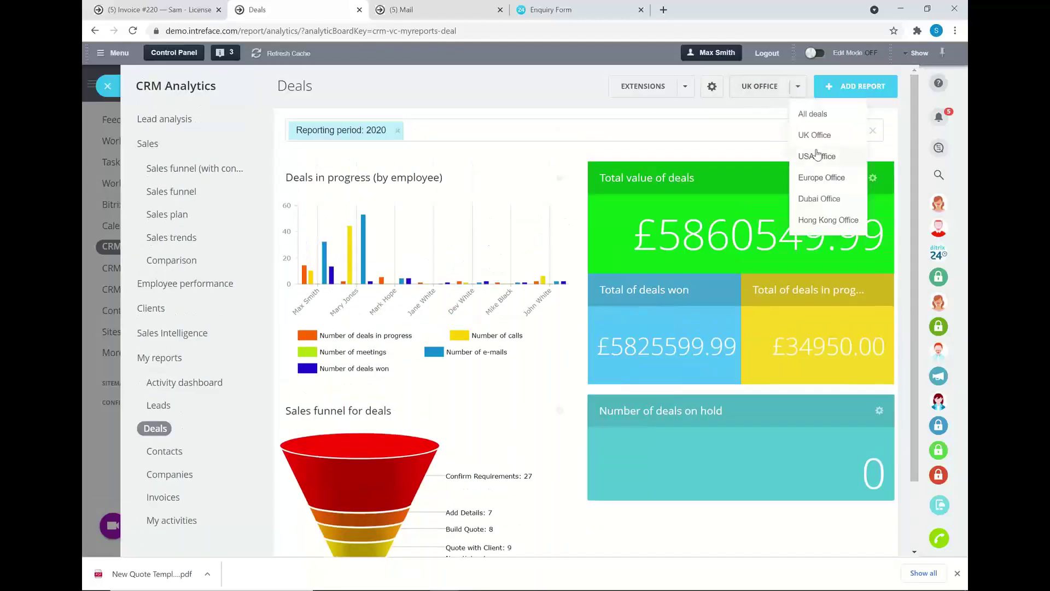
click(840, 88)
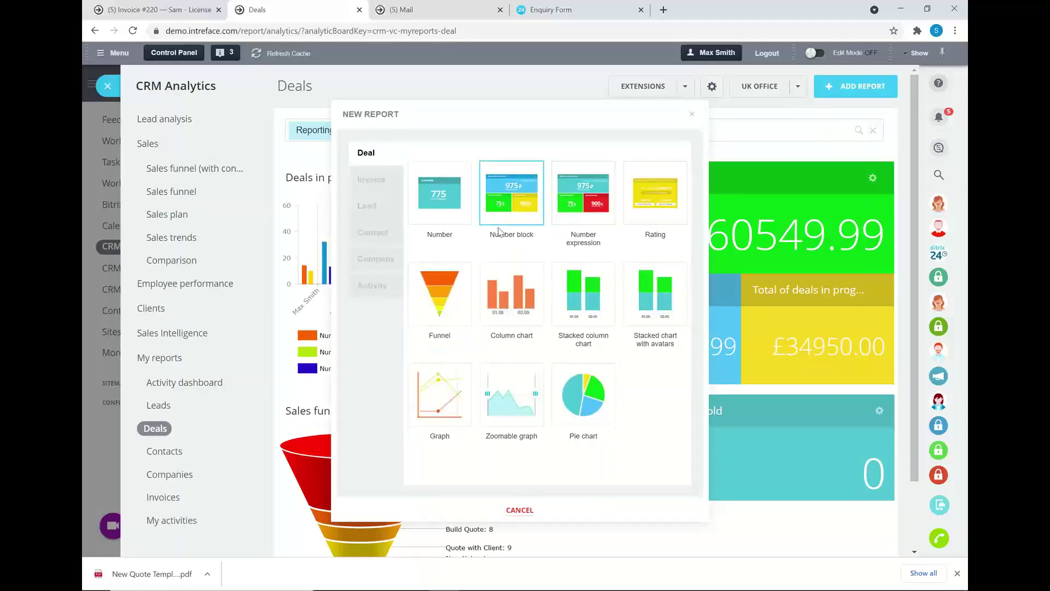
click(692, 114)
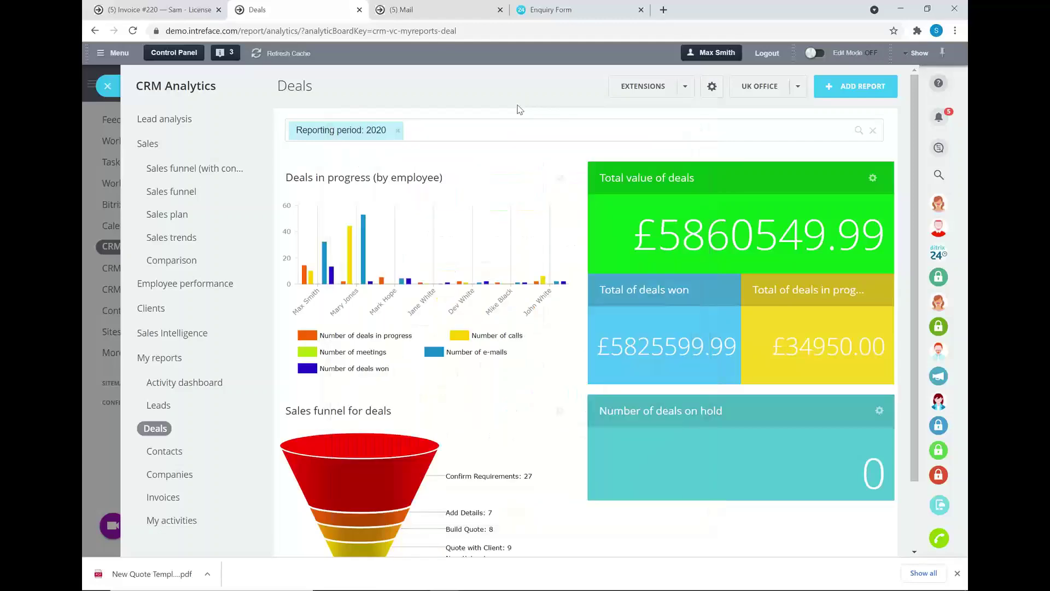
click(107, 93)
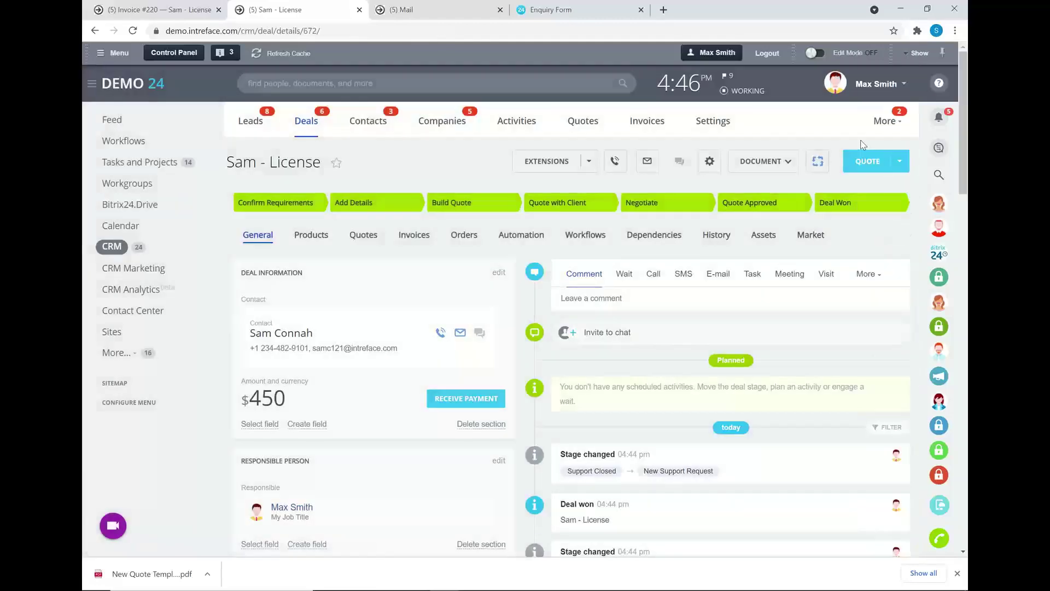
Go to CRM Reports and start a new report with Deal as its data source.
click(897, 126)
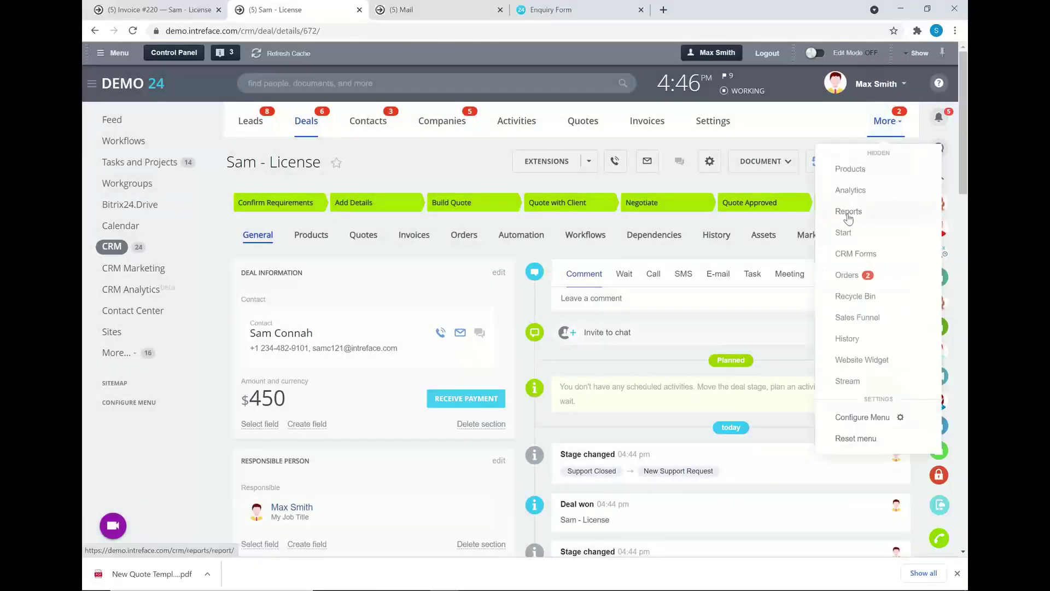
click(849, 217)
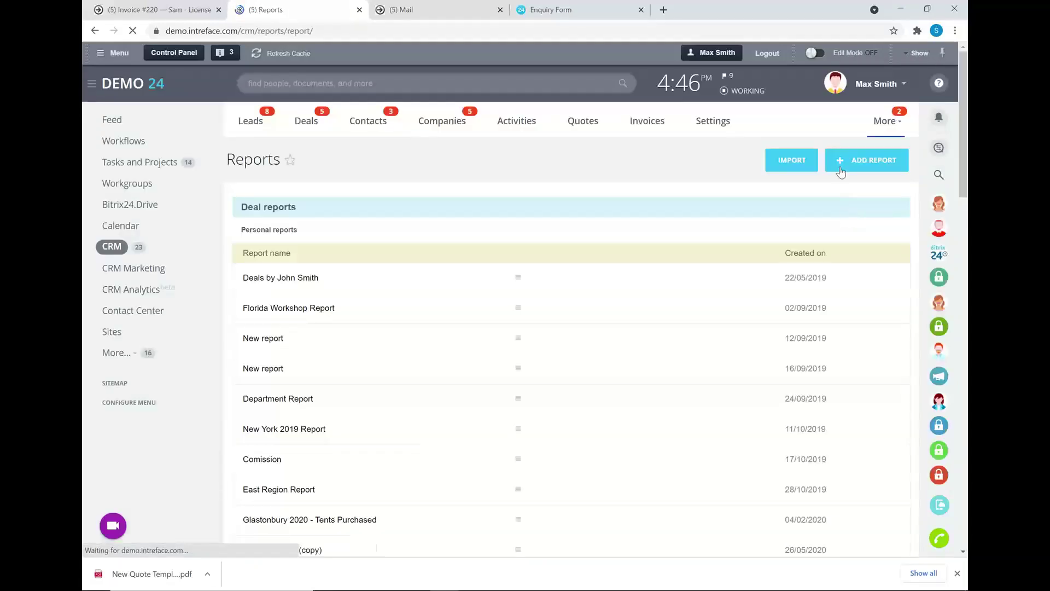
click(843, 168)
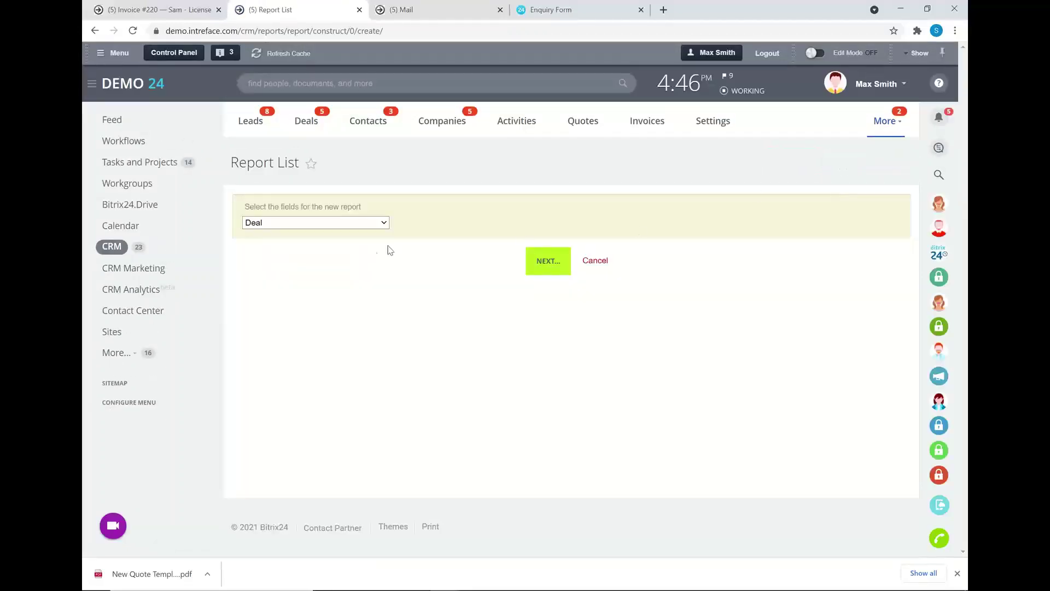
click(382, 224)
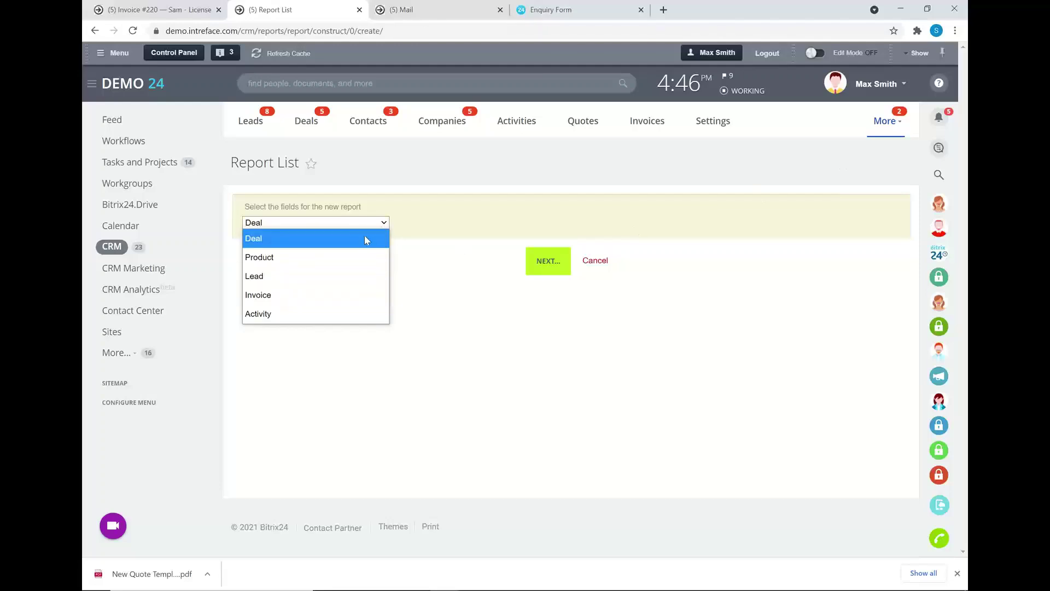
click(473, 274)
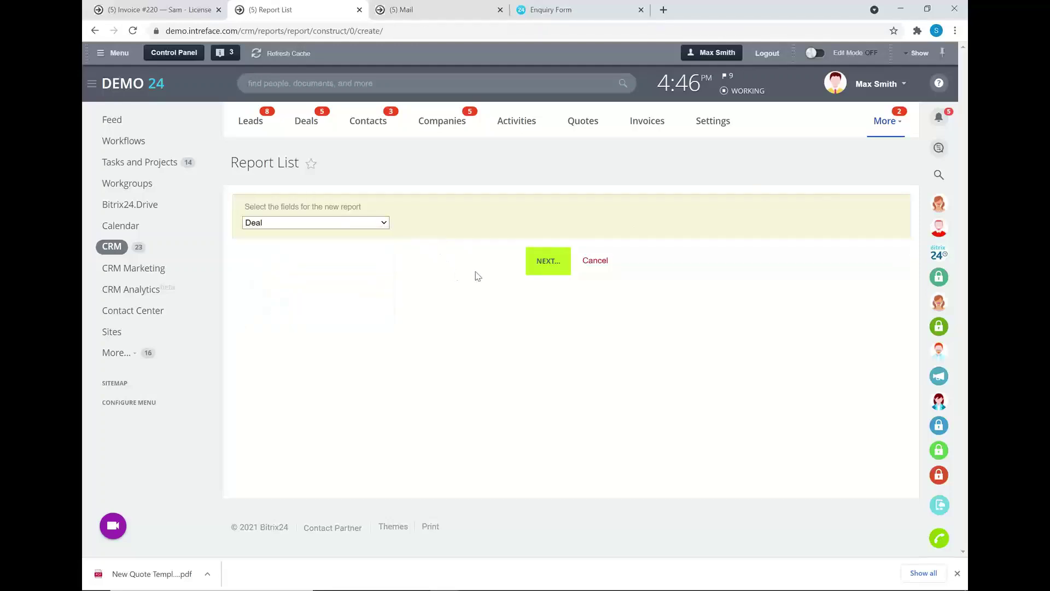
click(545, 263)
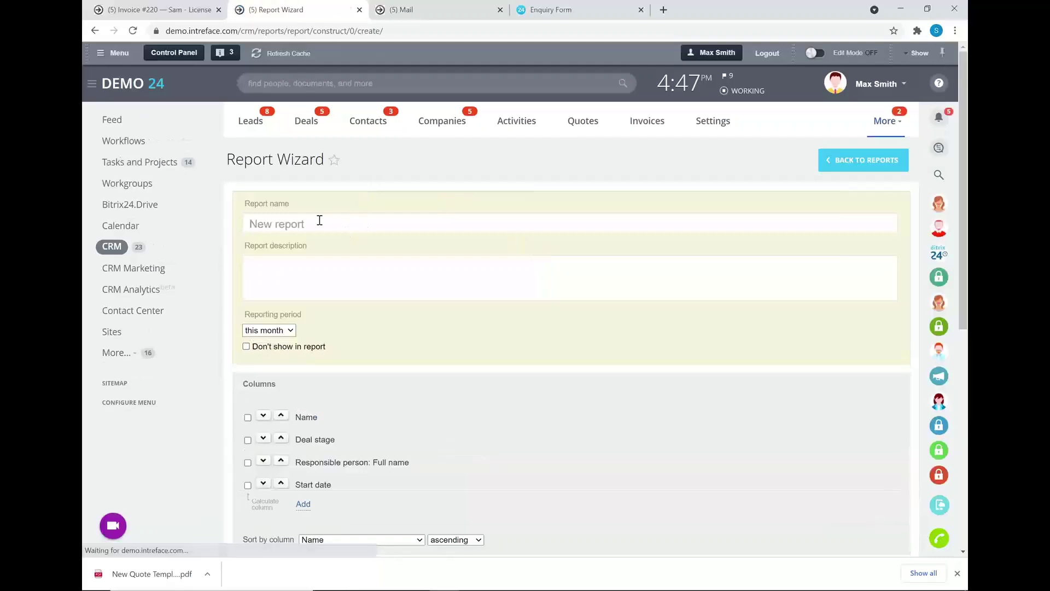
Browse the available deal column fields without adding any.
scroll(328, 265, down, 1)
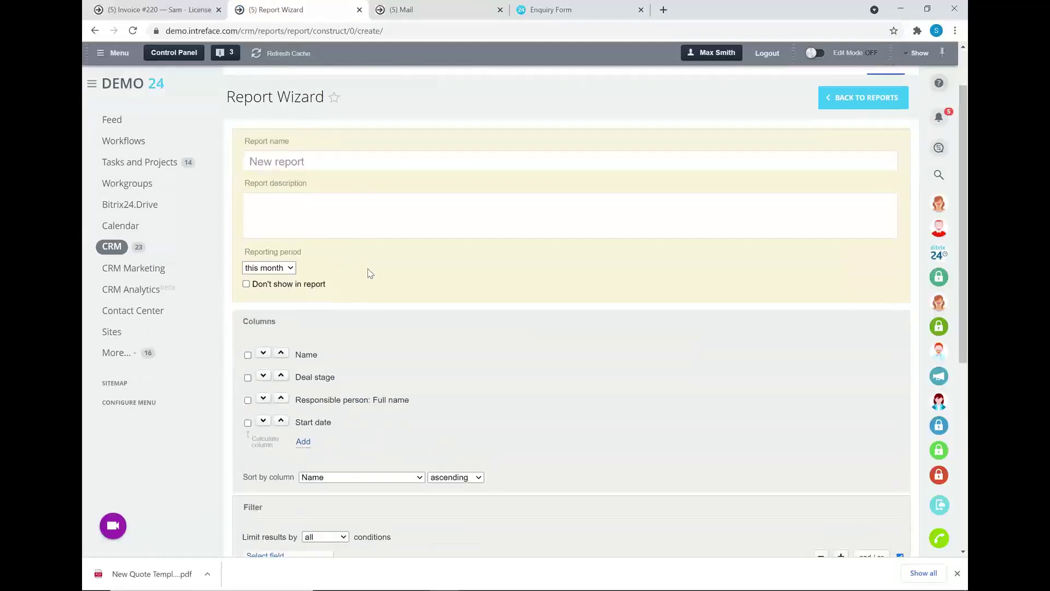
scroll(370, 273, down, 1)
click(303, 387)
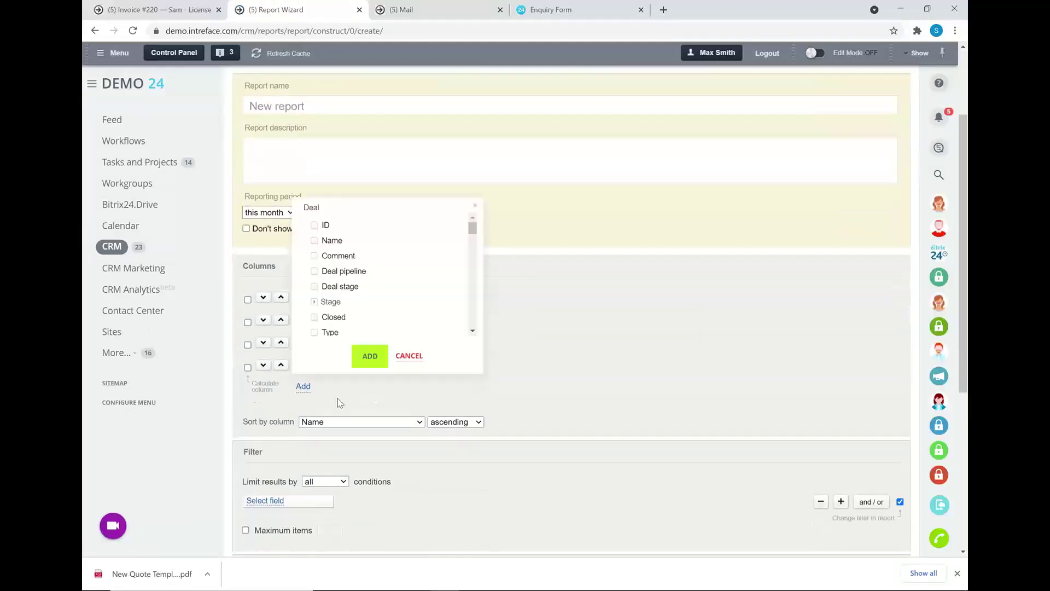
scroll(407, 277, down, 3)
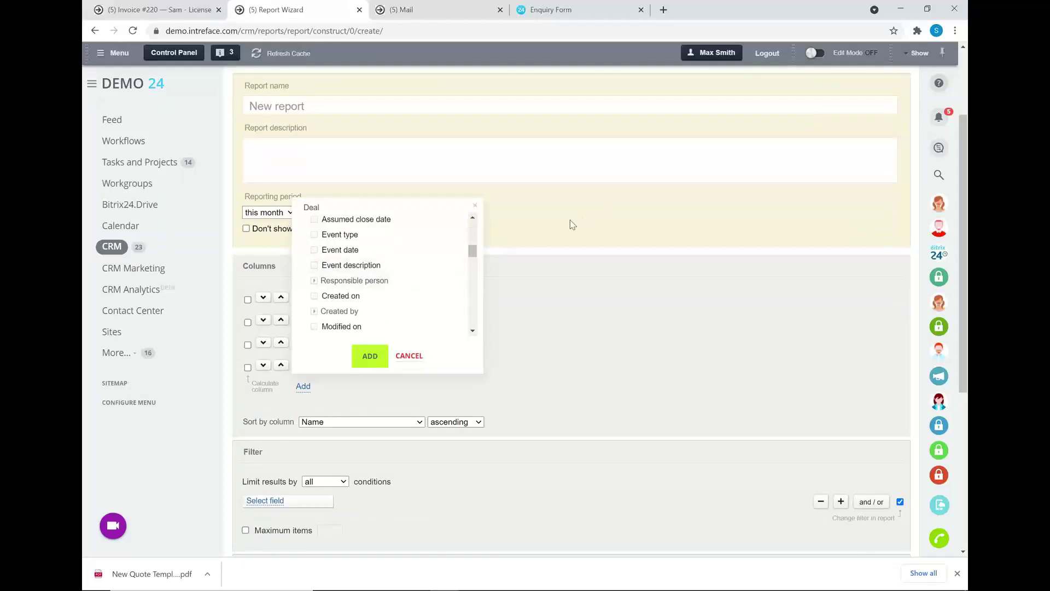
click(475, 205)
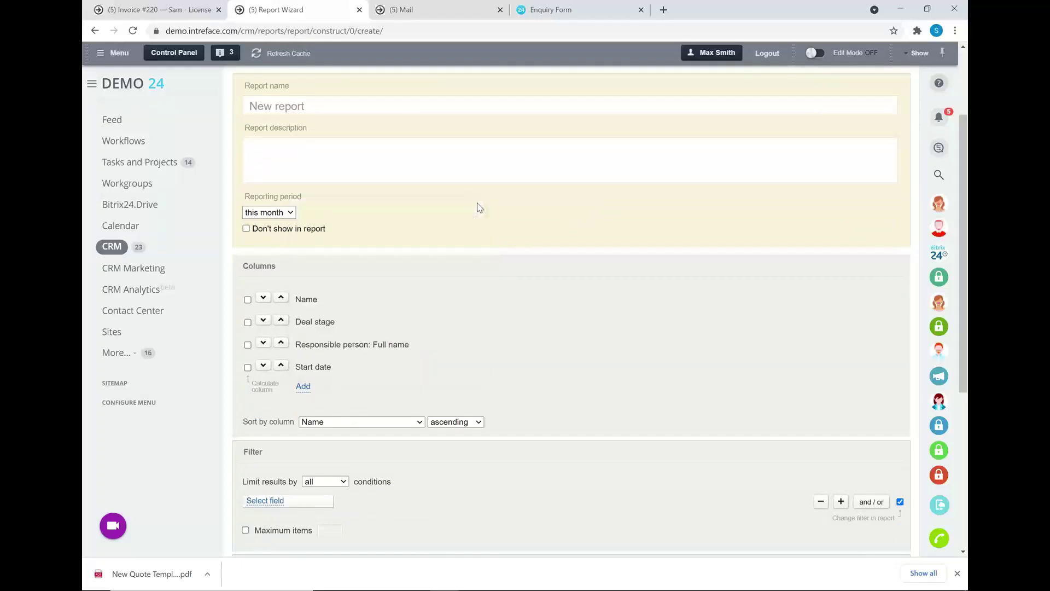
Filter the report by Deal pipeline set to UK Office.
scroll(477, 208, down, 2)
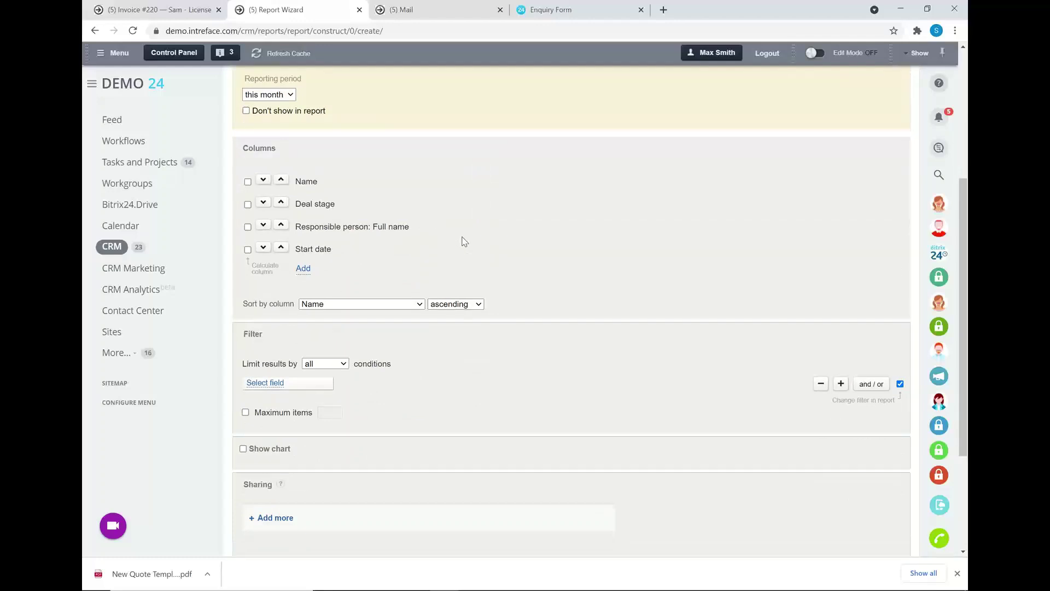
scroll(383, 253, down, 1)
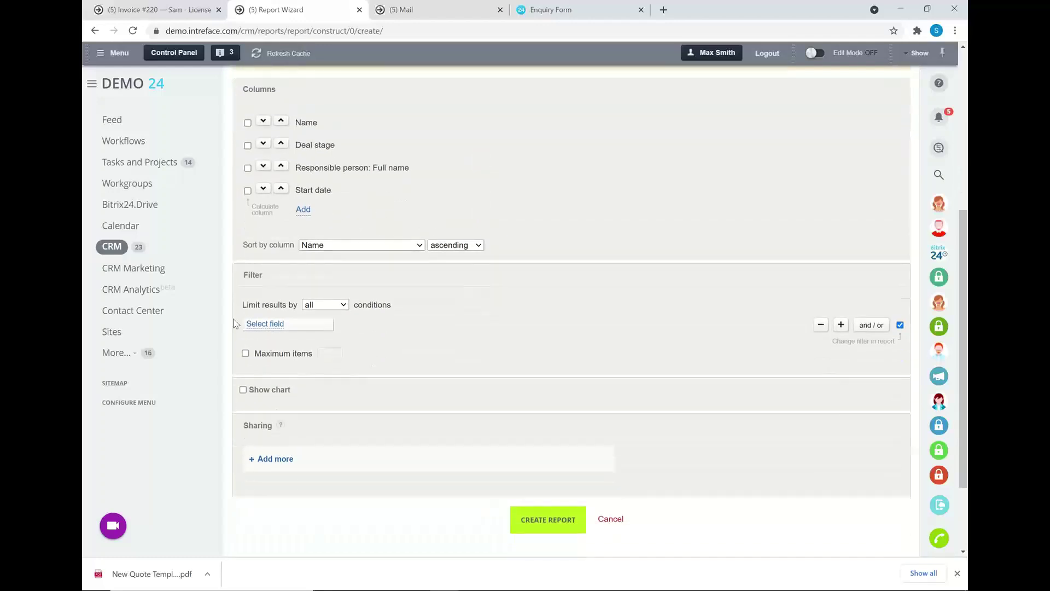
click(259, 323)
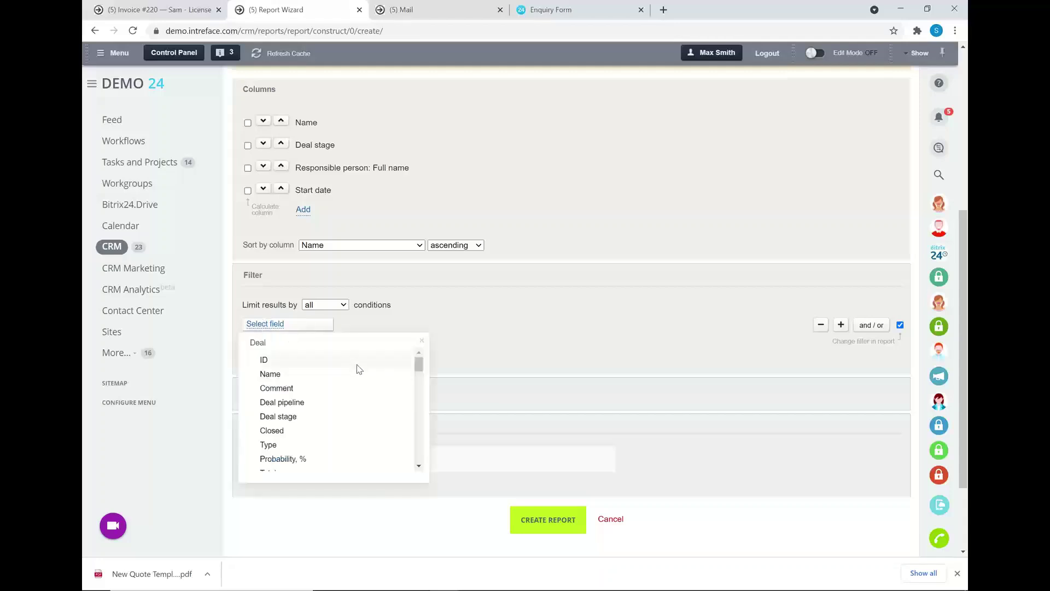
click(309, 399)
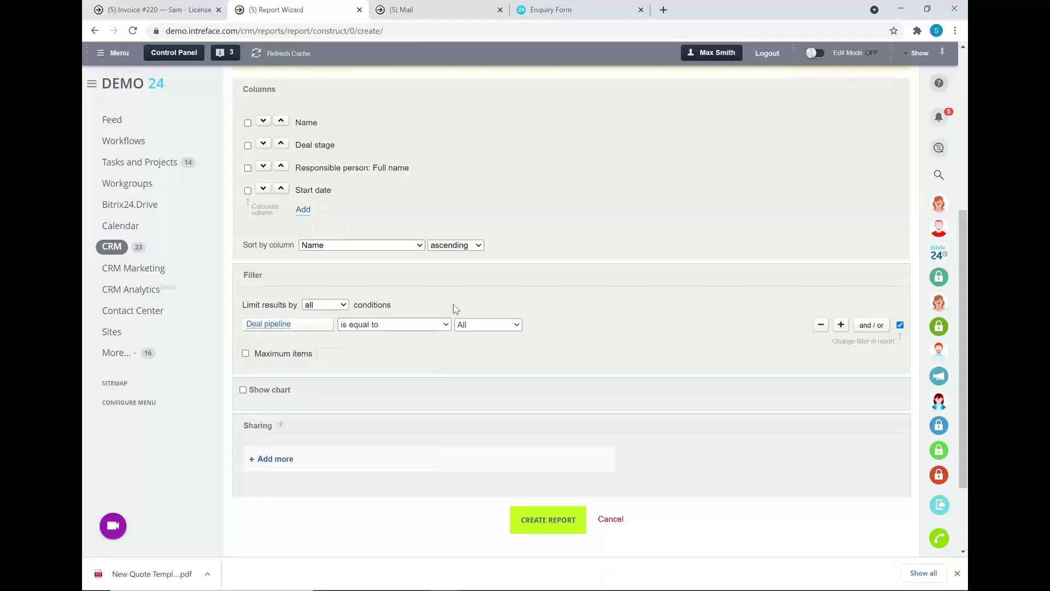
click(484, 327)
click(481, 358)
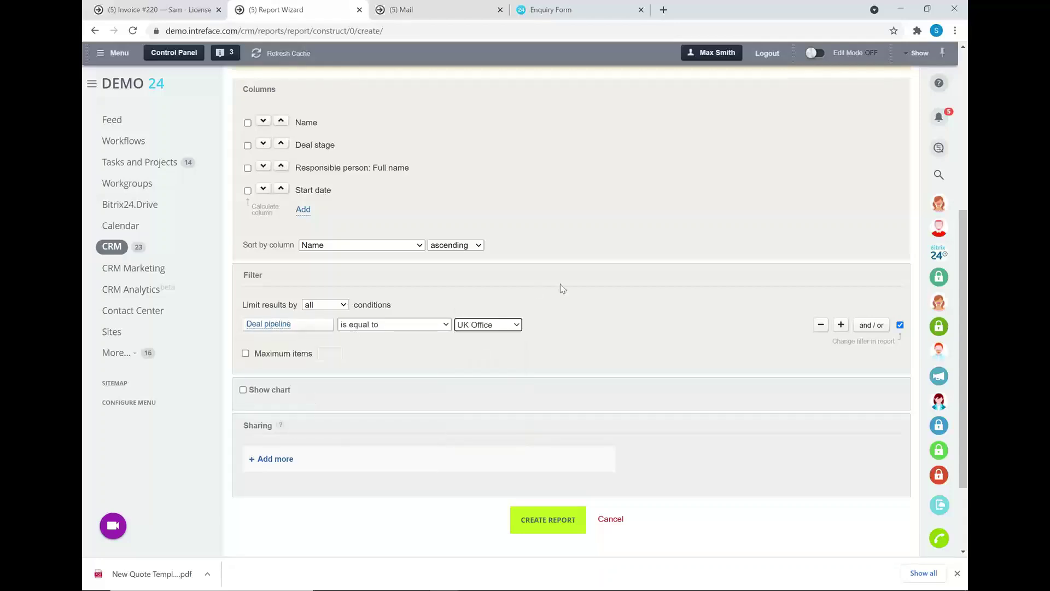
Enable Show chart with the Linear chart type.
click(243, 389)
click(323, 420)
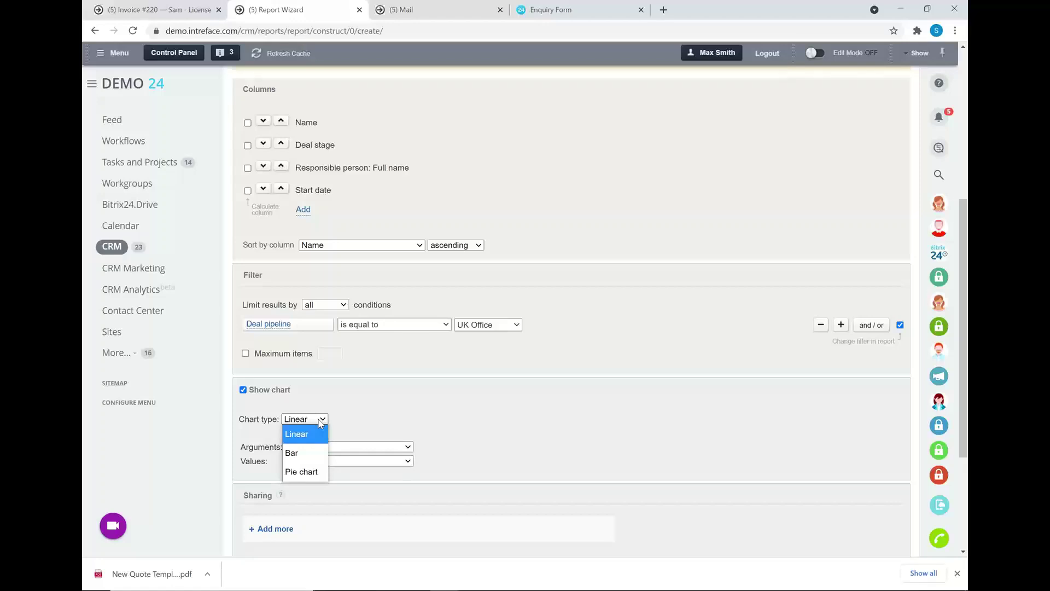
click(463, 388)
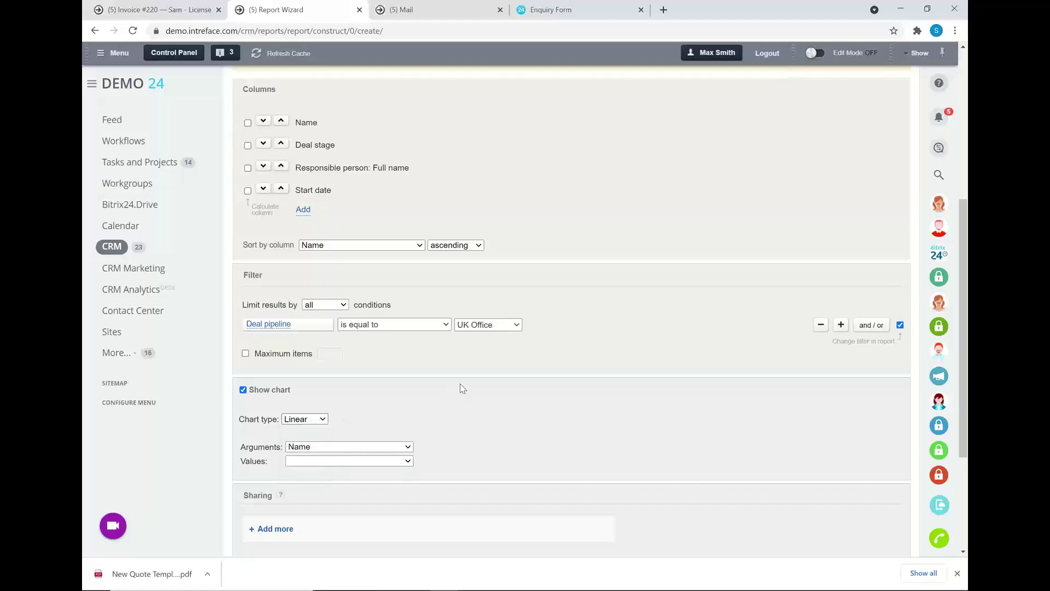
scroll(538, 351, down, 2)
scroll(539, 348, down, 1)
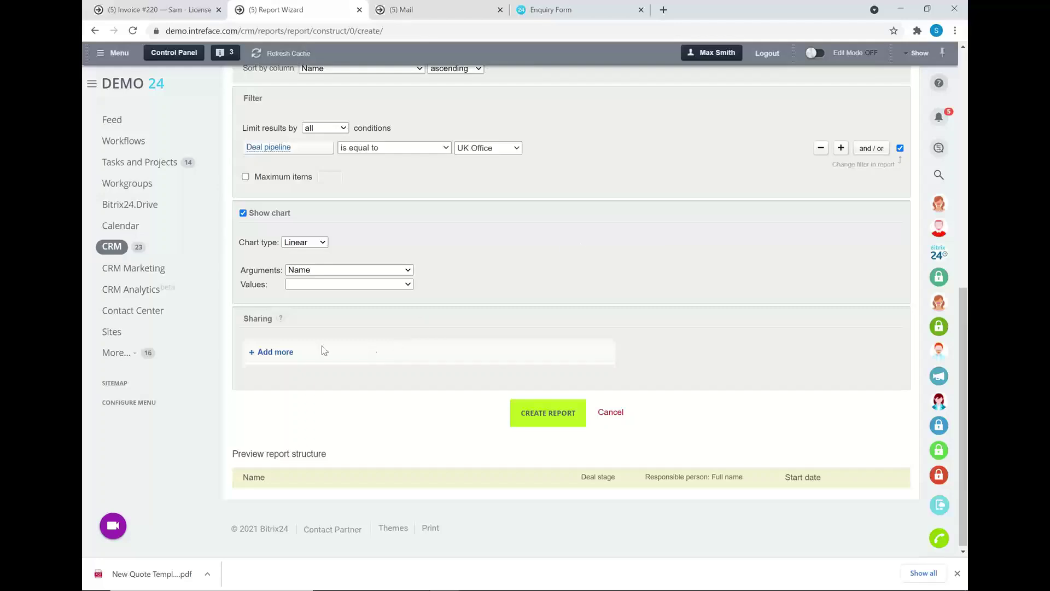
Share the report with all IT UK department employees, then go to the leads list.
click(264, 353)
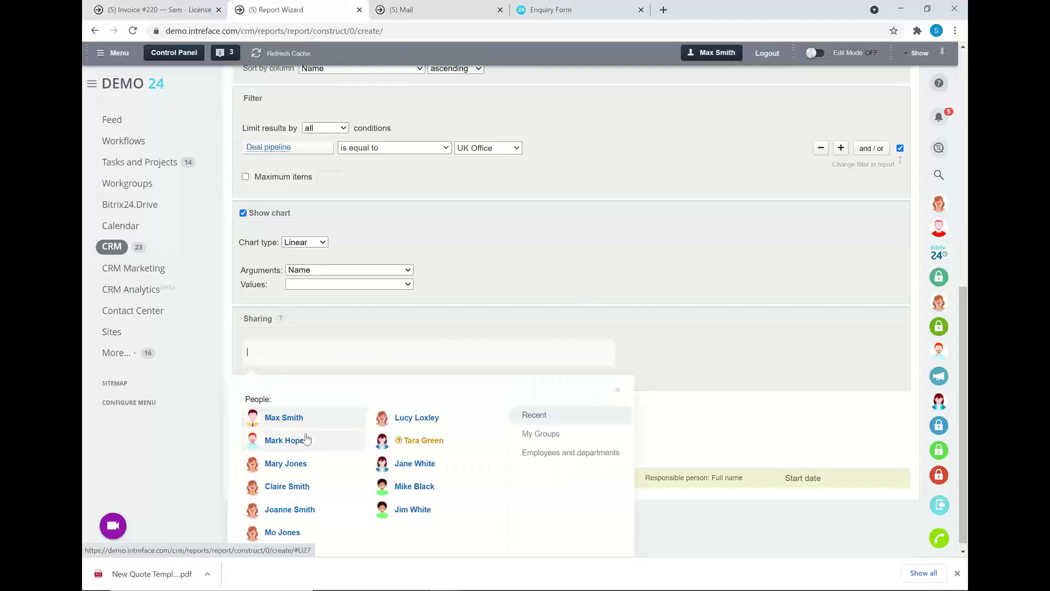
click(588, 455)
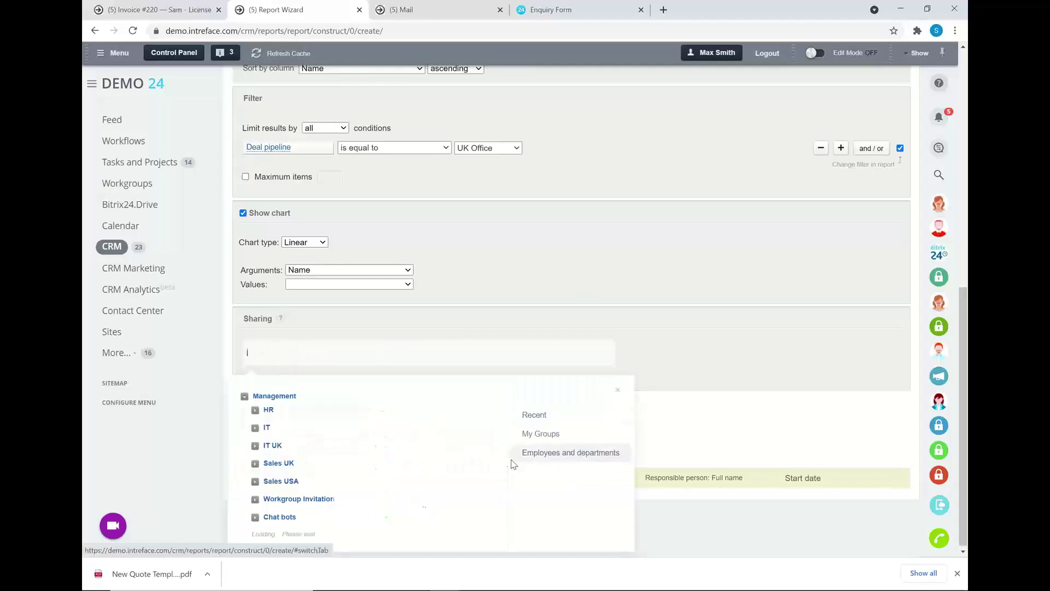
click(272, 445)
click(266, 463)
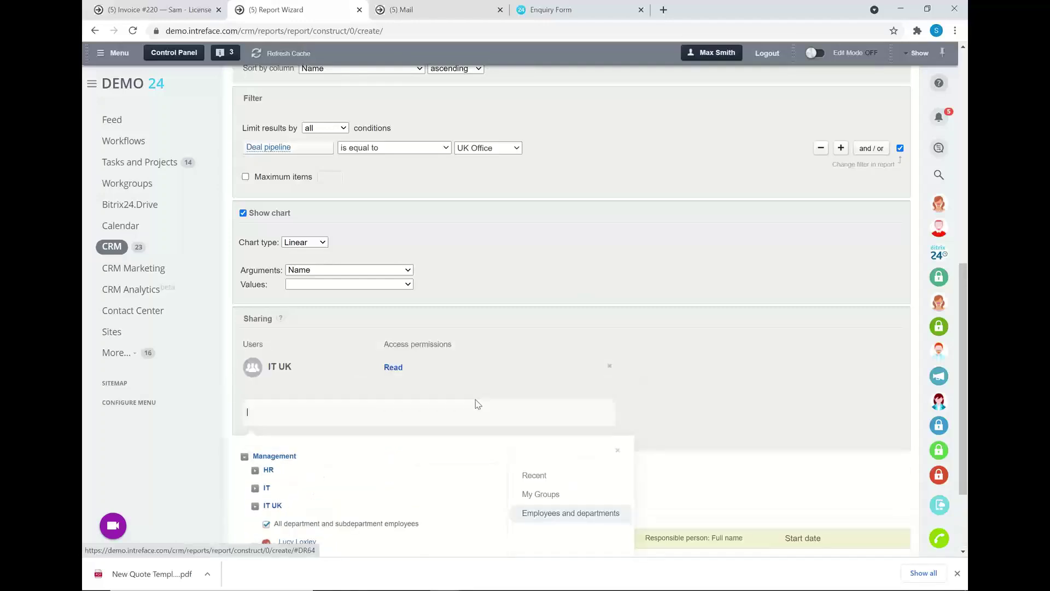
click(716, 358)
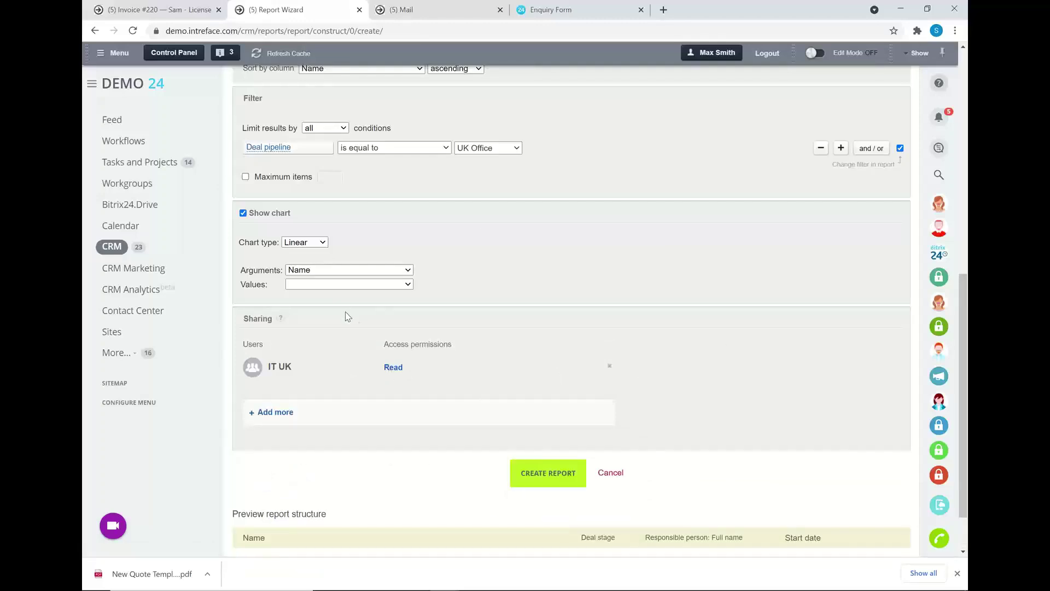
scroll(429, 80, up, 3)
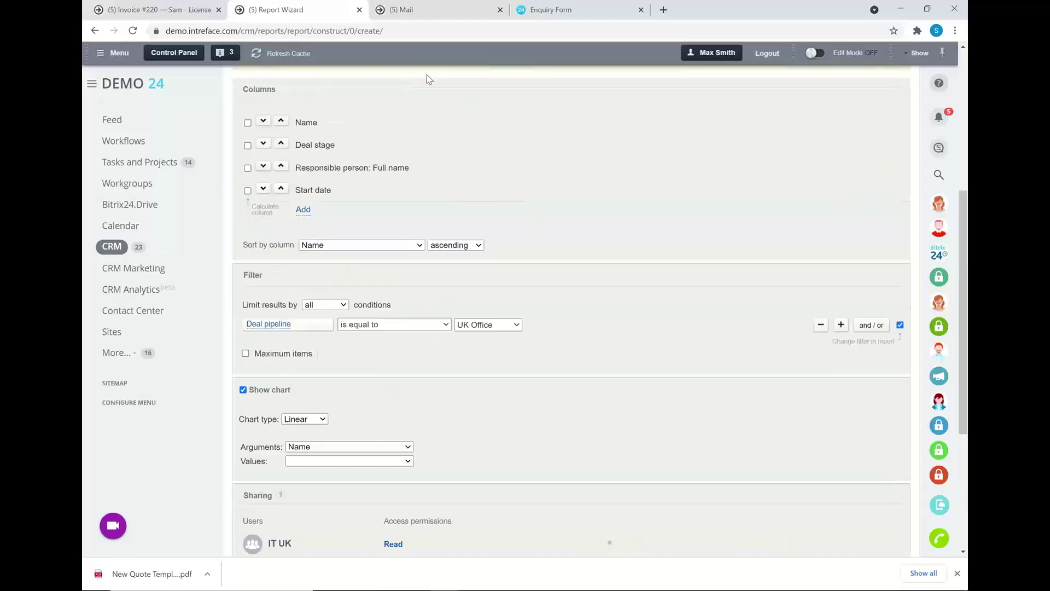
scroll(493, 322, up, 6)
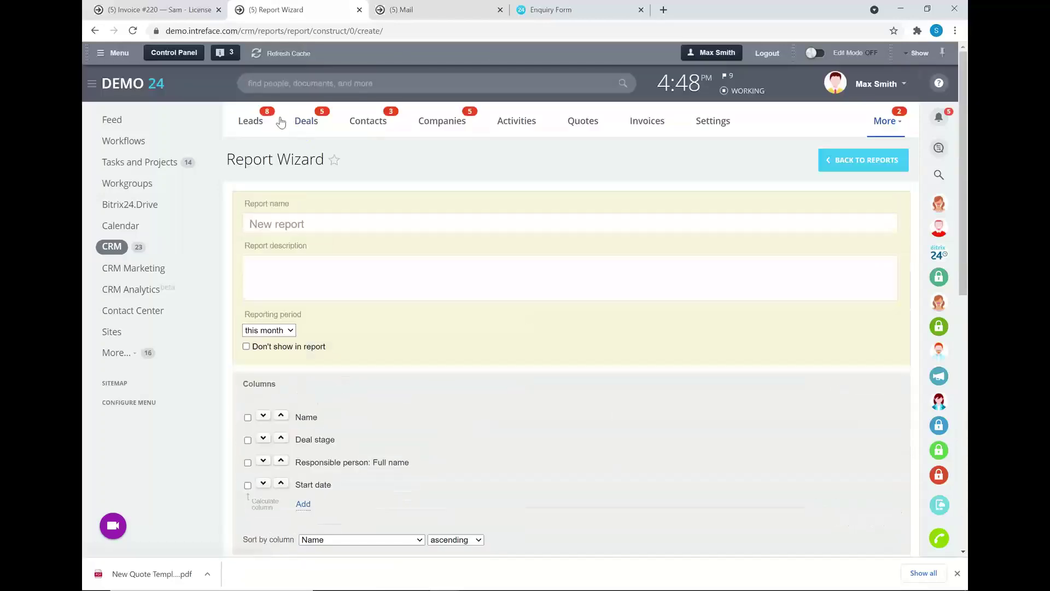
click(255, 126)
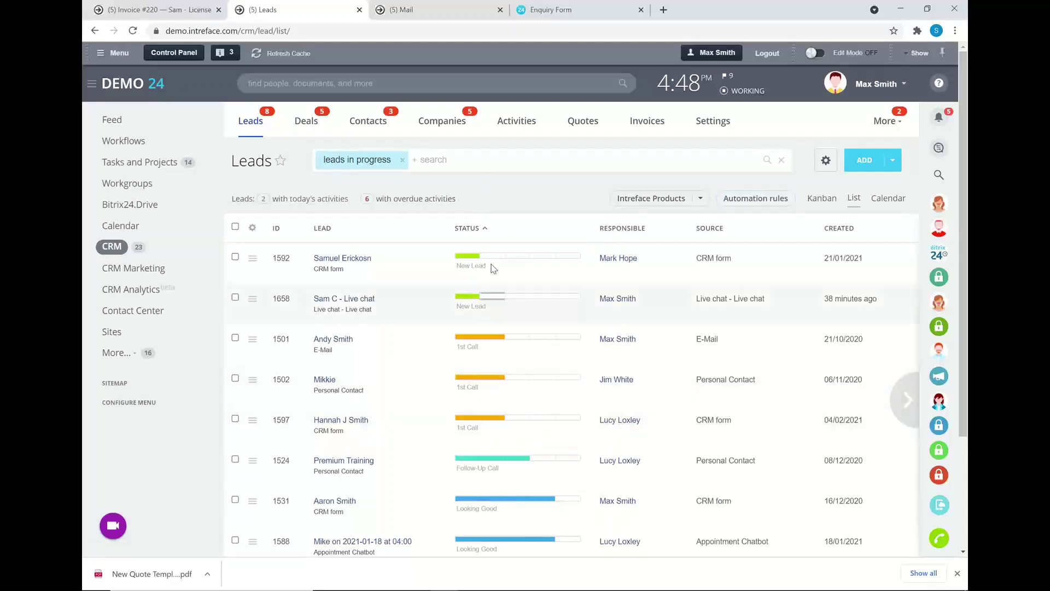
Filter the in-progress leads by a single responsible person.
click(481, 164)
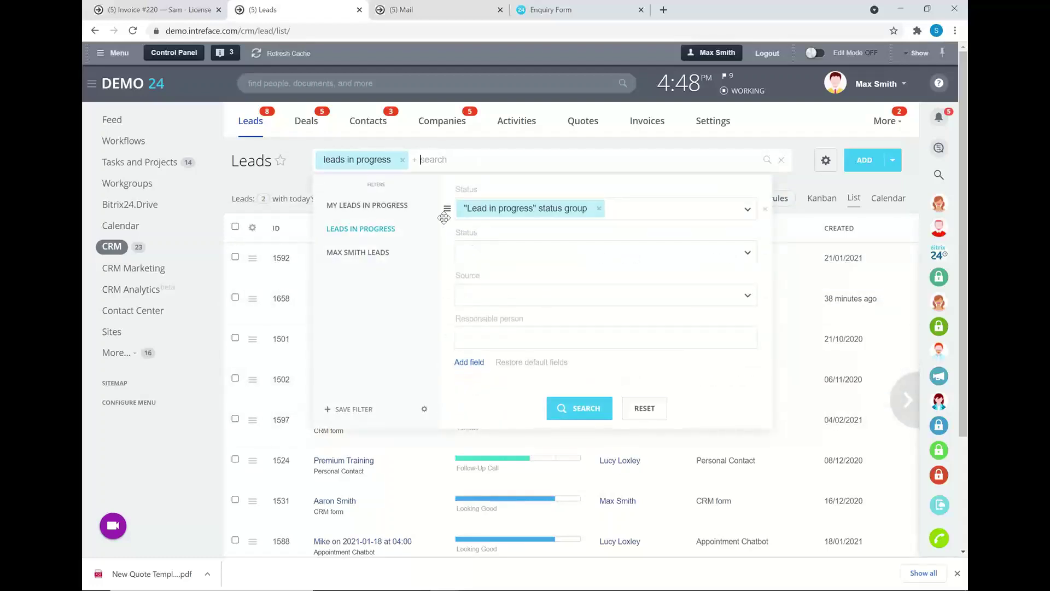
click(514, 338)
click(525, 395)
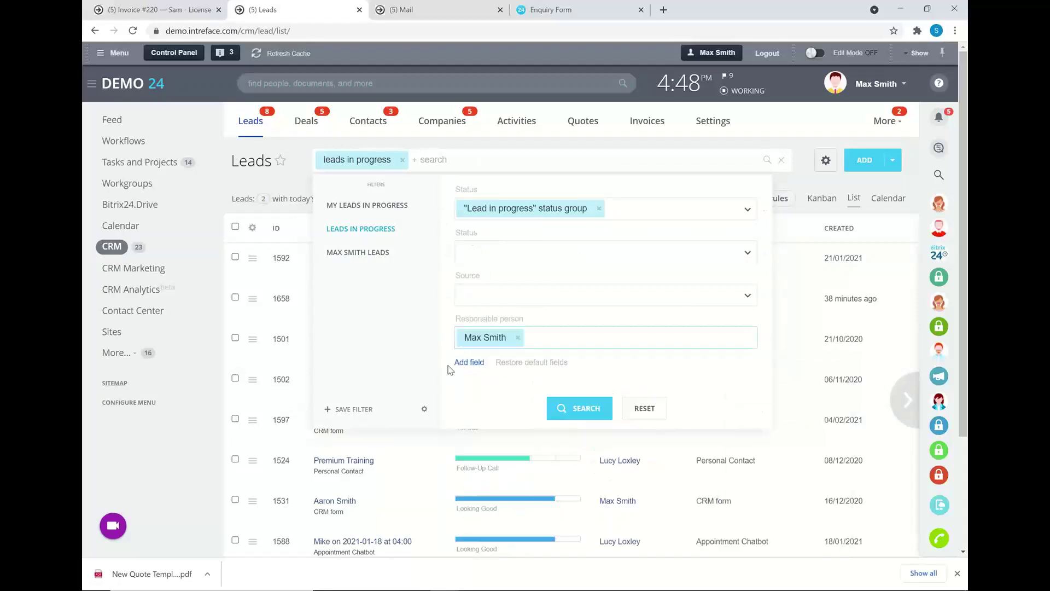
click(579, 408)
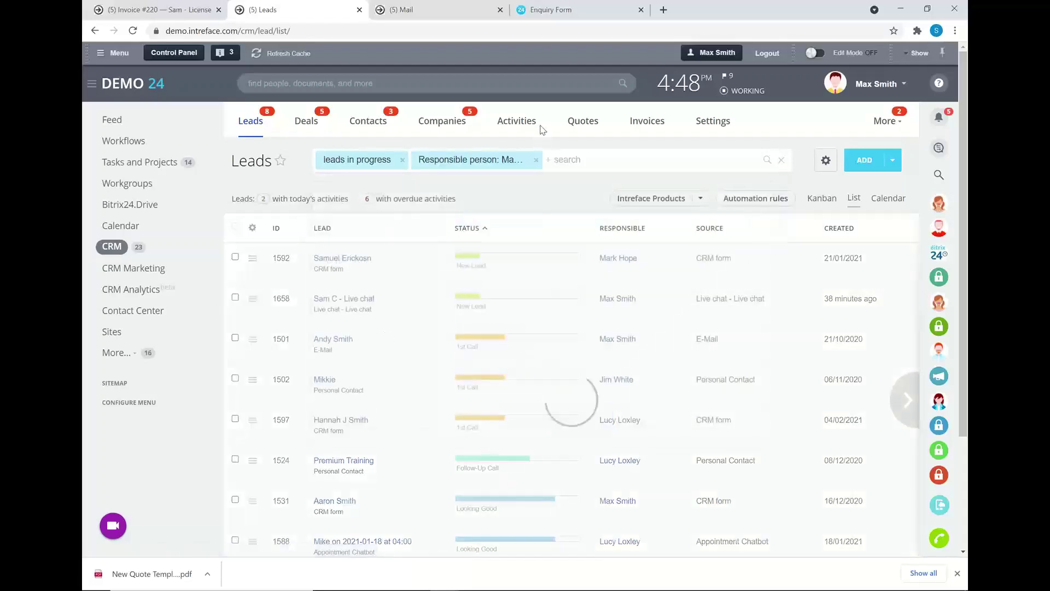
Switch to the Google Slides presentation and advance to the next slide.
click(835, 161)
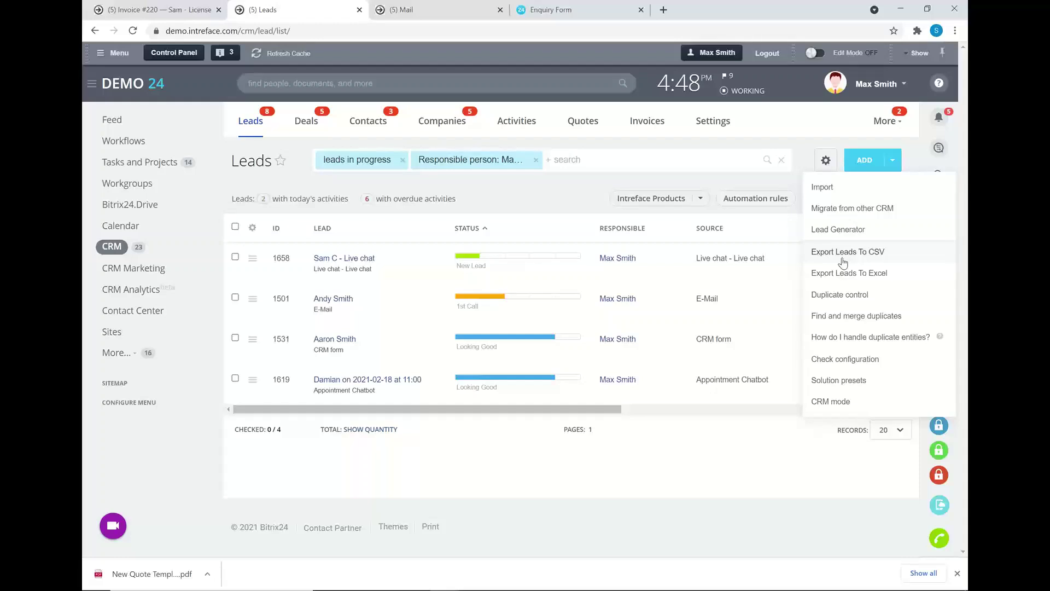
click(703, 449)
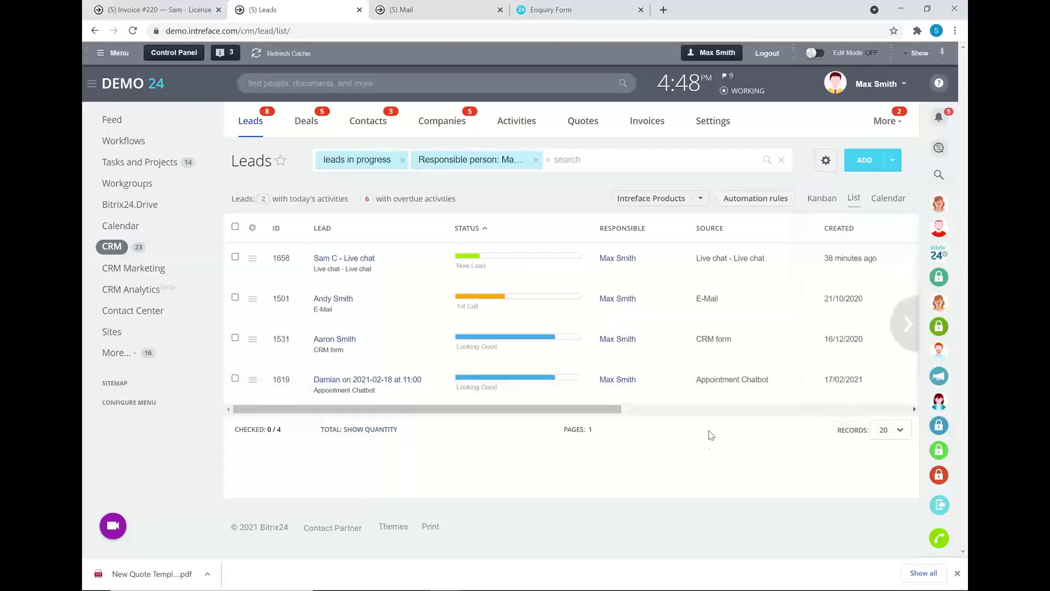
key(alt+Tab)
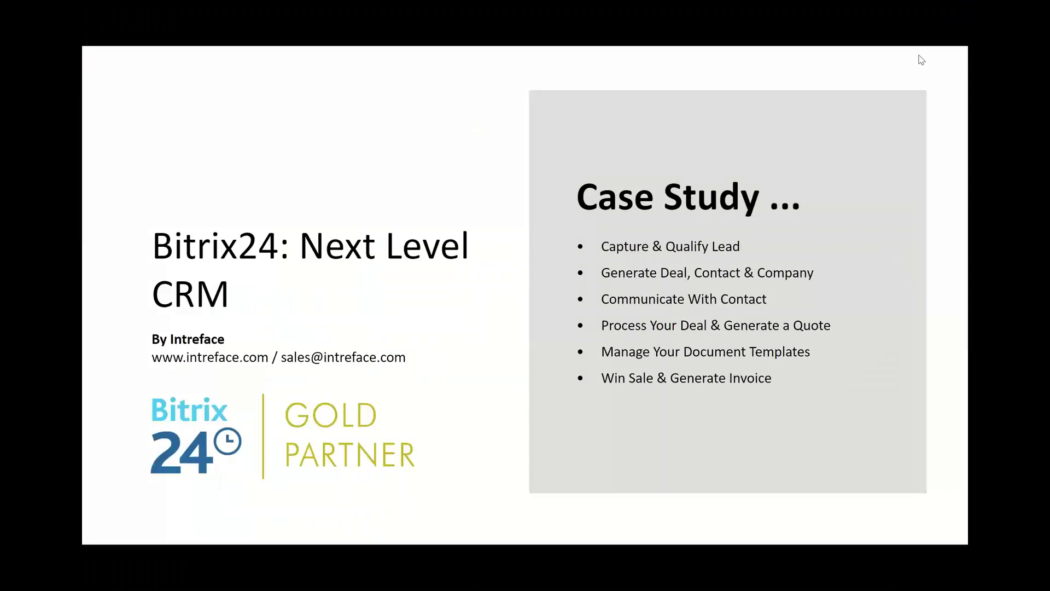
key(Right)
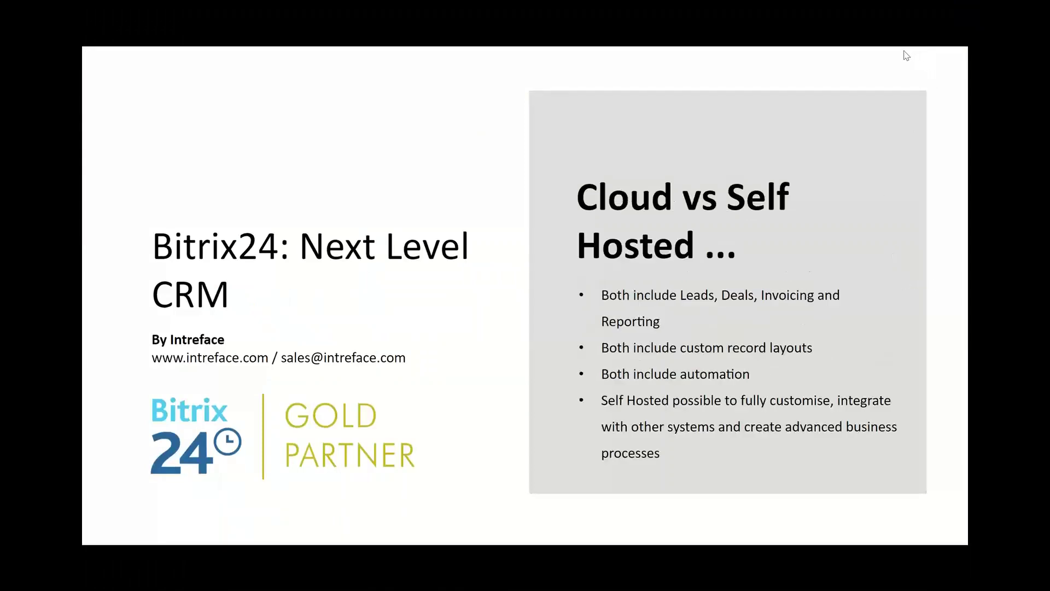